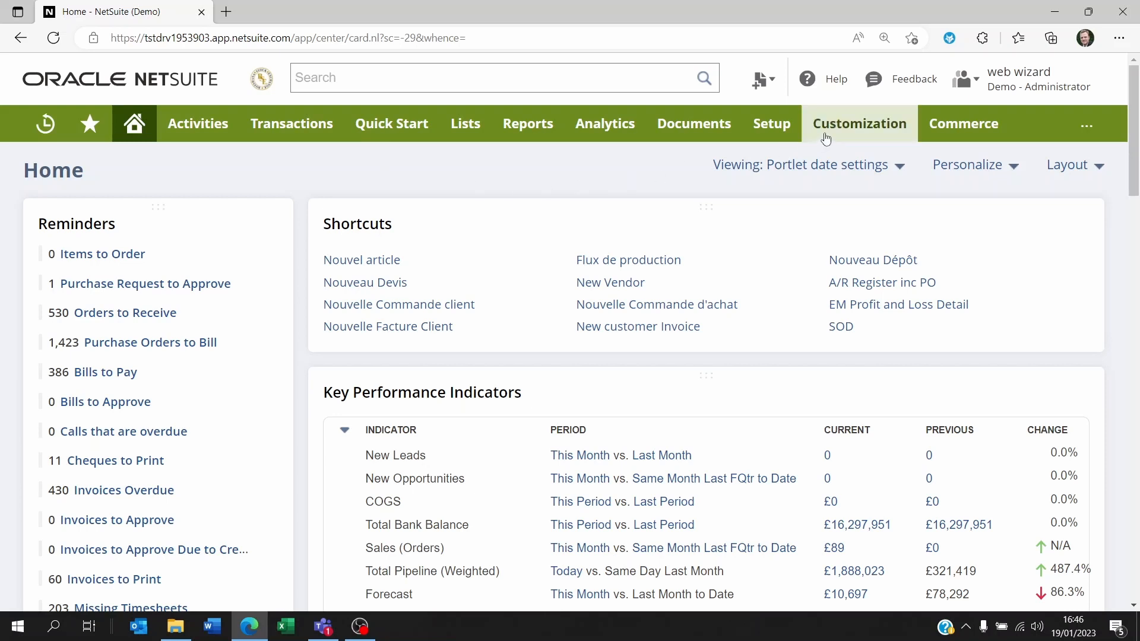
Open the list of custom record types from the customization area for lists, records and fields
mouse_move(826, 138)
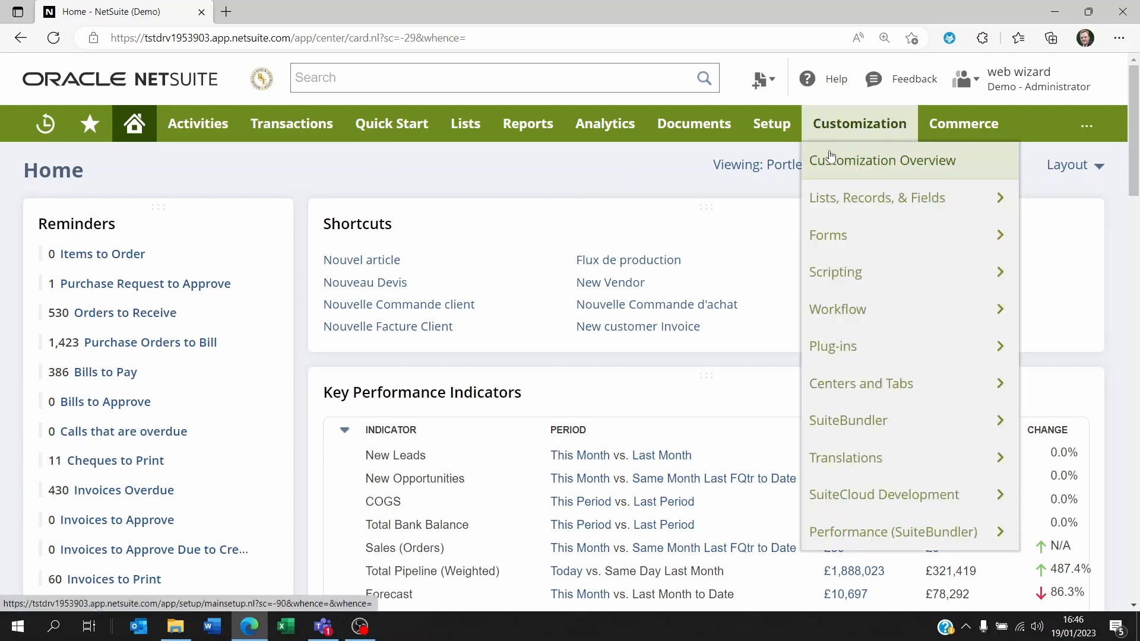
mouse_move(849, 197)
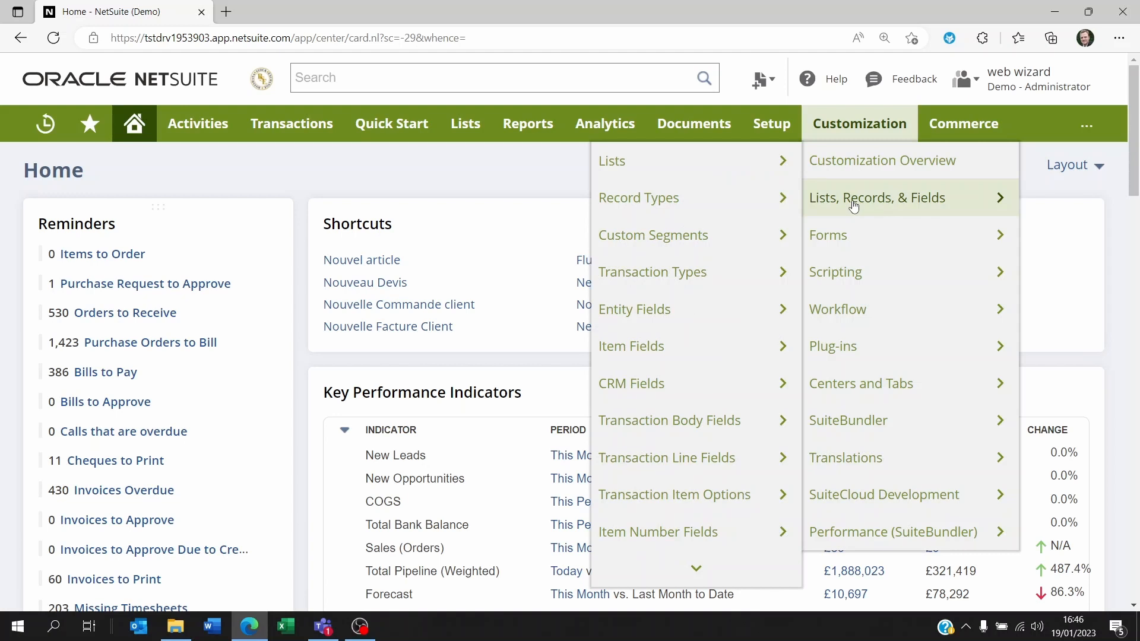
mouse_move(657, 200)
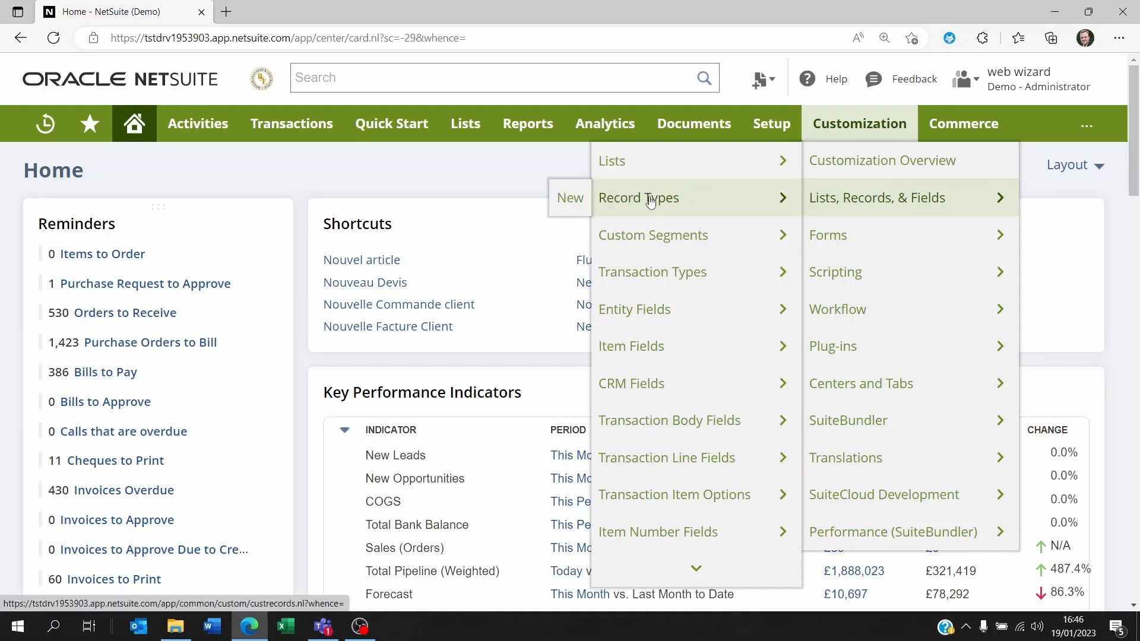
left_click(658, 199)
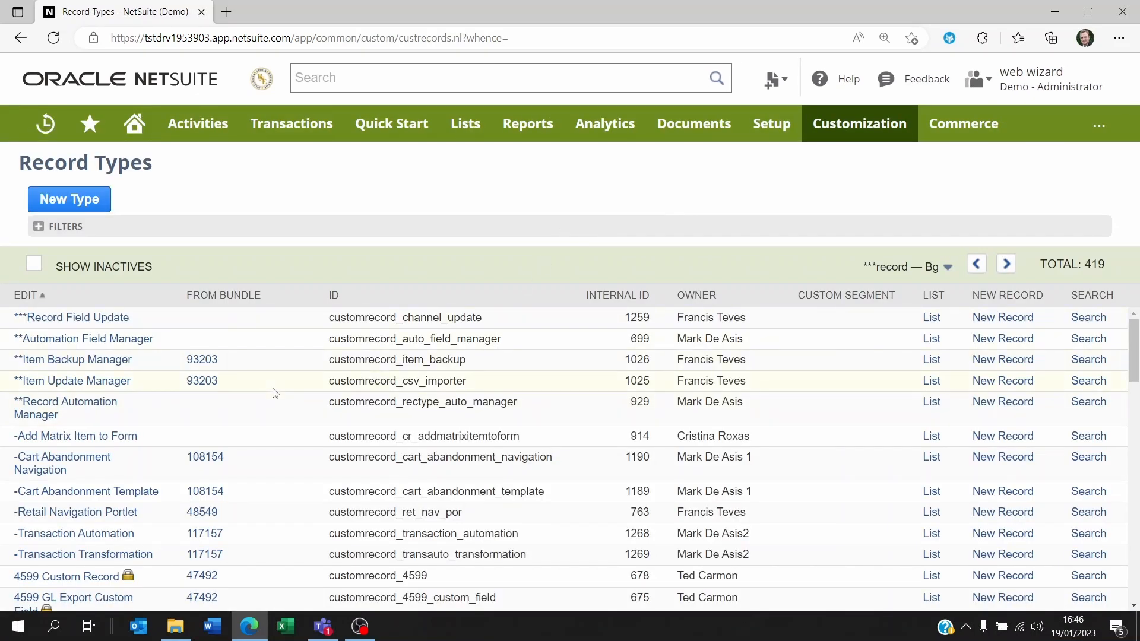
Browse the existing record types, including the Value Chain Metrics — Wms Process range, and expand the list filters
scroll(277, 389, "down", 3)
scroll(277, 389, "down", 12)
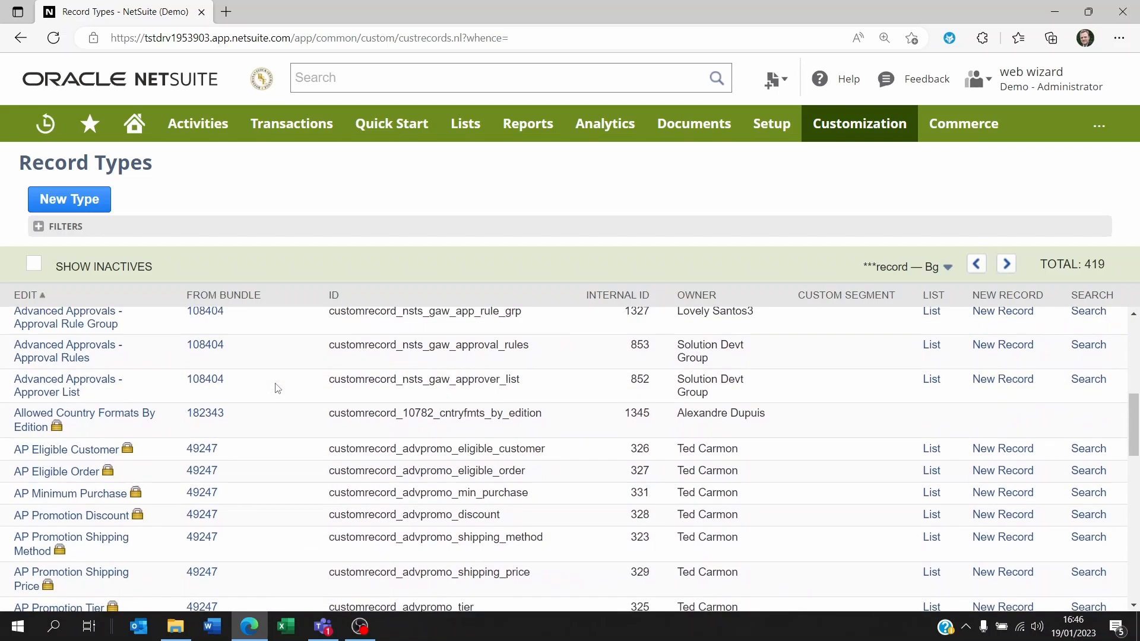
scroll(277, 389, "down", 4)
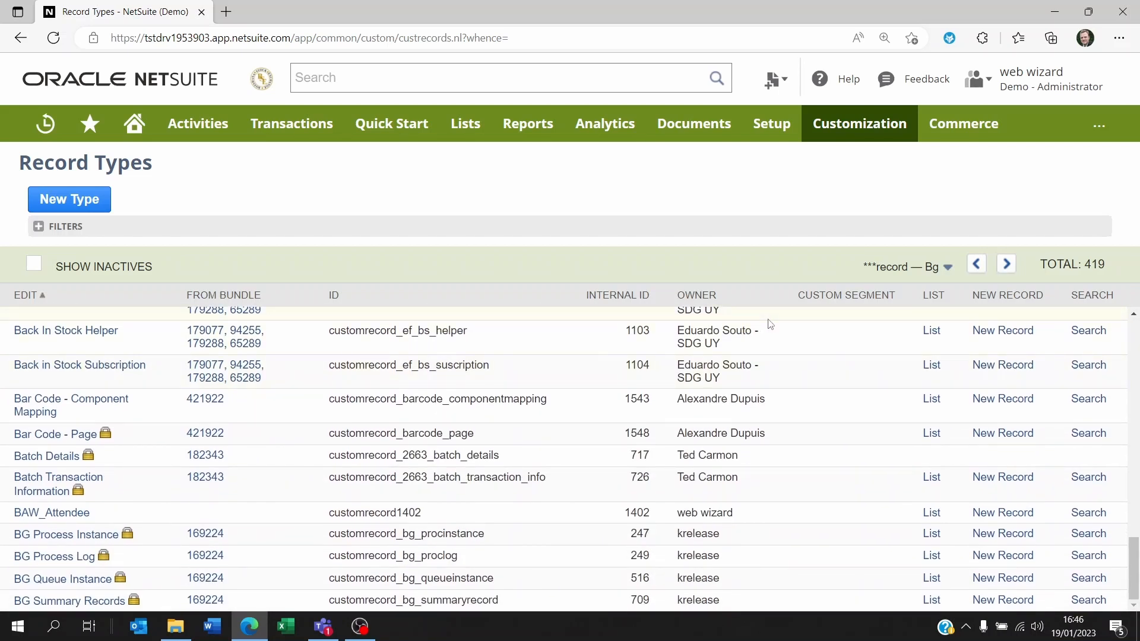
left_click(947, 267)
mouse_move(940, 267)
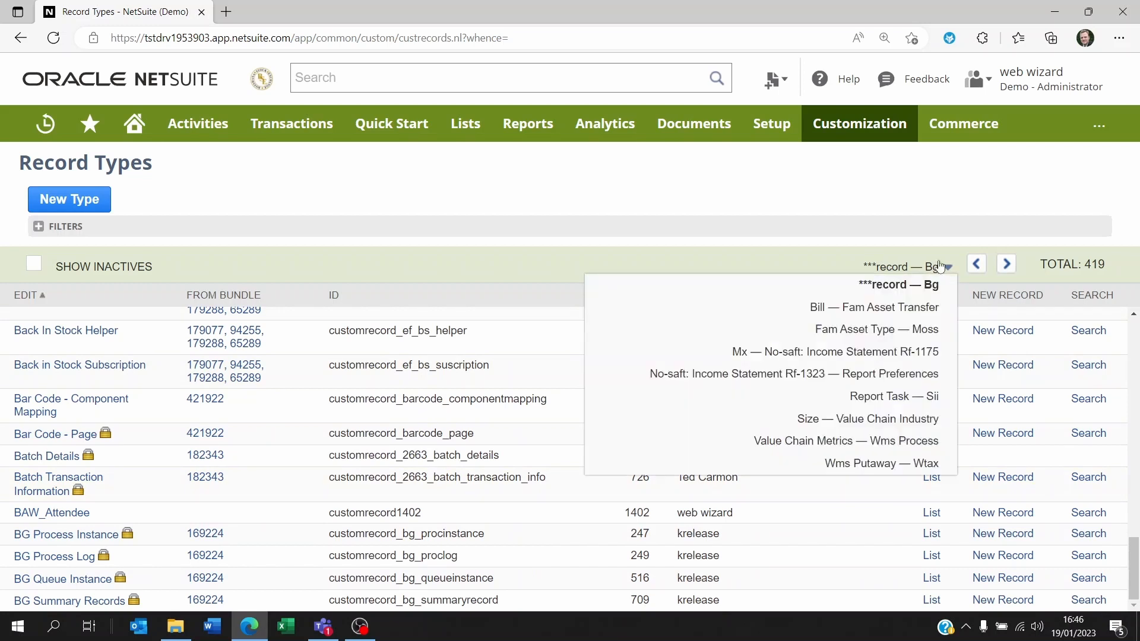
left_click(899, 441)
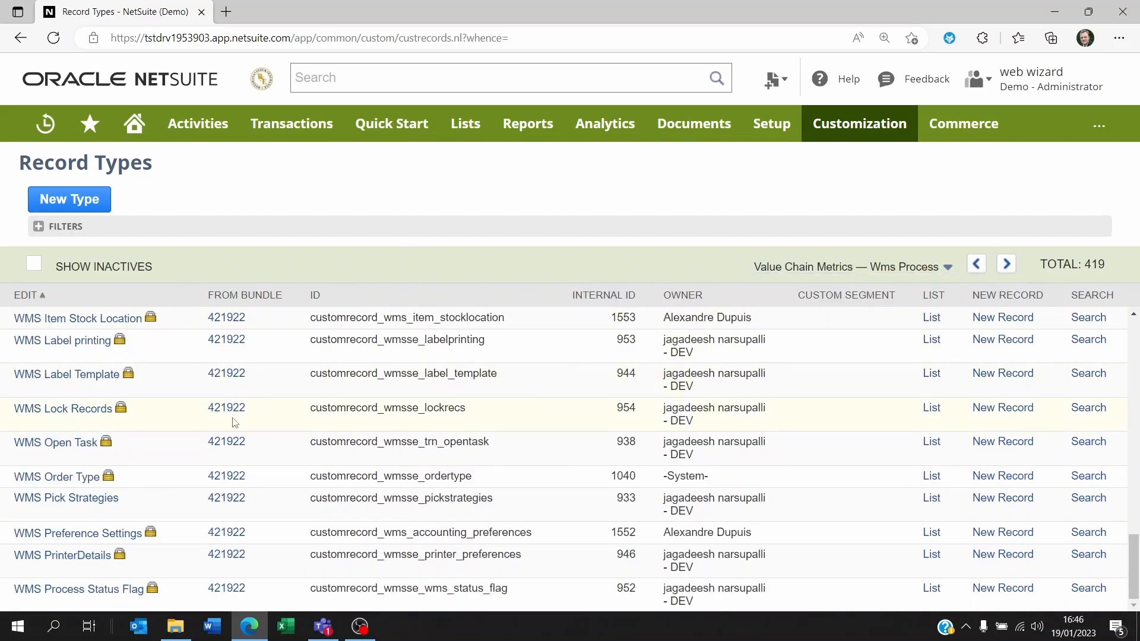
scroll(234, 423, "up", 10)
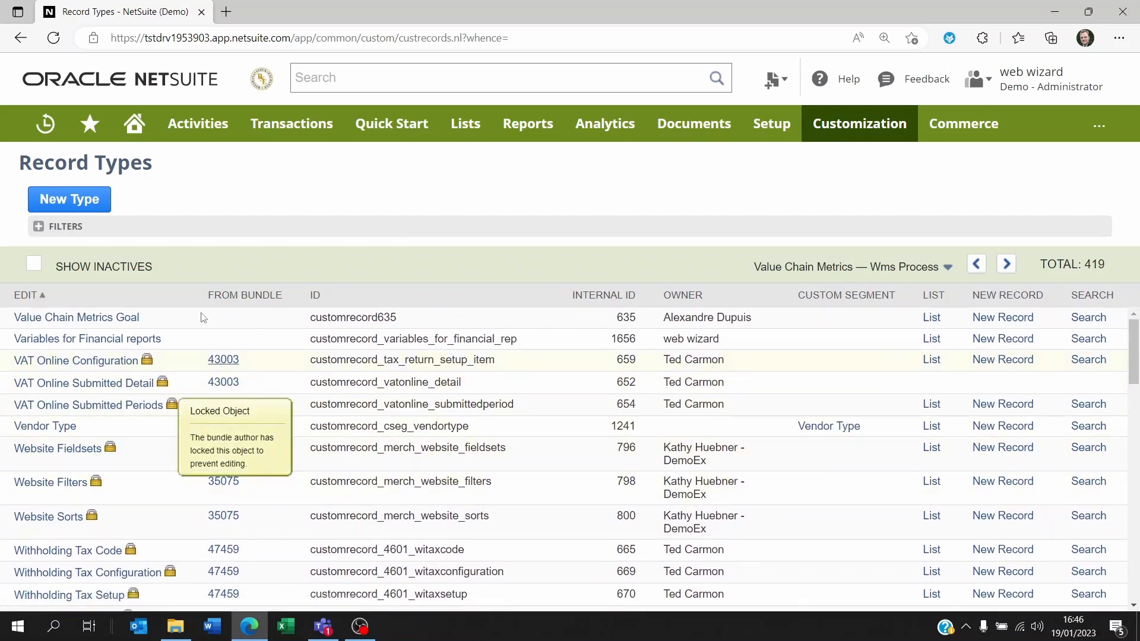
left_click(38, 226)
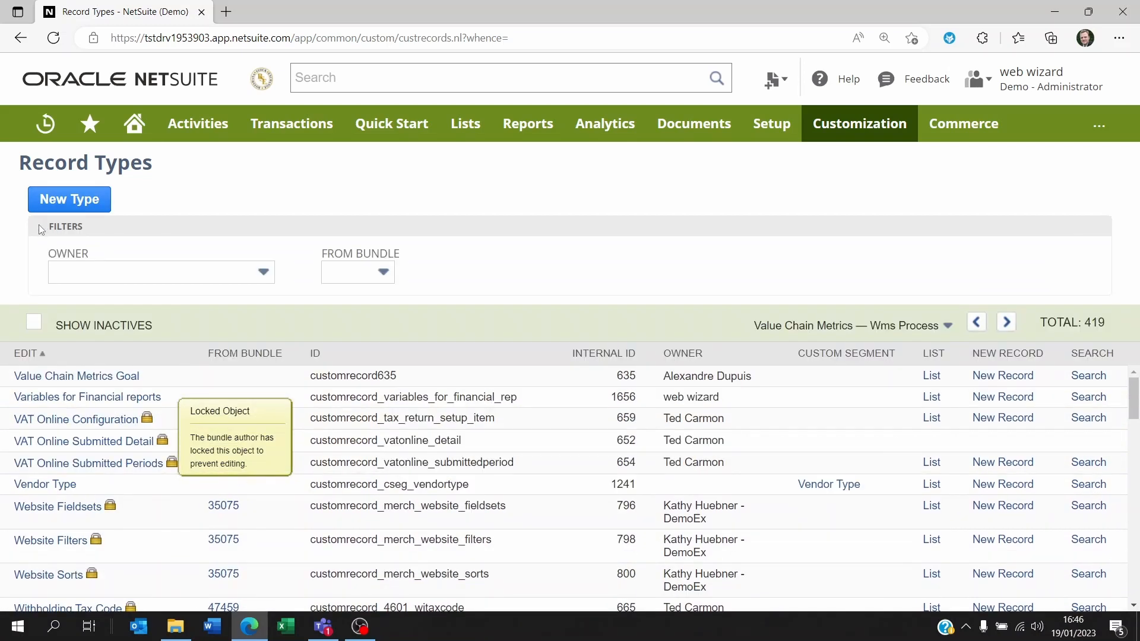
Start a new custom record type named Vehicle with the ID _vehicle
left_click(74, 200)
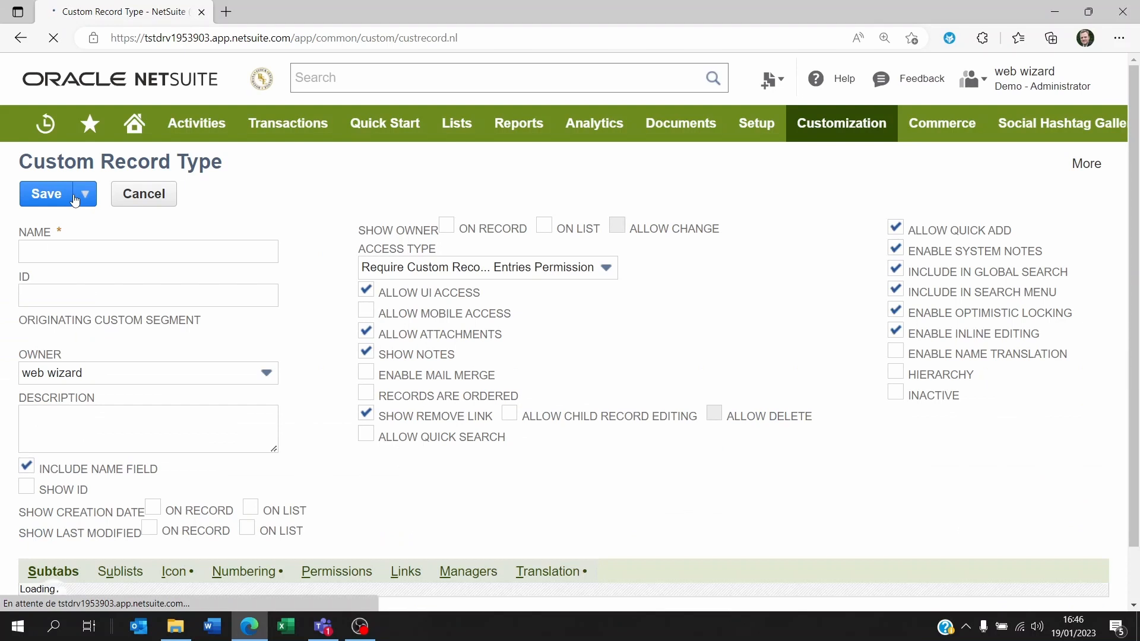
left_click(65, 252)
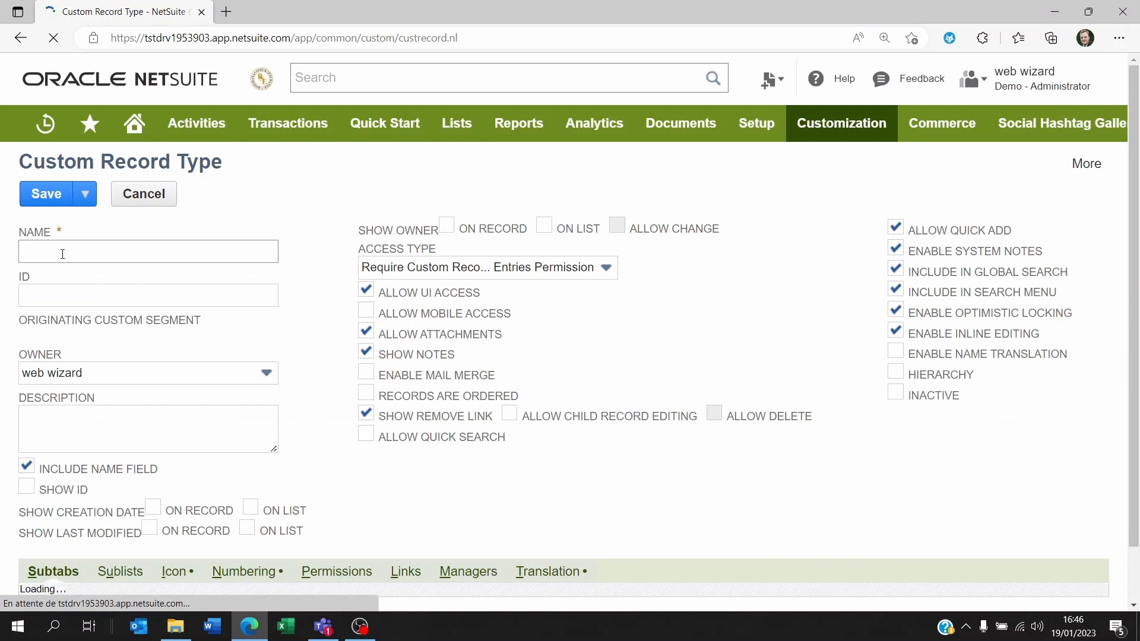
type("Vehicle")
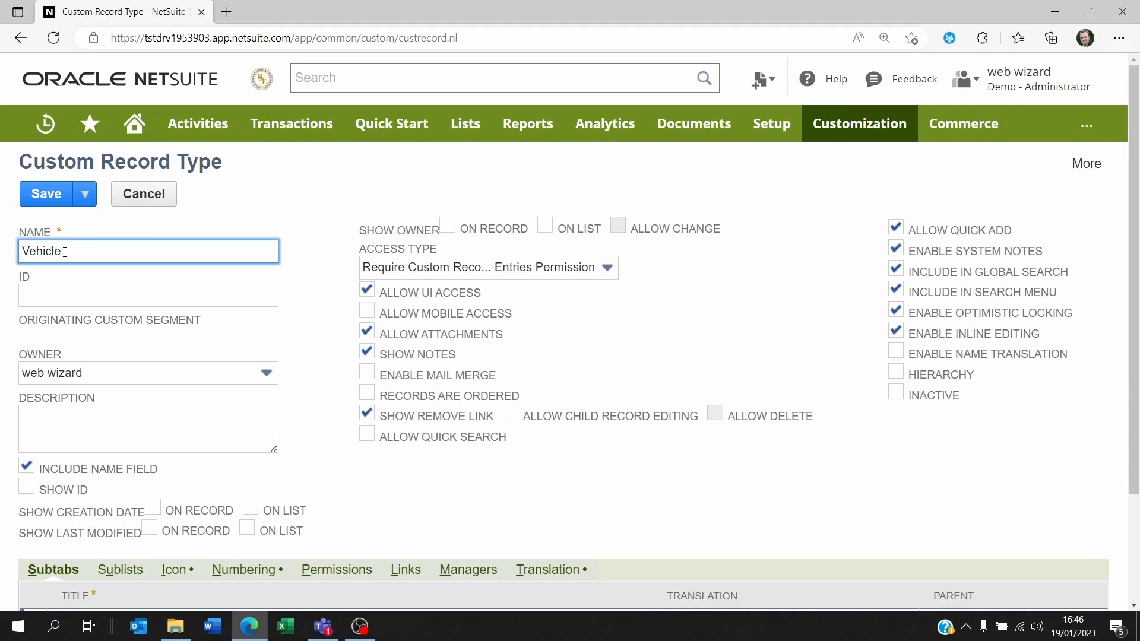
left_click(79, 297)
type("_")
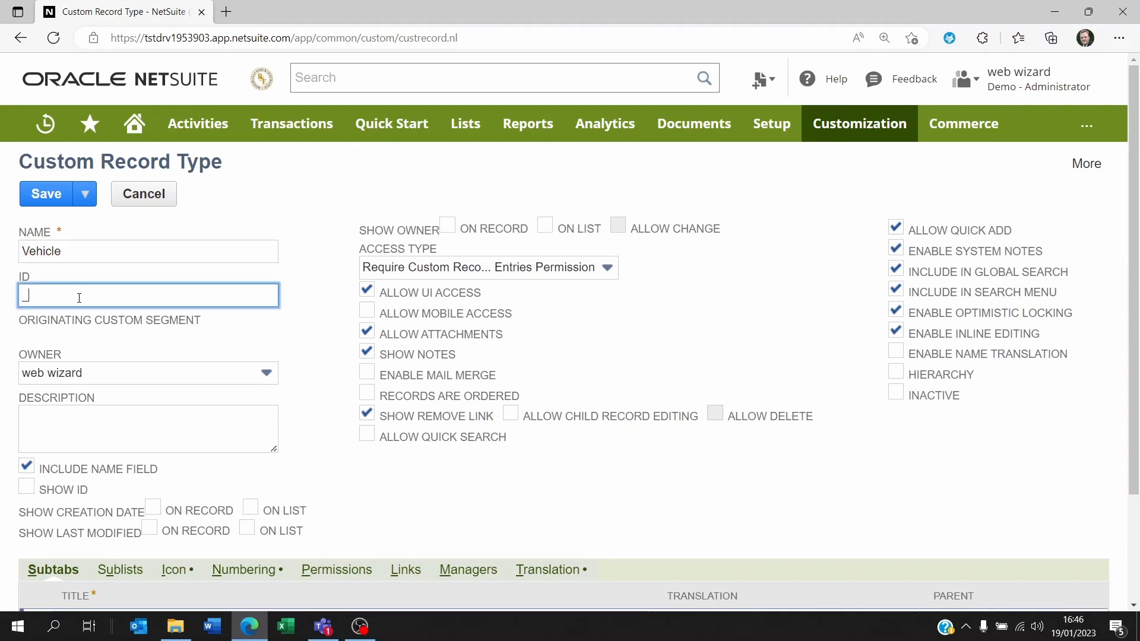
type("vehicle")
left_click(380, 183)
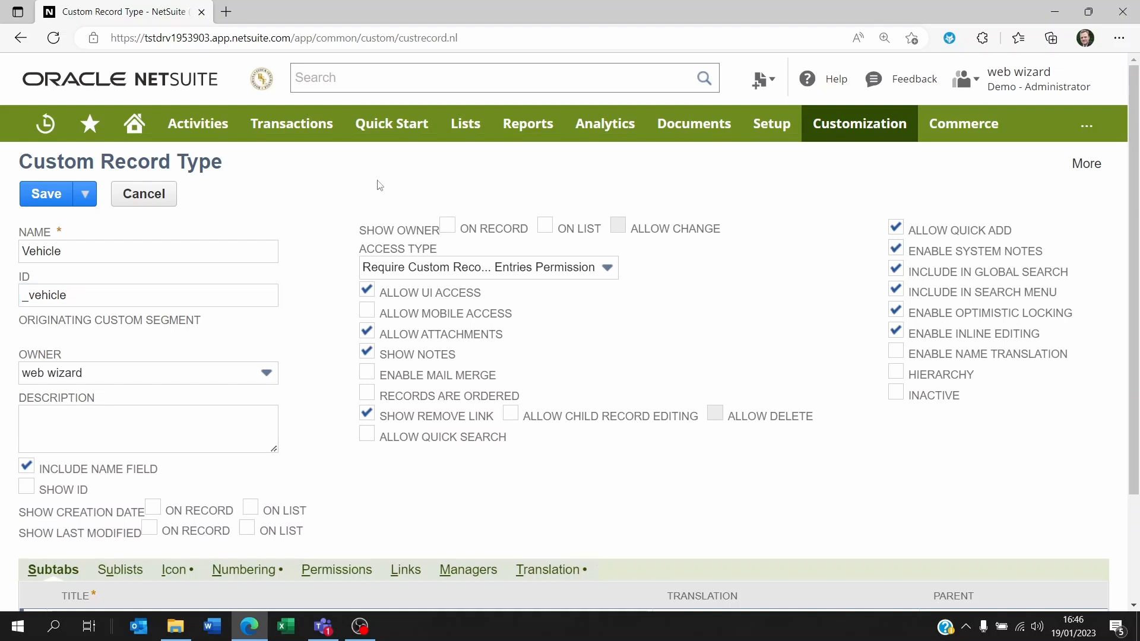
Show both the creation date and the last modified date on the record and on the list
scroll(83, 409, "down", 1)
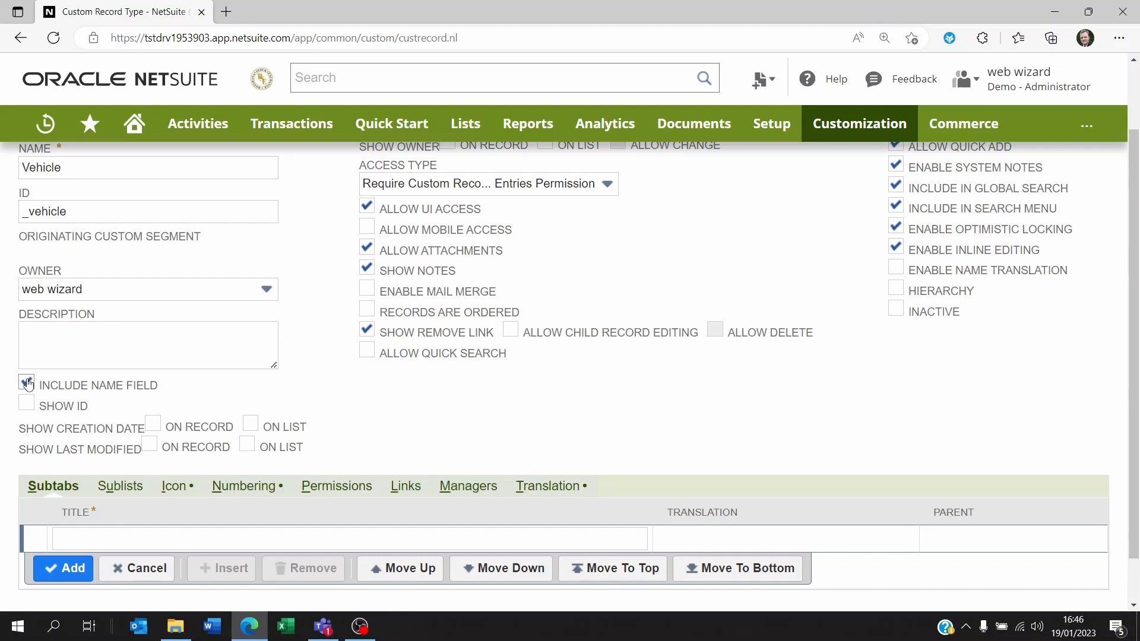
scroll(65, 253, "up", 1)
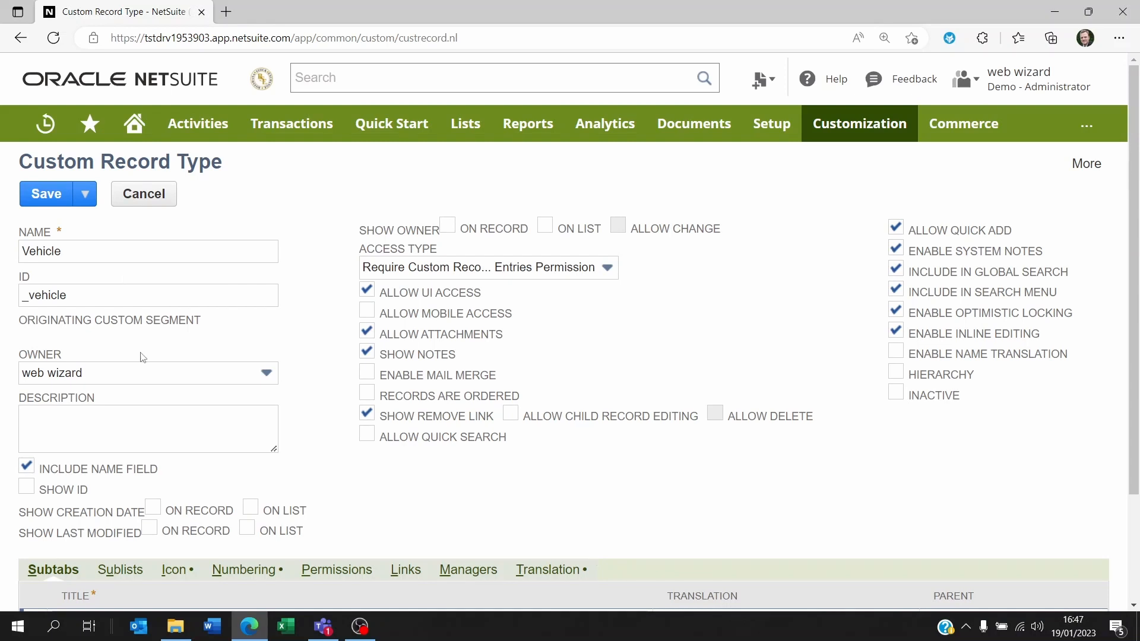
scroll(140, 356, "down", 1)
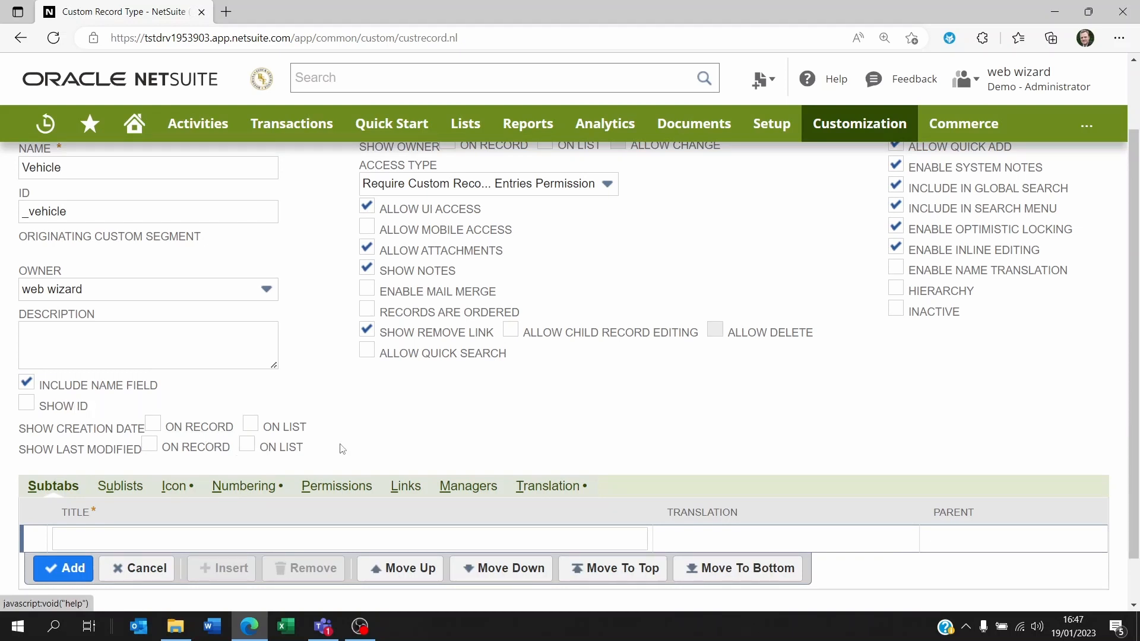
left_click(153, 425)
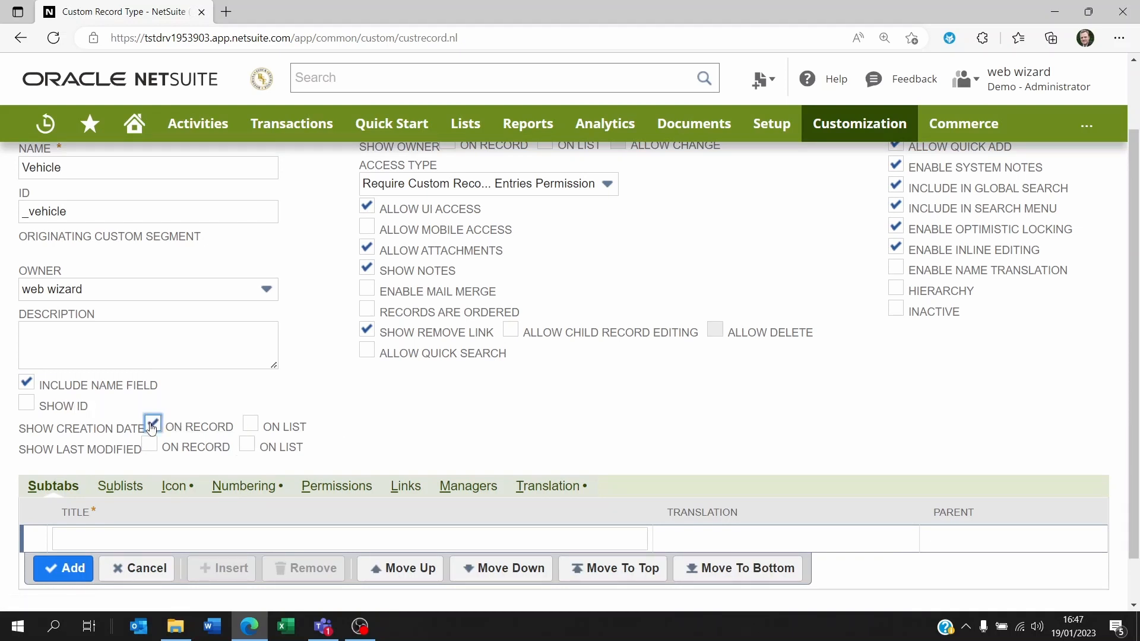
left_click(250, 424)
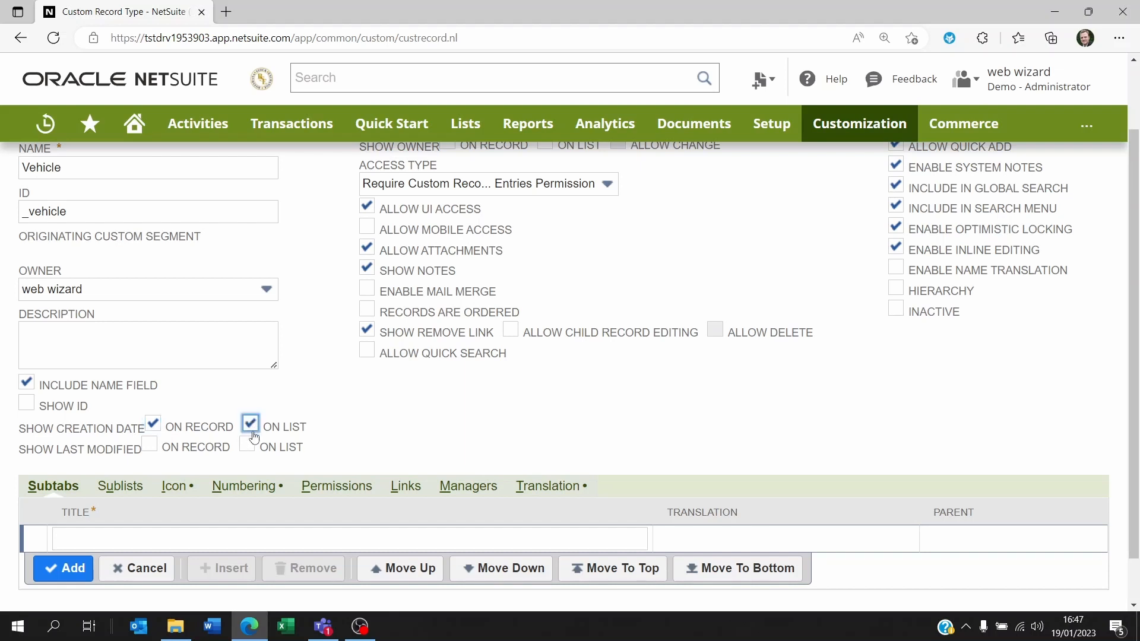
left_click(148, 447)
left_click(246, 445)
Enable mobile access, mail merge and quick search for the Vehicle record type
scroll(246, 445, "up", 2)
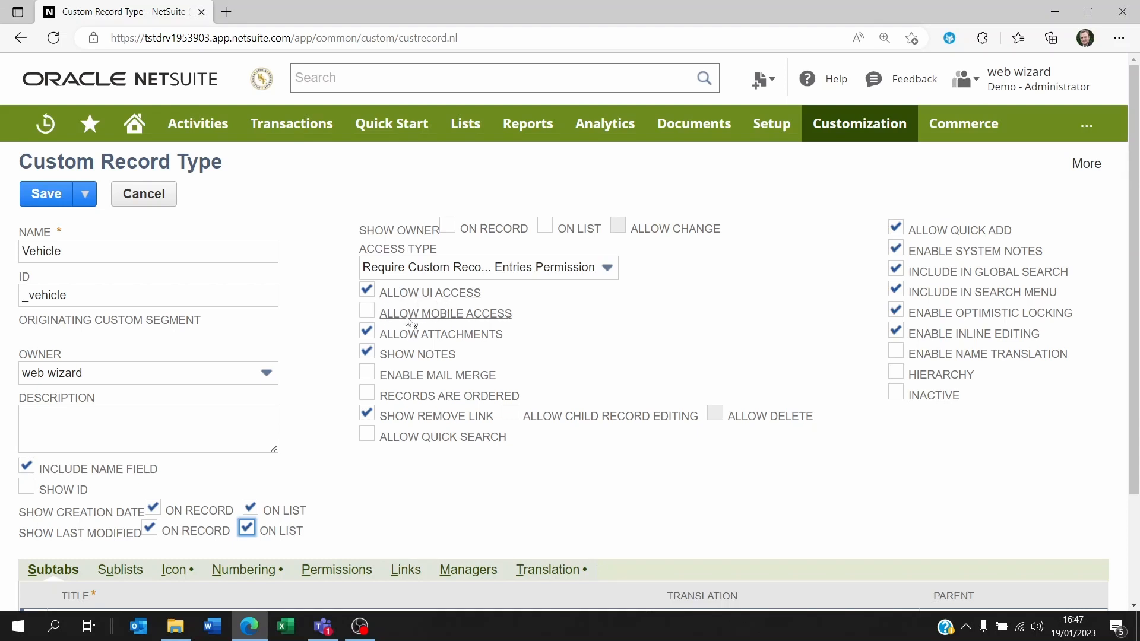
left_click(367, 311)
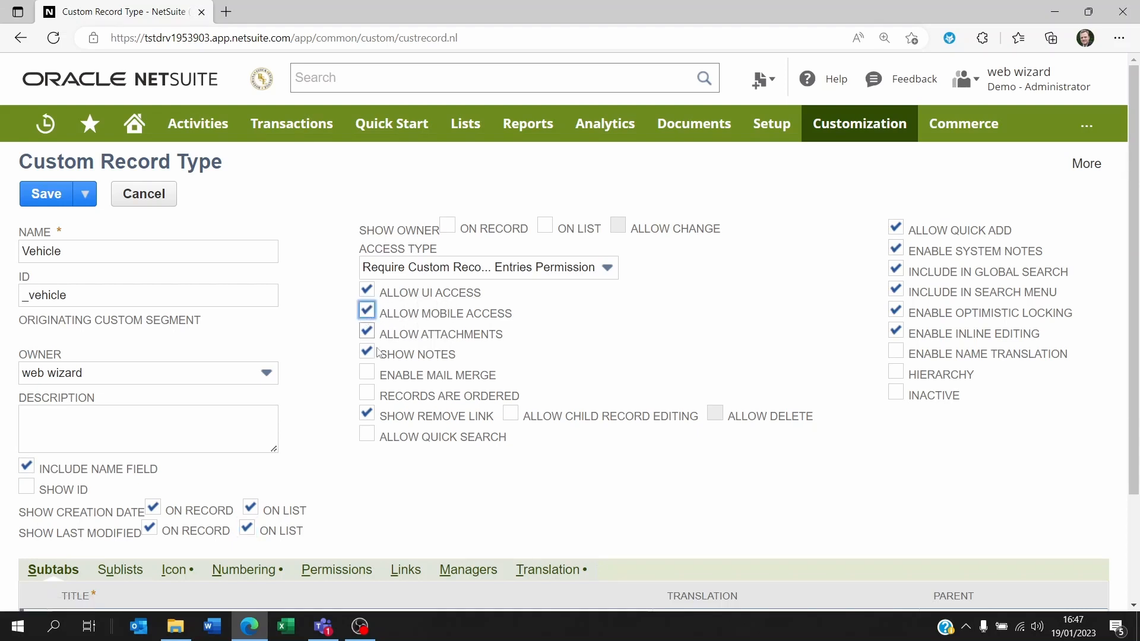
left_click(368, 378)
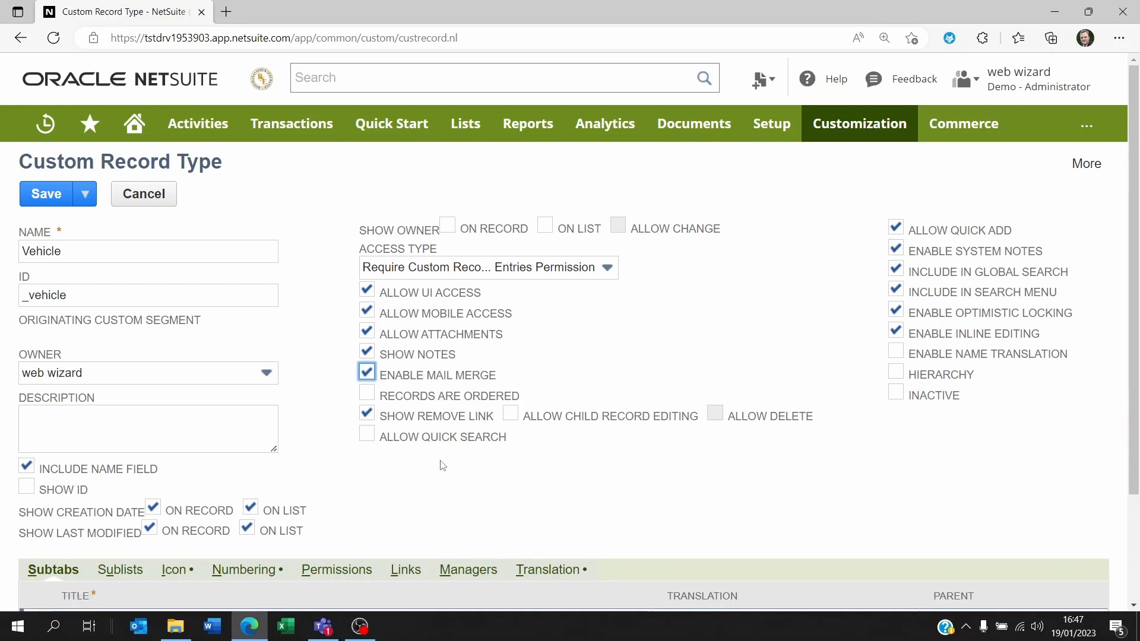
left_click(367, 435)
Add two subtabs titled Maintenance and Driver to the Vehicle record type
scroll(330, 332, "down", 2)
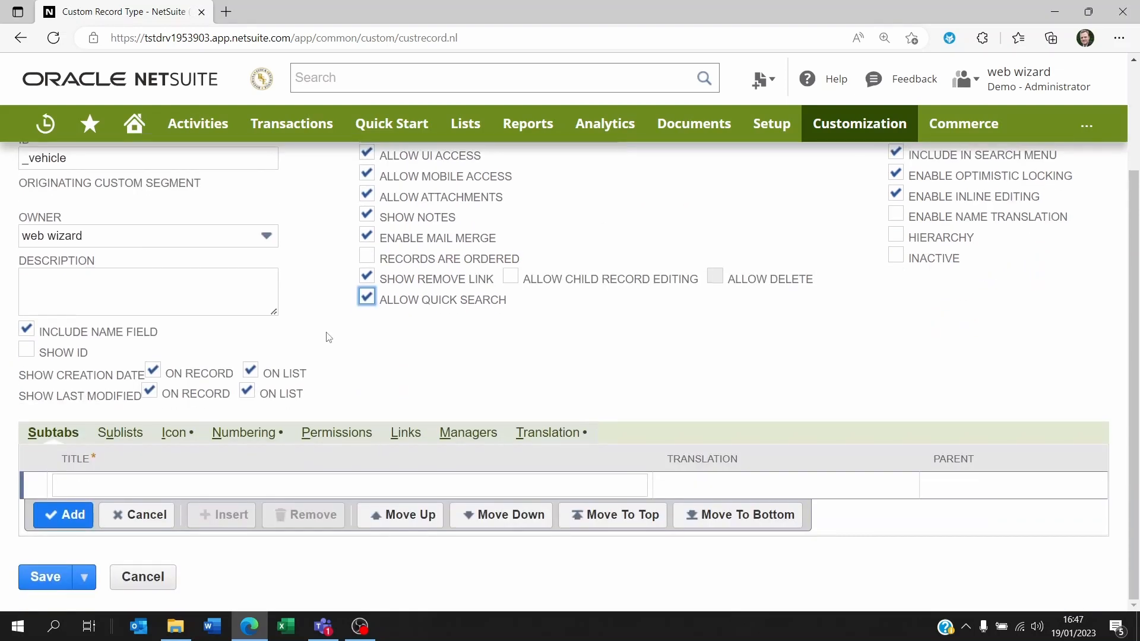
left_click(98, 485)
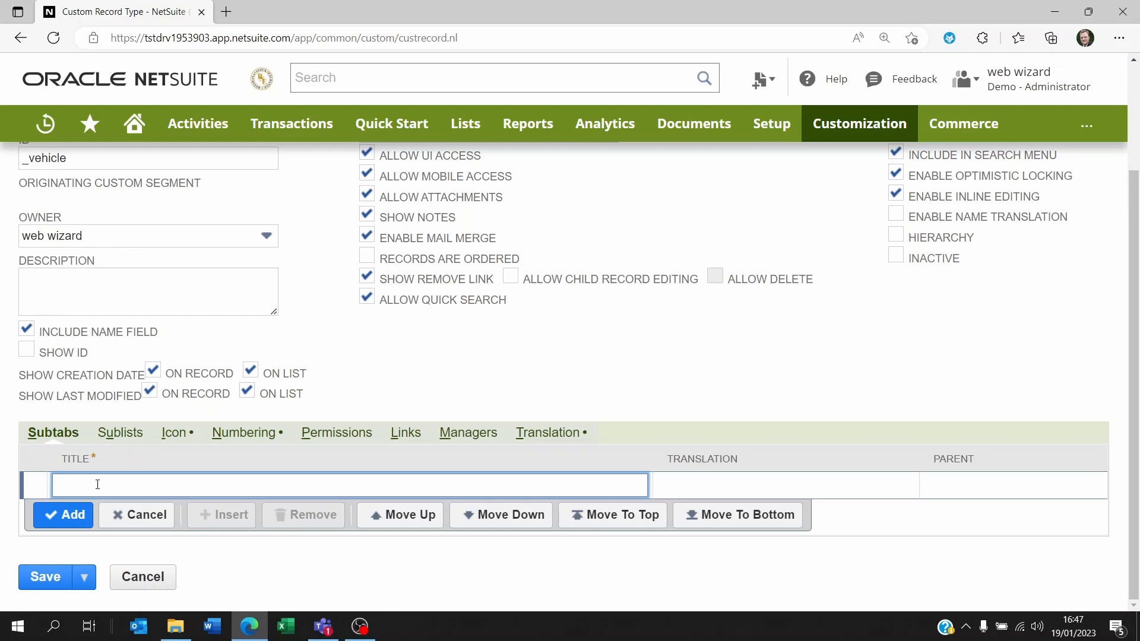
type("Maintenance")
left_click(83, 514)
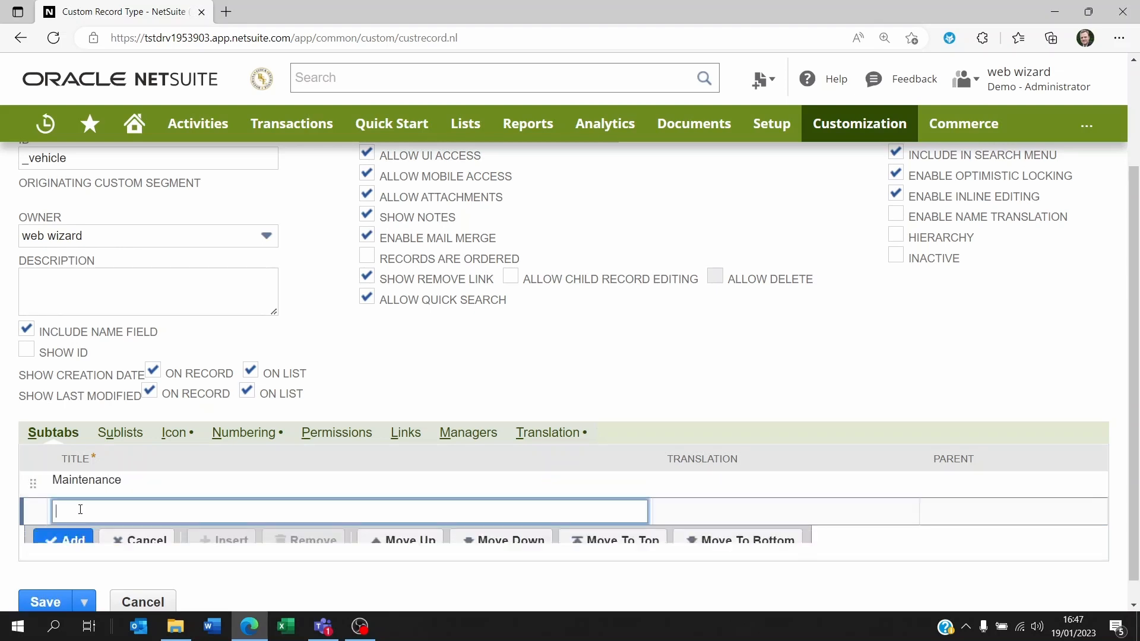
type("Driver")
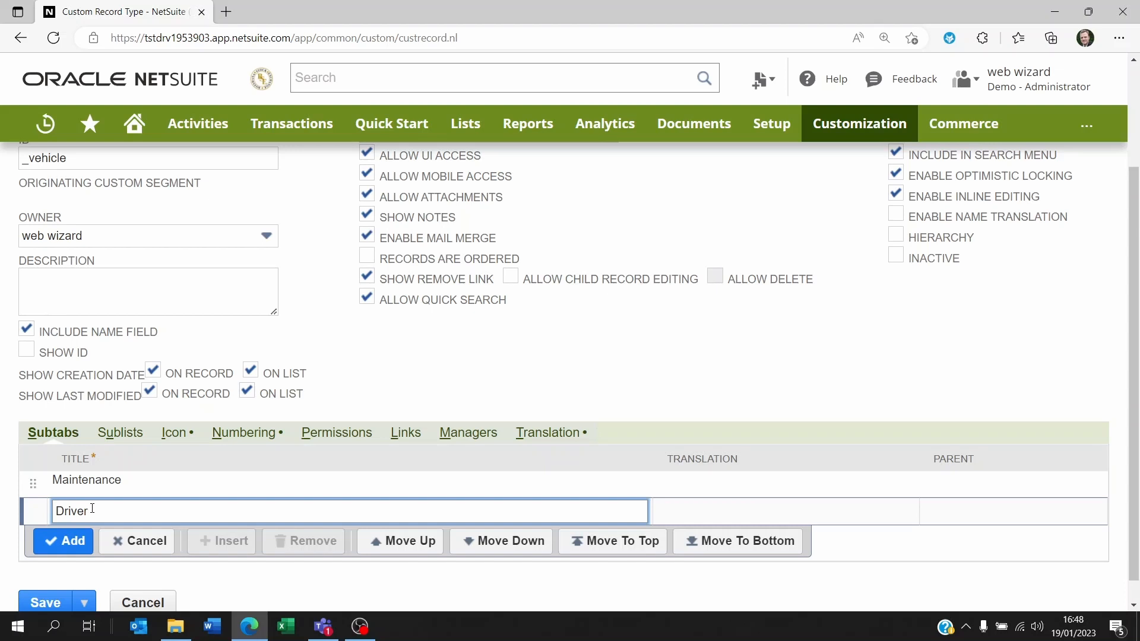
left_click(86, 540)
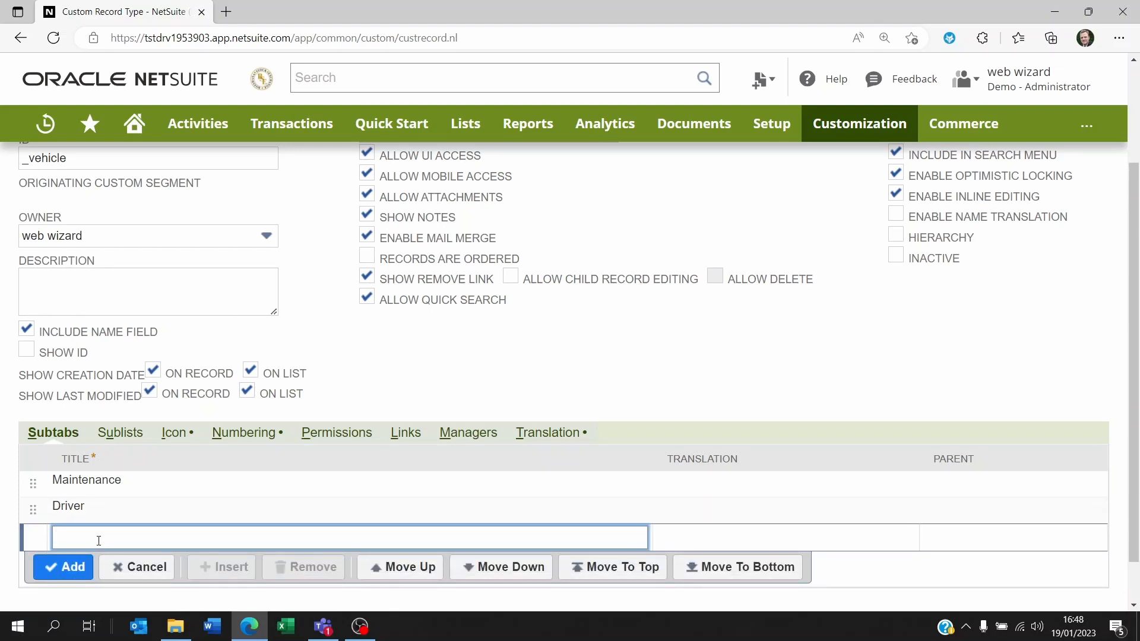
Add a third subtab titled Usage below the Driver subtab
type("Use")
left_click_drag(95, 542, 38, 540)
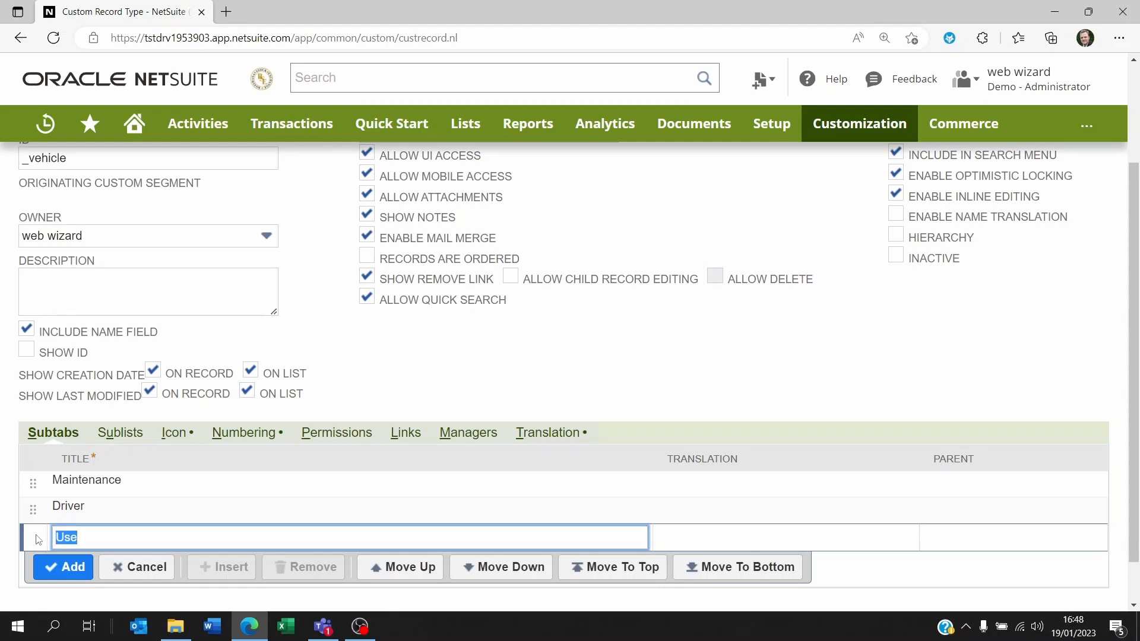
type("U")
key("BackSpace")
type("Usage")
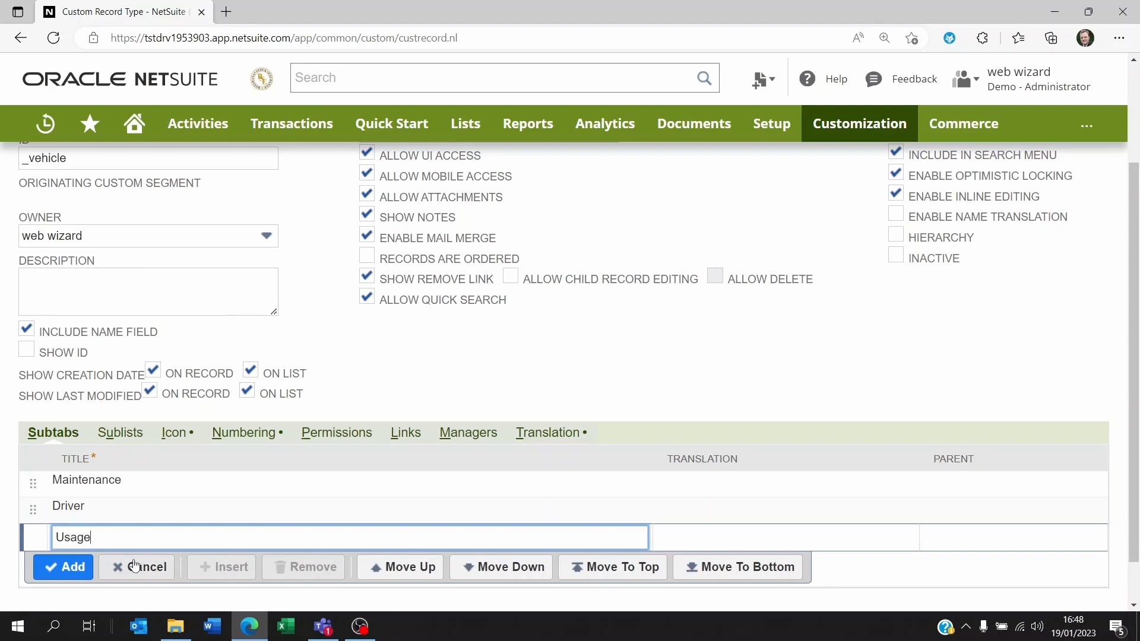
left_click(67, 567)
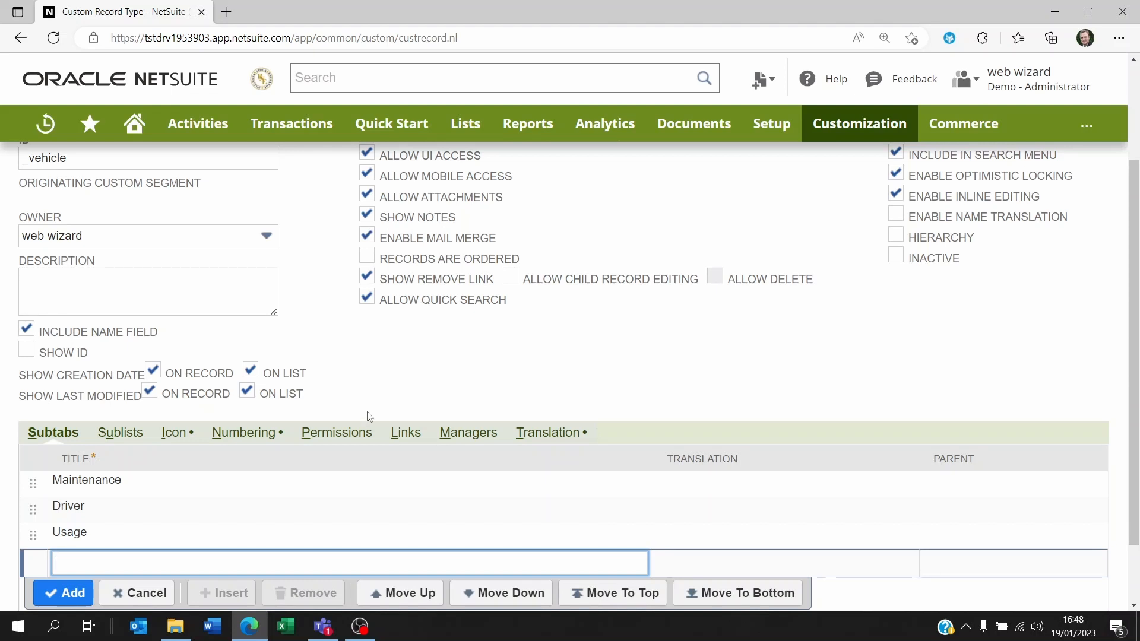
Add a View-level permission for the Administrator role to the Vehicle record type
left_click(326, 438)
left_click(139, 492)
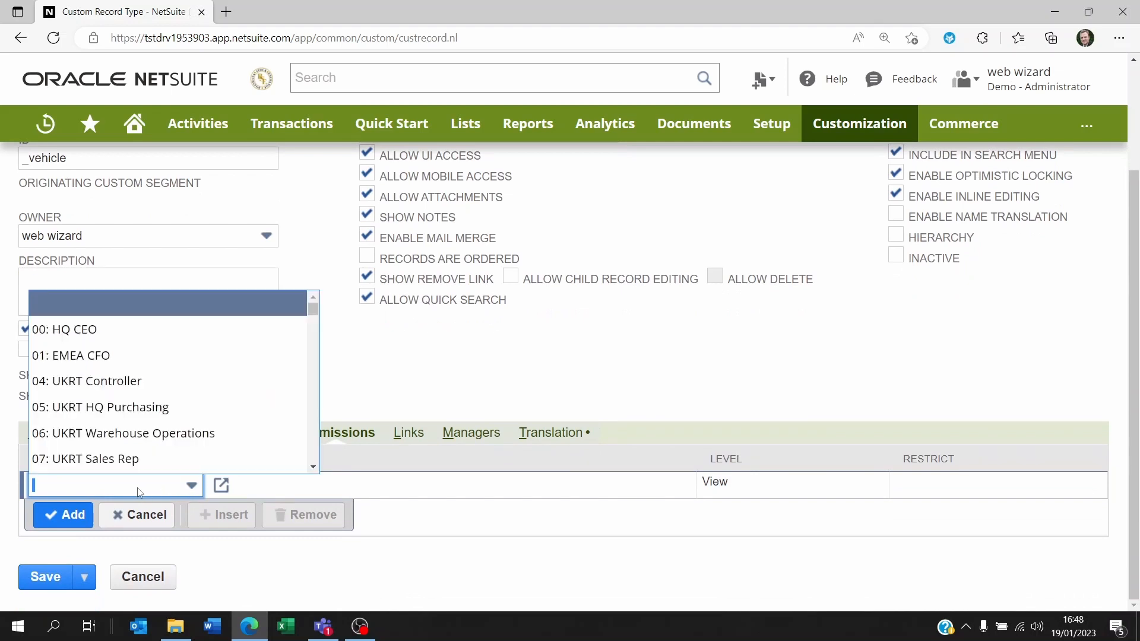
type("Administrator")
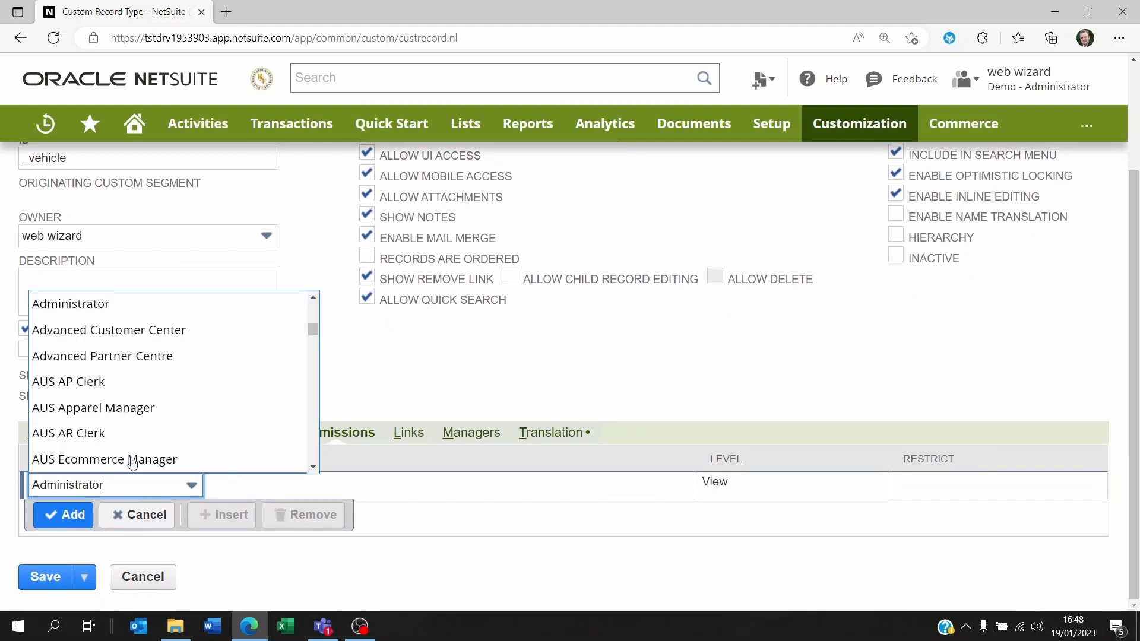
left_click(113, 307)
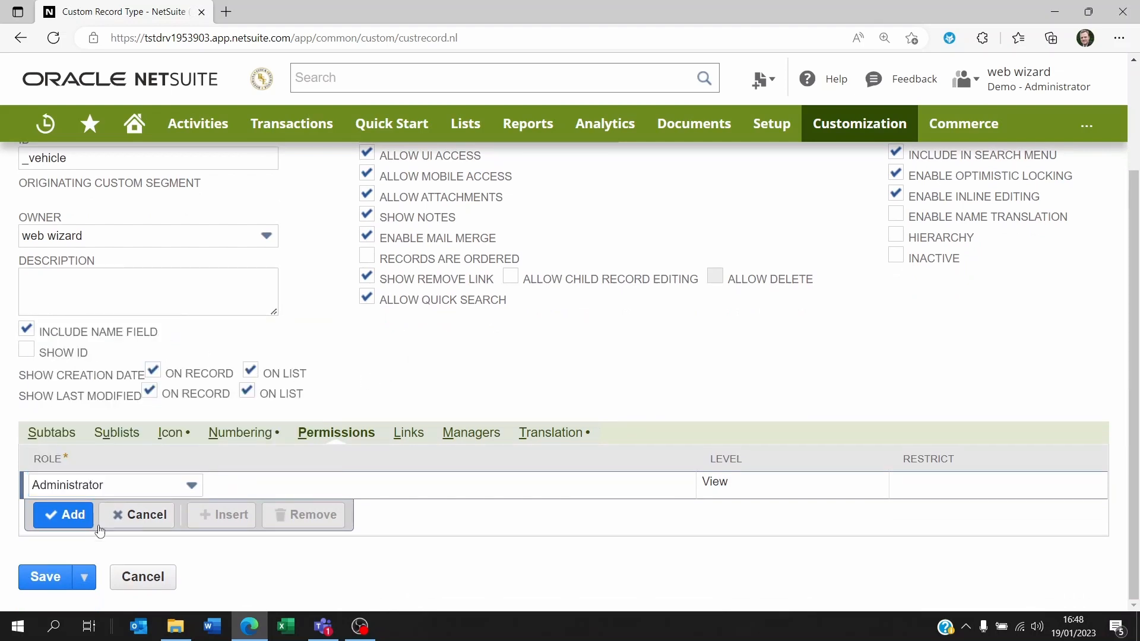
left_click(63, 515)
scroll(291, 521, "up", 3)
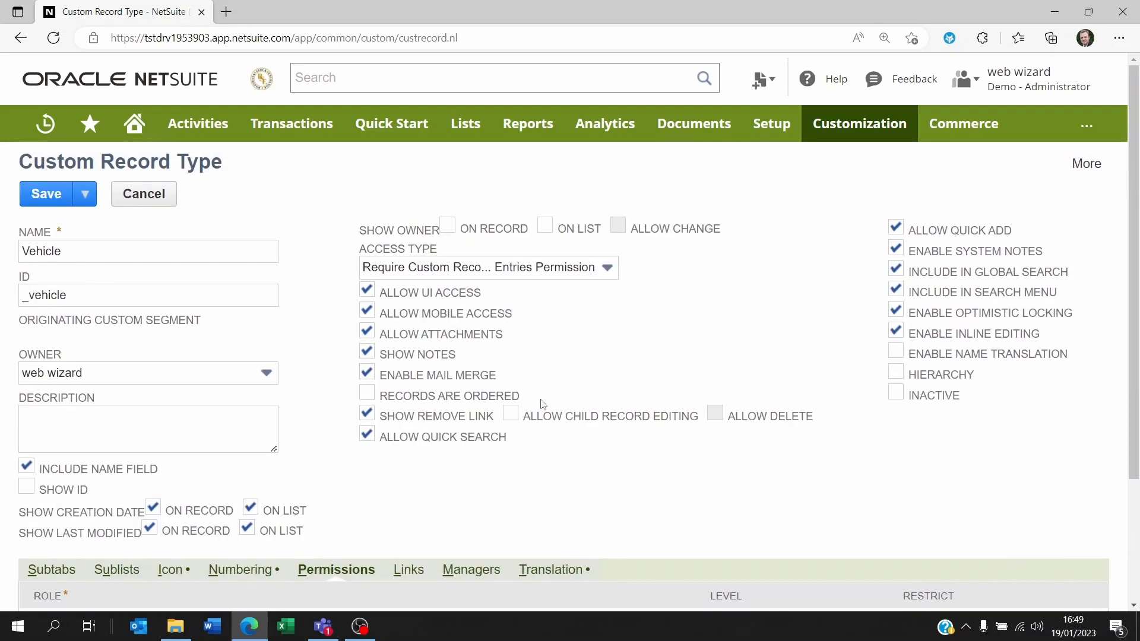
Set the access type of the Vehicle record type to Use Permission List and save the record type
left_click(437, 270)
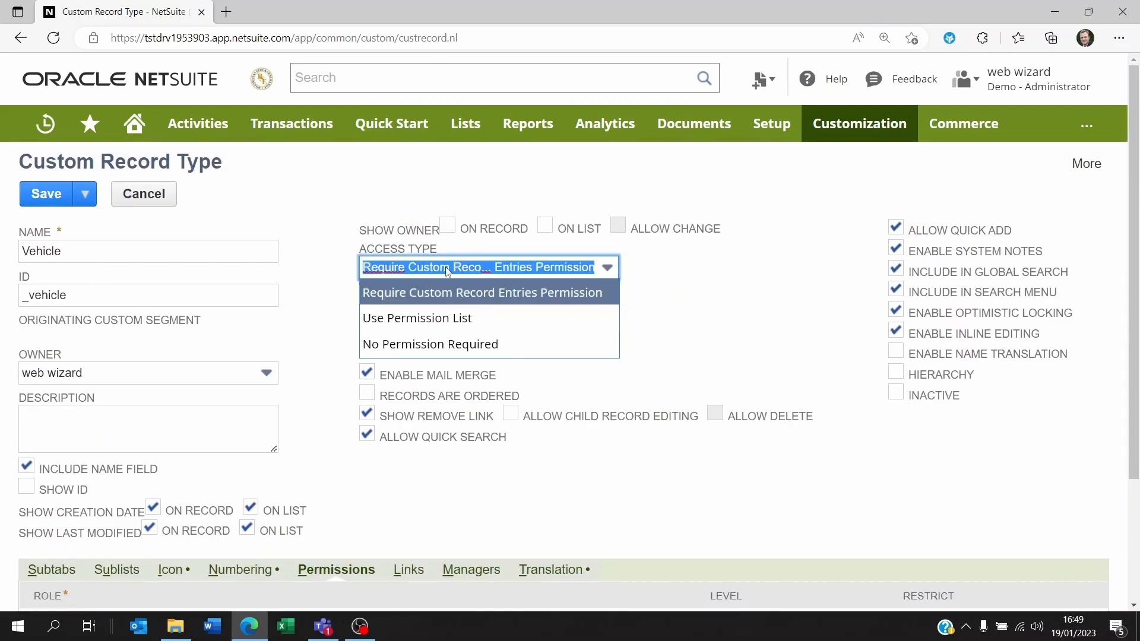
left_click(419, 319)
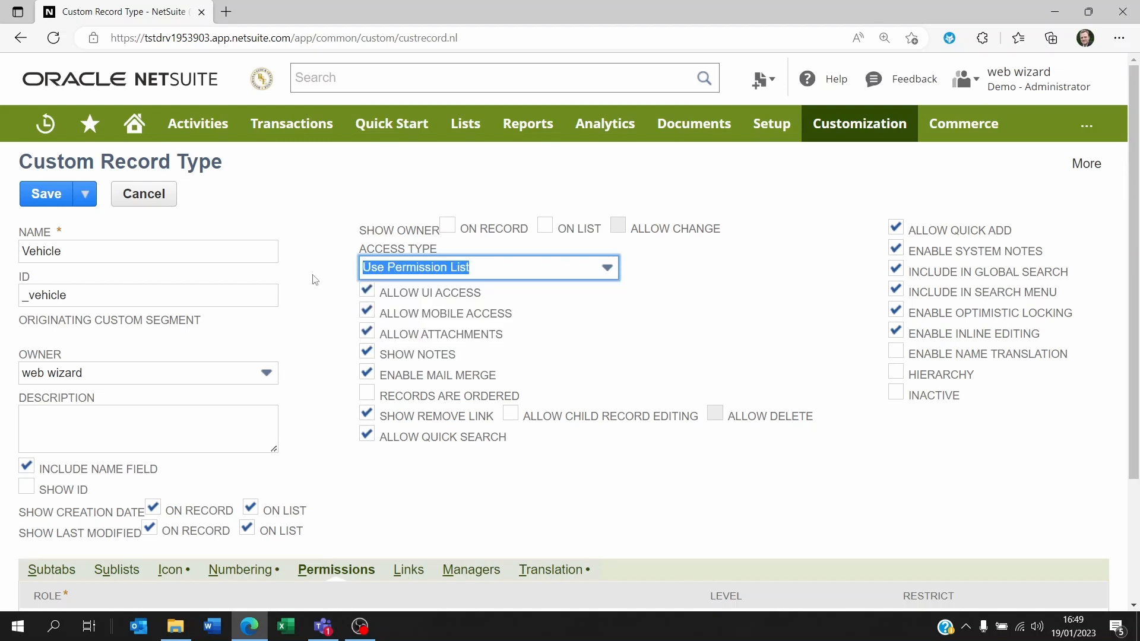
scroll(320, 411, "down", 2)
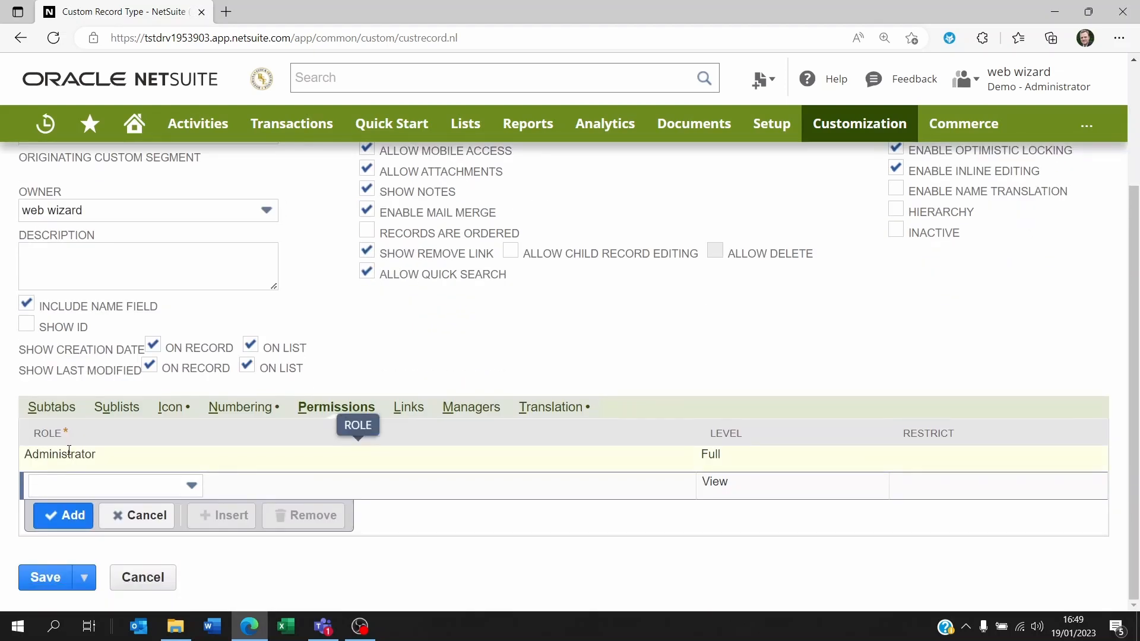
scroll(45, 204, "up", 3)
left_click(46, 194)
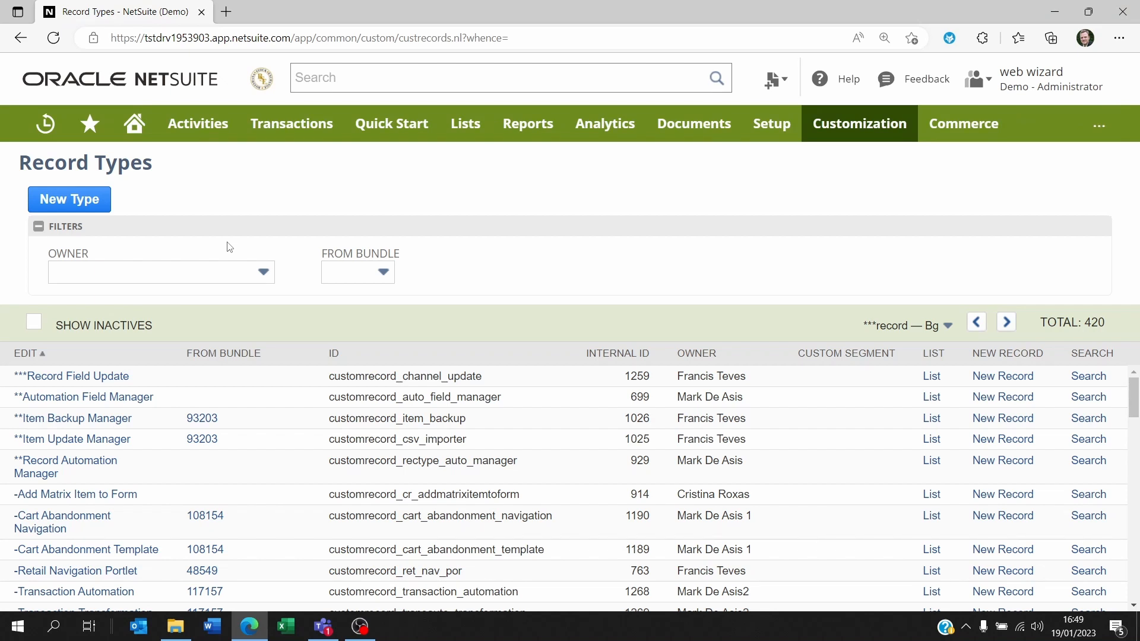
Open the Vehicle record type for editing from the Value Chain Metrics — Wms Printerdetails range of the record types list
left_click(912, 331)
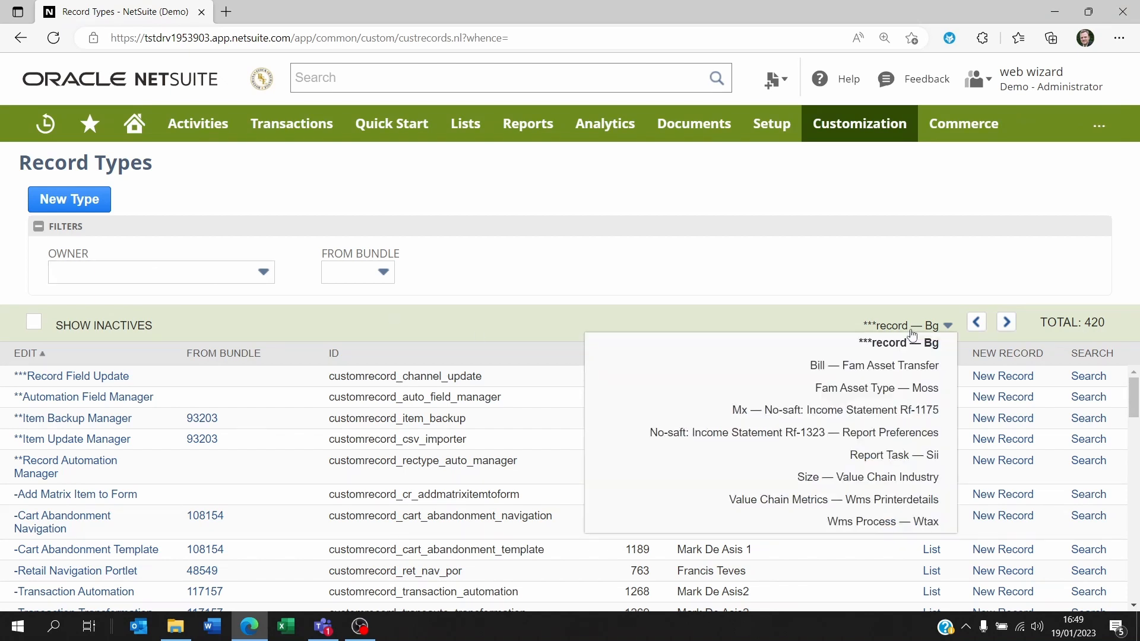
mouse_move(45, 123)
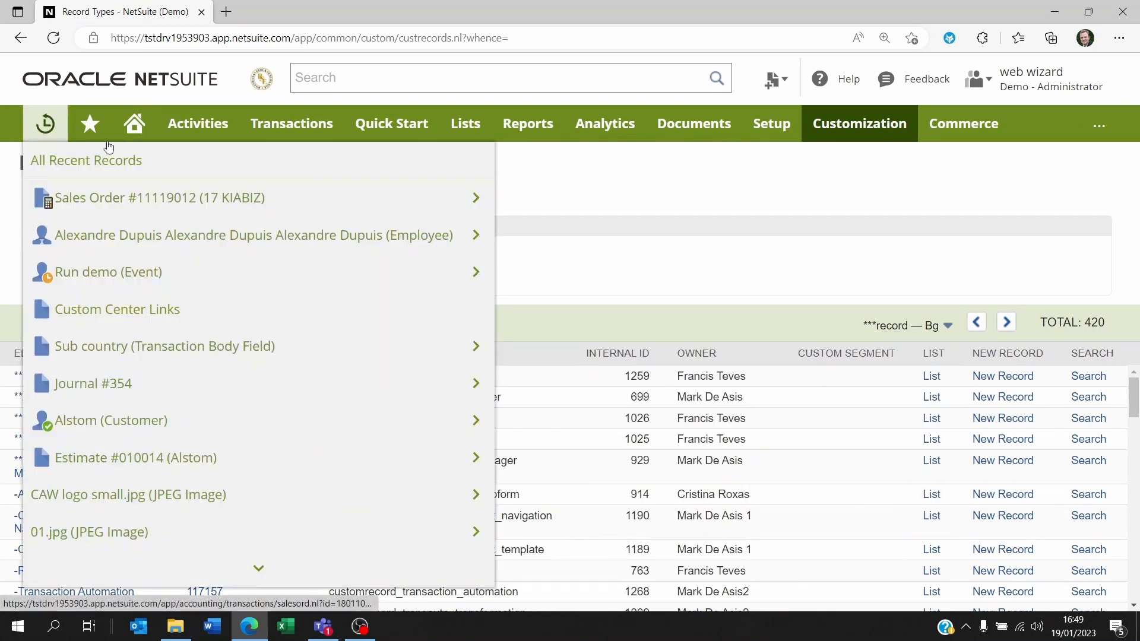
left_click(867, 328)
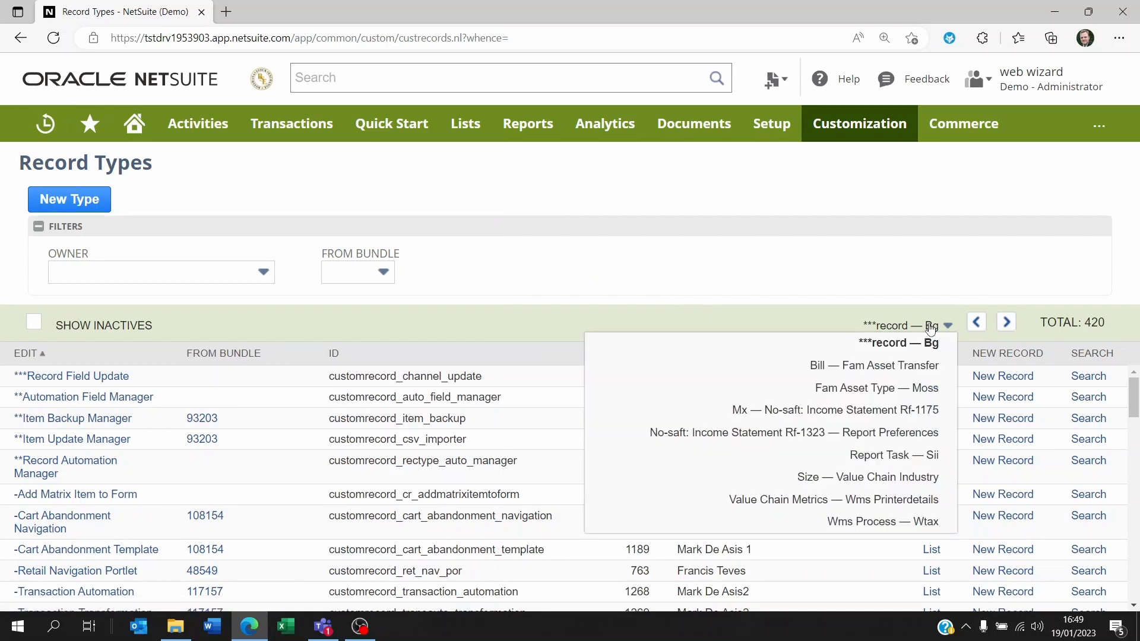
left_click(882, 500)
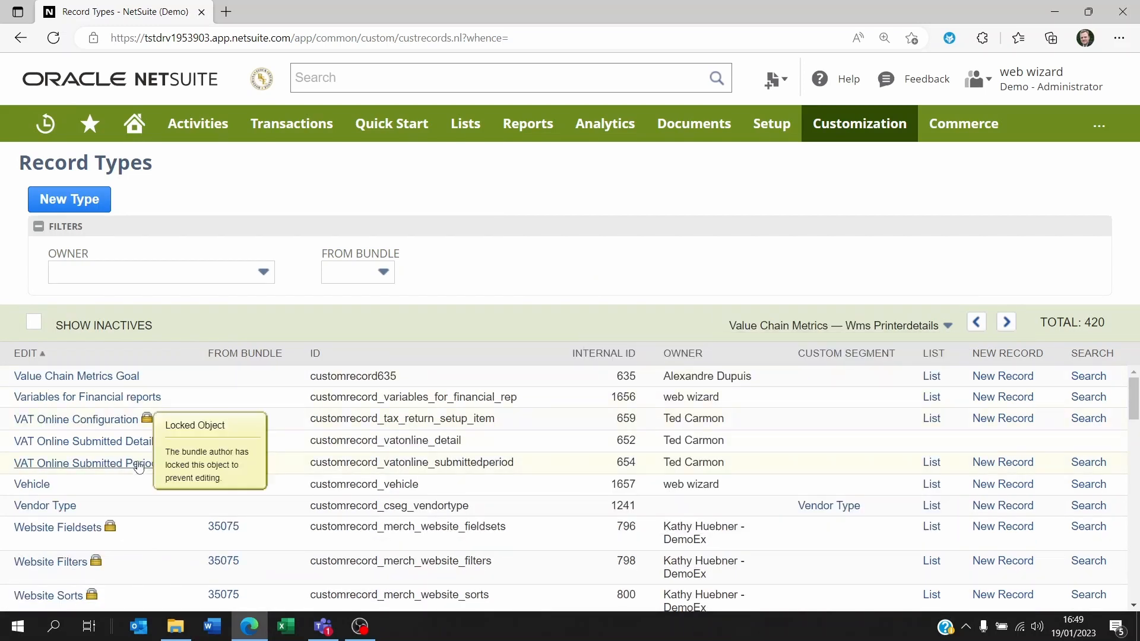
left_click(44, 487)
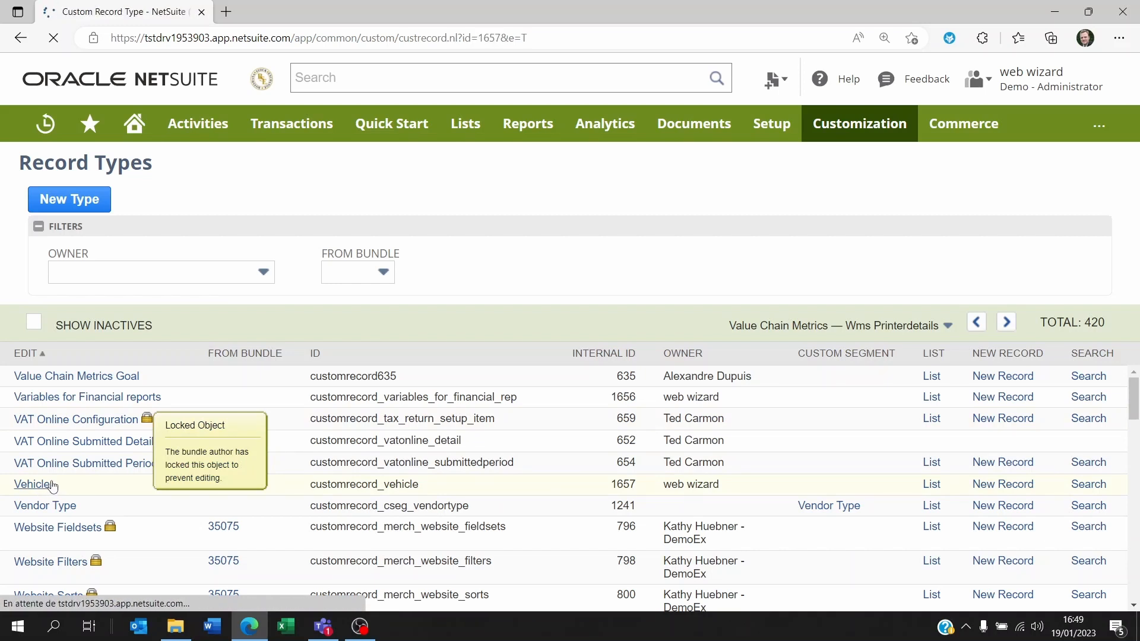
Start a new field on the Vehicle record type with the label Brand and the ID _brand
scroll(209, 400, "down", 4)
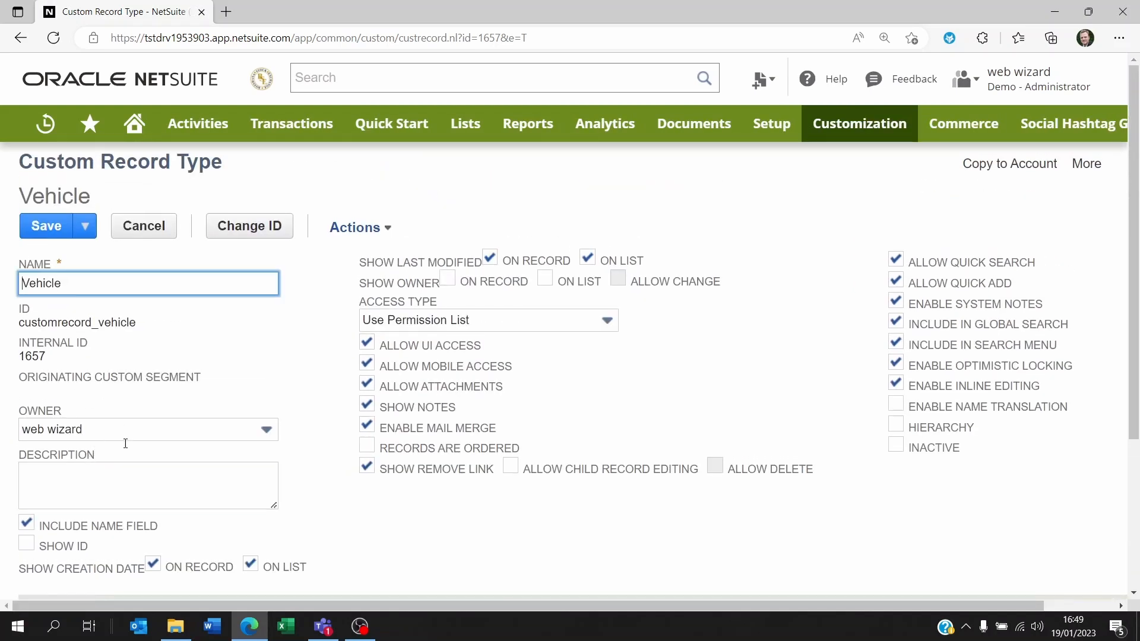
scroll(55, 442, "down", 2)
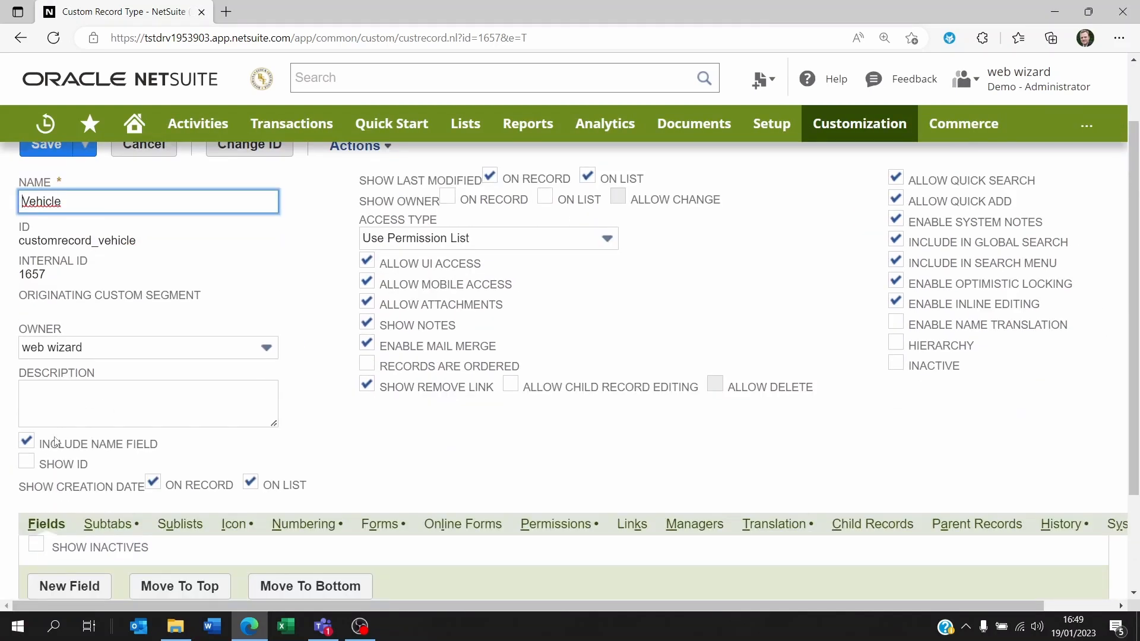
left_click_drag(174, 444, 40, 444)
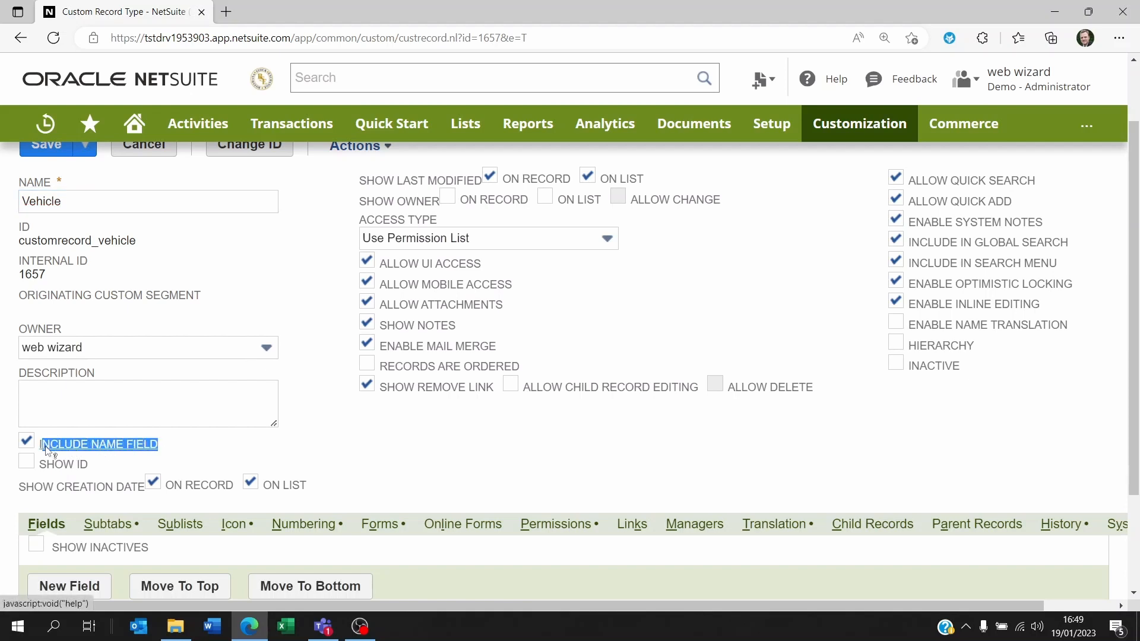
left_click(289, 453)
scroll(292, 465, "down", 2)
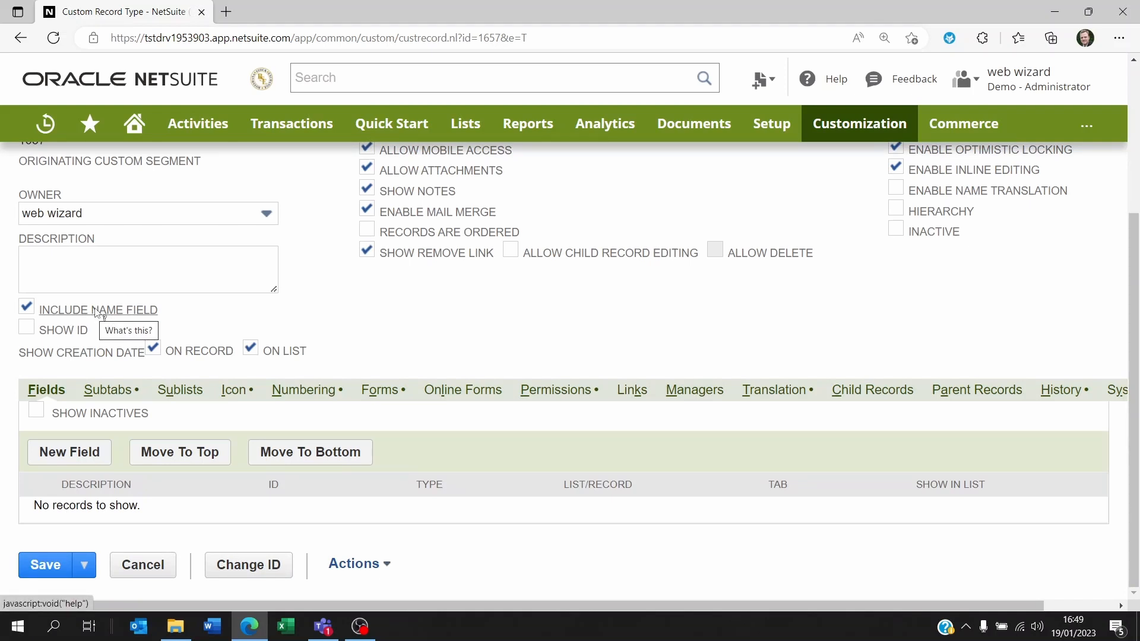
left_click(74, 458)
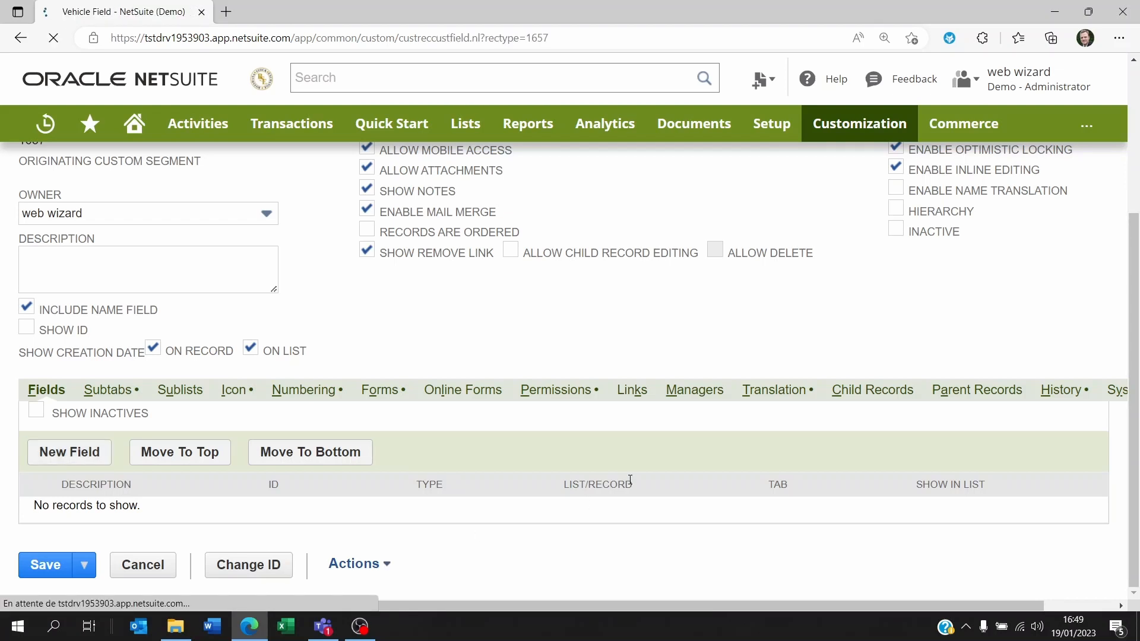
left_click(95, 253)
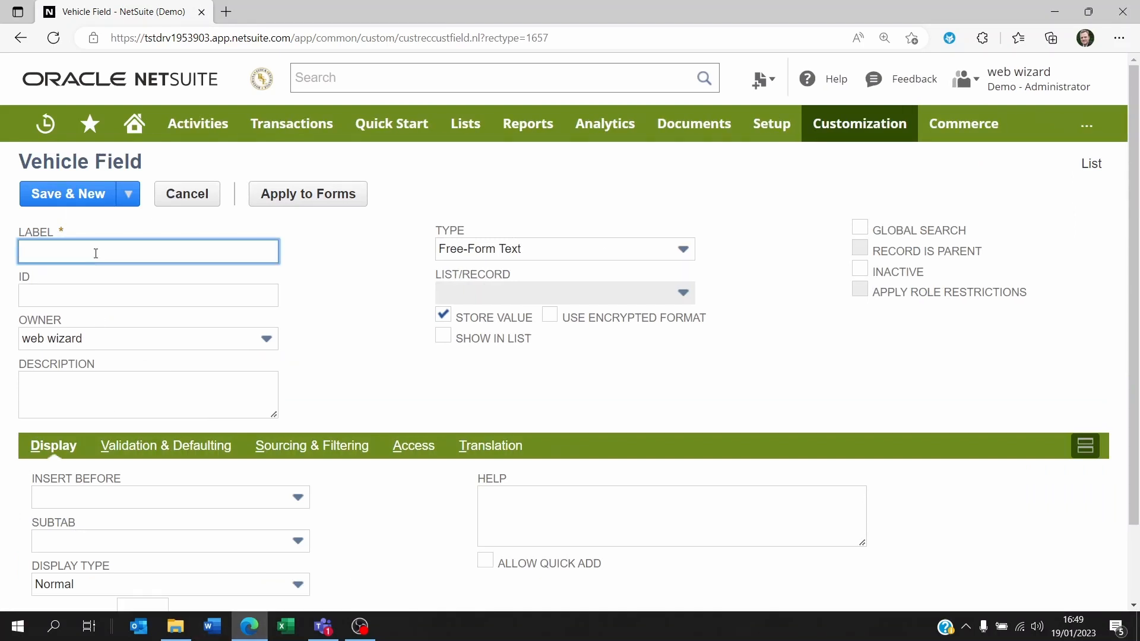
type("Brand")
left_click(100, 289)
type("_br")
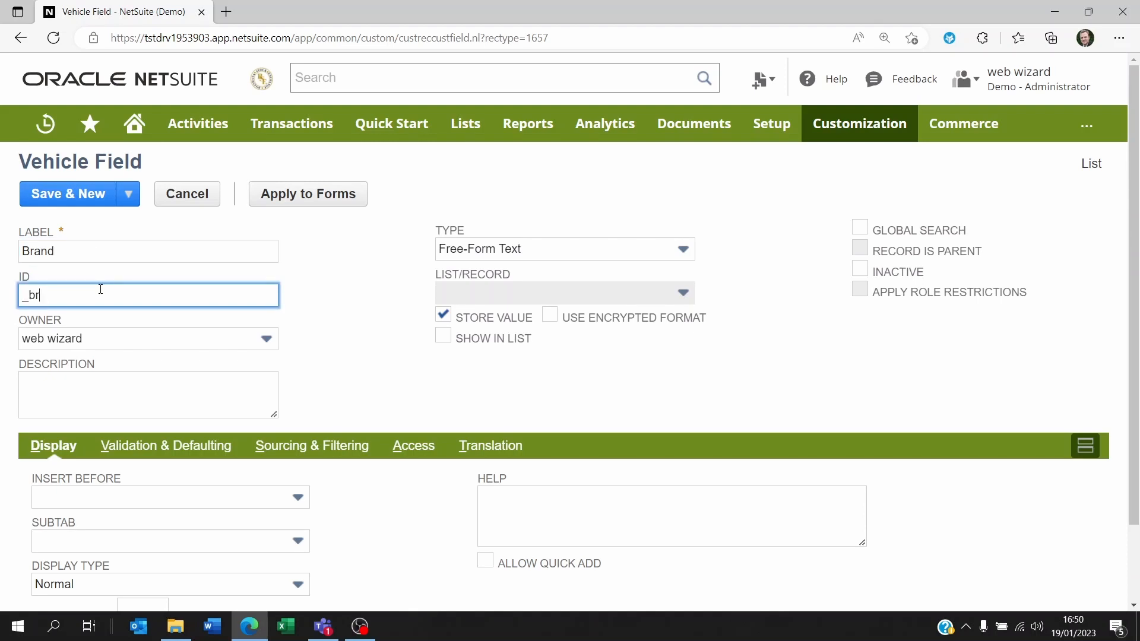
type("and")
left_click(382, 275)
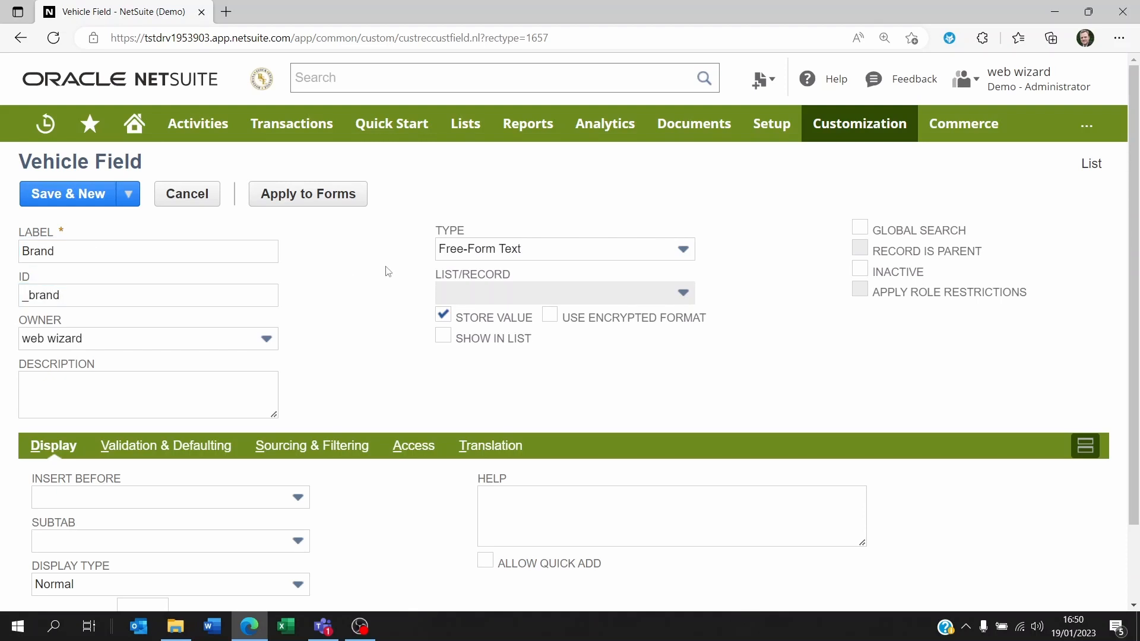
Set the Brand field's type to List/Record
left_click(469, 250)
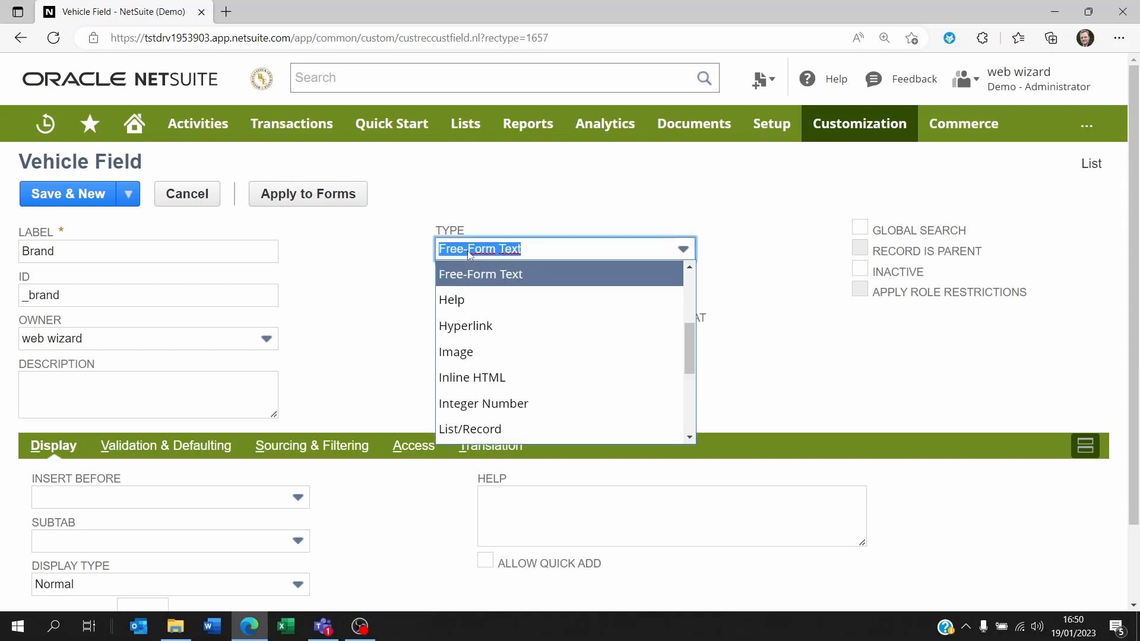
left_click(487, 430)
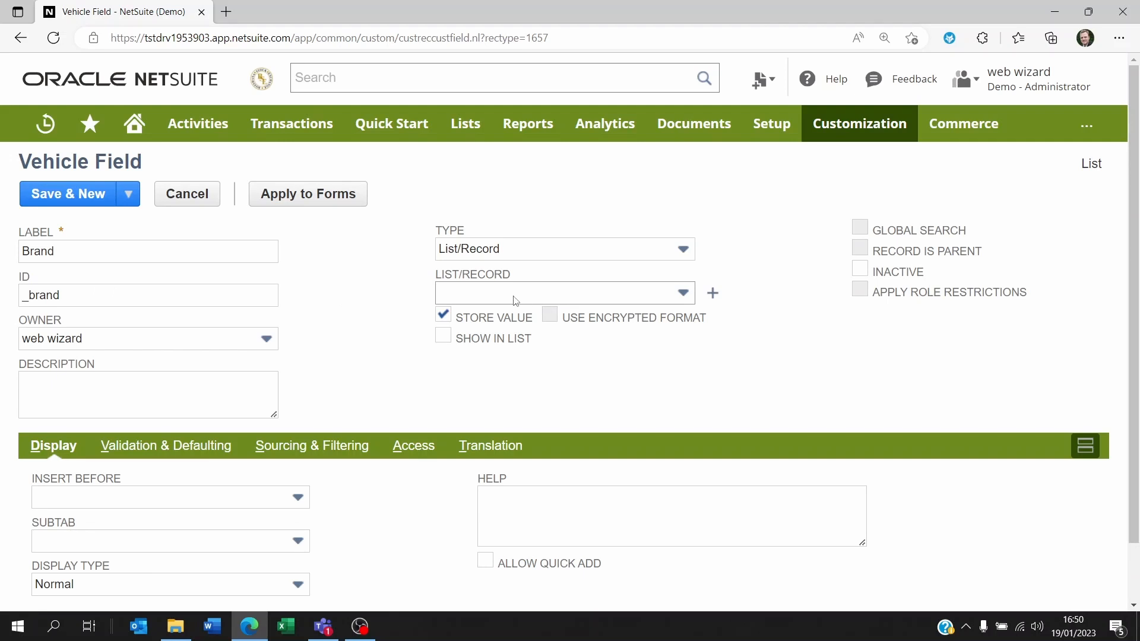
left_click(539, 294)
left_click(364, 263)
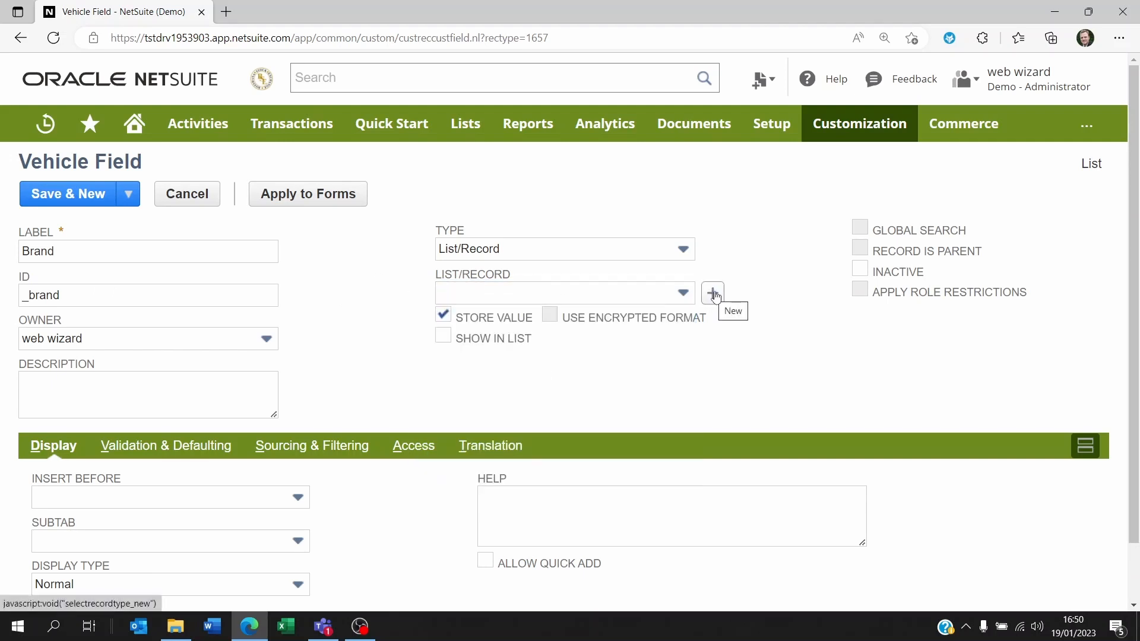
Start a new custom list for the Brand field, named Vehicle brand with the ID _vehicle_brand
left_click(712, 293)
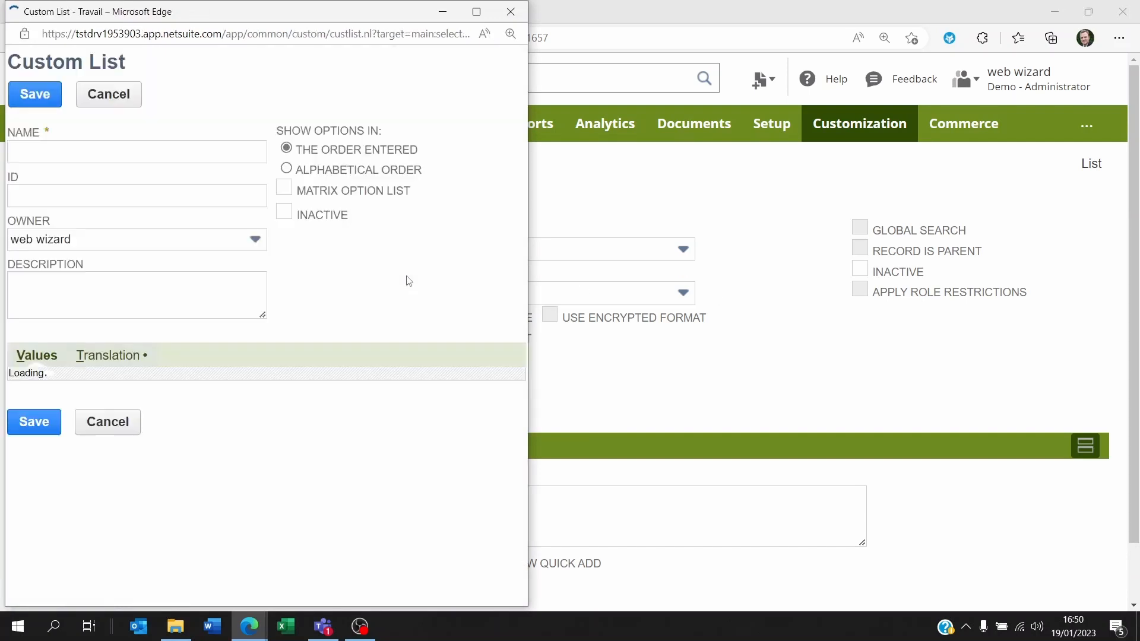
left_click(72, 148)
type("V")
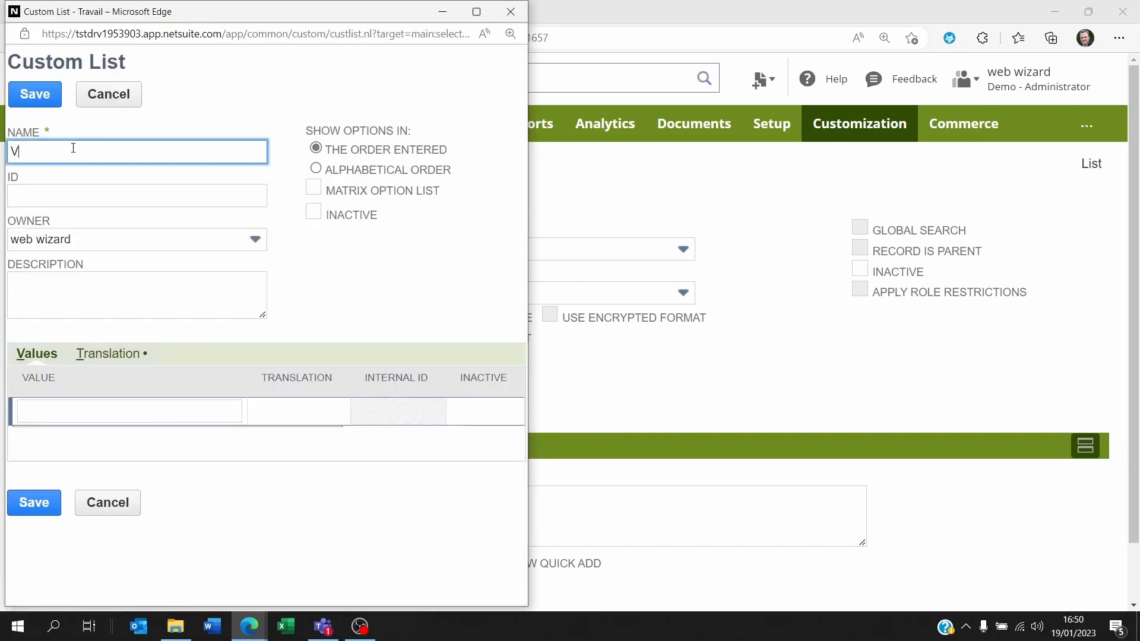
type("ehic")
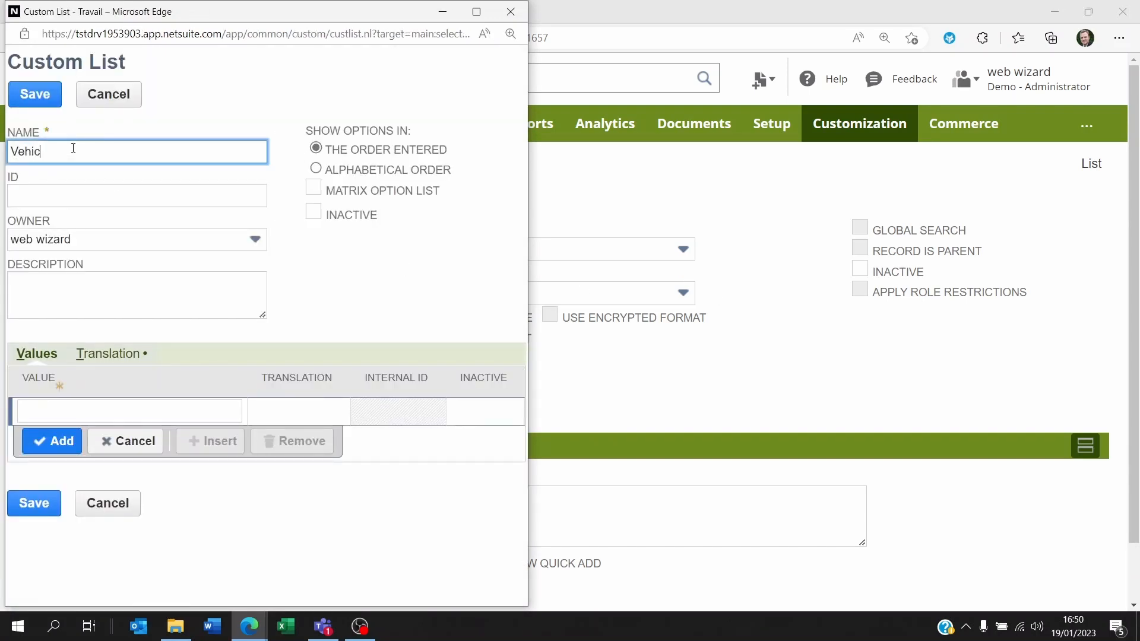
type("le brand")
left_click(141, 197)
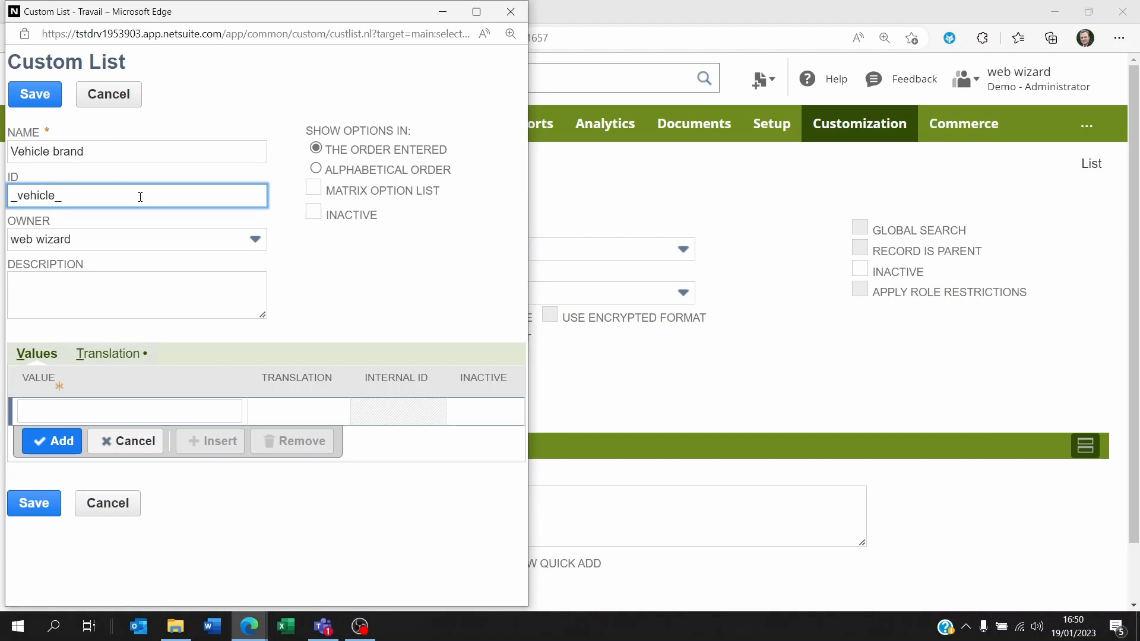
type("_vehicle_brand")
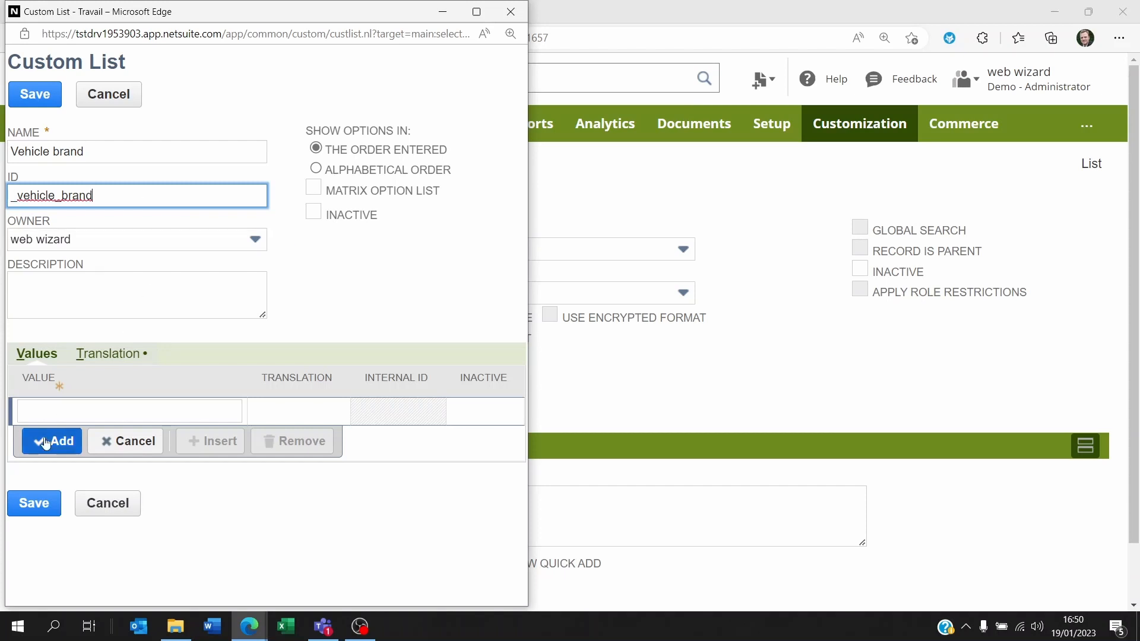
Add the values Ford, Tesla, BMW, Volvo and Komatsu to the Vehicle brand list and save it
left_click(64, 408)
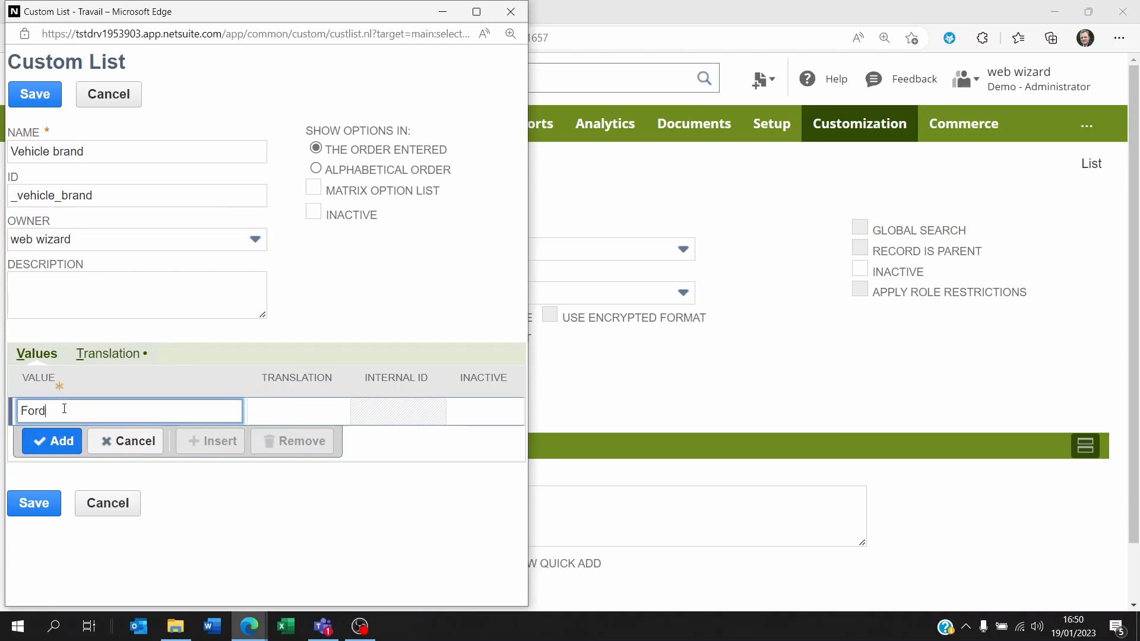
type("Ford")
left_click(49, 442)
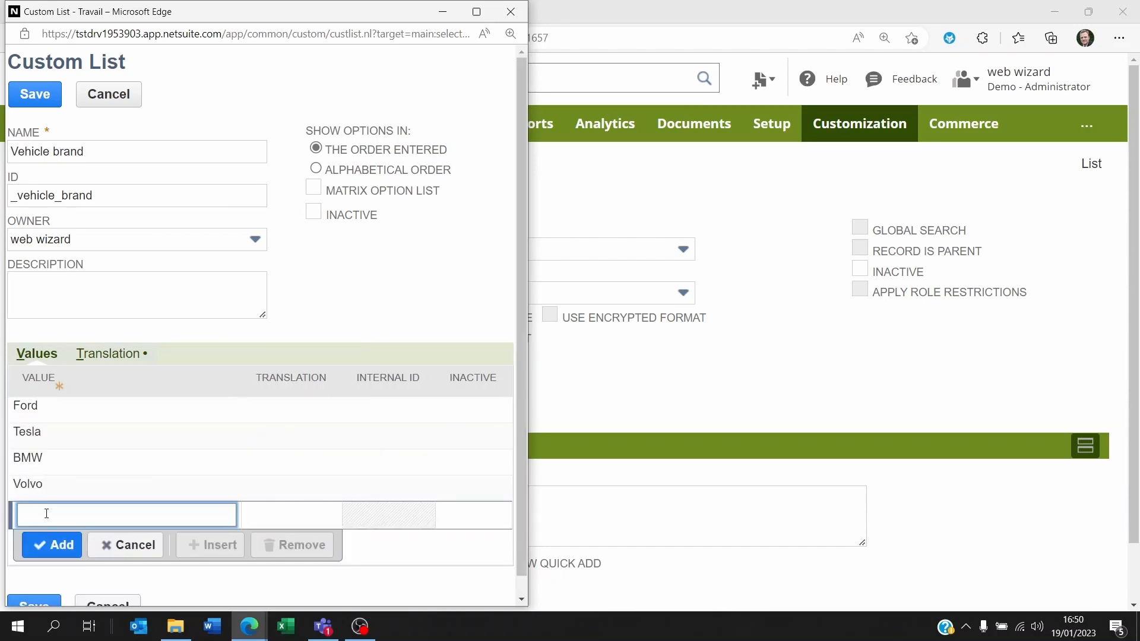
type("Komatsu")
left_click(51, 546)
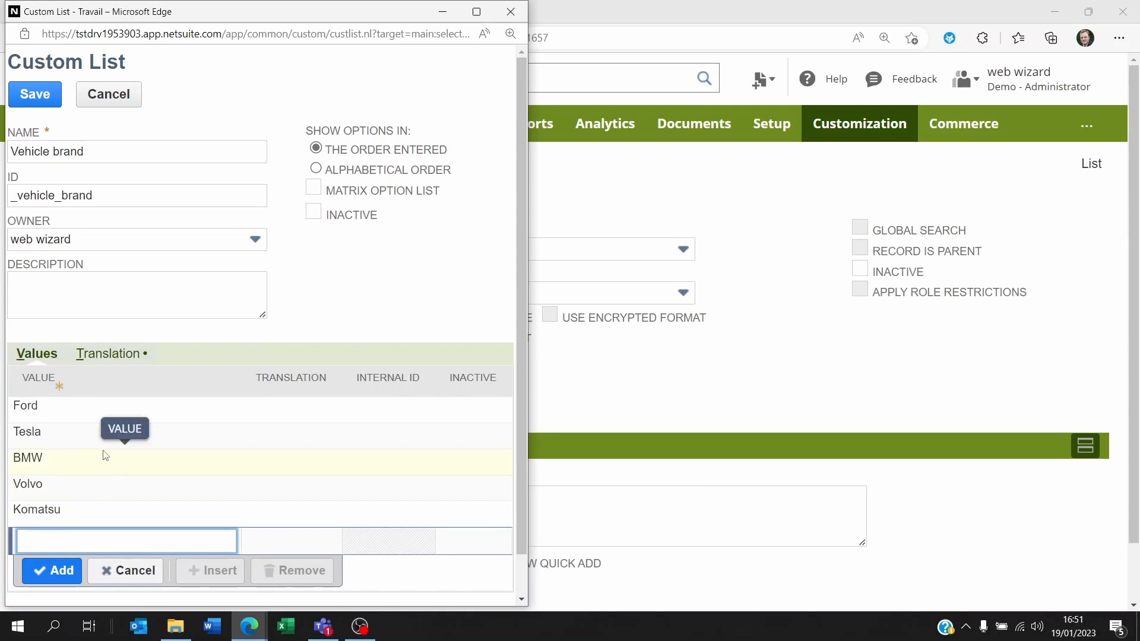
left_click(32, 101)
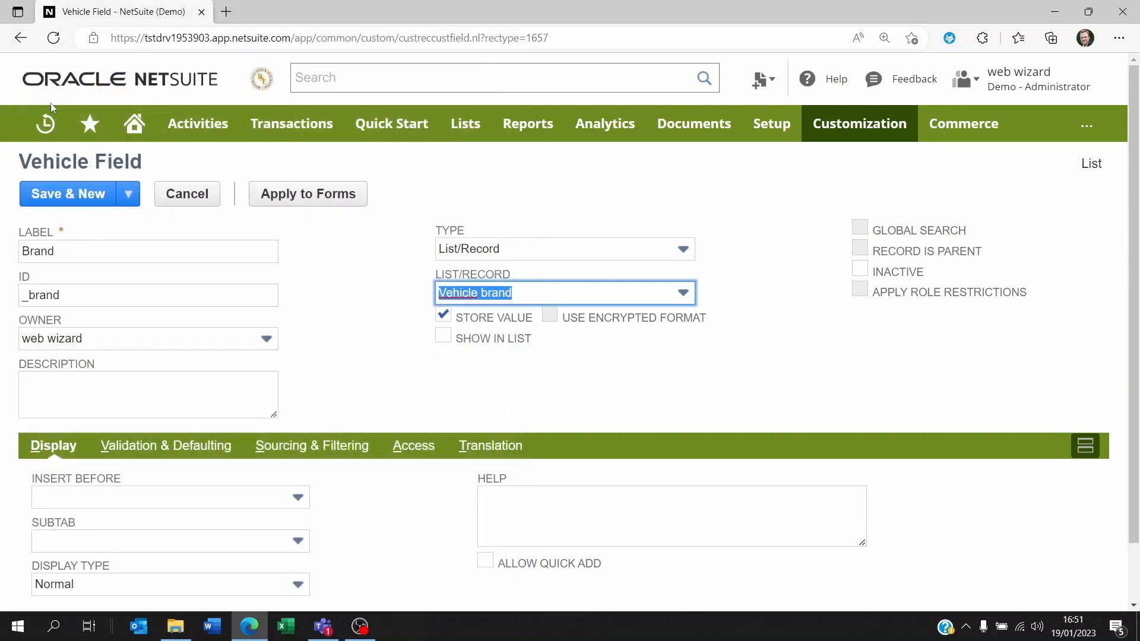
Review the subtab and display type choices for the Brand field, leaving the subtab blank and the display type Normal
left_click(331, 256)
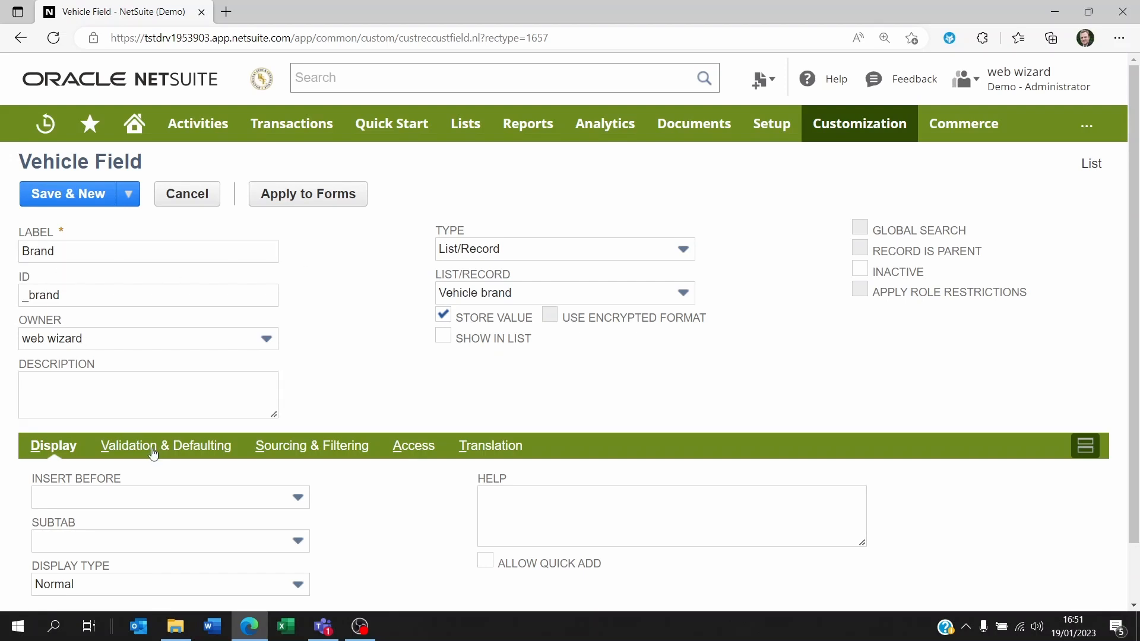
scroll(154, 454, "down", 1)
left_click(96, 477)
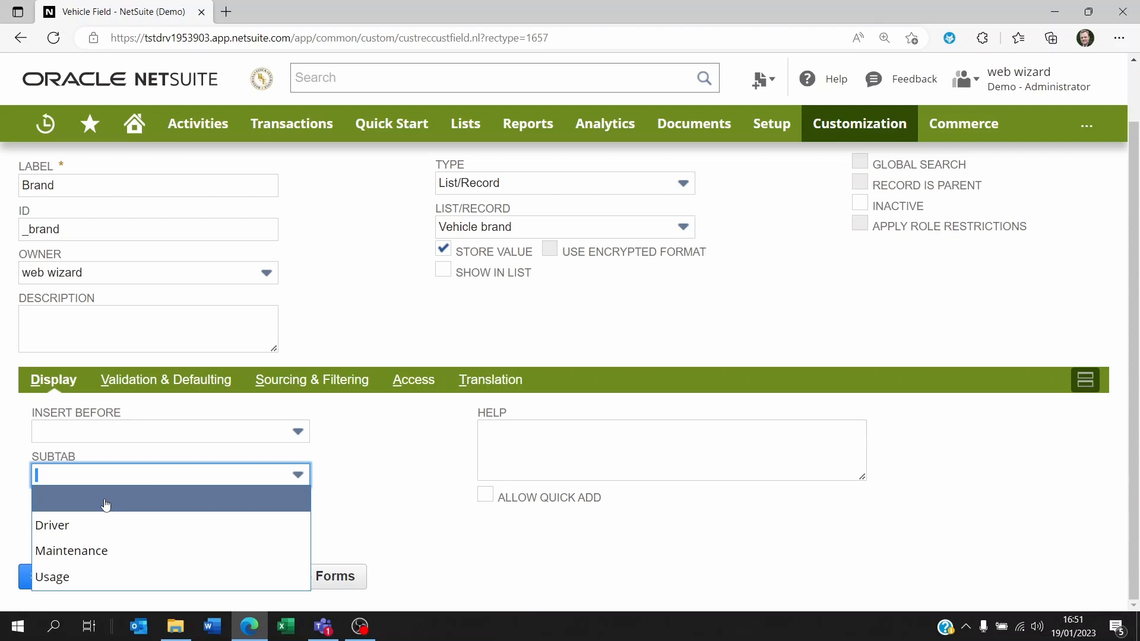
left_click(106, 504)
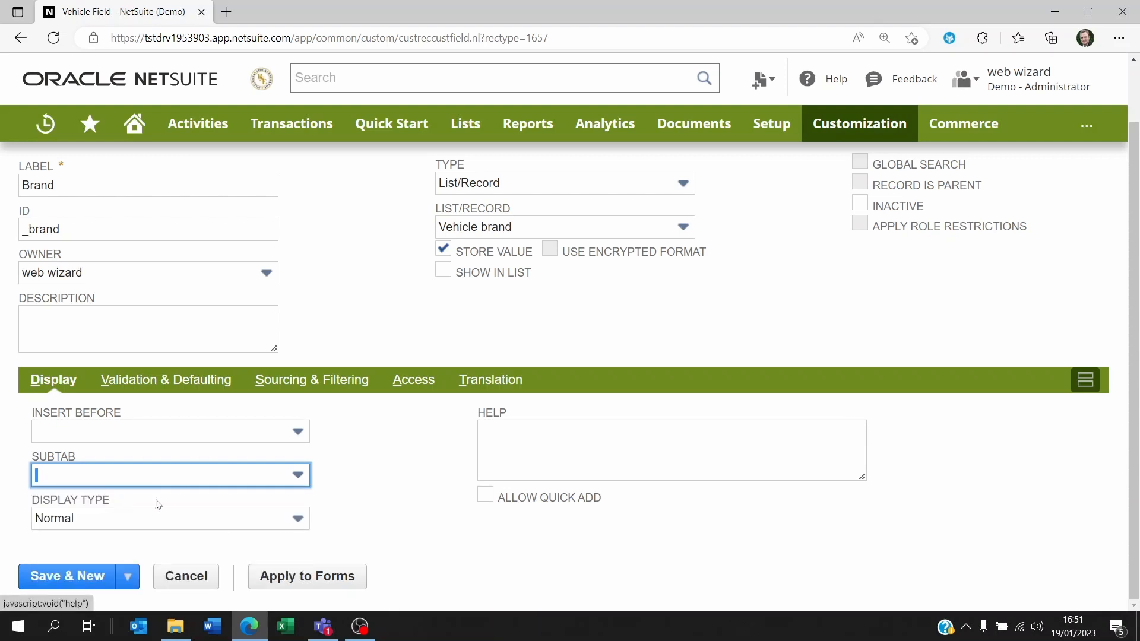
left_click(197, 530)
left_click(197, 530)
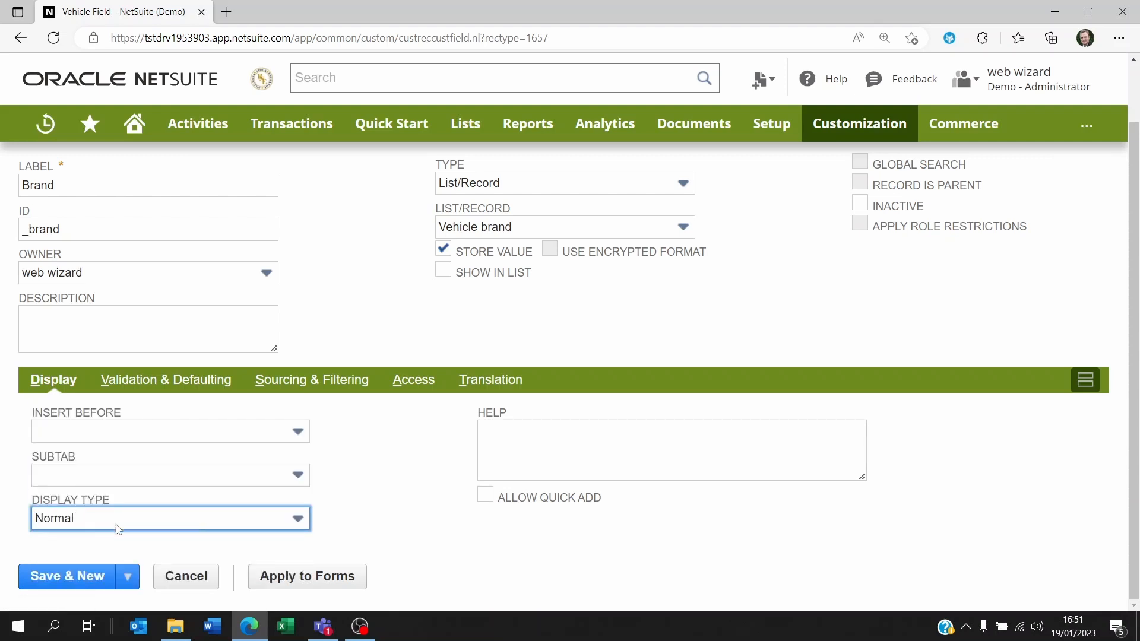
Add the help text "Please enter the brand of the vehicle you are entering on NetSuite." to the Brand field and allow quick add
left_click(515, 449)
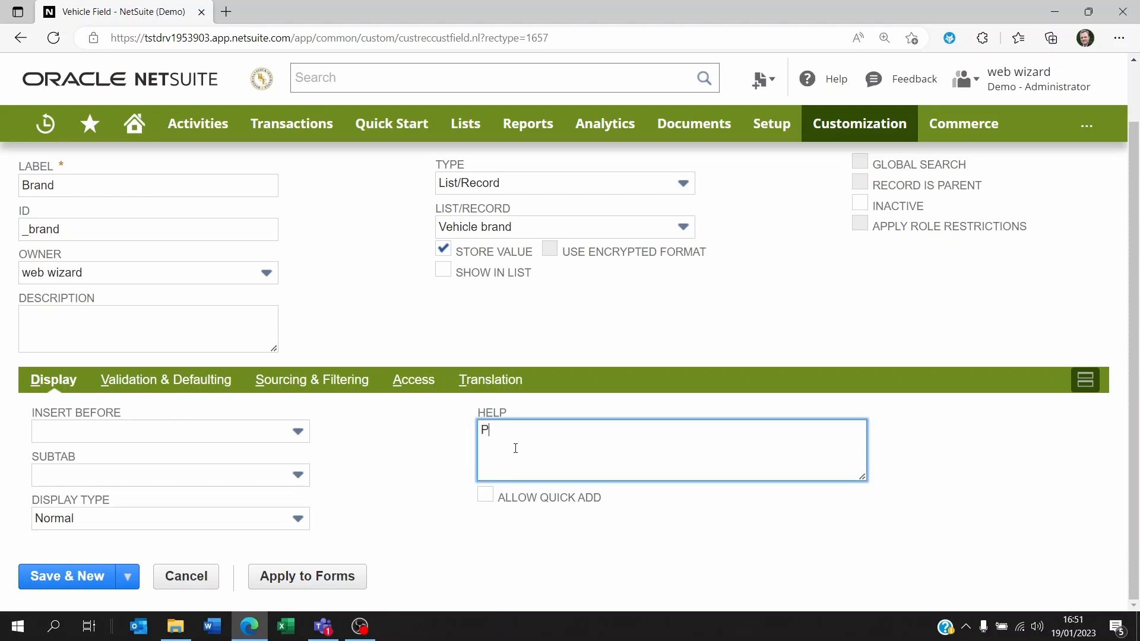
type("Please enter the brand of")
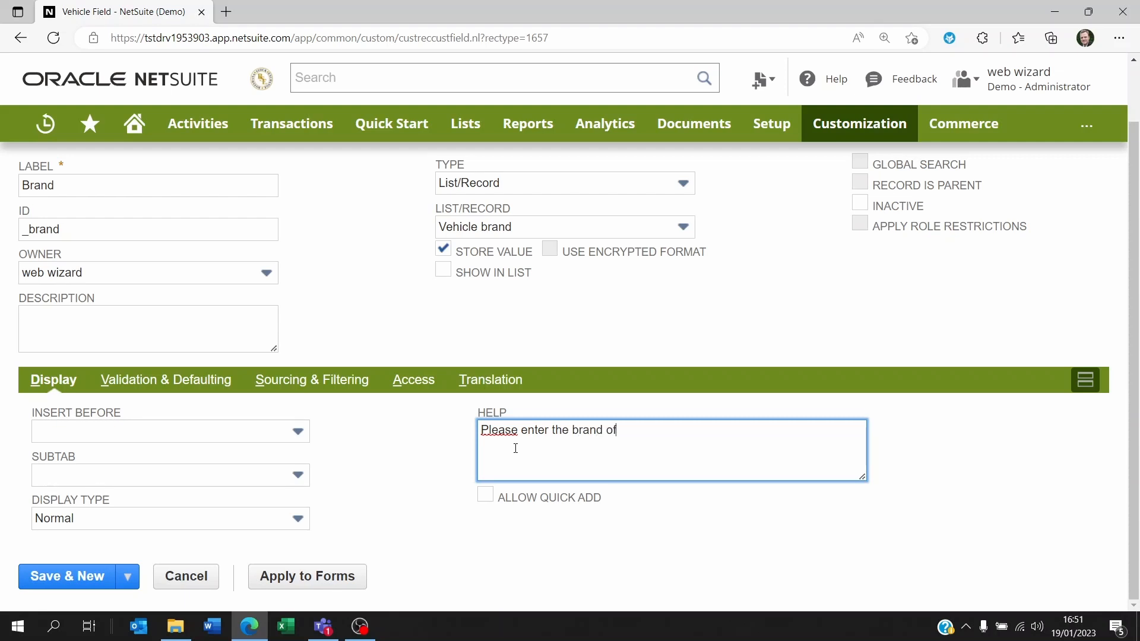
type(" the vehicle you are ent")
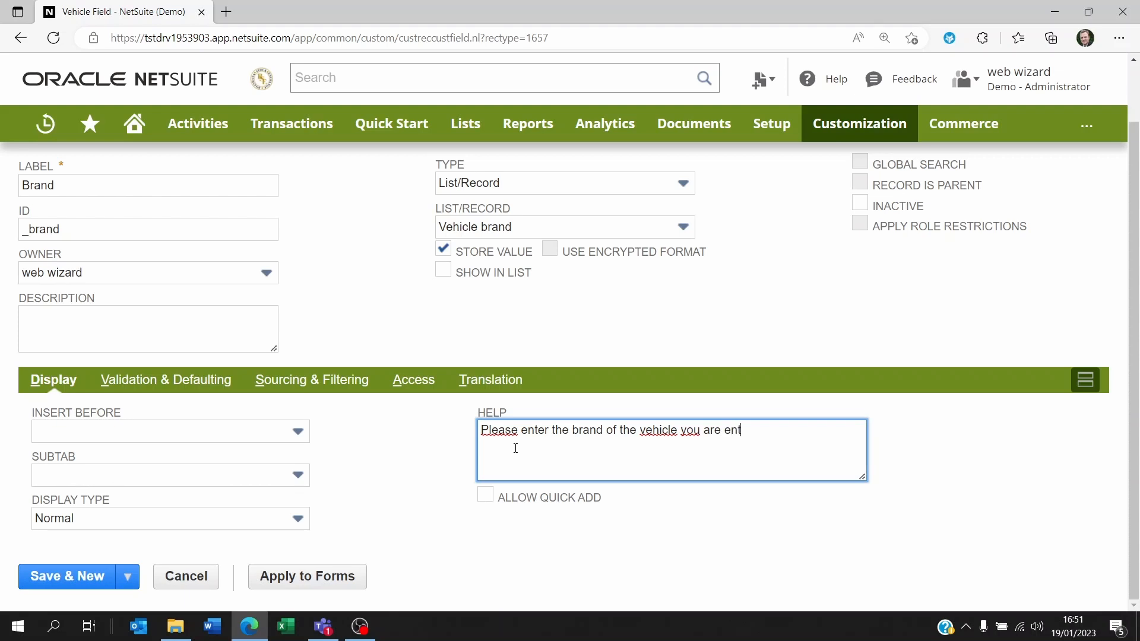
type("ering on NetSuite.")
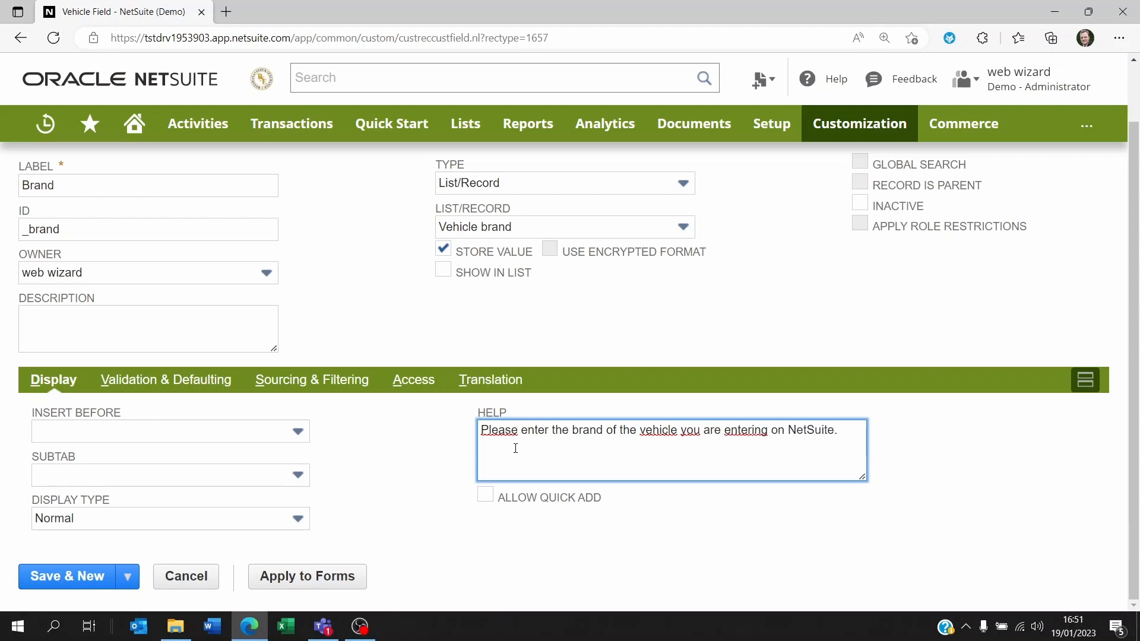
left_click(560, 538)
left_click(485, 495)
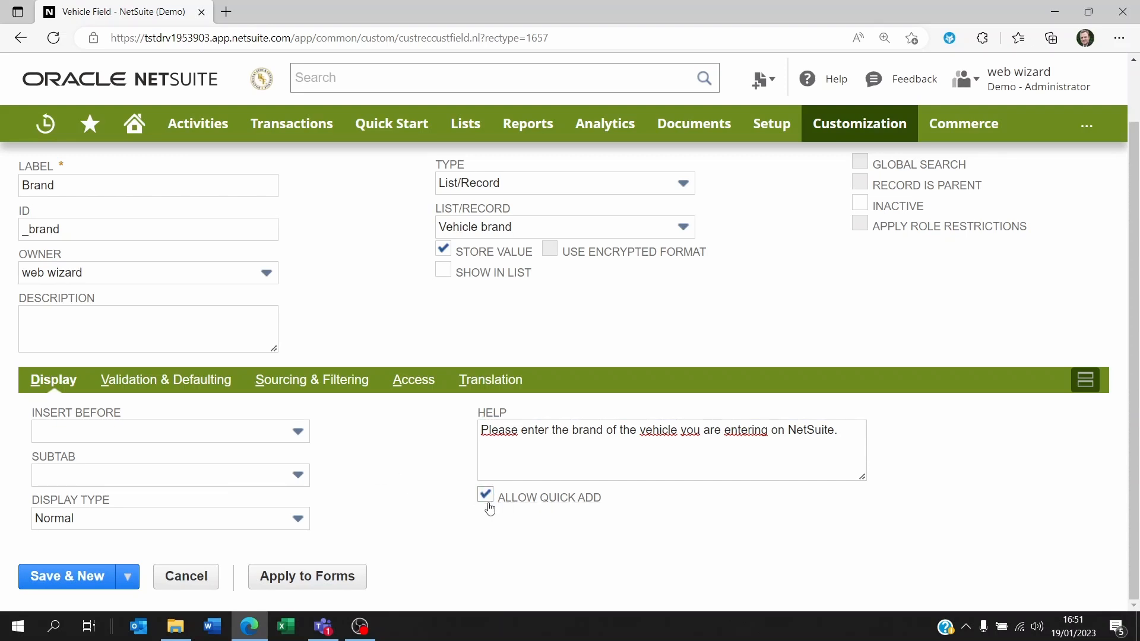
Check the Brand field's validation, sourcing and access settings, and save it with a new blank field started
left_click(176, 381)
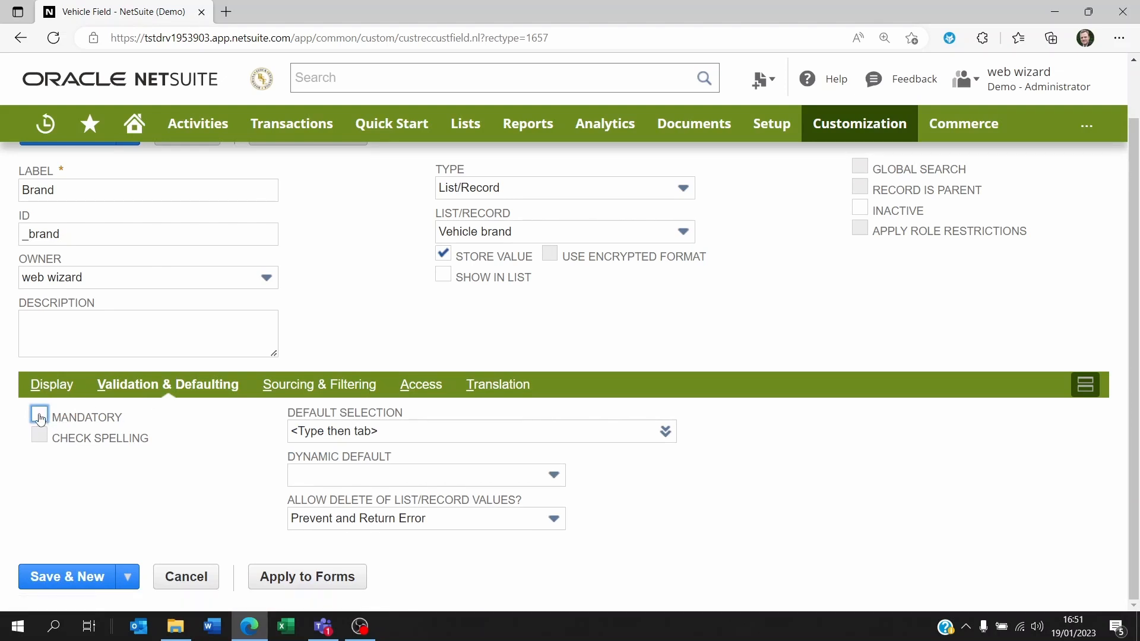
left_click(304, 389)
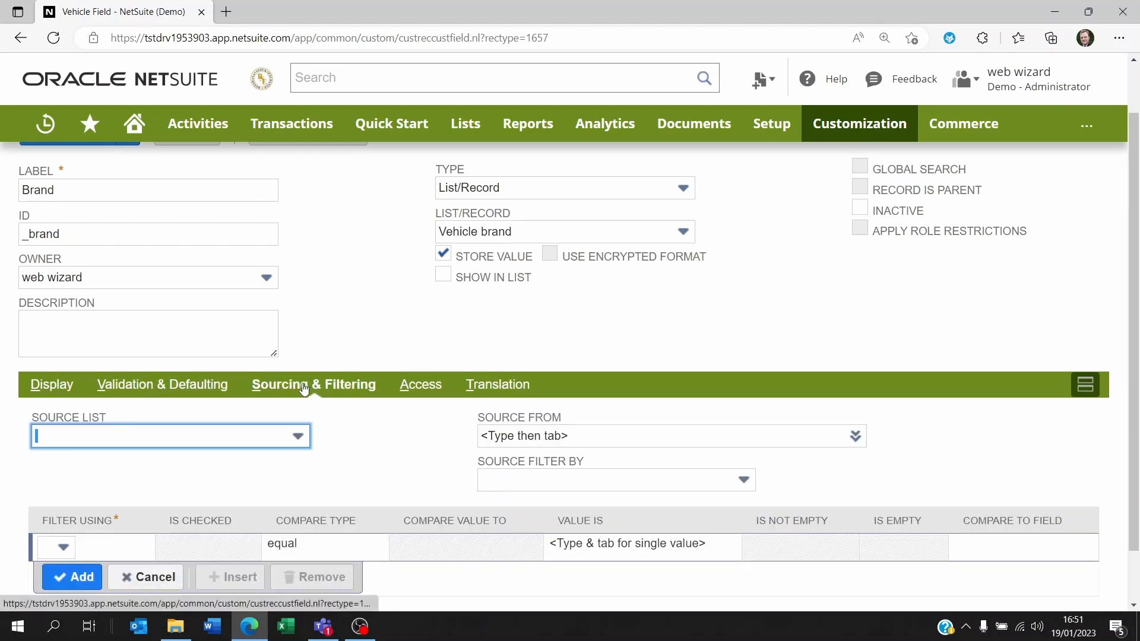
scroll(317, 483, "down", 2)
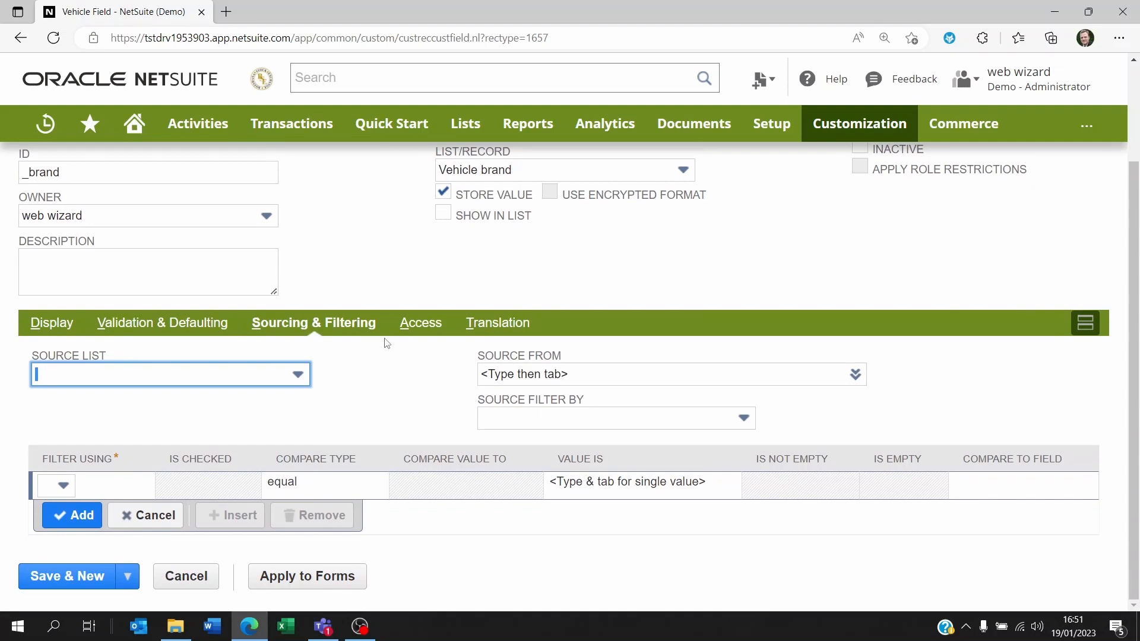
left_click(421, 330)
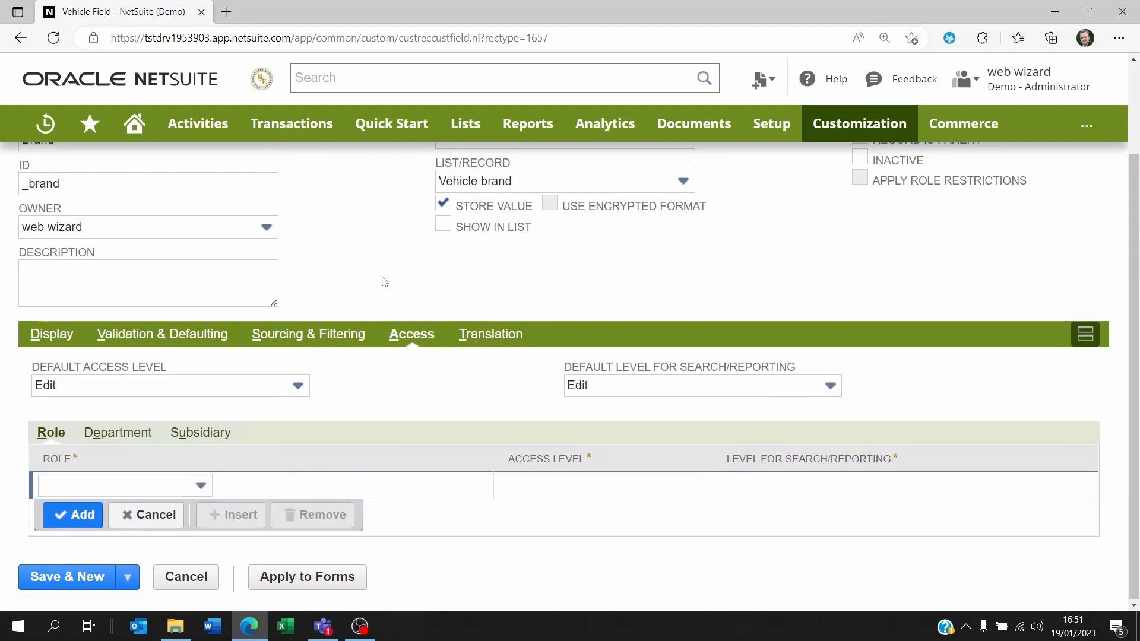
scroll(356, 333, "up", 3)
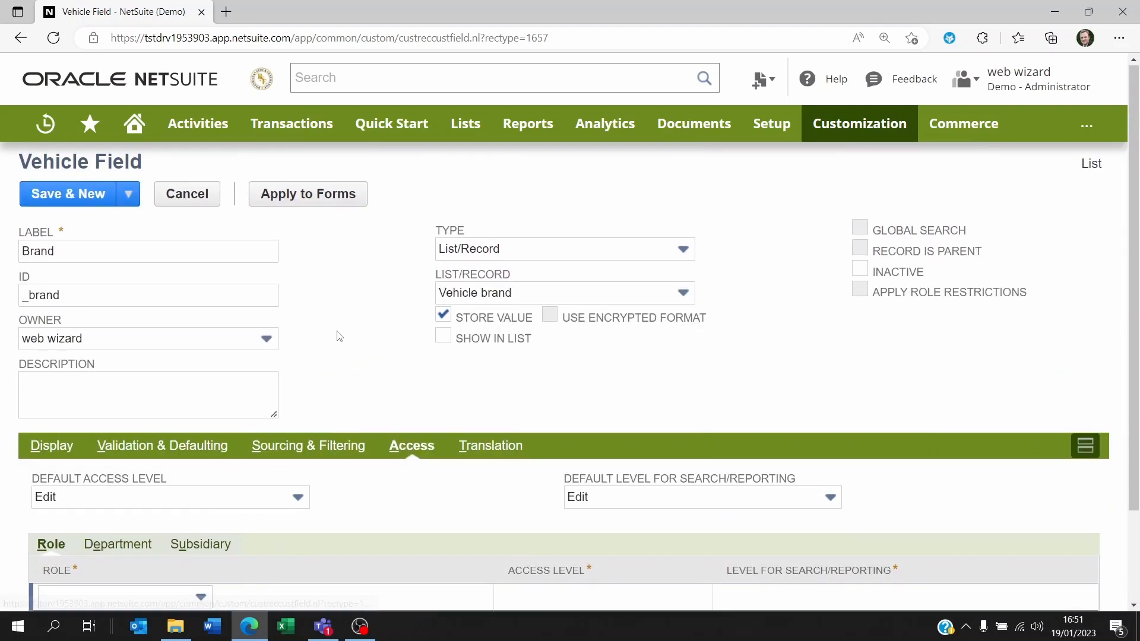
left_click(77, 199)
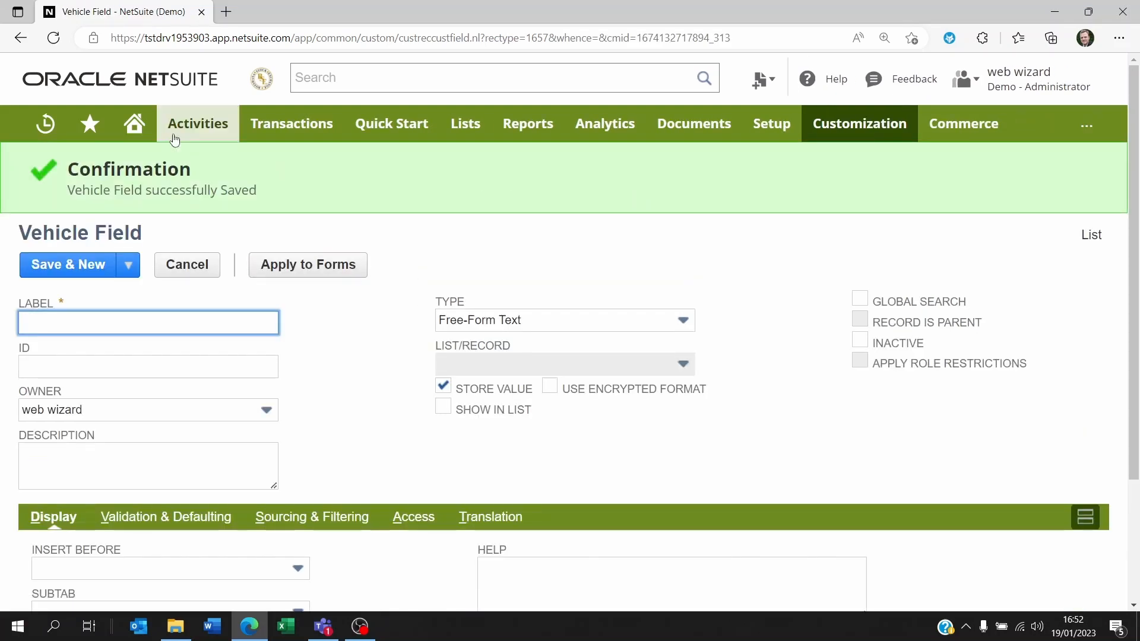
Return to the Vehicle custom record type and view its list of records
mouse_move(53, 128)
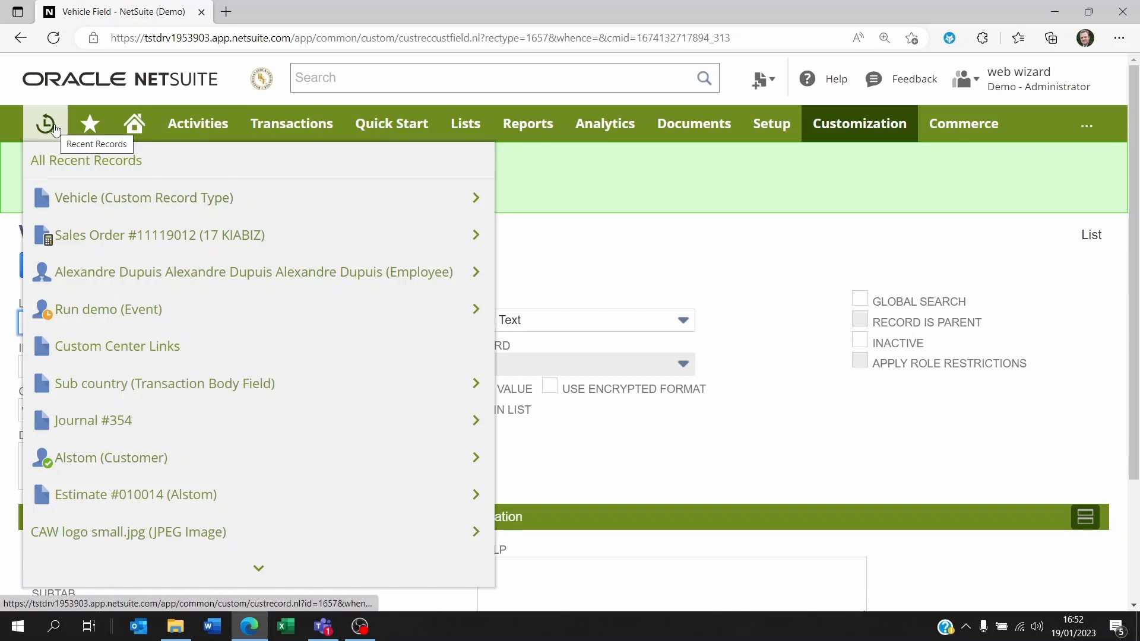
left_click(83, 207)
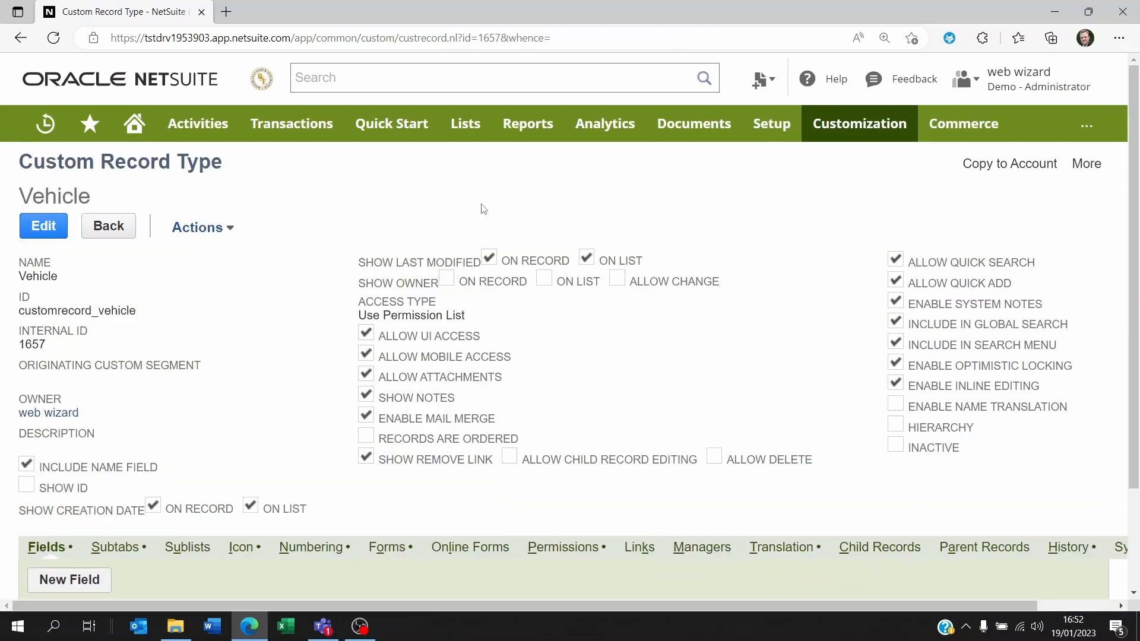
left_click(1084, 168)
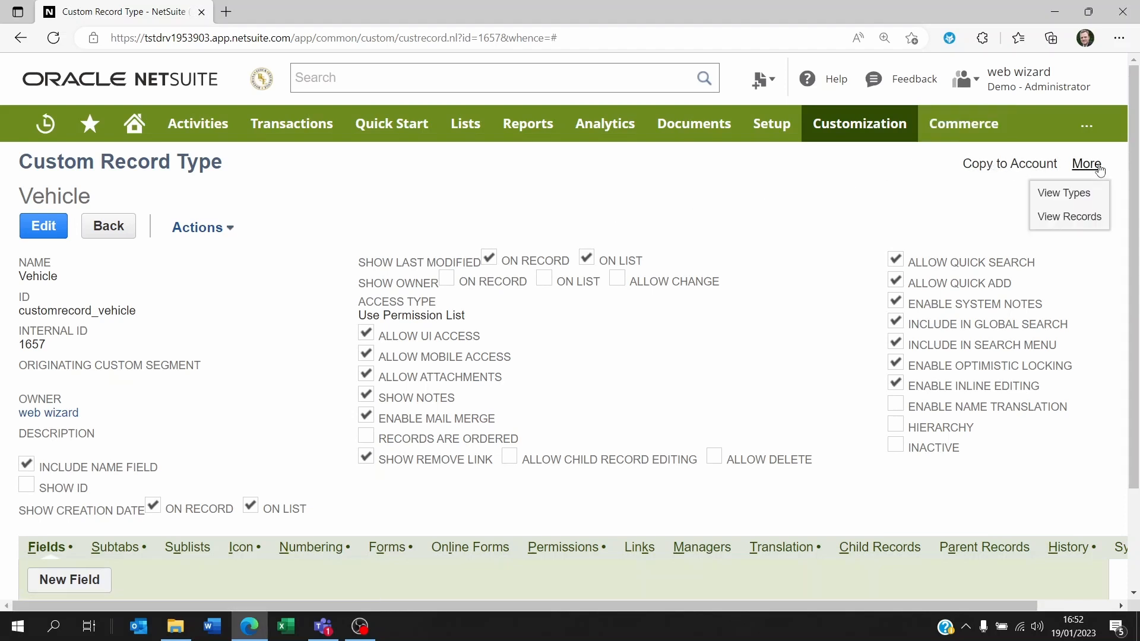
left_click(1055, 218)
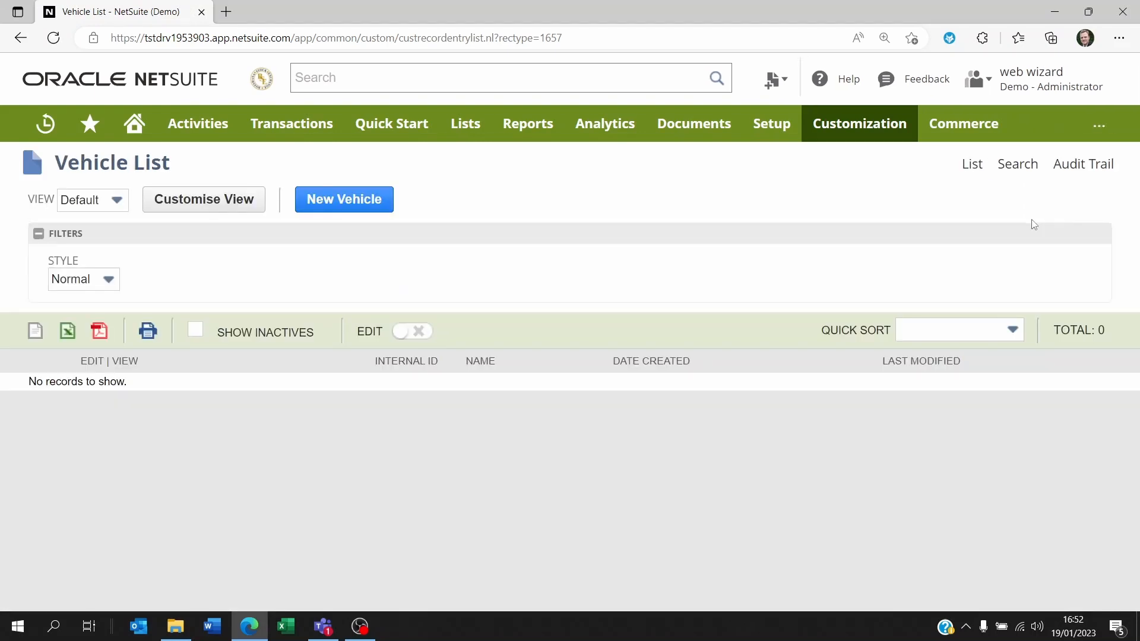
Start a new Vehicle record named 3434 JAN 2023 with Ford as its brand
left_click(333, 202)
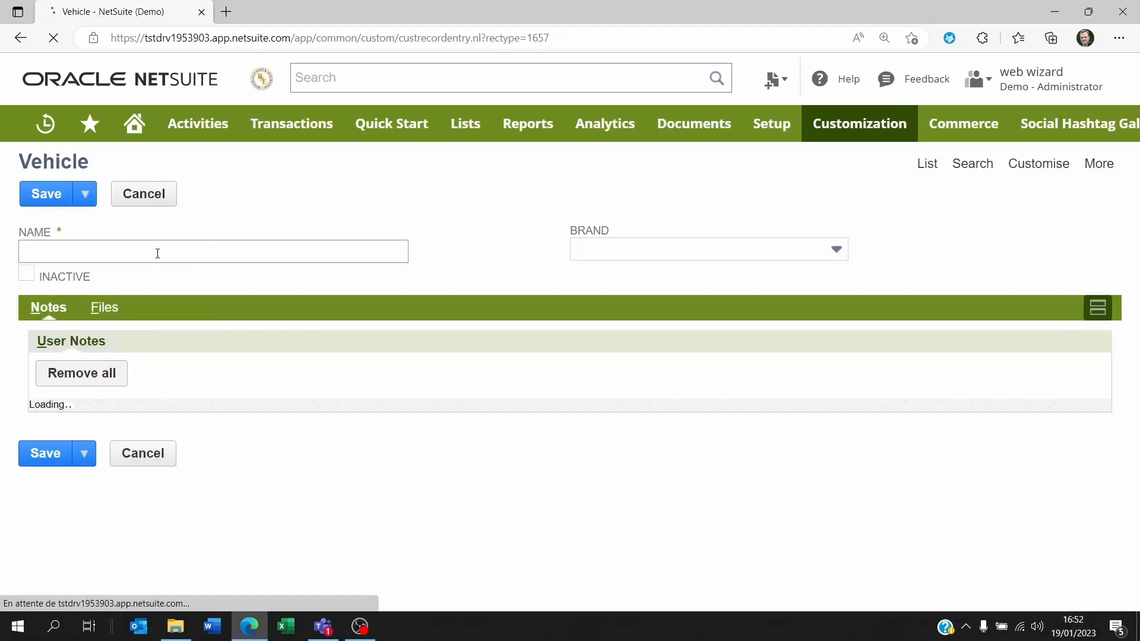
type("3434")
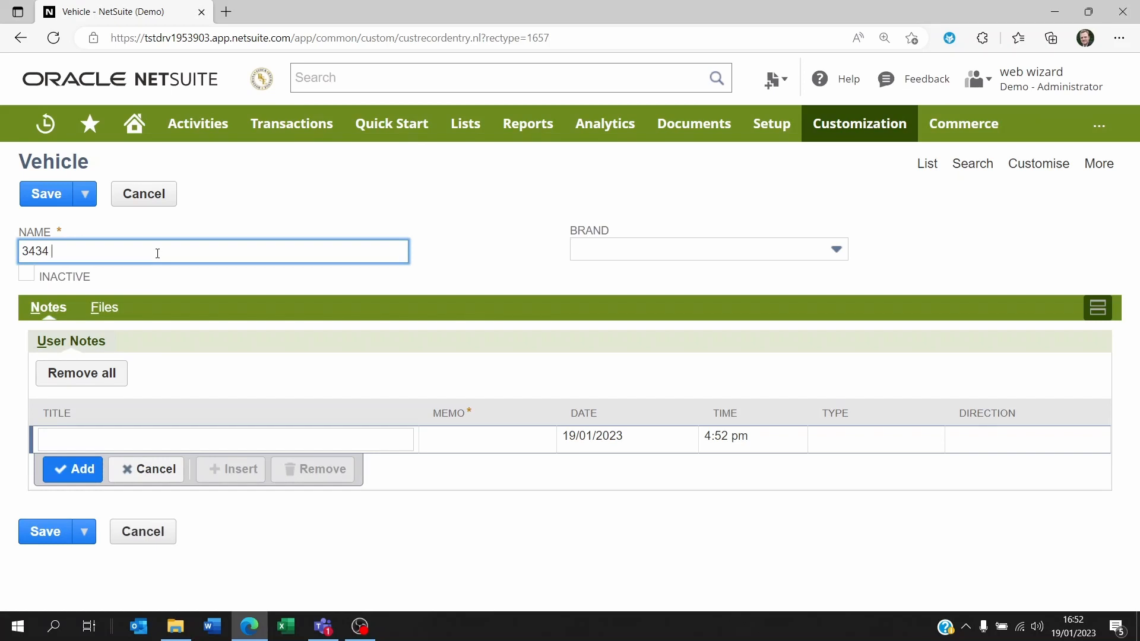
type(" JAN 2023")
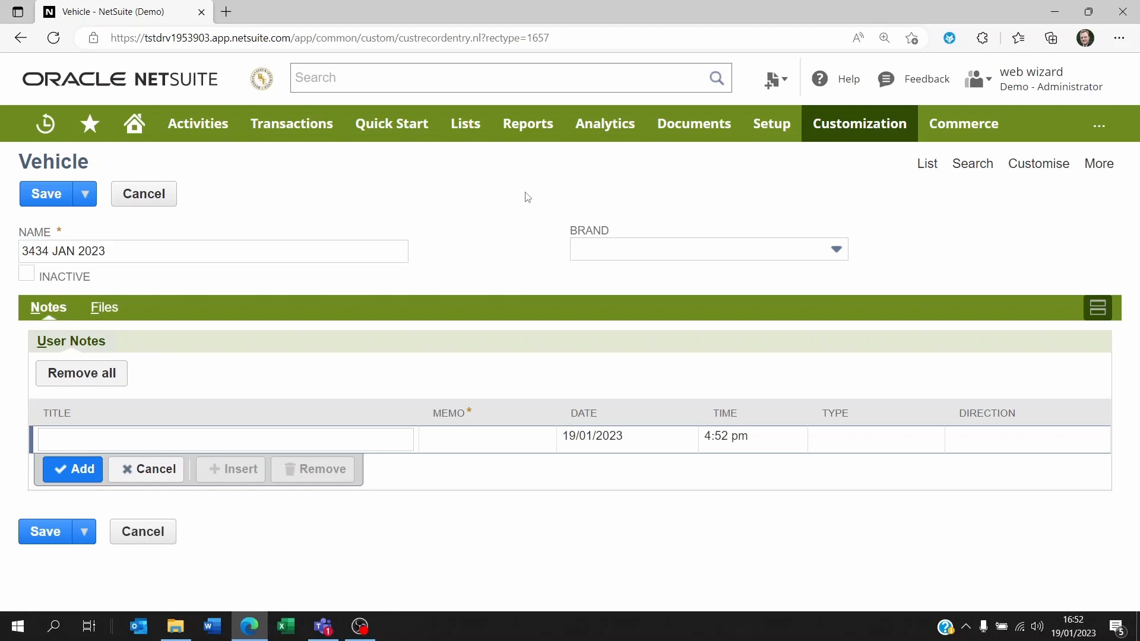
left_click(611, 252)
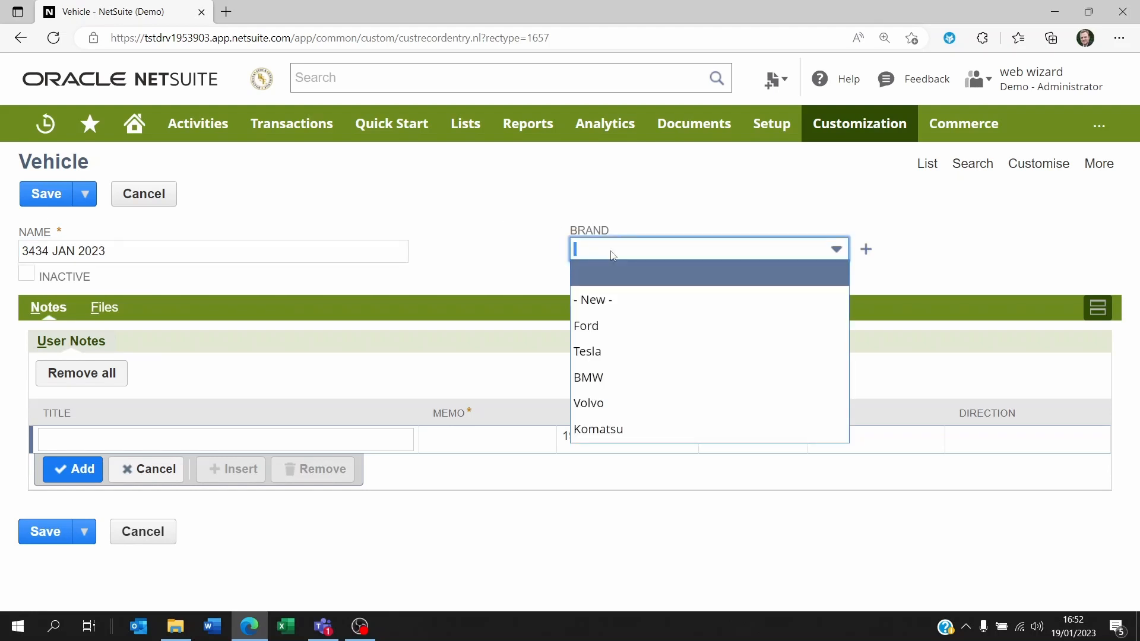
left_click(599, 327)
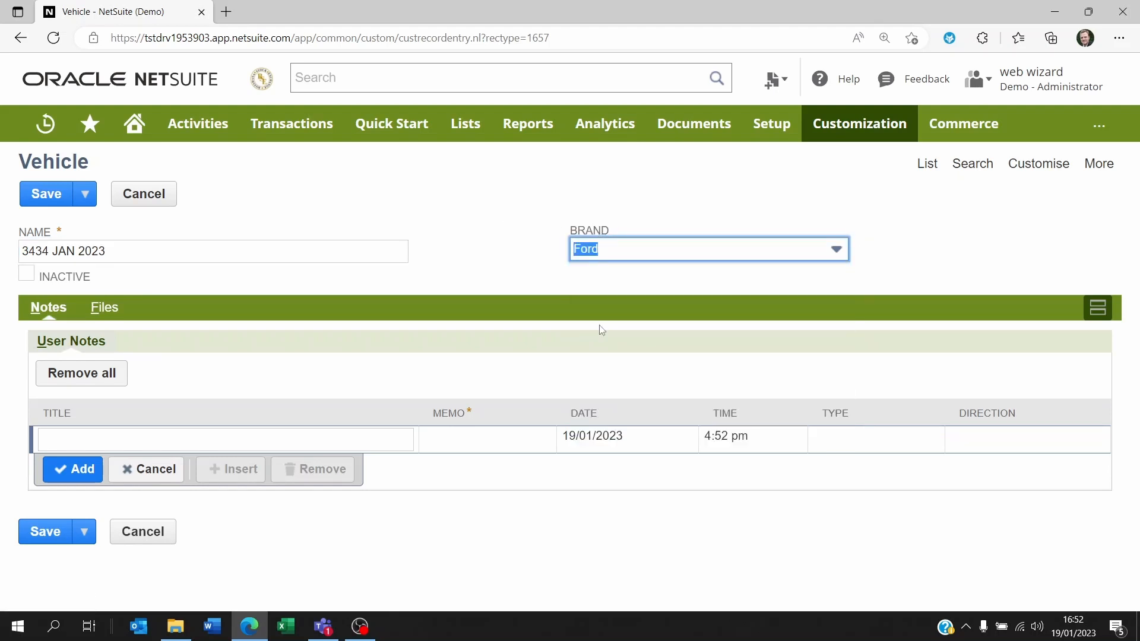
left_click(390, 221)
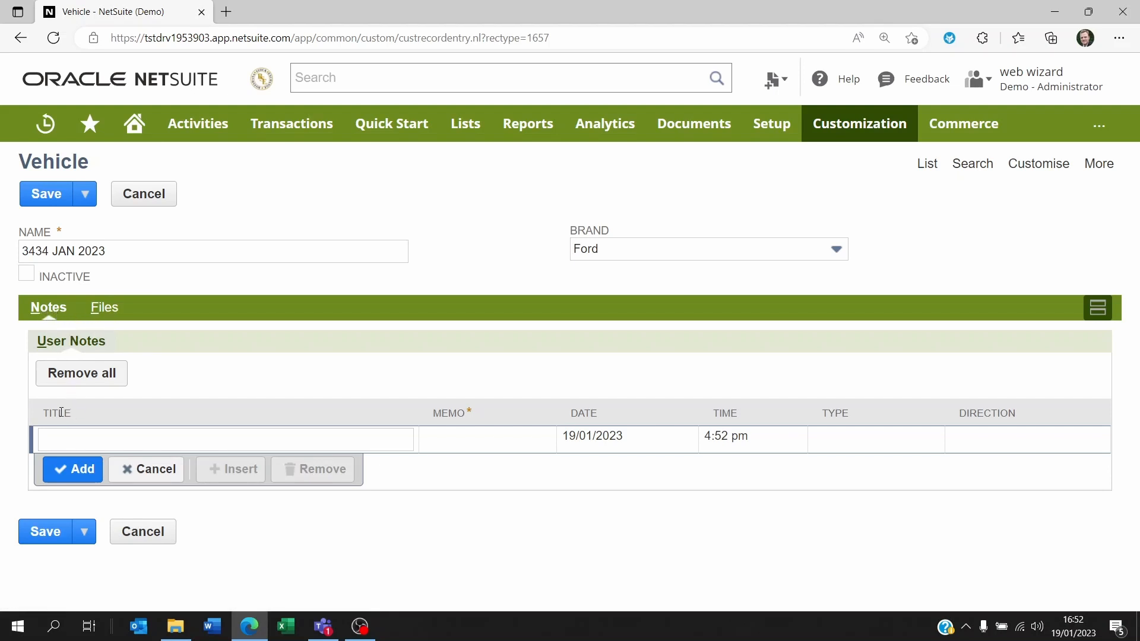
Check the Files and Notes sections of the new vehicle record, and cancel the record without saving
left_click(103, 308)
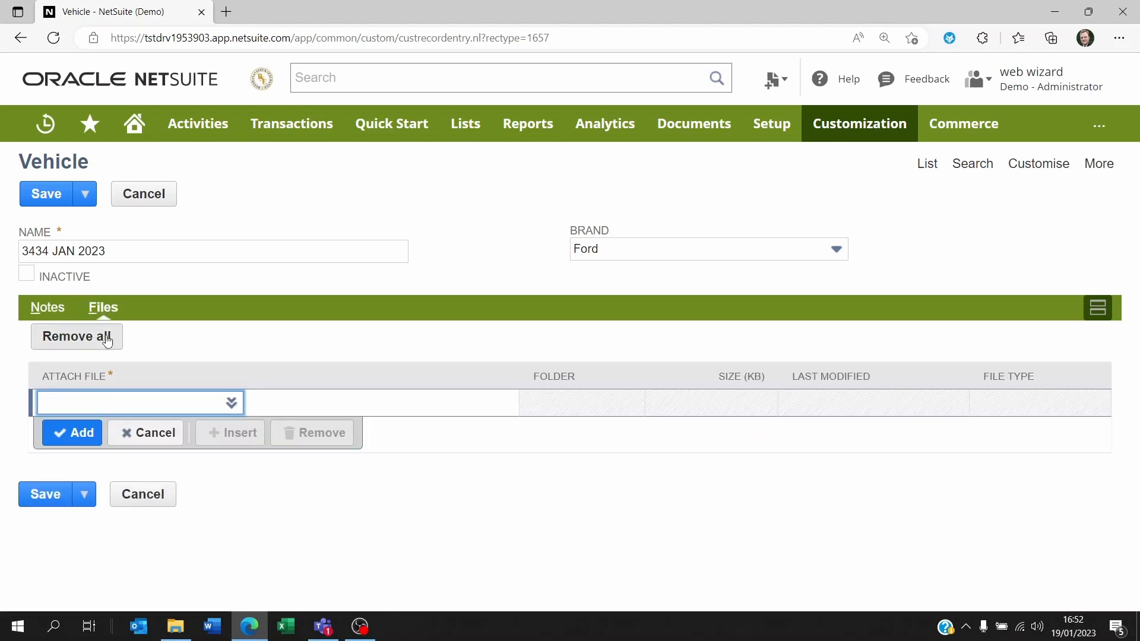
left_click(48, 307)
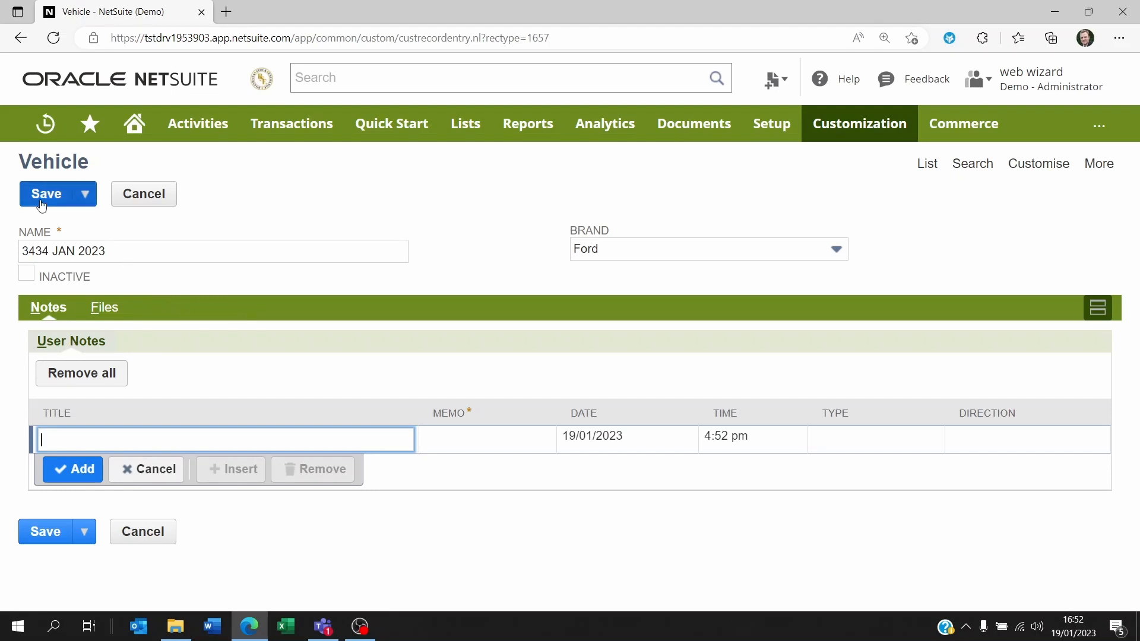
left_click(146, 203)
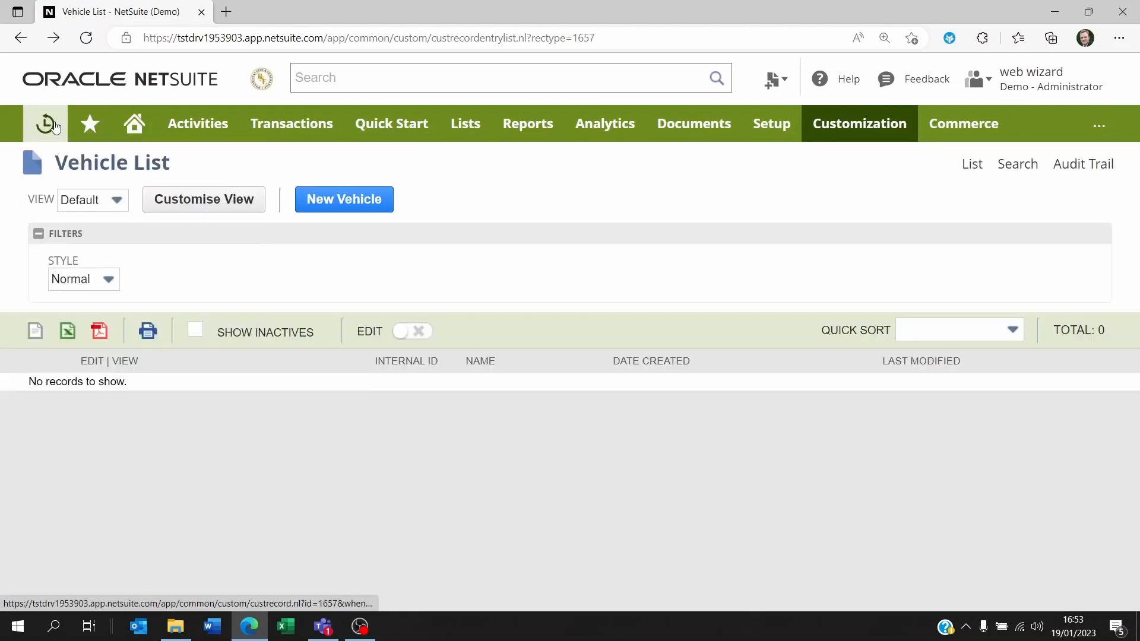
Start another custom field on the Vehicle record type, labelled Vehicle Miles with the ID _vehicle_miles
mouse_move(53, 127)
left_click(85, 204)
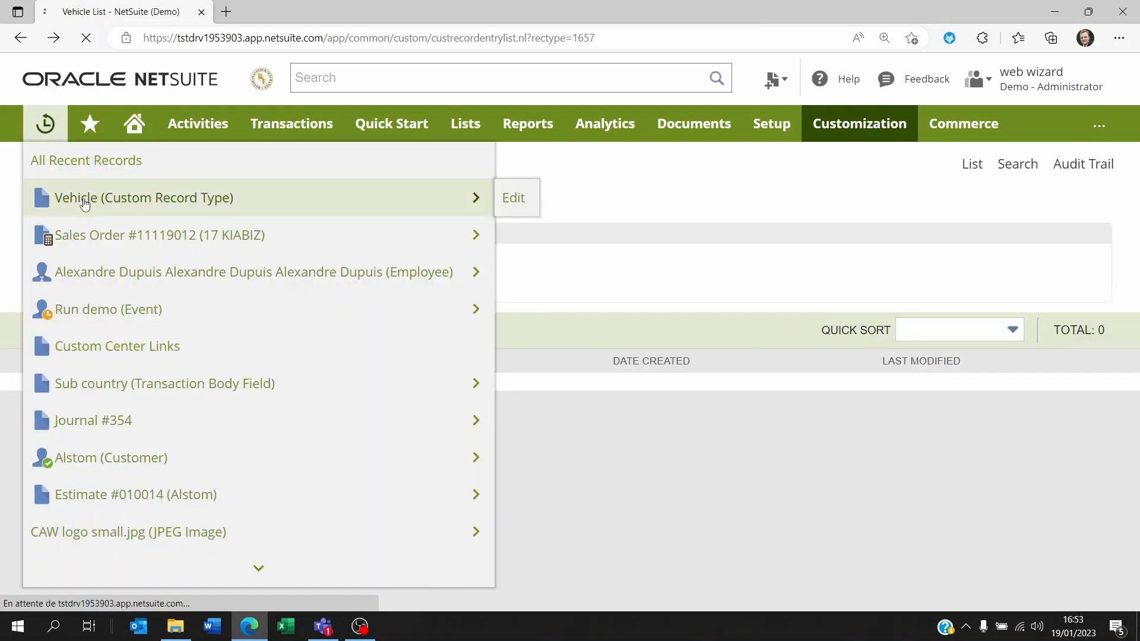
scroll(161, 320, "down", 2)
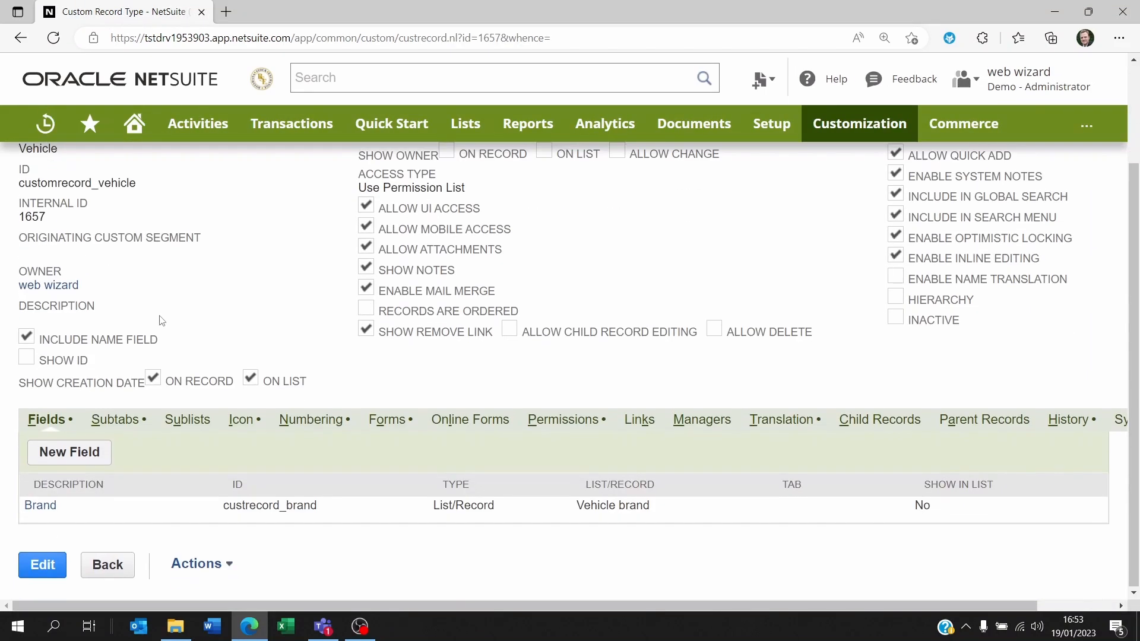
left_click(73, 454)
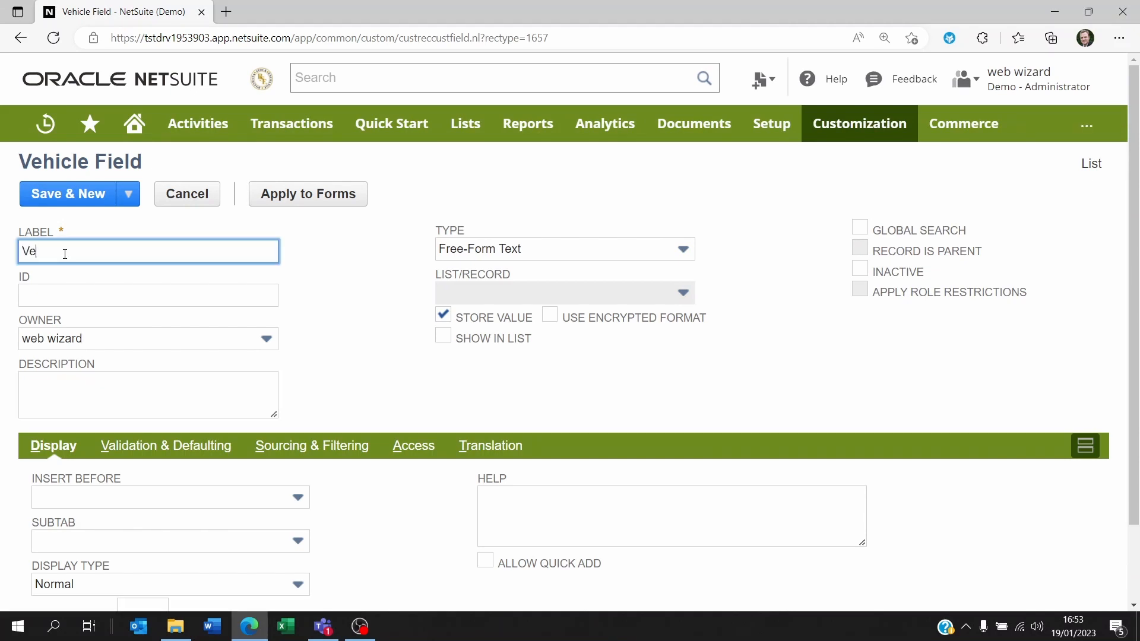
type("Vehicle Miles")
left_click(55, 295)
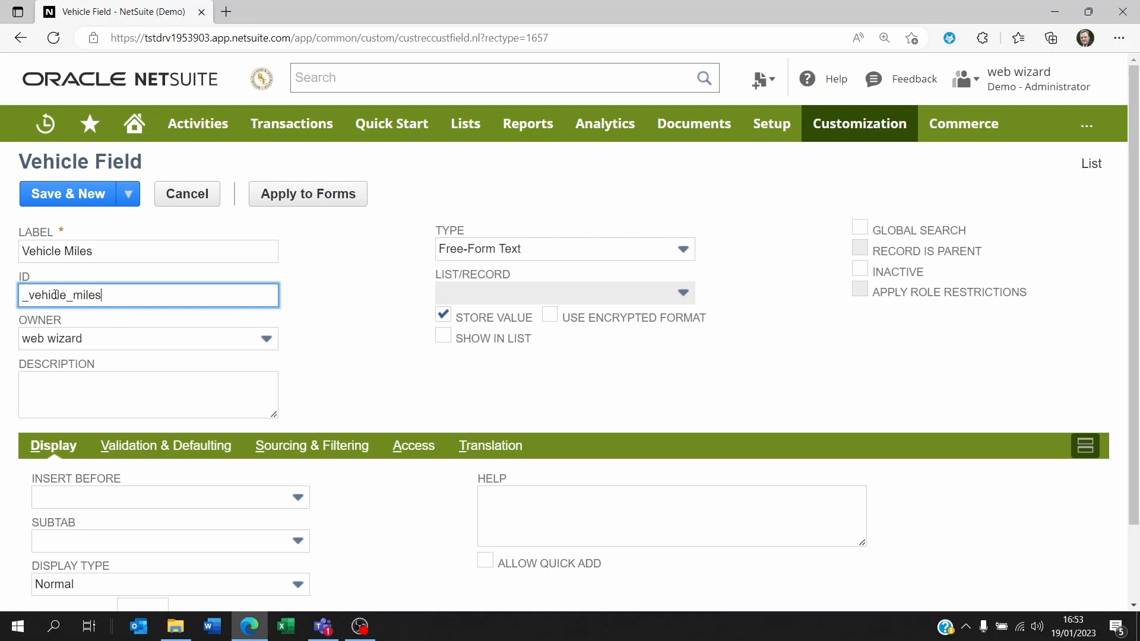
Set the Vehicle Miles field's type to Integer Number
left_click(580, 251)
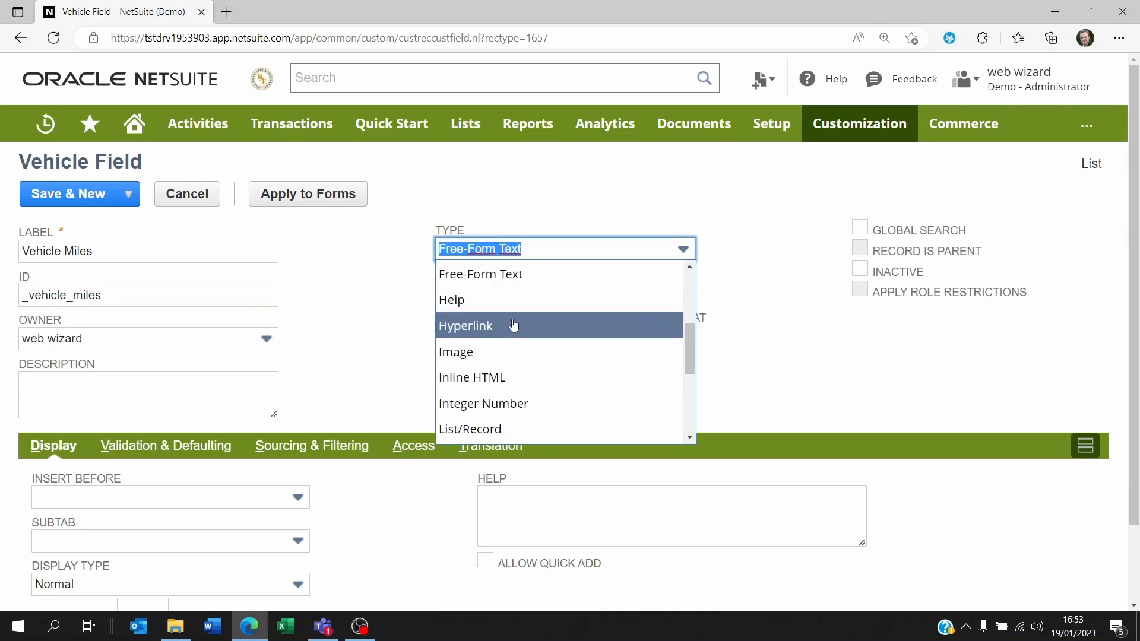
scroll(534, 353, "down", 1)
left_click(524, 378)
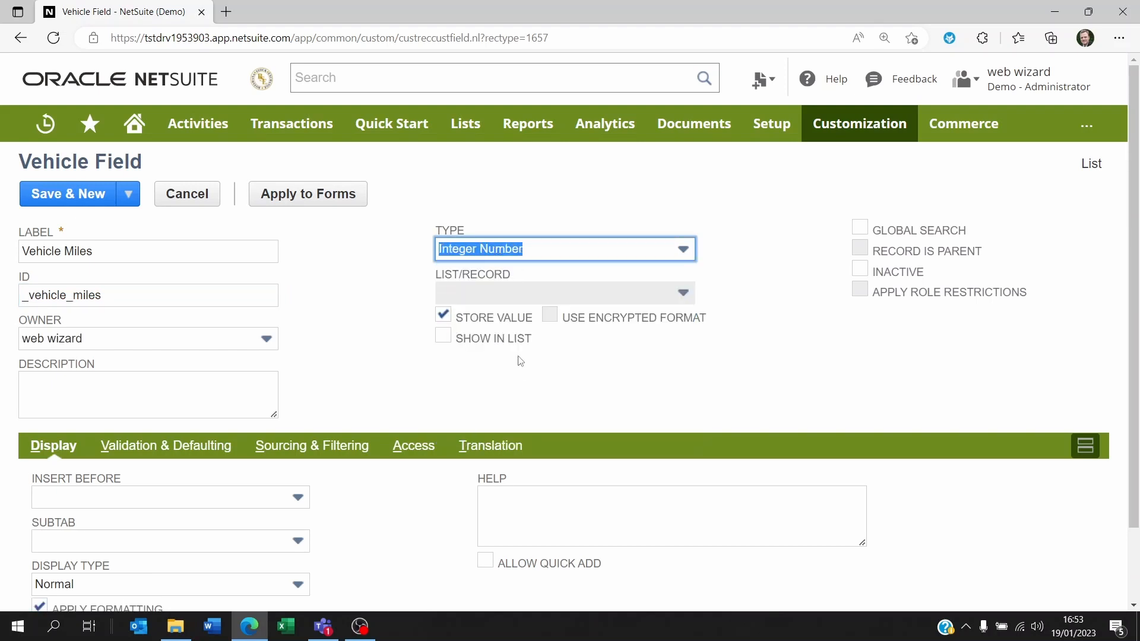
Examine the field types available for the Vehicle Miles field
left_click(522, 251)
scroll(526, 326, "up", 3)
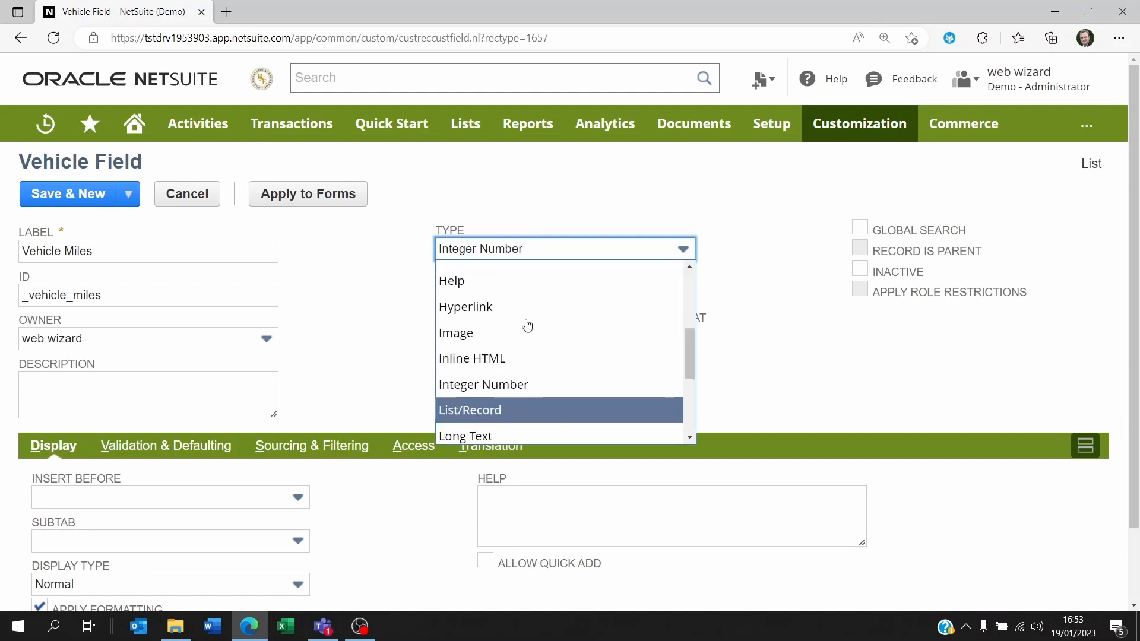
scroll(527, 326, "down", 2)
left_click(377, 305)
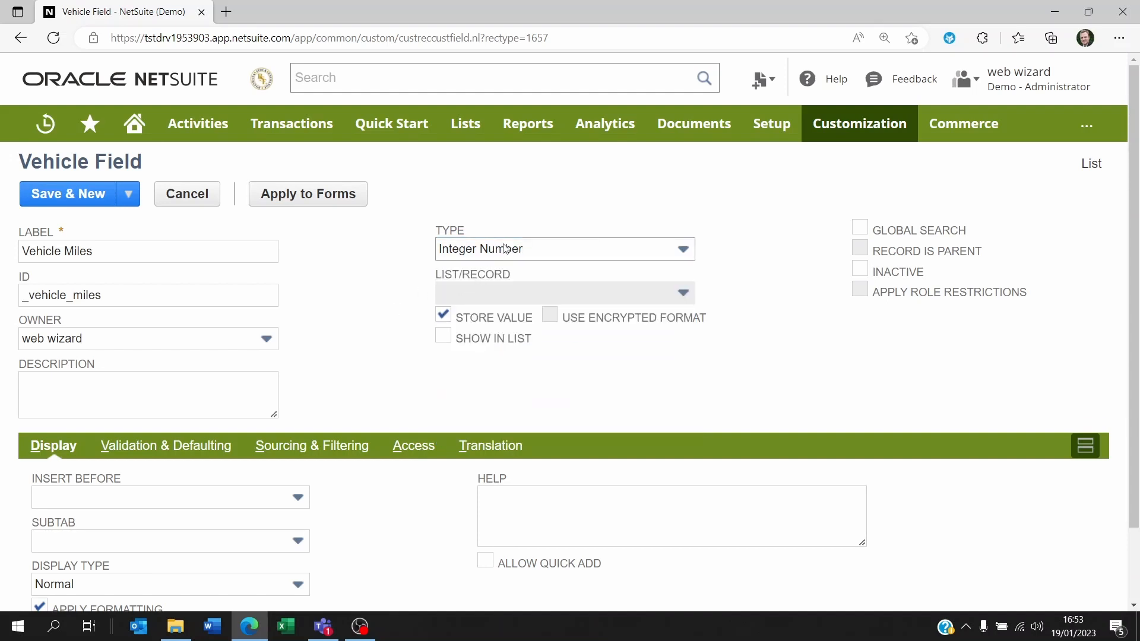
left_click(527, 250)
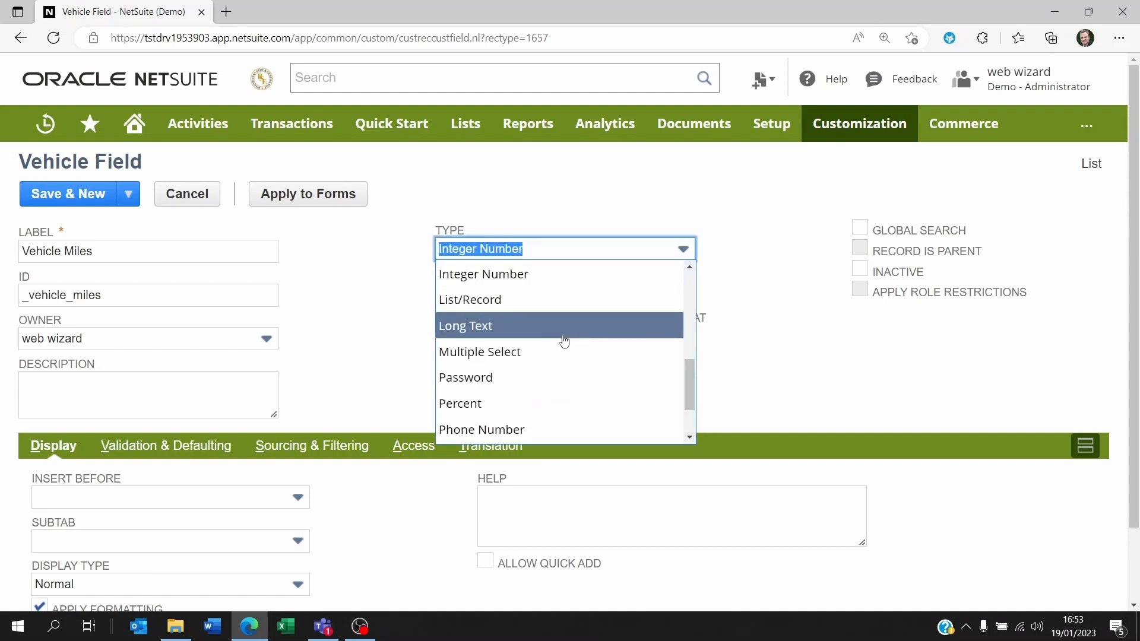
scroll(564, 341, "down", 2)
scroll(564, 342, "up", 3)
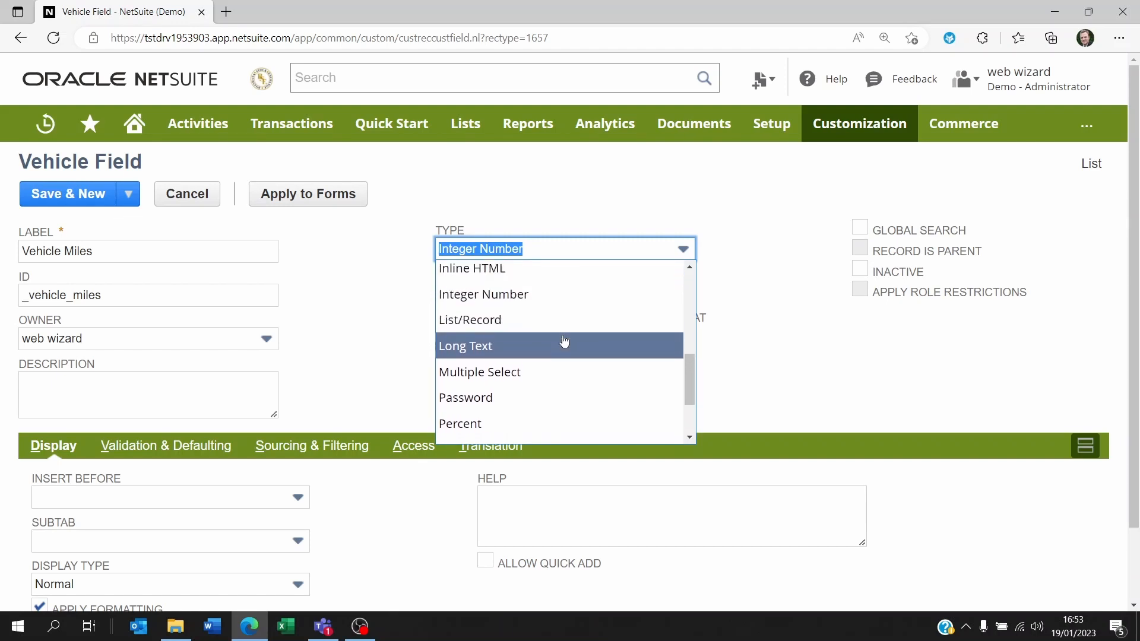
scroll(563, 340, "up", 3)
scroll(582, 331, "down", 1)
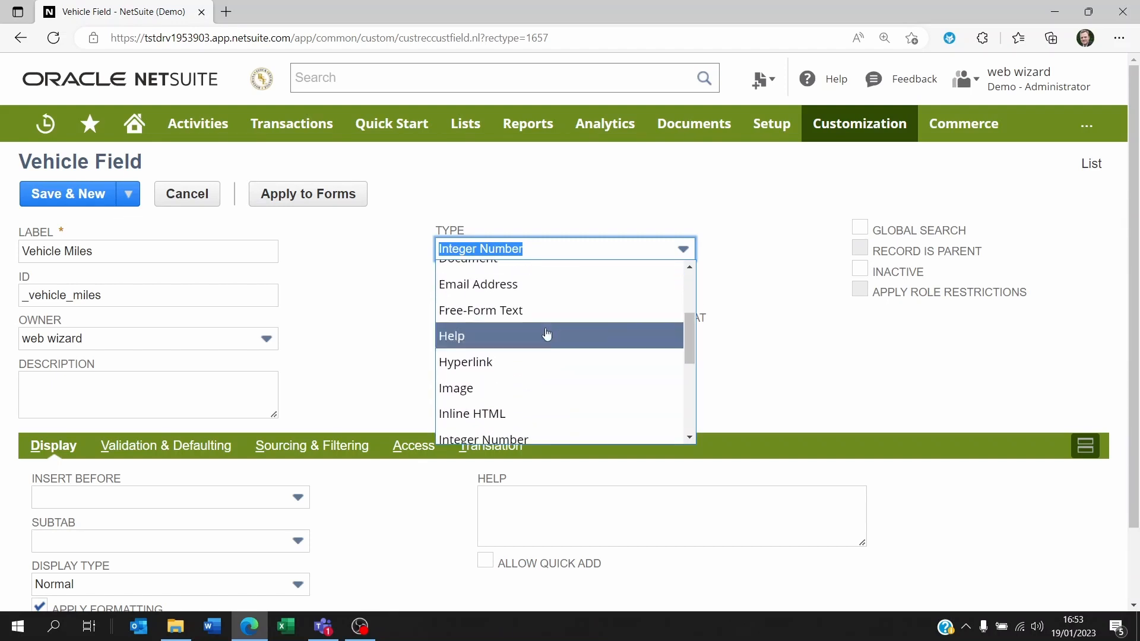
left_click(371, 254)
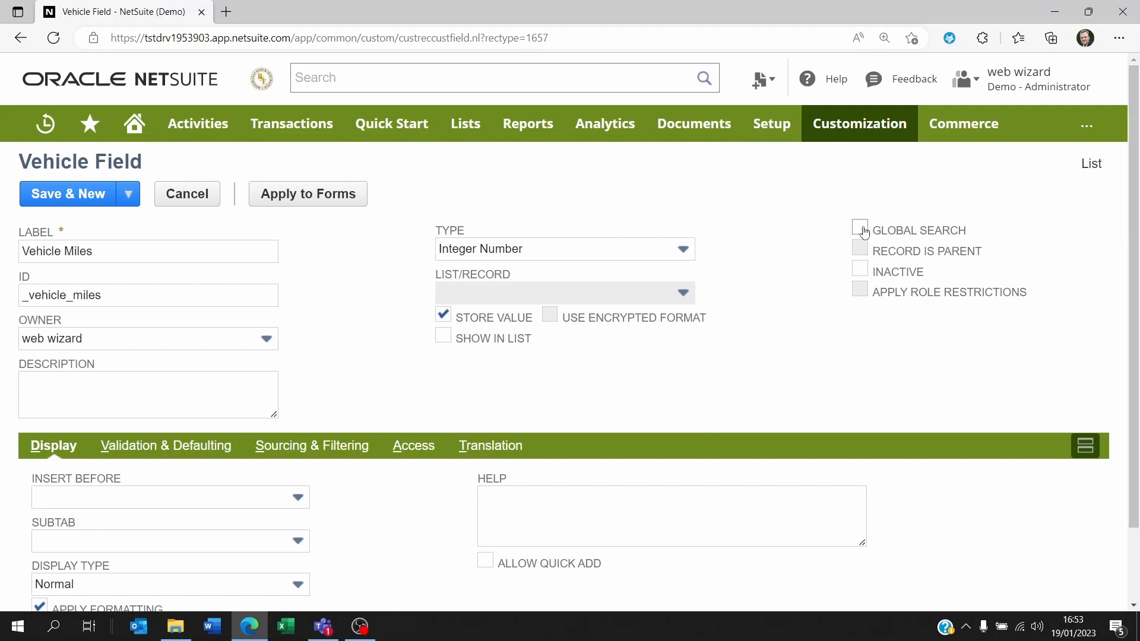
Show Vehicle Miles in the list, place it on the Usage subtab with quick add allowed, and save it to start another field
left_click(443, 336)
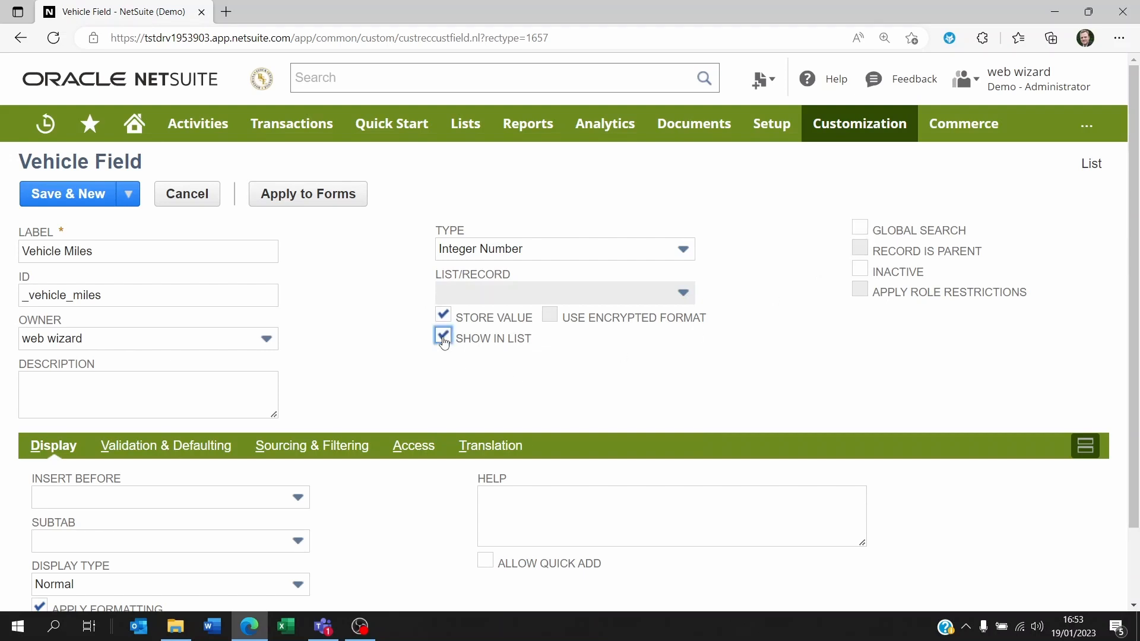
left_click(135, 541)
left_click(80, 516)
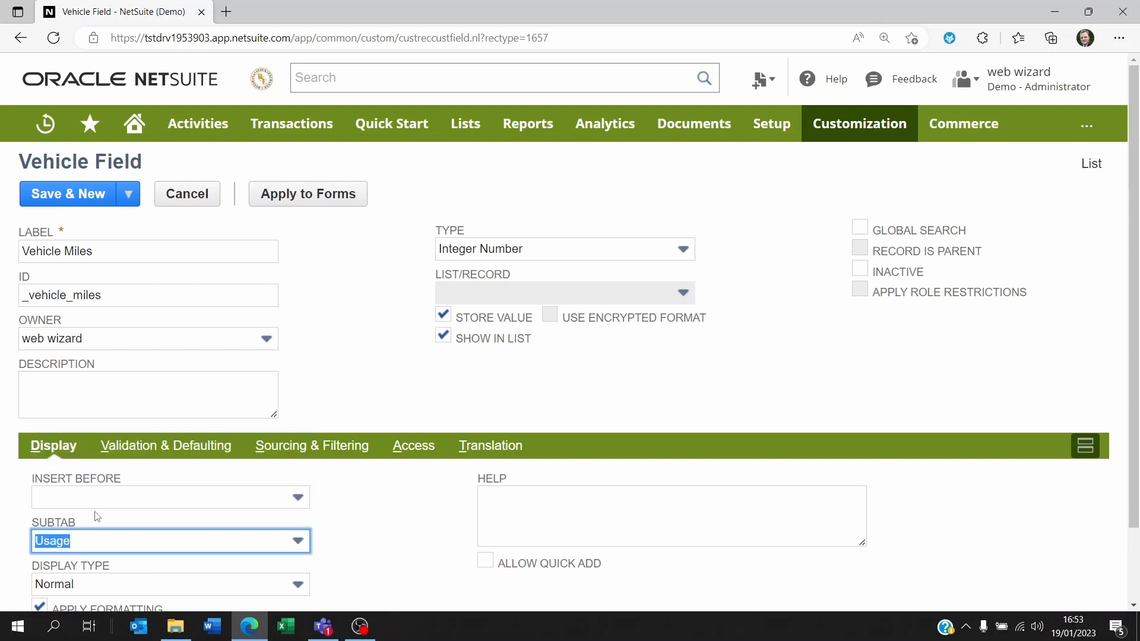
scroll(433, 520, "down", 2)
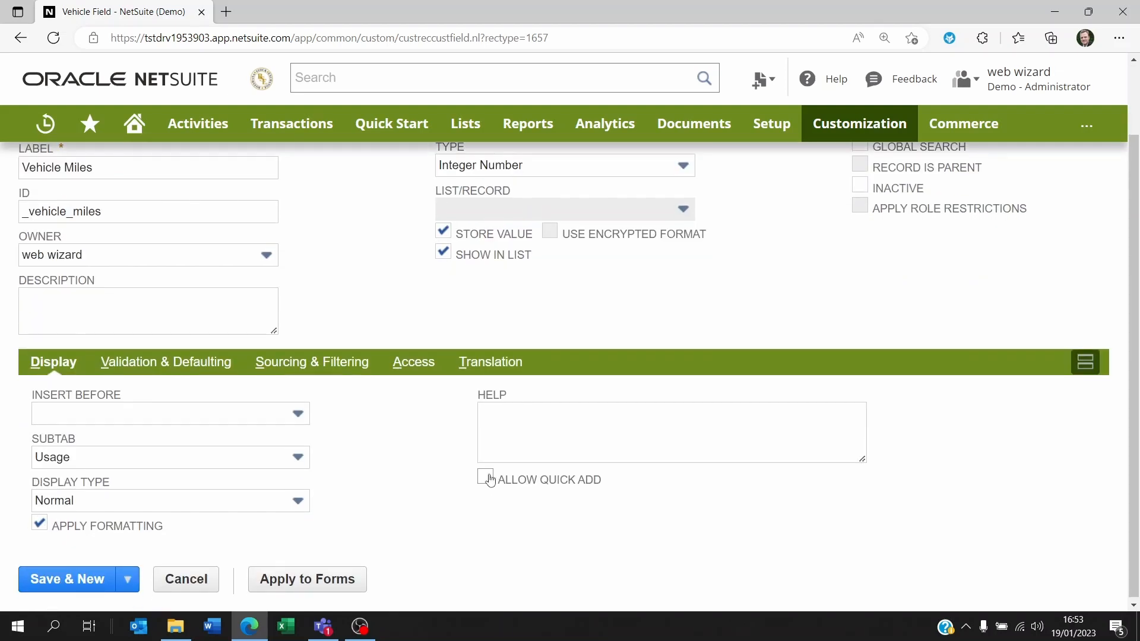
left_click(485, 477)
scroll(399, 363, "up", 2)
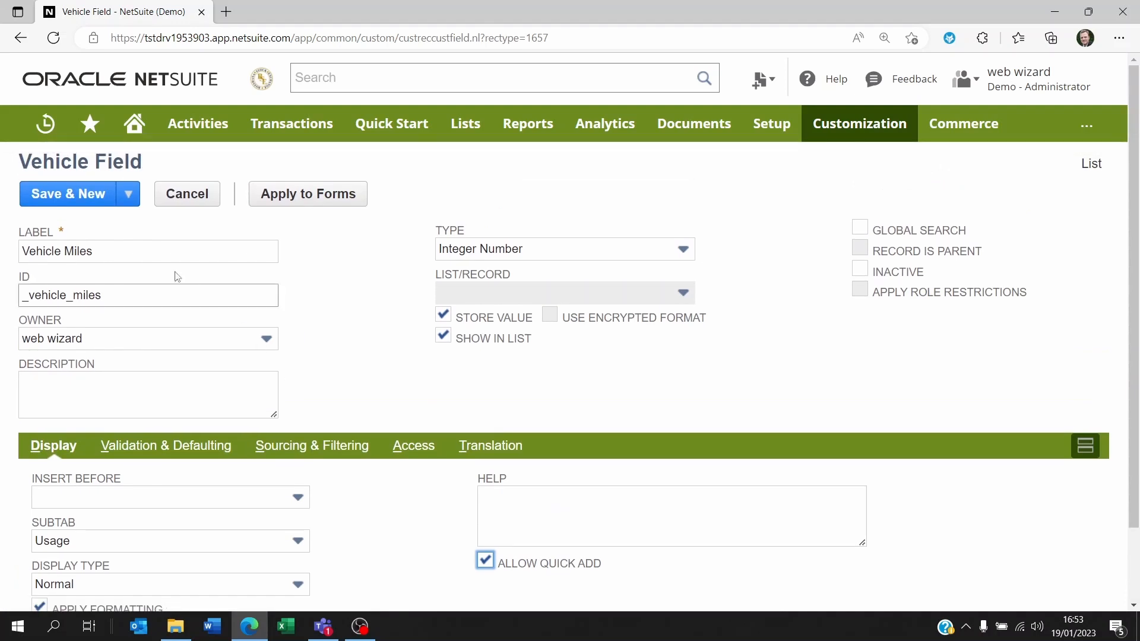
left_click(60, 199)
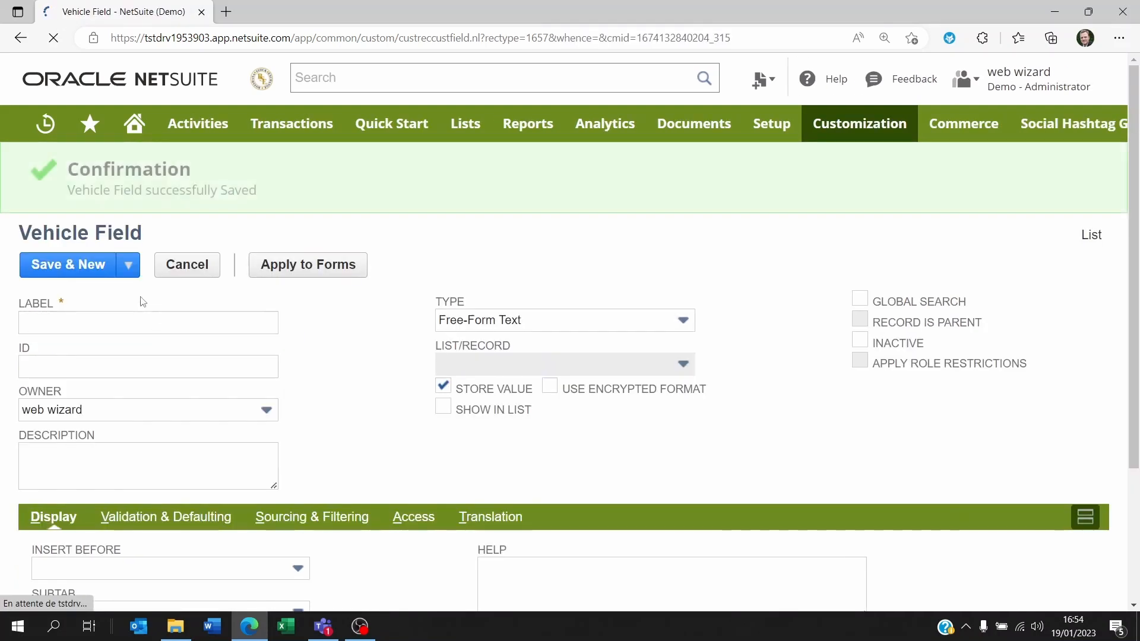
Label the new Vehicle field Driver name and give it the ID _driver_name
scroll(175, 456, "down", 2)
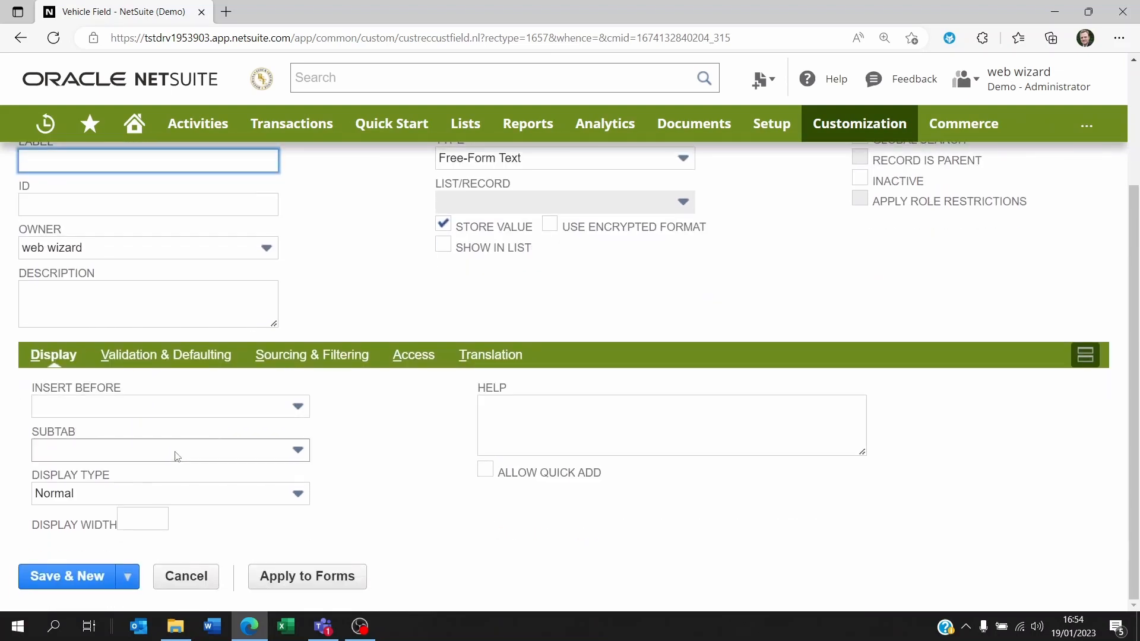
left_click(138, 456)
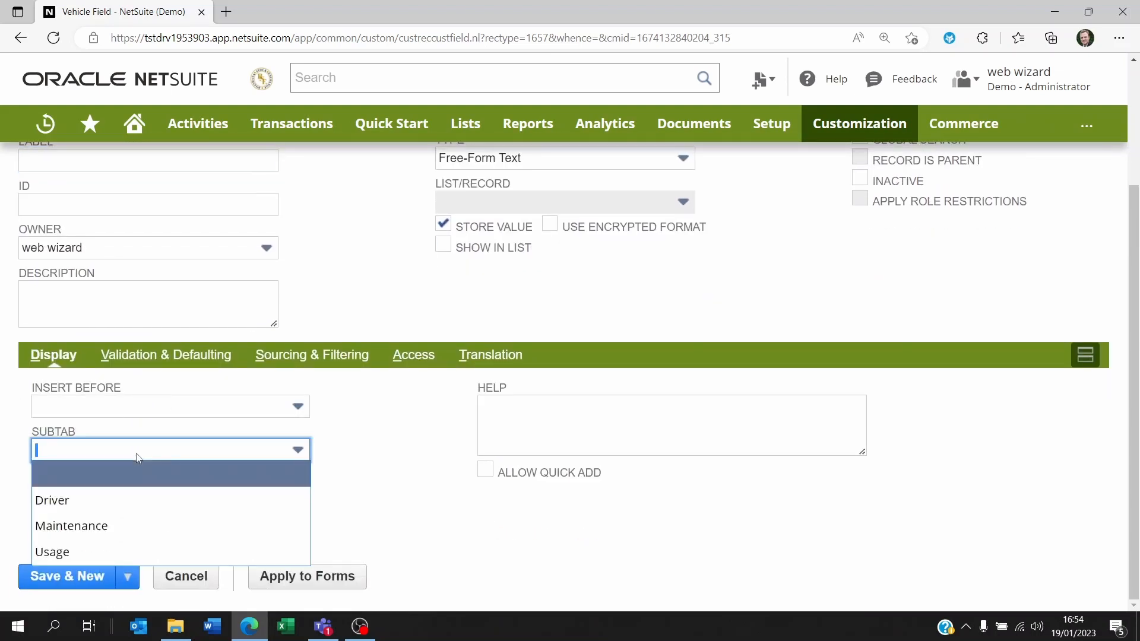
scroll(137, 456, "up", 3)
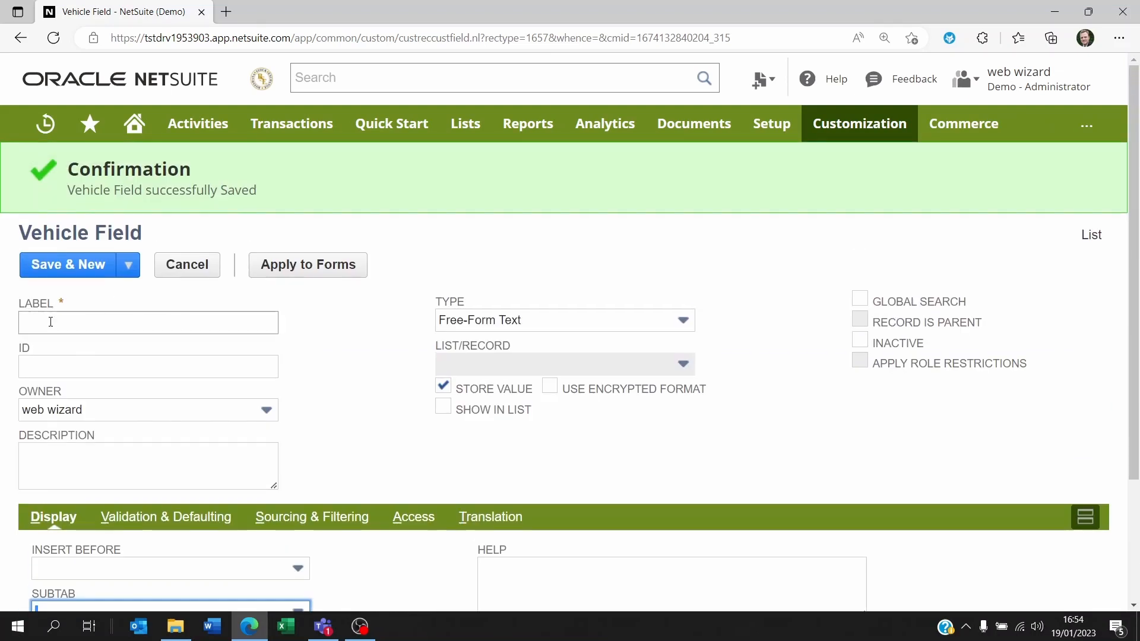
left_click(81, 324)
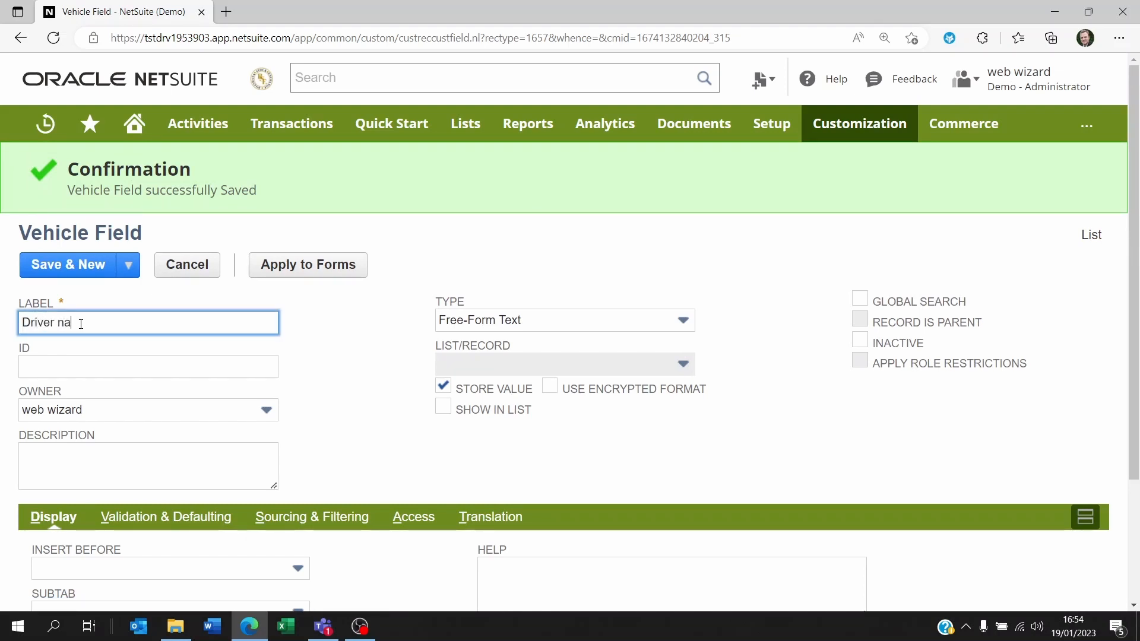
type("me")
left_click(65, 370)
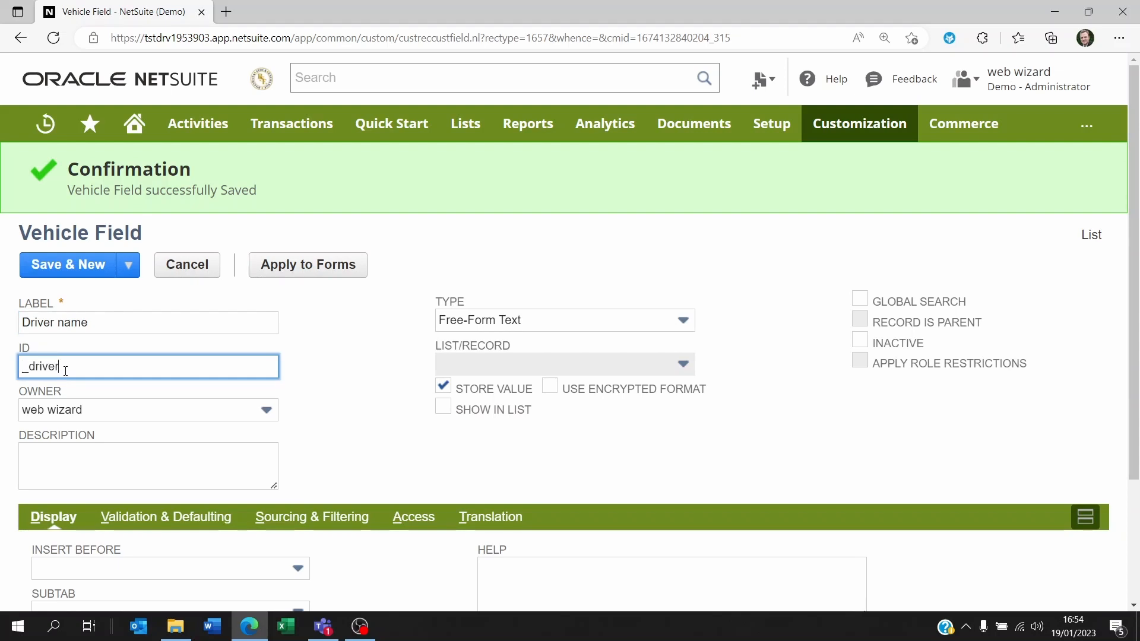
type("_driver_name")
Place the Driver name field on the Driver subtab, with quick add and global search enabled
left_click(538, 321)
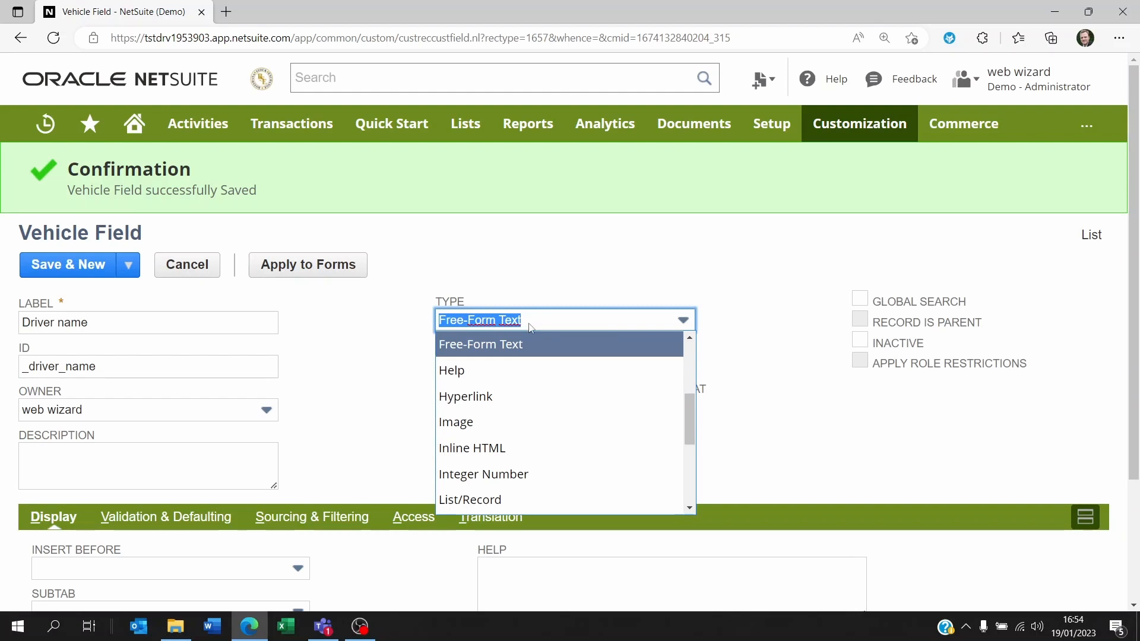
left_click(342, 338)
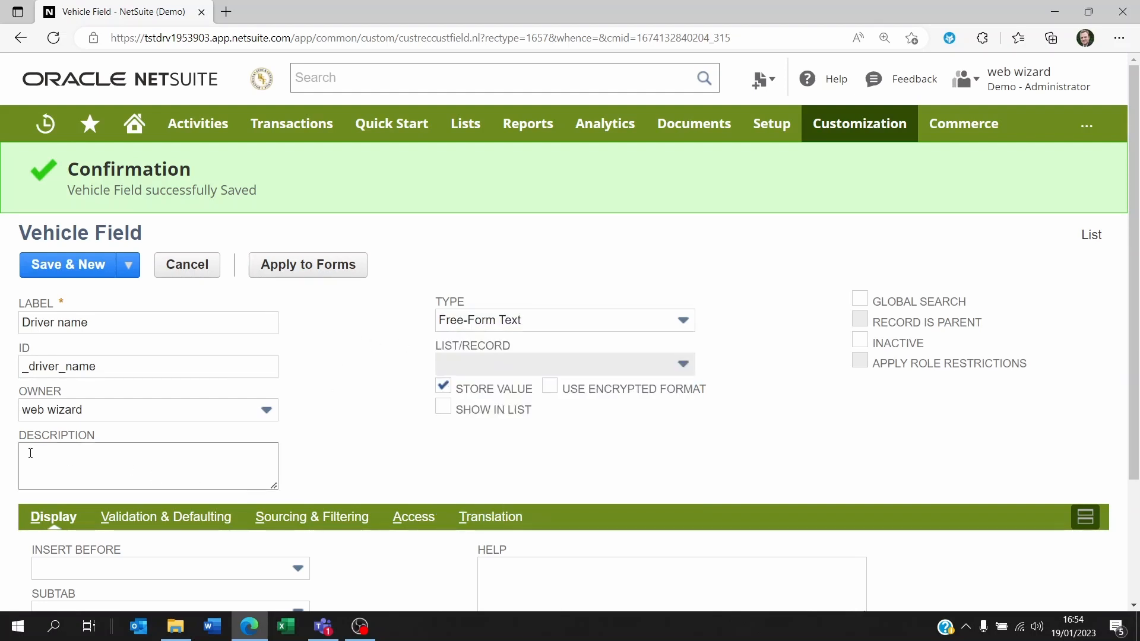
scroll(89, 550, "down", 3)
left_click(148, 451)
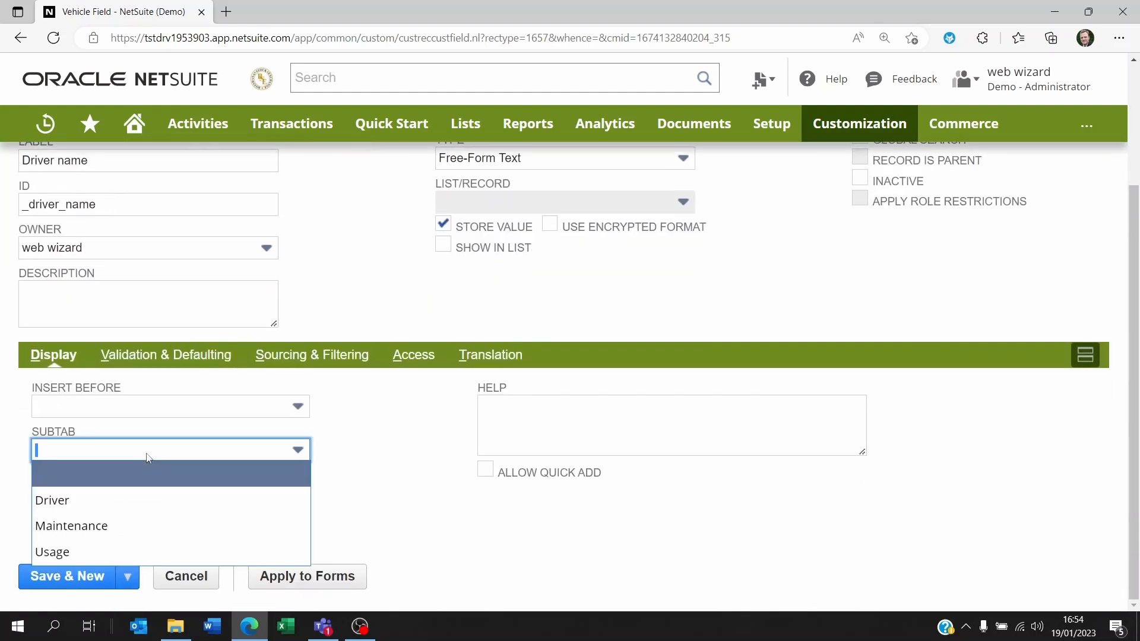
left_click(101, 500)
left_click(485, 470)
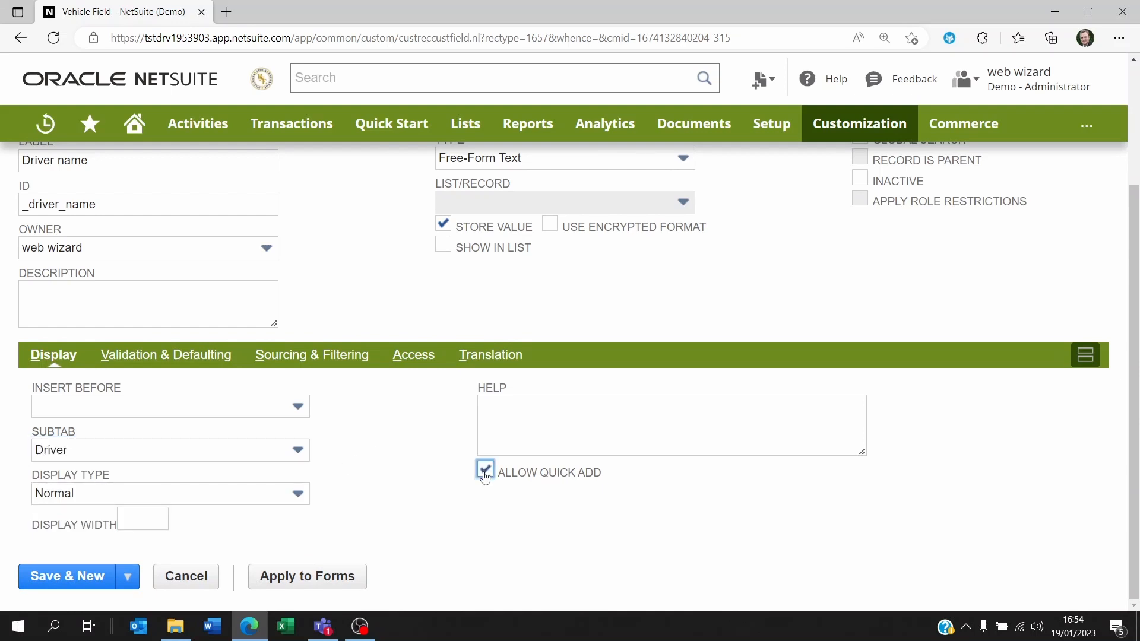
scroll(362, 428, "up", 5)
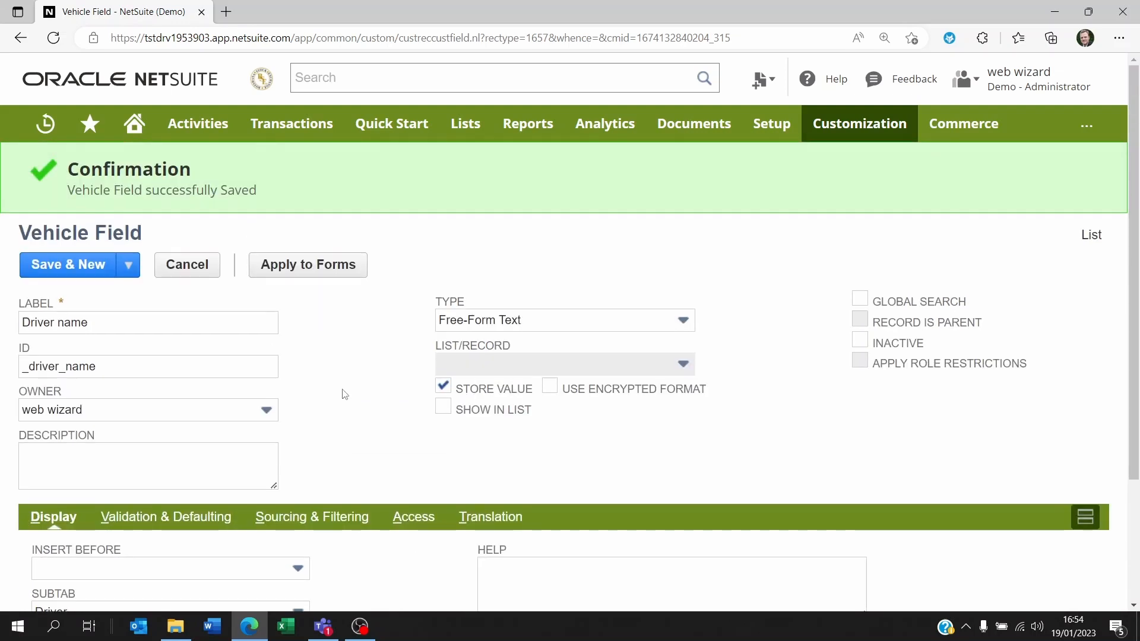
left_click(864, 302)
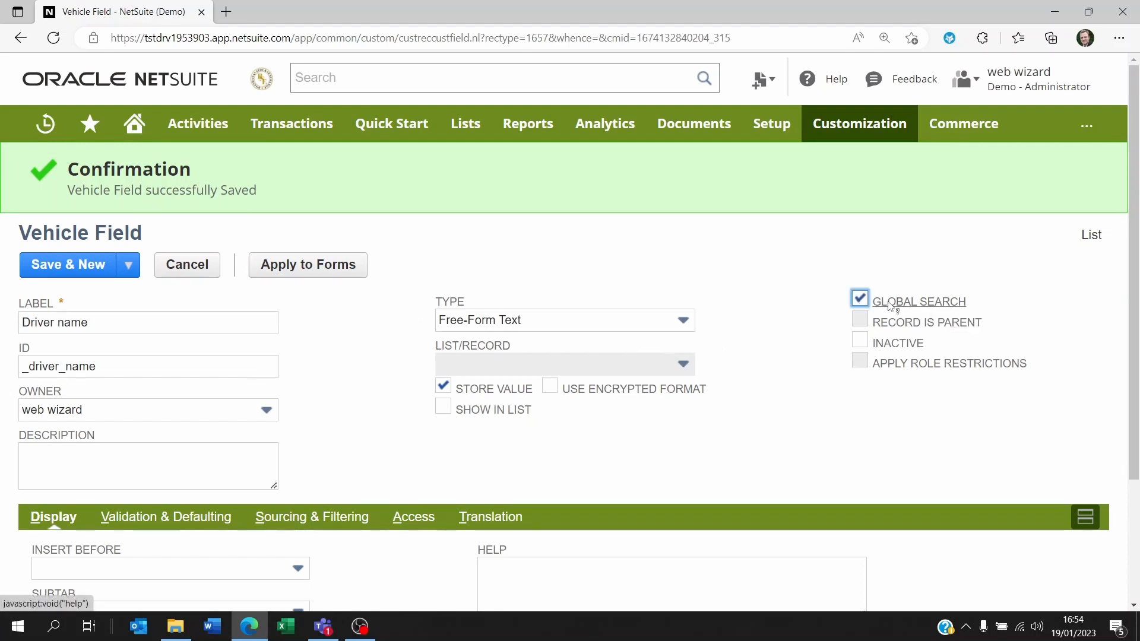
Check the Driver name field's sourcing and filtering settings, and return to its display settings
scroll(392, 388, "down", 3)
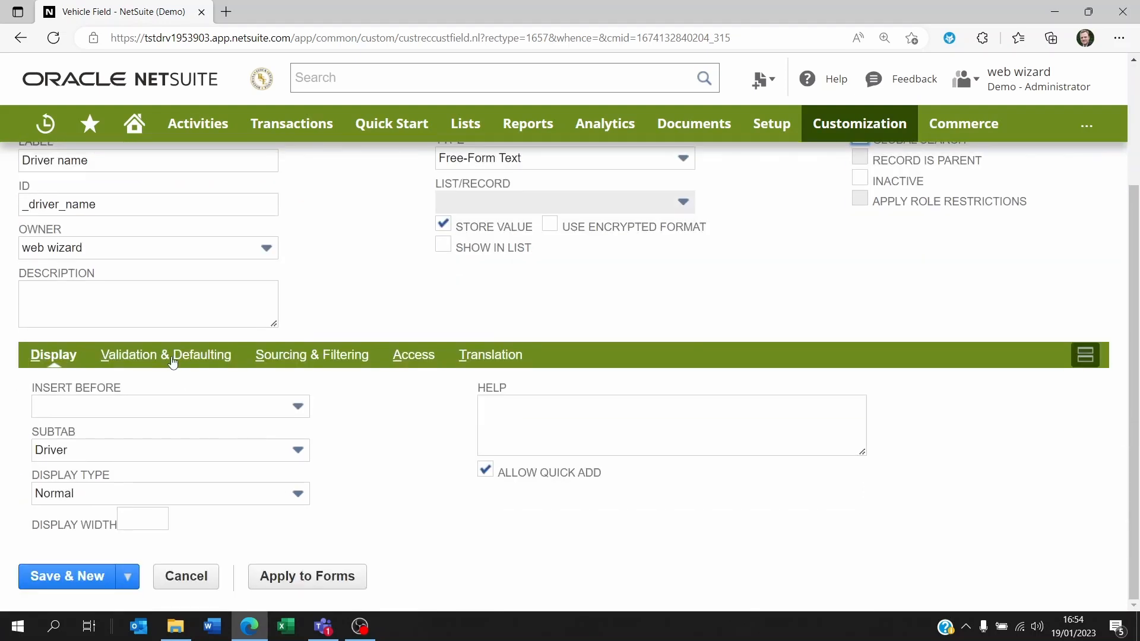
left_click(312, 363)
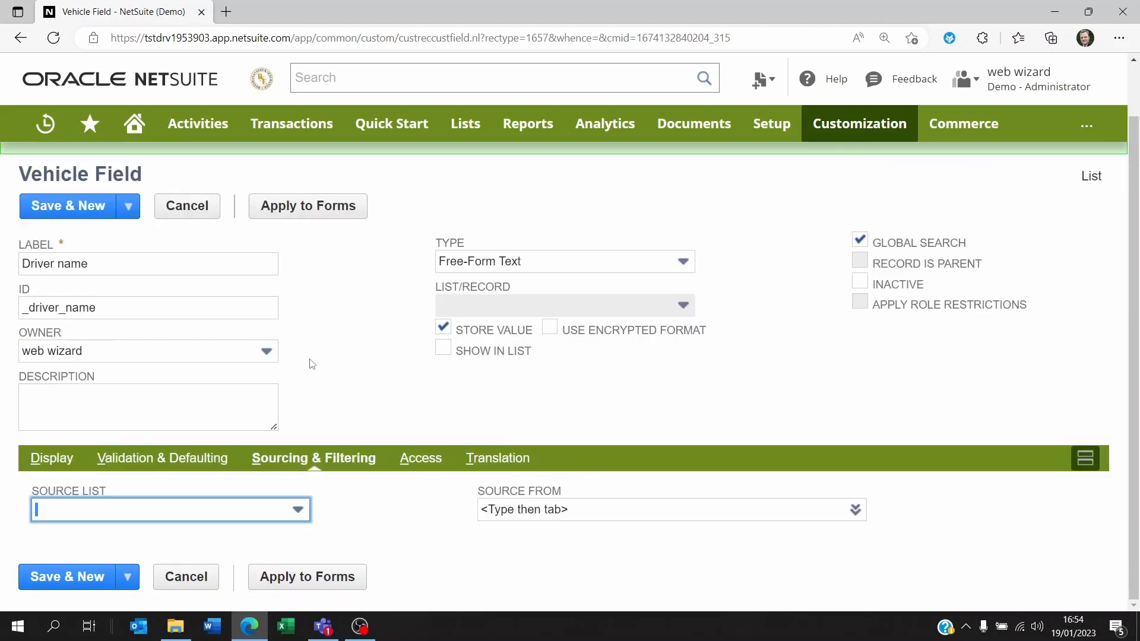
left_click(81, 514)
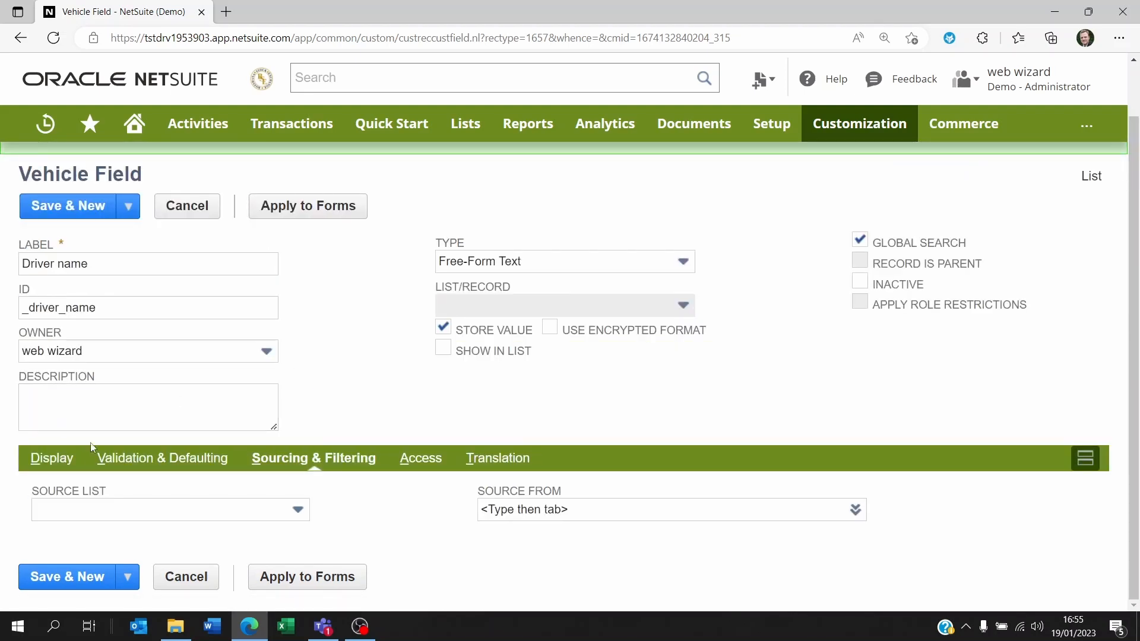
left_click(63, 459)
scroll(283, 437, "down", 2)
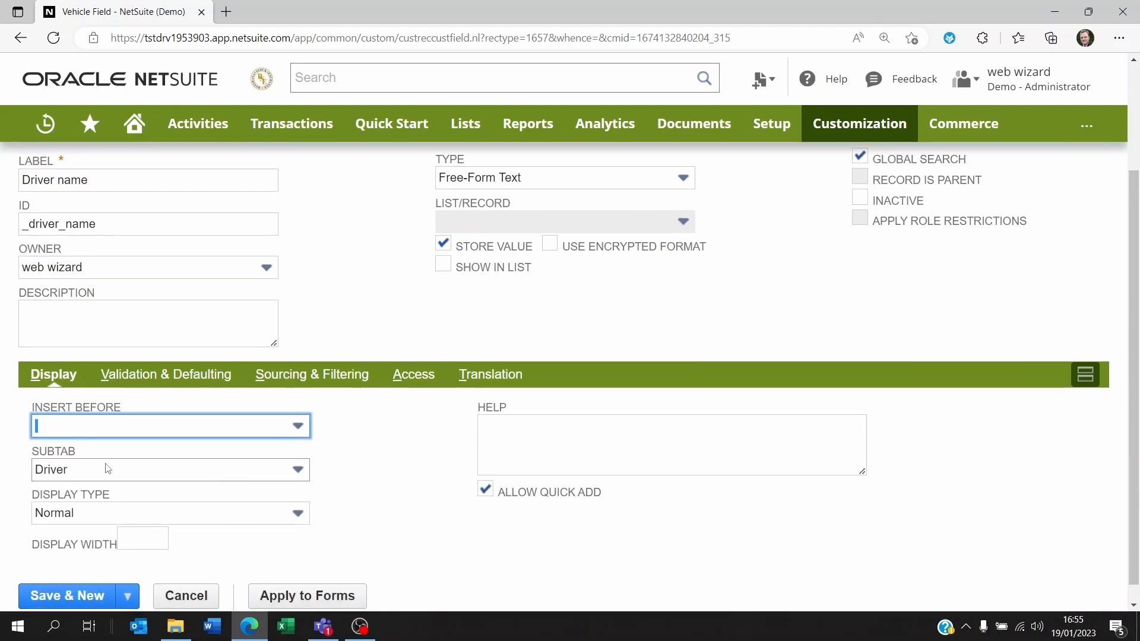
Set the Driver name field's type to List/Record based on Employee, and save it to start another field
left_click(514, 178)
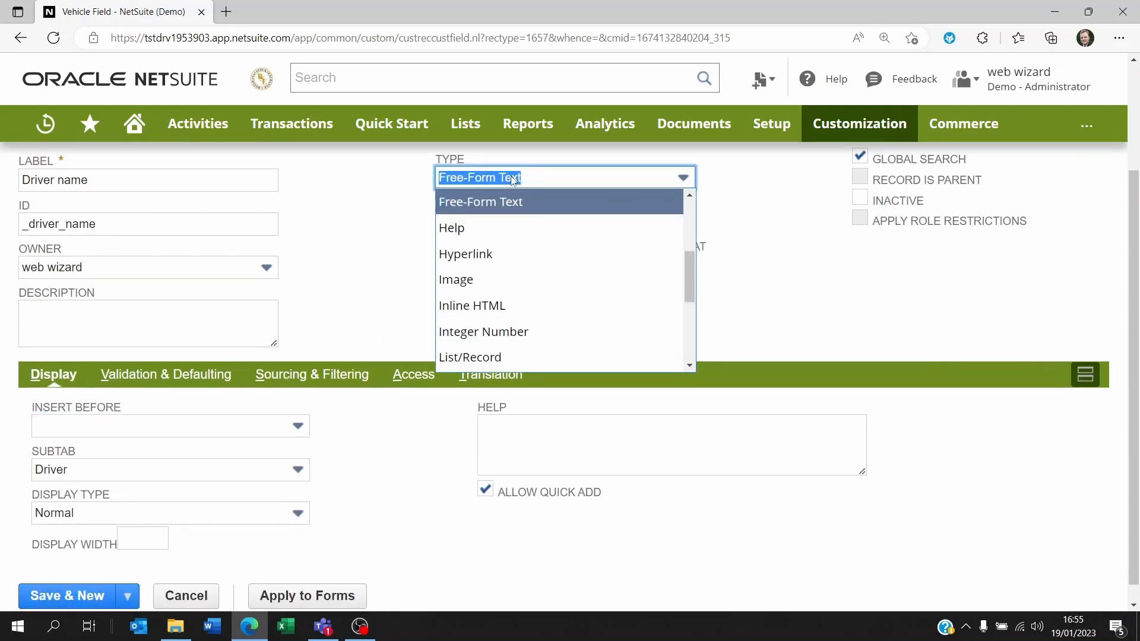
type("List/Record")
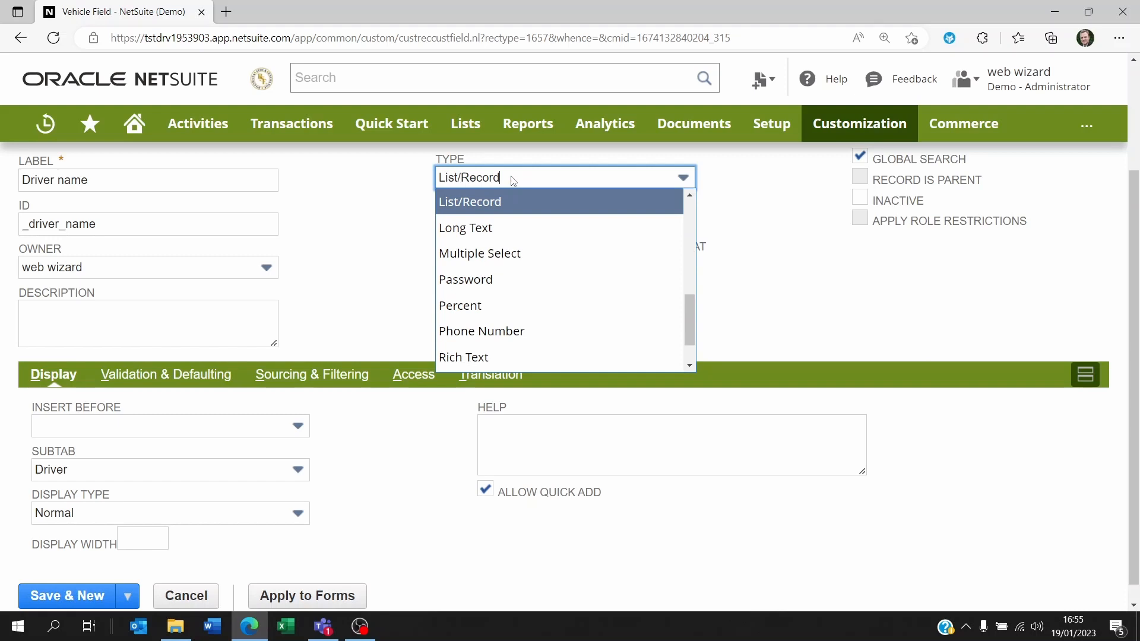
left_click(492, 203)
left_click(485, 231)
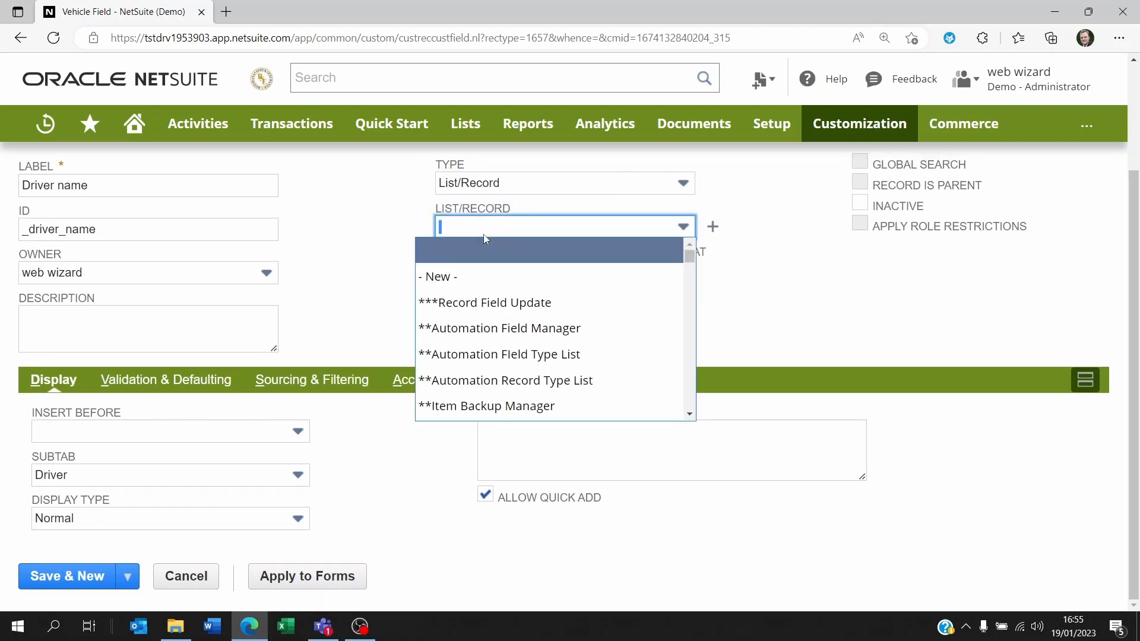
type("Email Preference Type")
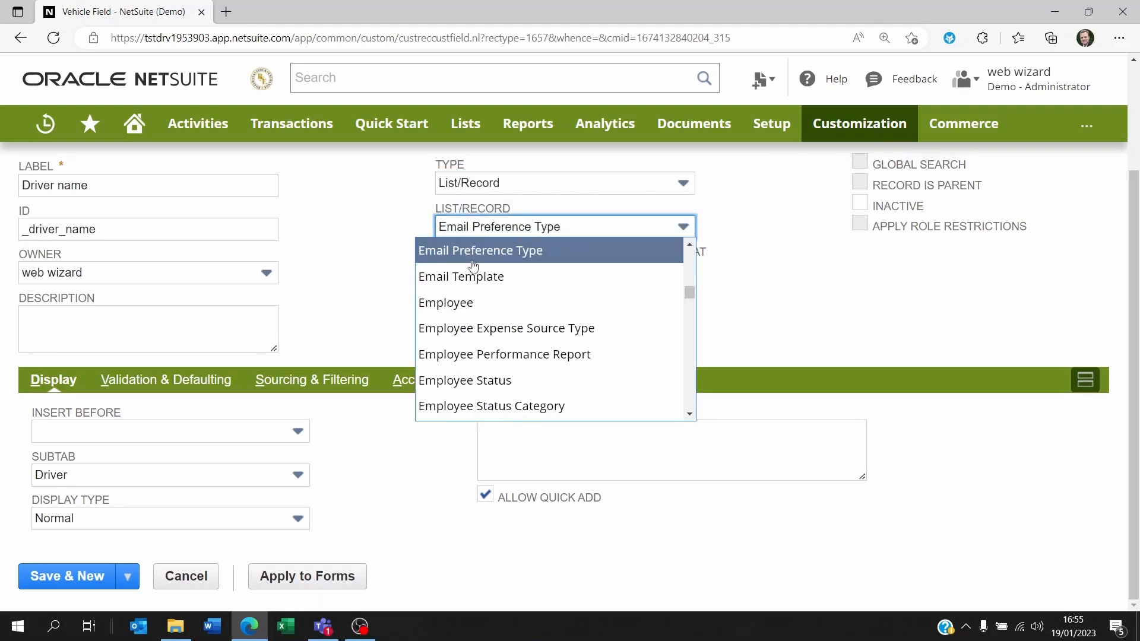
left_click(465, 304)
key("Tab")
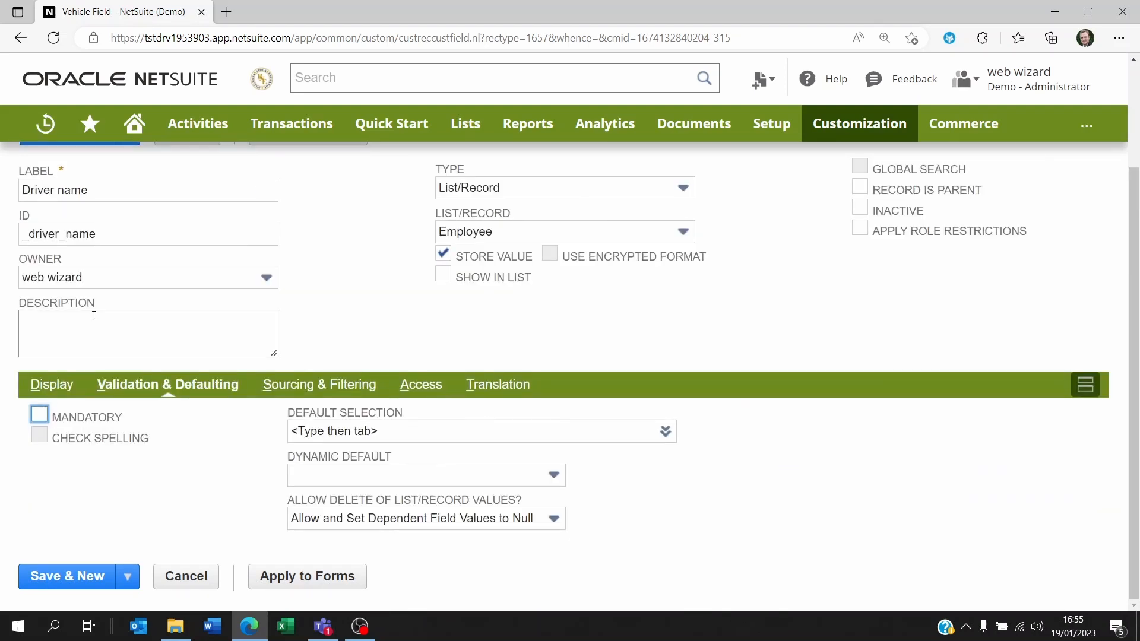
left_click(40, 389)
scroll(176, 246, "up", 2)
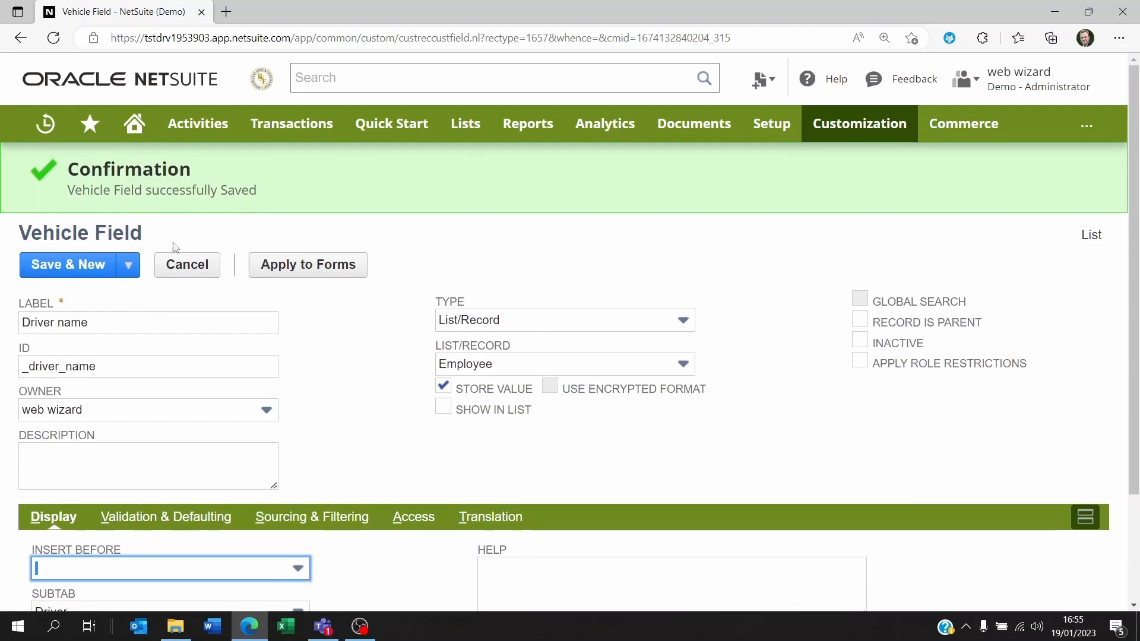
left_click(68, 265)
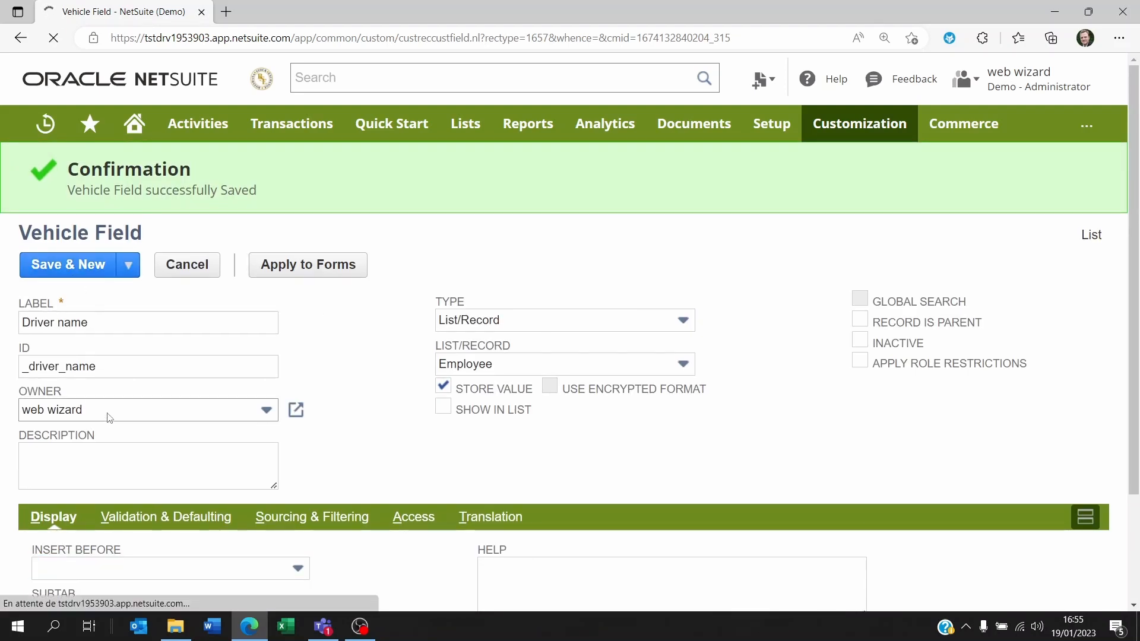
Label the new Vehicle field Maintained by and give it the ID _maintained_by
scroll(156, 370, "down", 2)
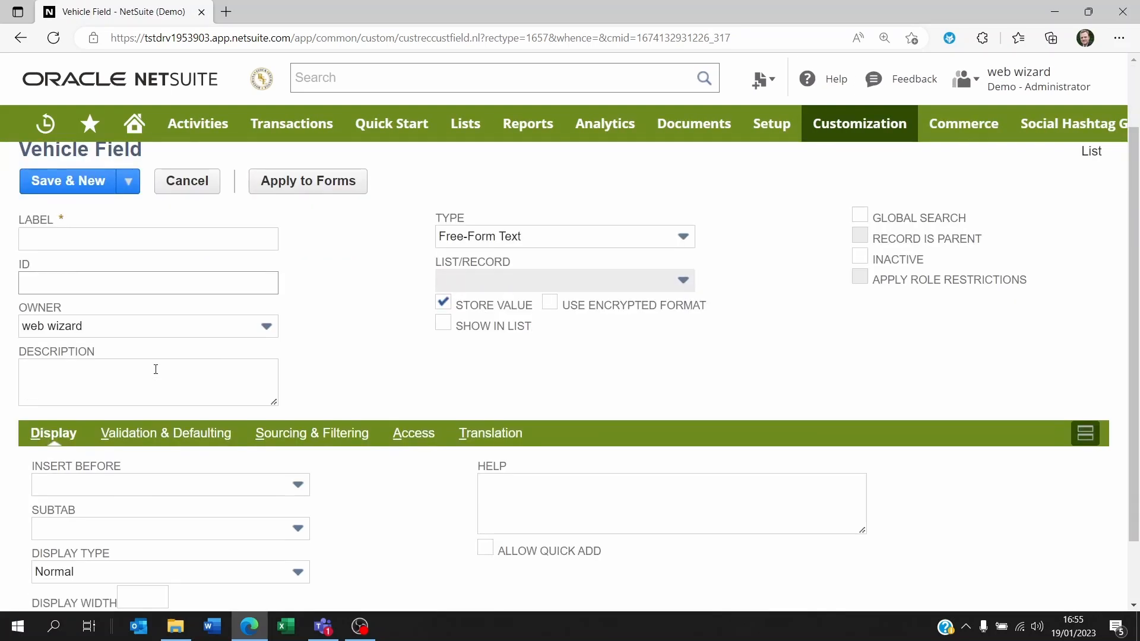
left_click(119, 529)
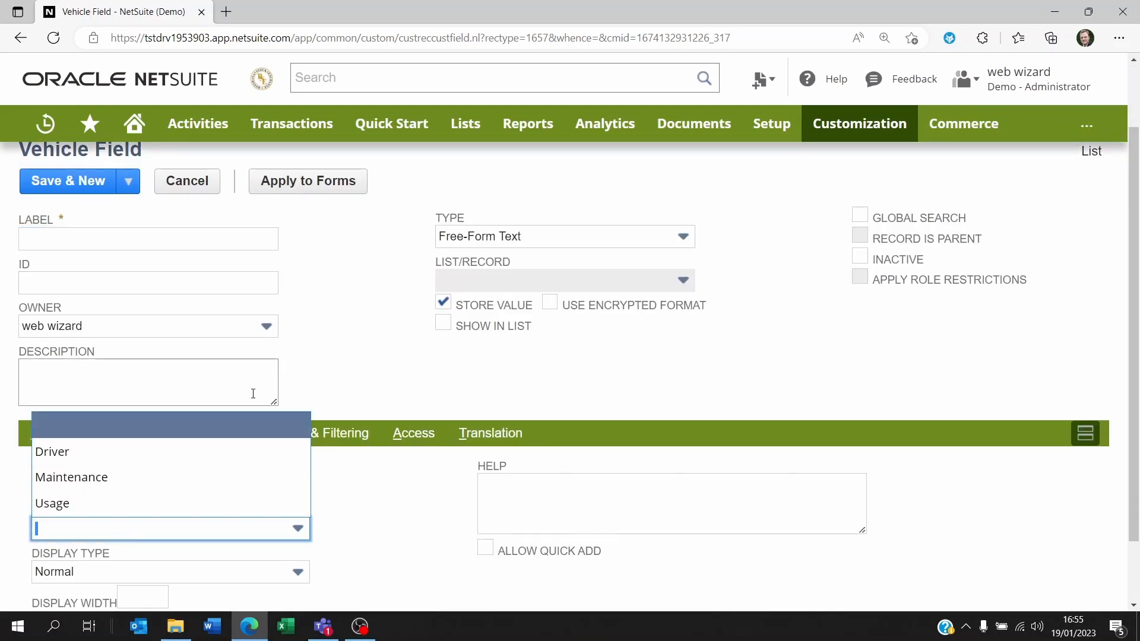
left_click(354, 288)
left_click(111, 239)
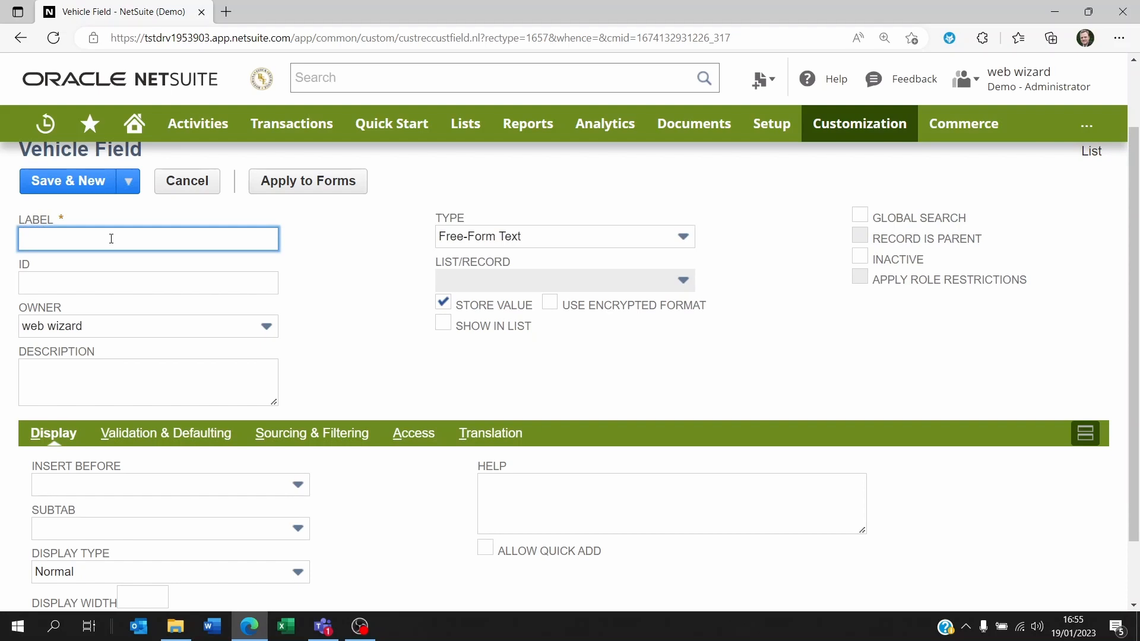
type("Mainten")
type("ned by")
left_click(133, 282)
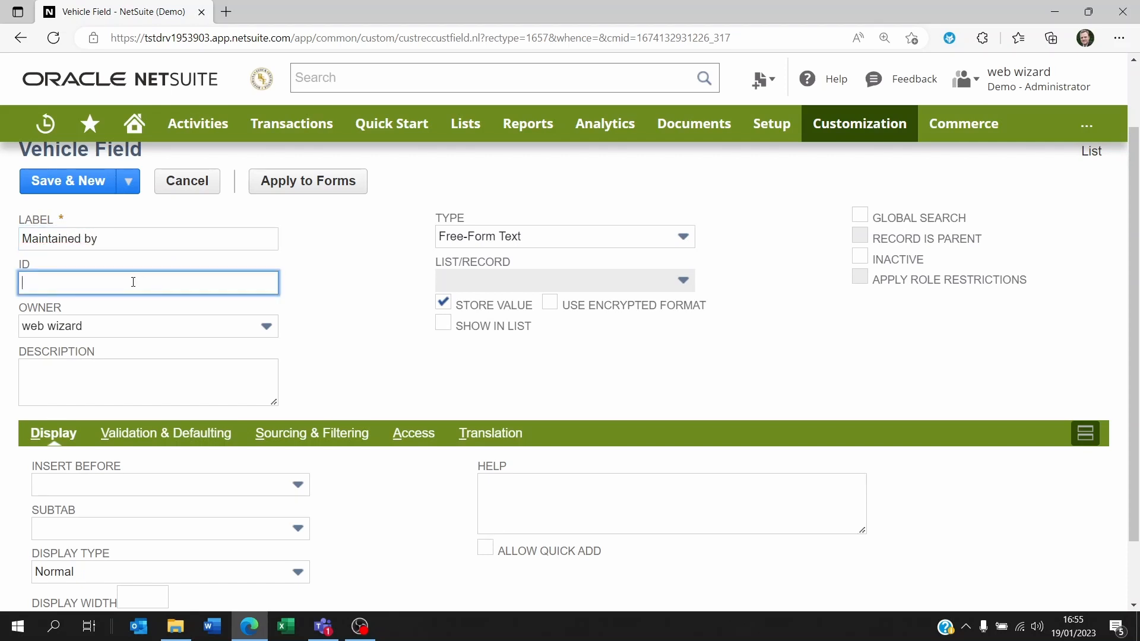
type("_maintained")
Change the field's label to Vehicle Maintained by and its ID to vehicle_maintained_by
left_click(22, 239)
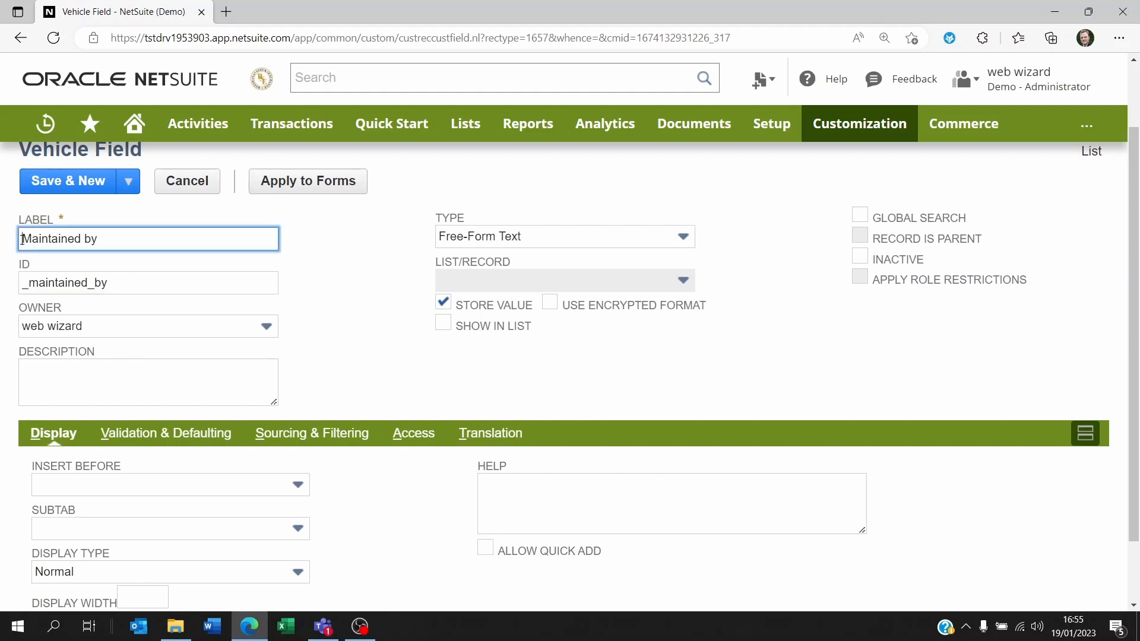
type("Vehicle")
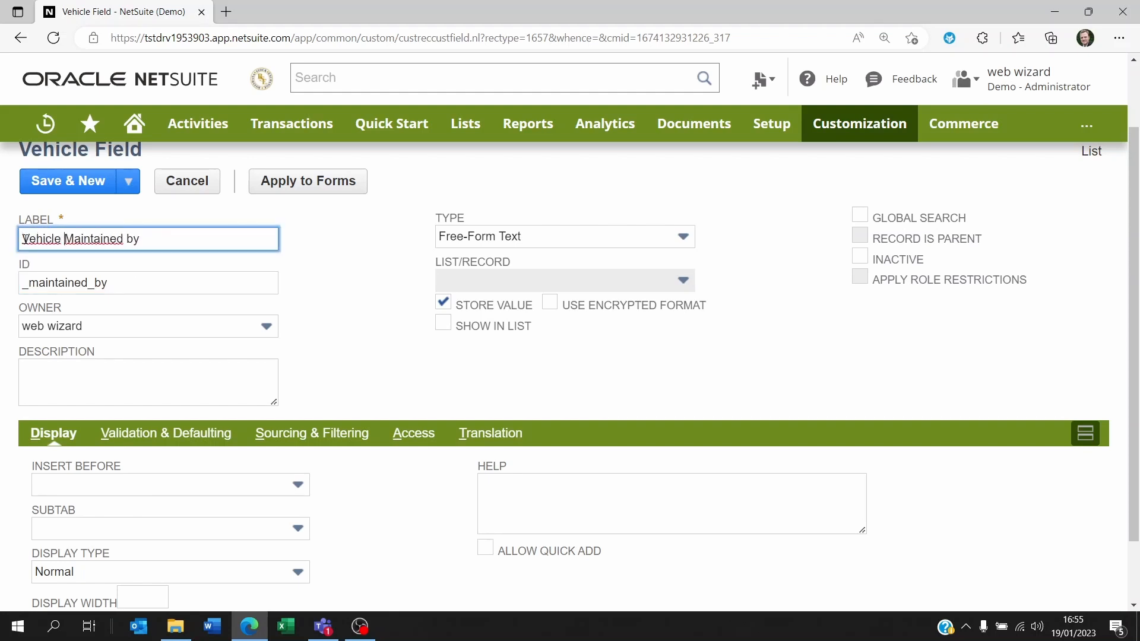
left_click(24, 288)
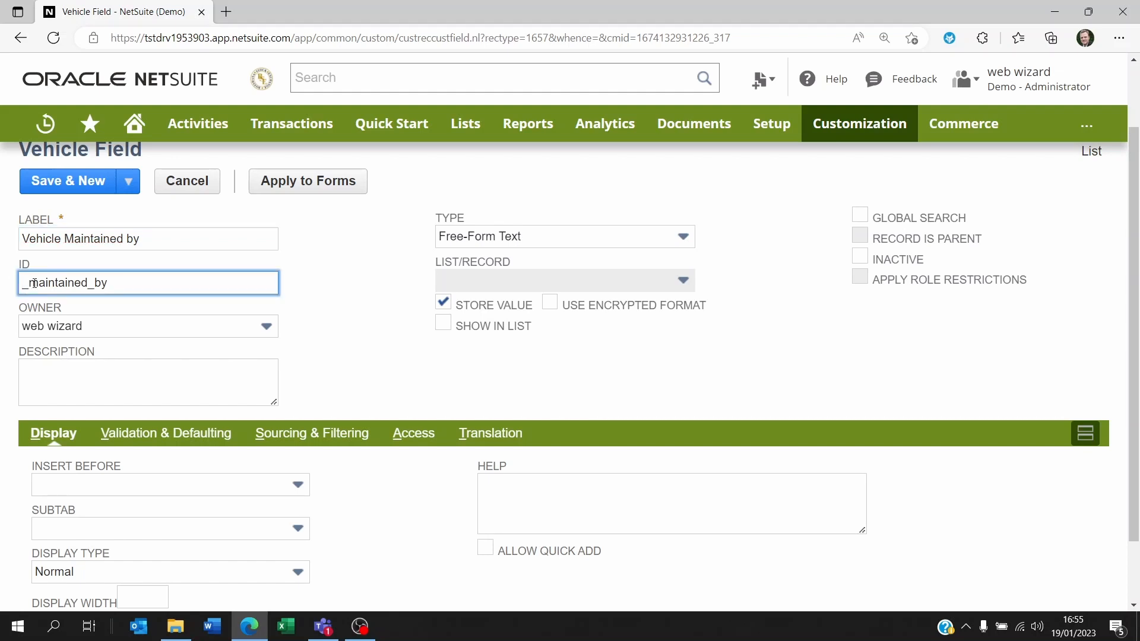
type("vehicle")
Set the field's type to List/Record based on Vendor, with Show in List and Record is Parent enabled
left_click(495, 238)
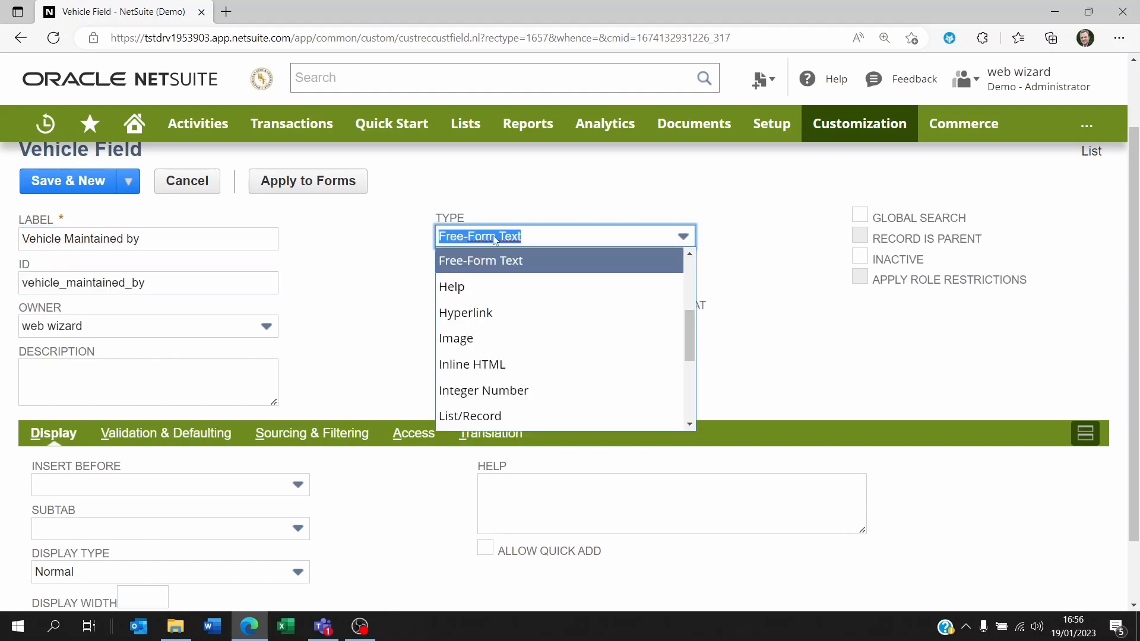
type("List/Record")
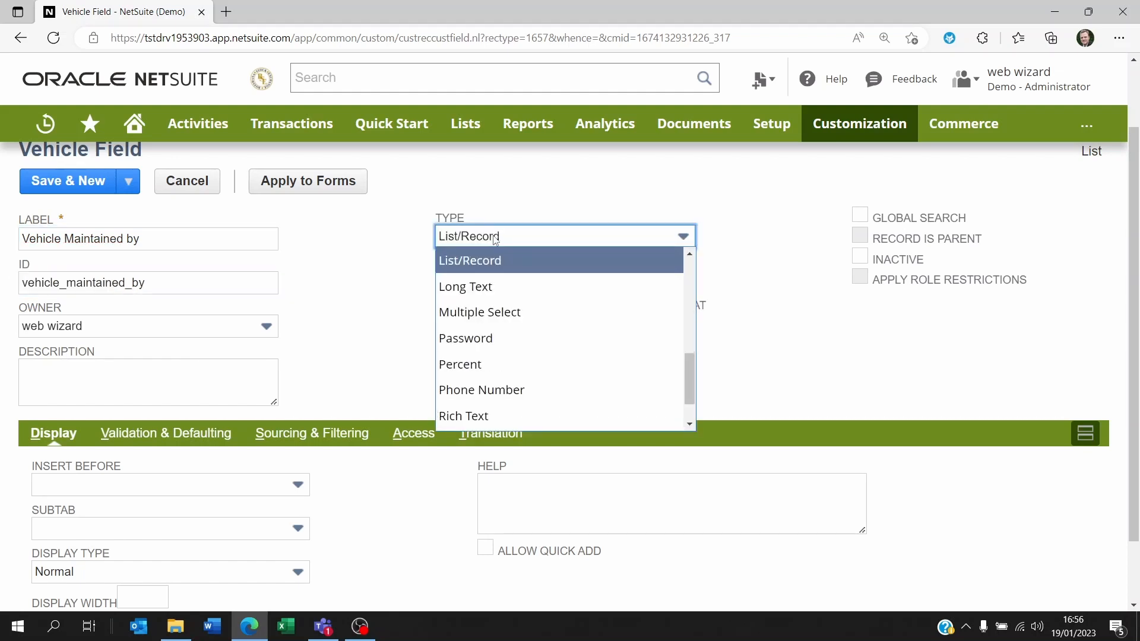
left_click(482, 264)
left_click(489, 283)
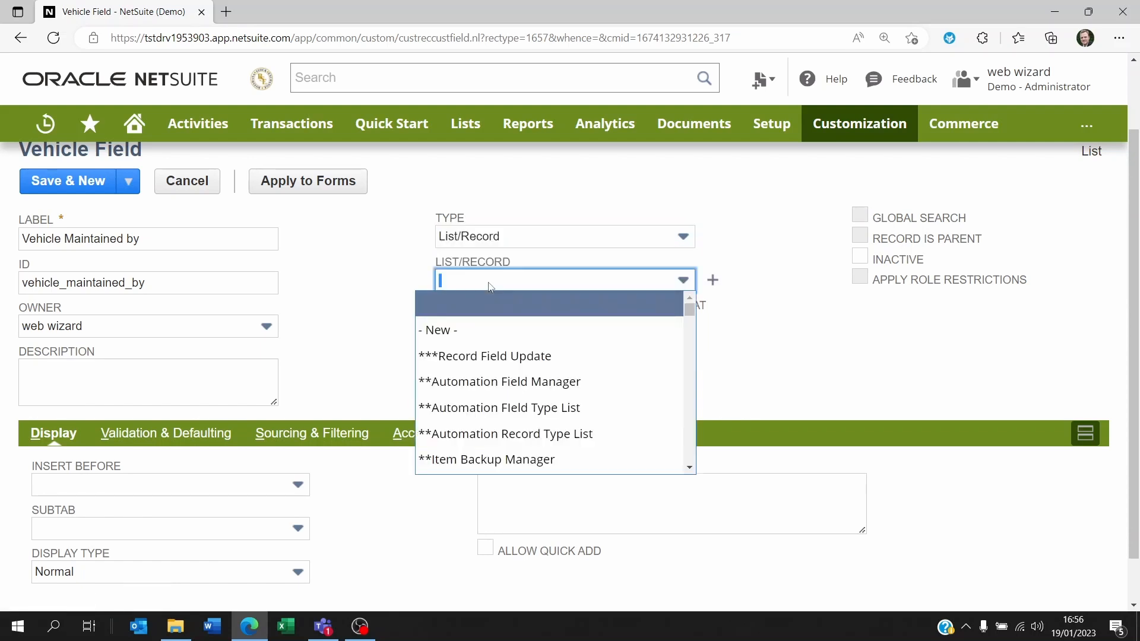
type("v")
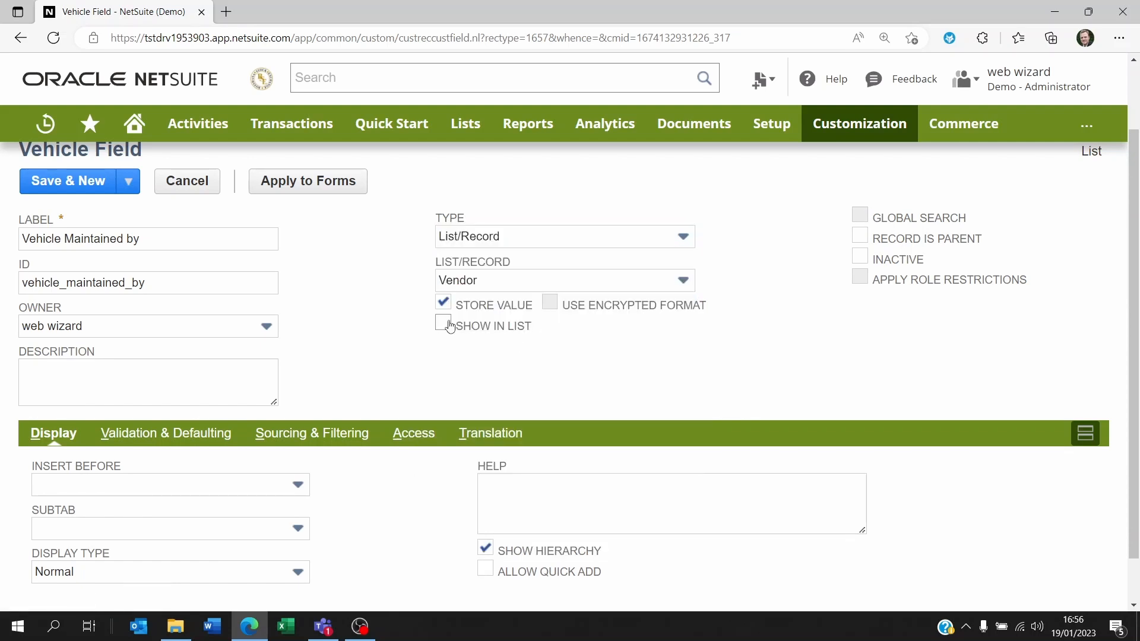
left_click(444, 322)
left_click(863, 241)
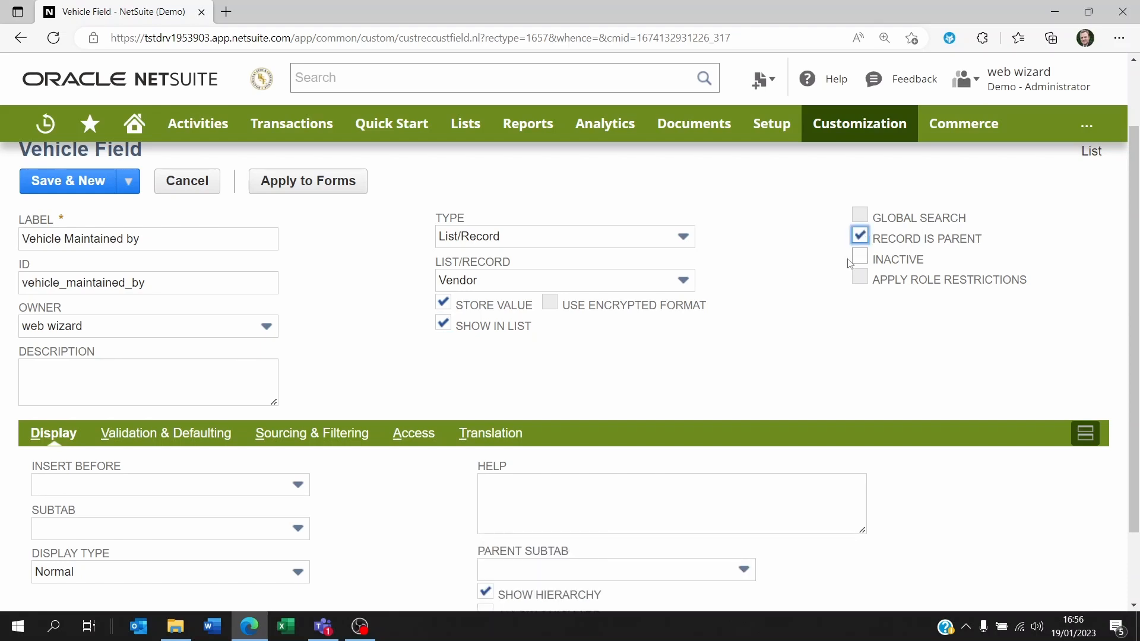
Examine the available parent subtab choices for the Vehicle Maintained by field without selecting one
scroll(791, 340, "down", 2)
left_click(570, 489)
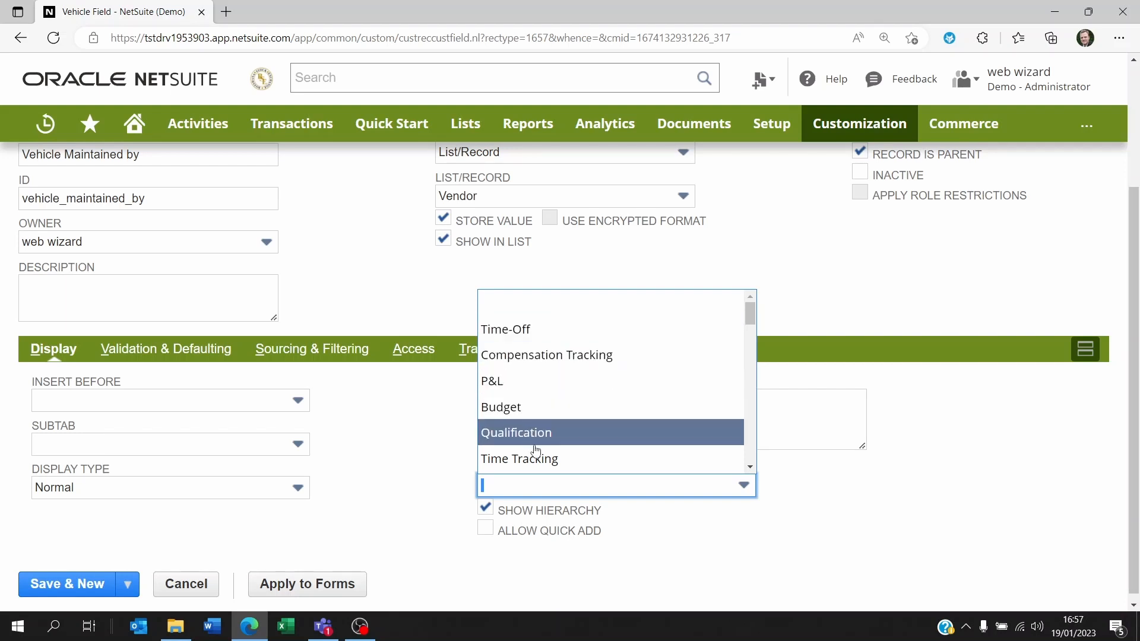
scroll(533, 440, "down", 2)
scroll(536, 451, "down", 2)
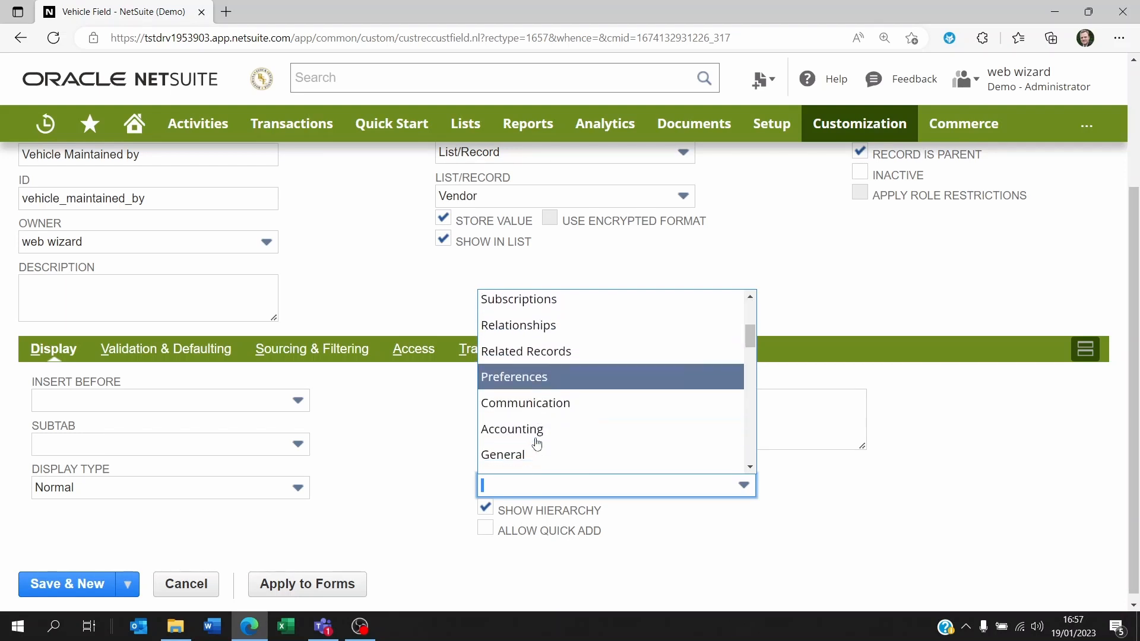
scroll(537, 445, "down", 2)
scroll(536, 444, "down", 2)
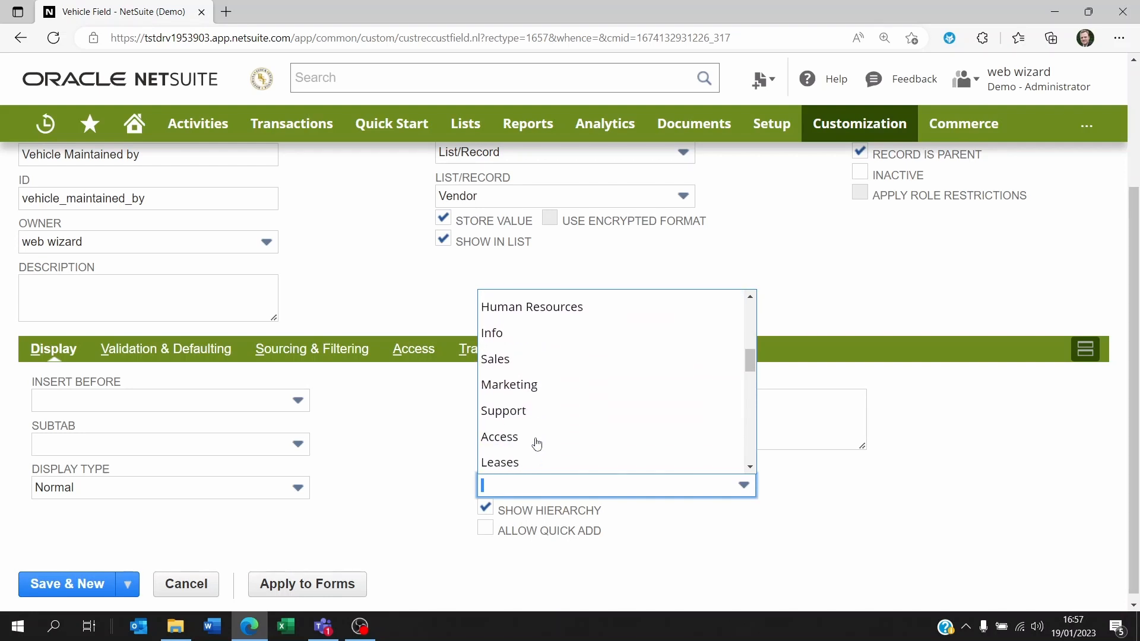
scroll(536, 445, "up", 7)
scroll(528, 388, "up", 3)
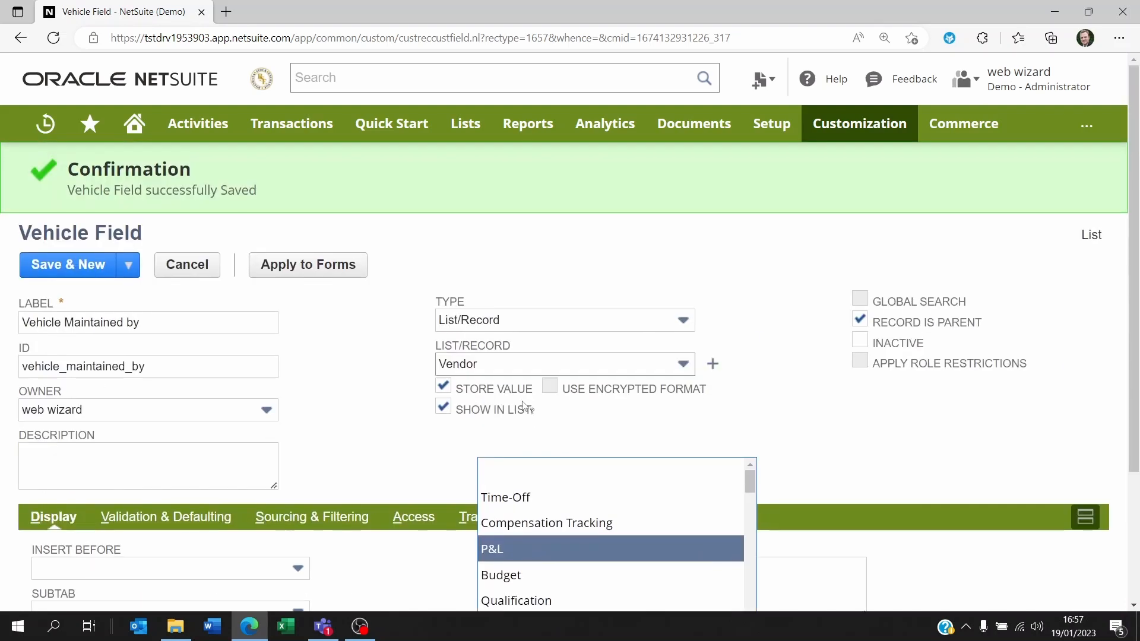
left_click(484, 469)
Allow quick add for the Vehicle Maintained by field and place it on the Maintenance subtab
scroll(392, 449, "down", 3)
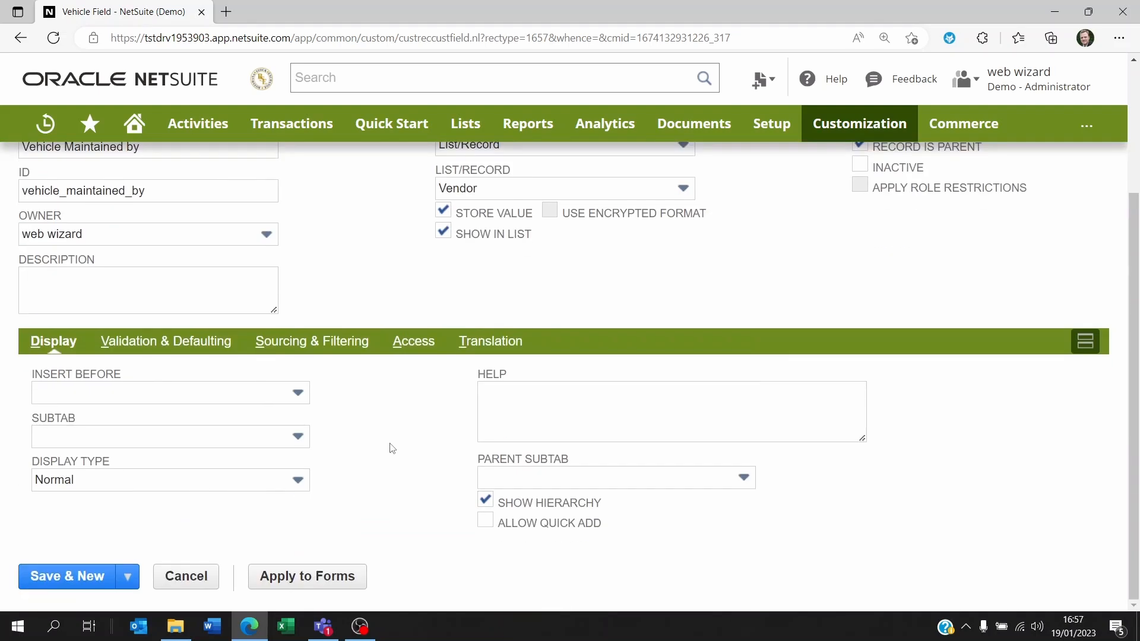
left_click(484, 522)
left_click(220, 438)
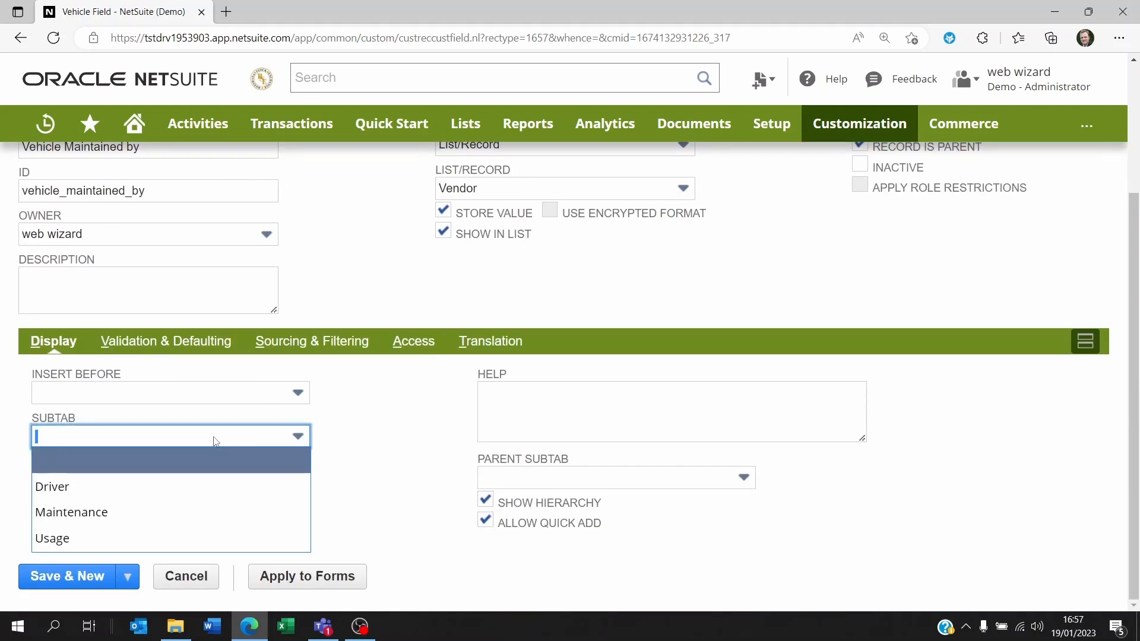
left_click(114, 513)
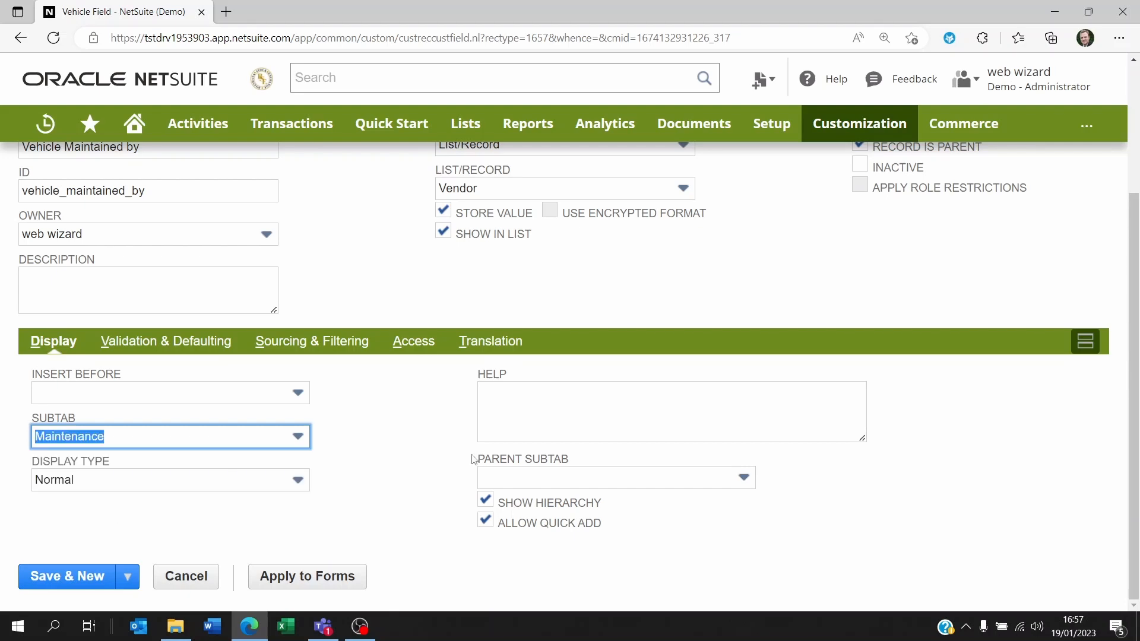
left_click(418, 435)
Save the Vehicle Maintained by field, and submit the Vehicle record type
scroll(311, 457, "up", 3)
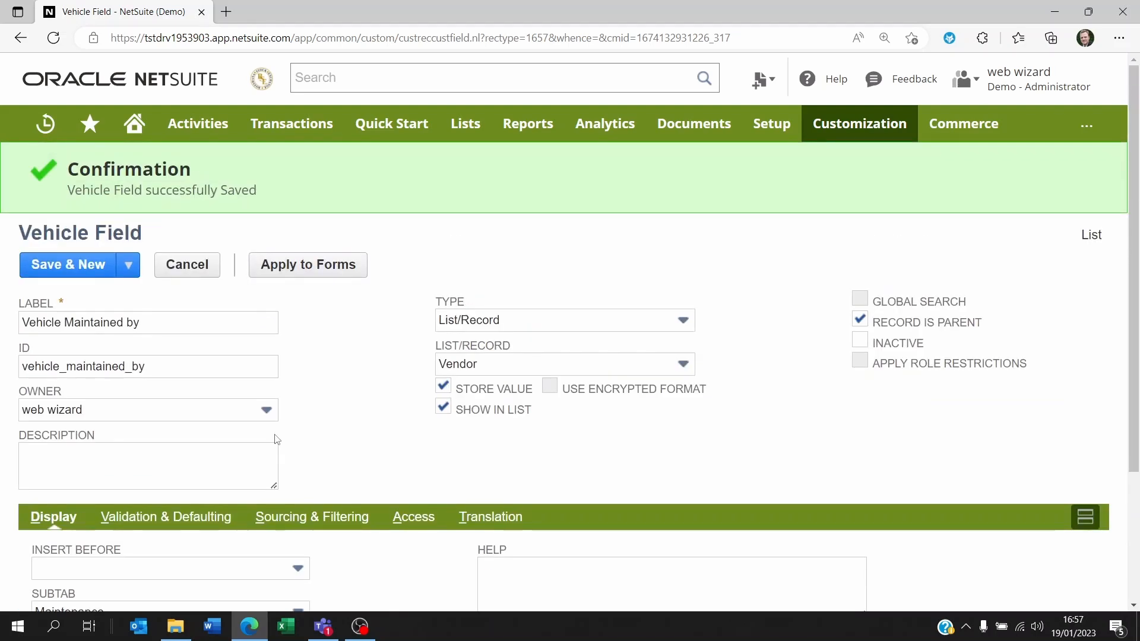
mouse_move(69, 268)
left_click(72, 292)
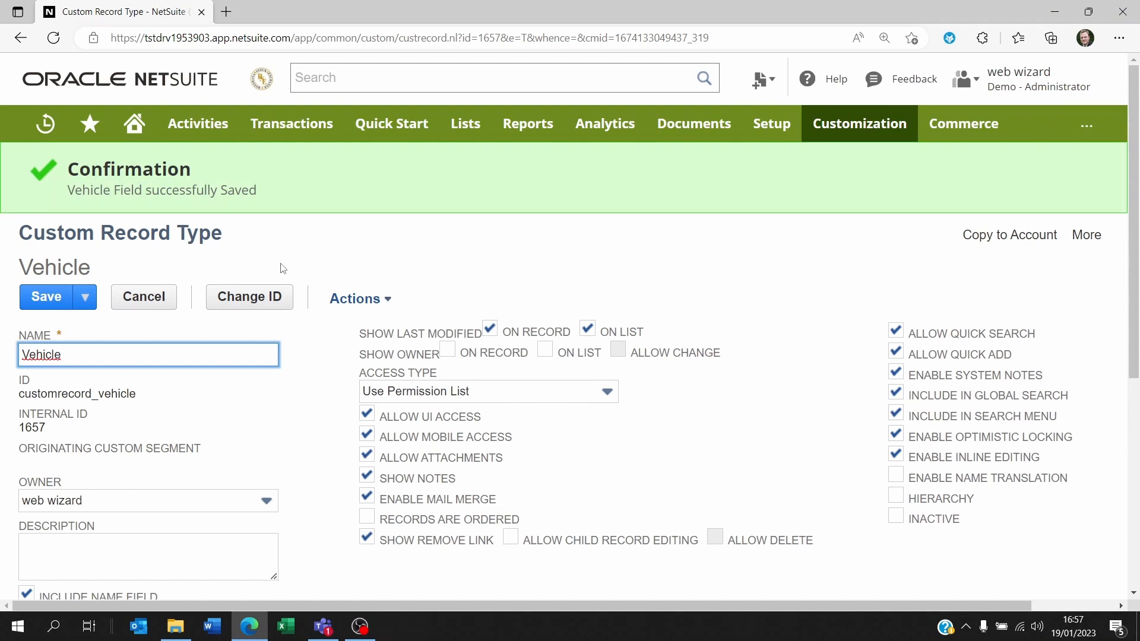
left_click(46, 297)
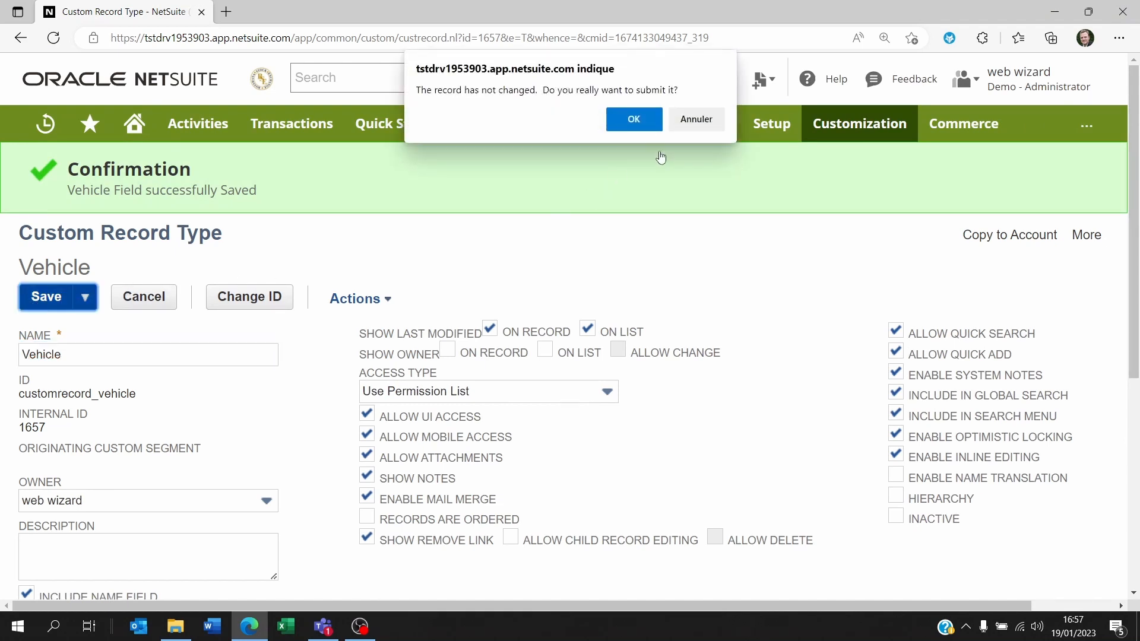
left_click(634, 116)
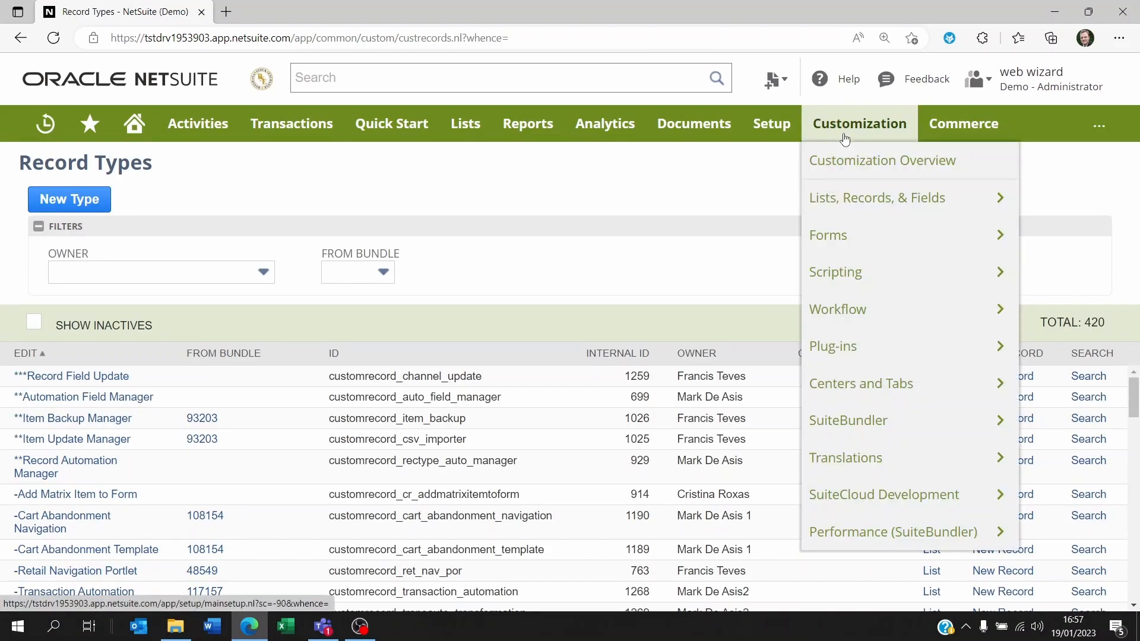
Find the Vehicle type in the Value Chain Metrics to Wms Printerdetails range of record types and start a new Vehicle record
left_click(941, 325)
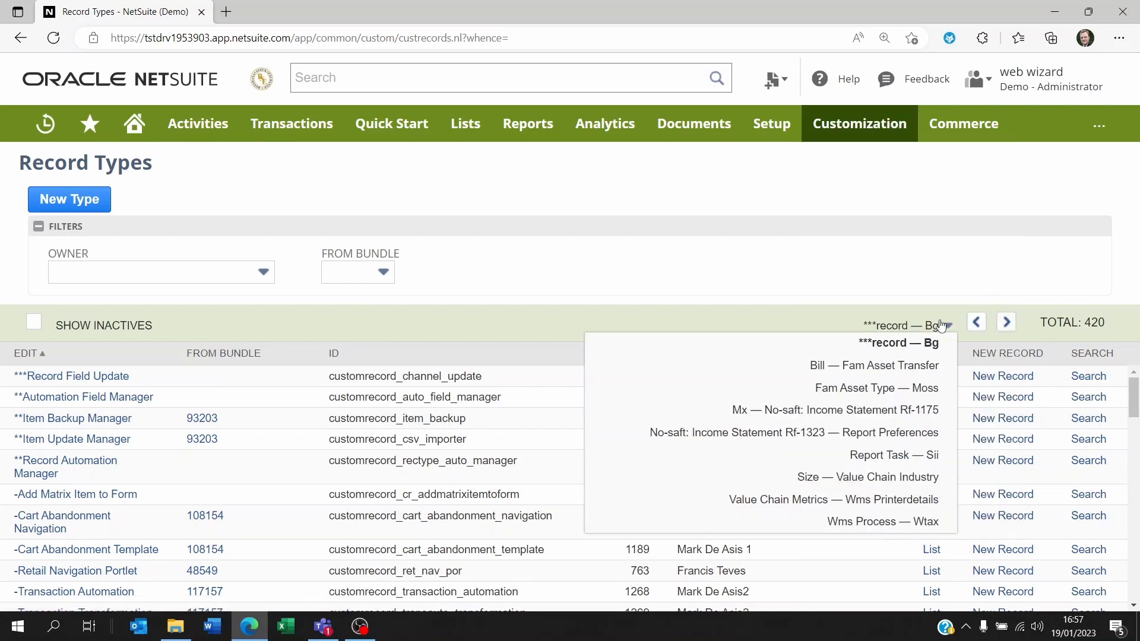
left_click(877, 499)
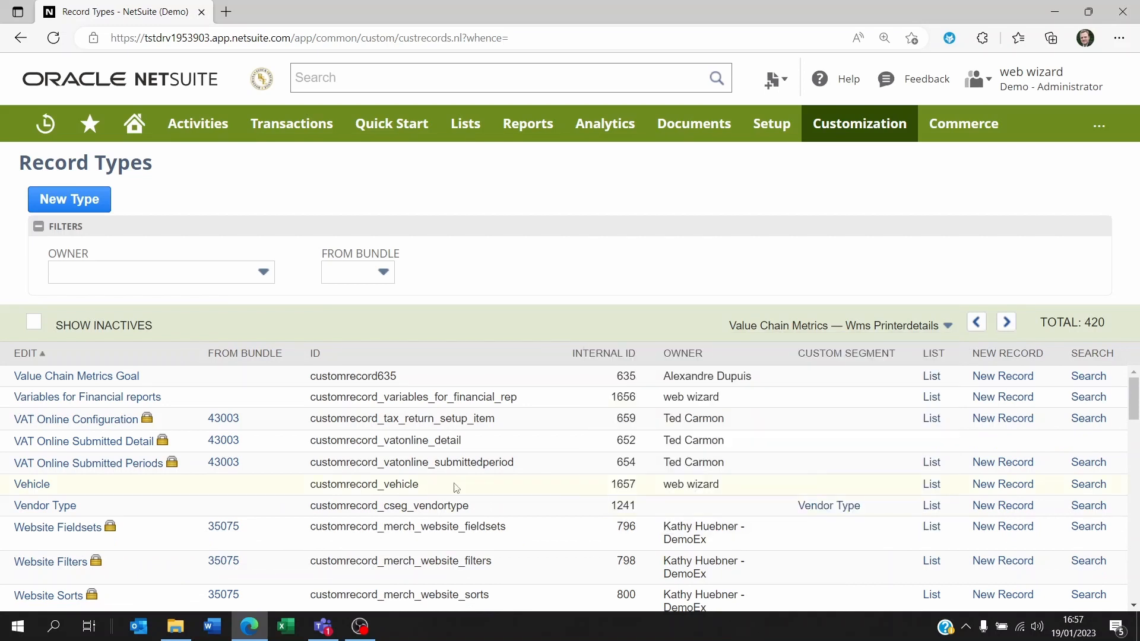
scroll(456, 488, "down", 1)
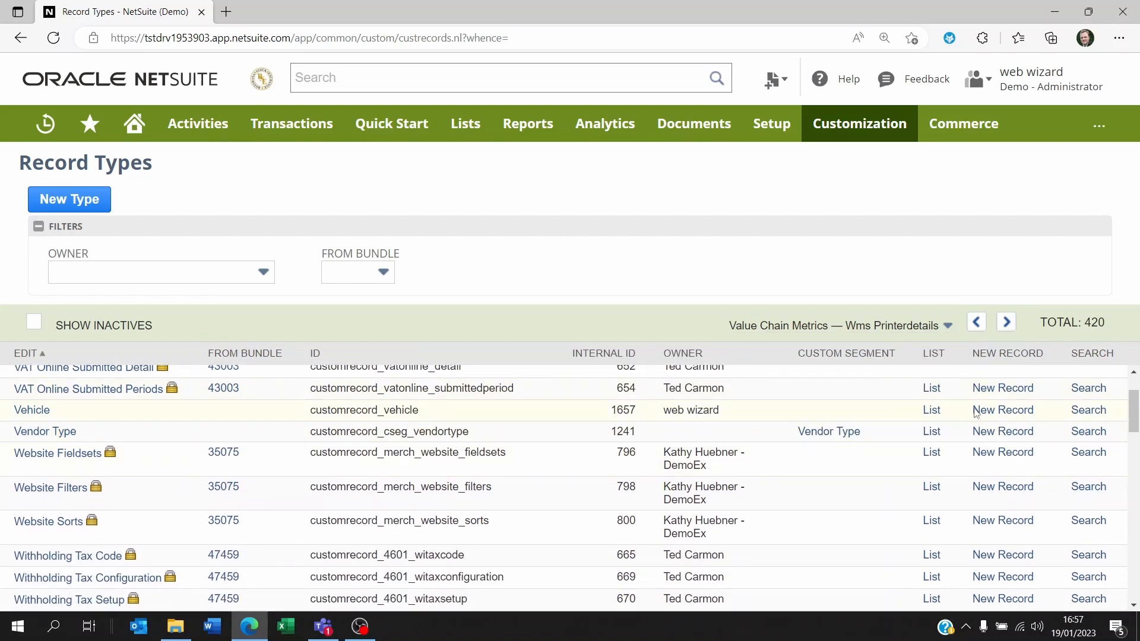
left_click(1002, 411)
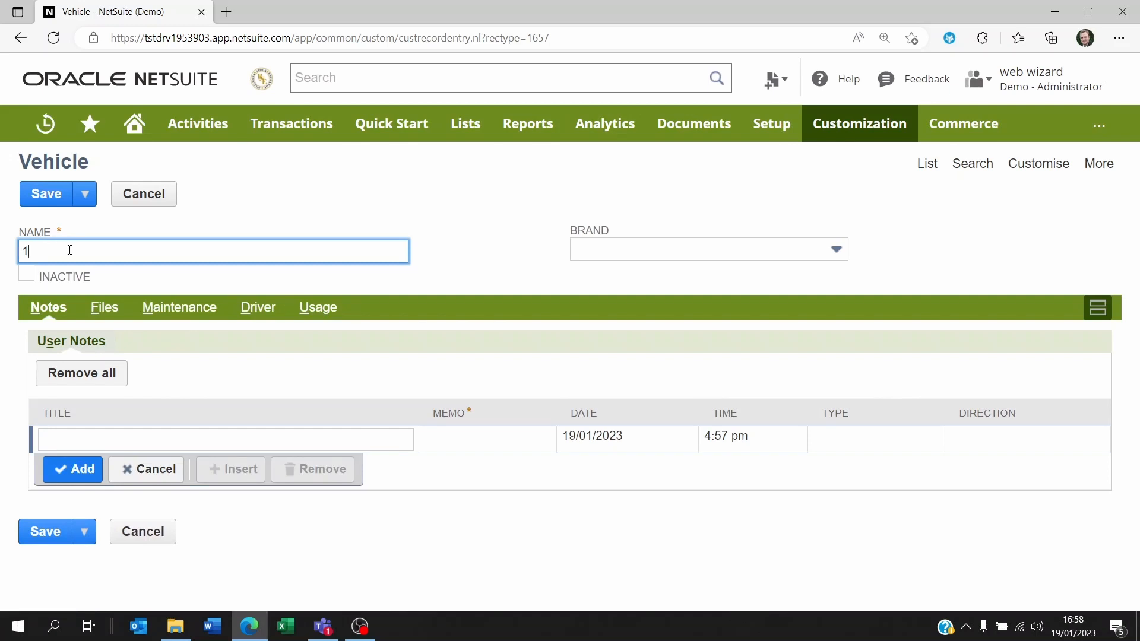
Name the new vehicle 1234 JAN 2023 and set its brand to Ford
type("JAN 2023")
left_click(677, 244)
left_click(645, 325)
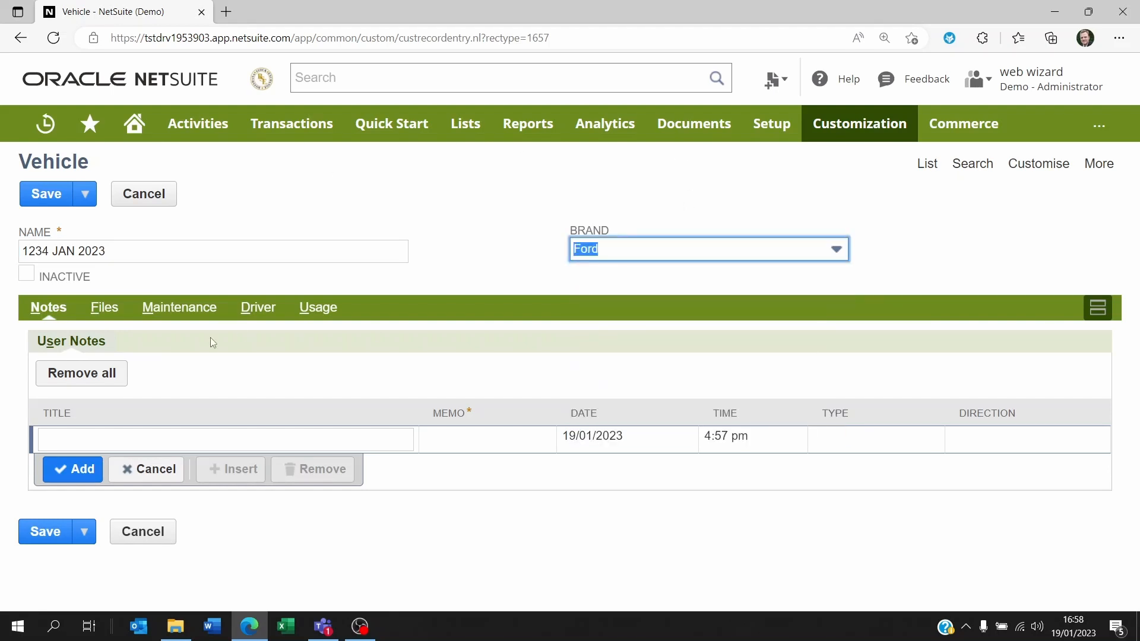
Set Vehicle Maintained by to the vendor Sodexo in the vehicle's maintenance details
left_click(171, 309)
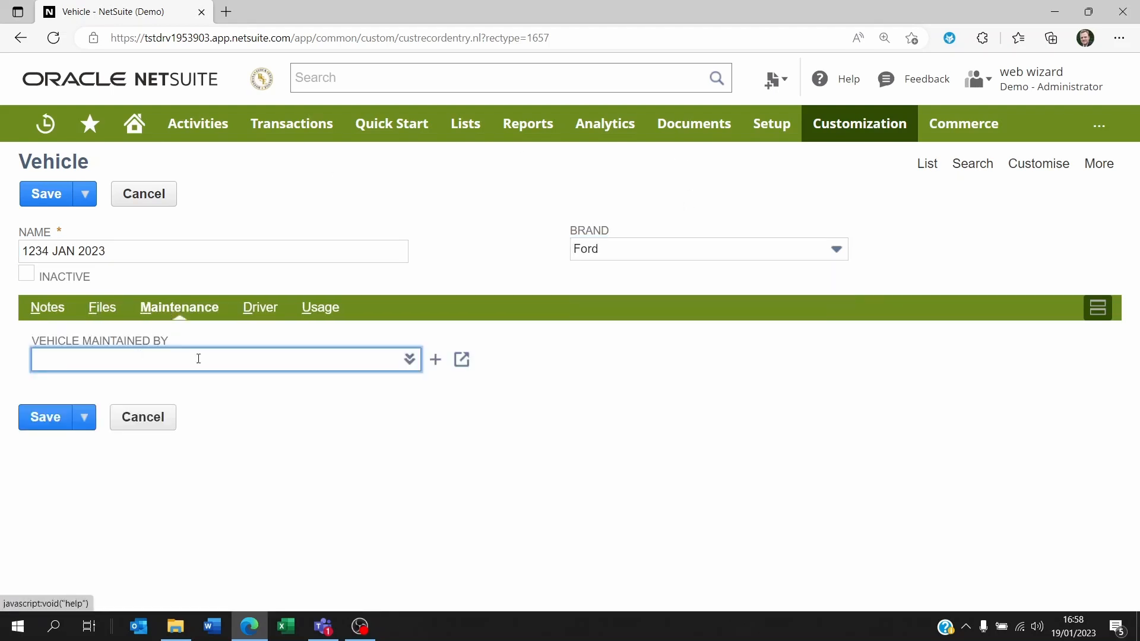
left_click(409, 360)
left_click(368, 384)
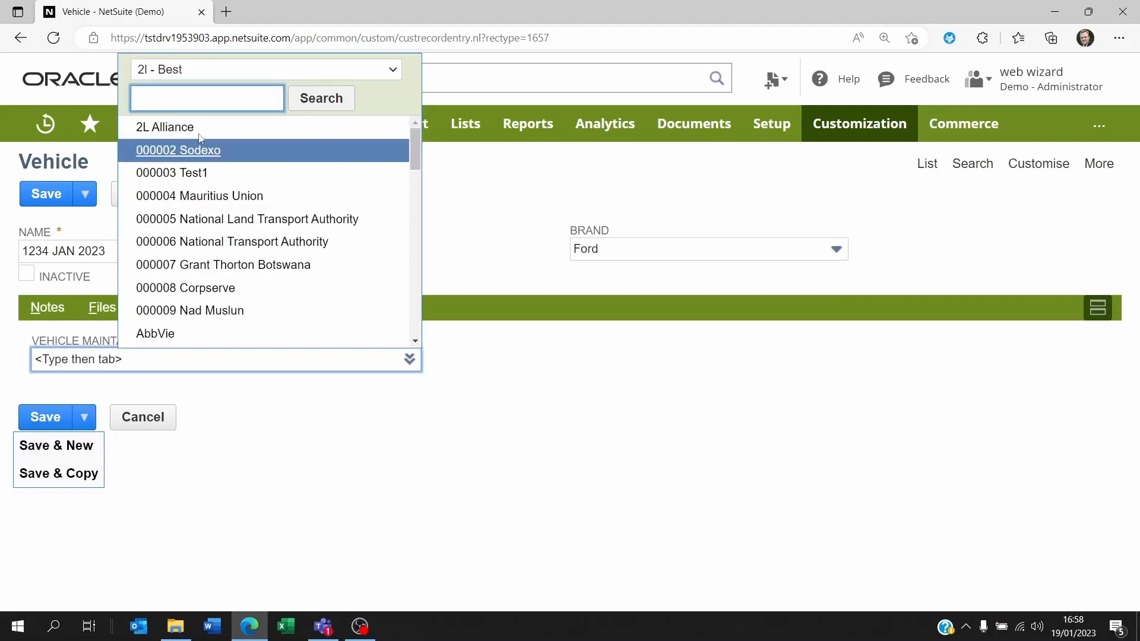
left_click(195, 151)
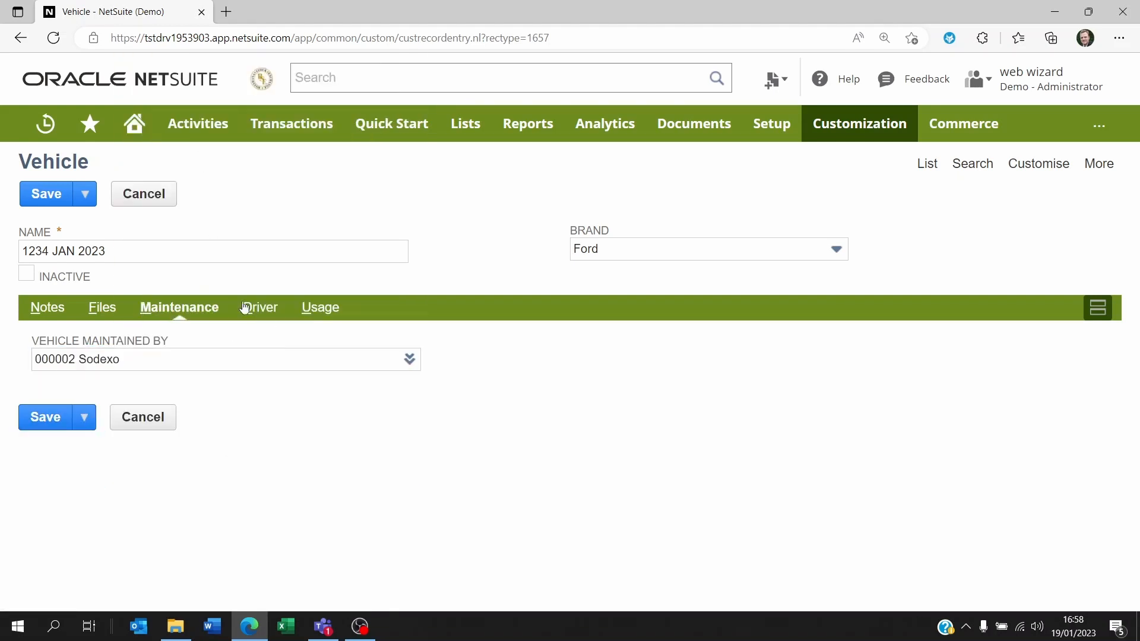
Choose the first listed employee as the vehicle's Driver name
left_click(261, 307)
left_click(409, 360)
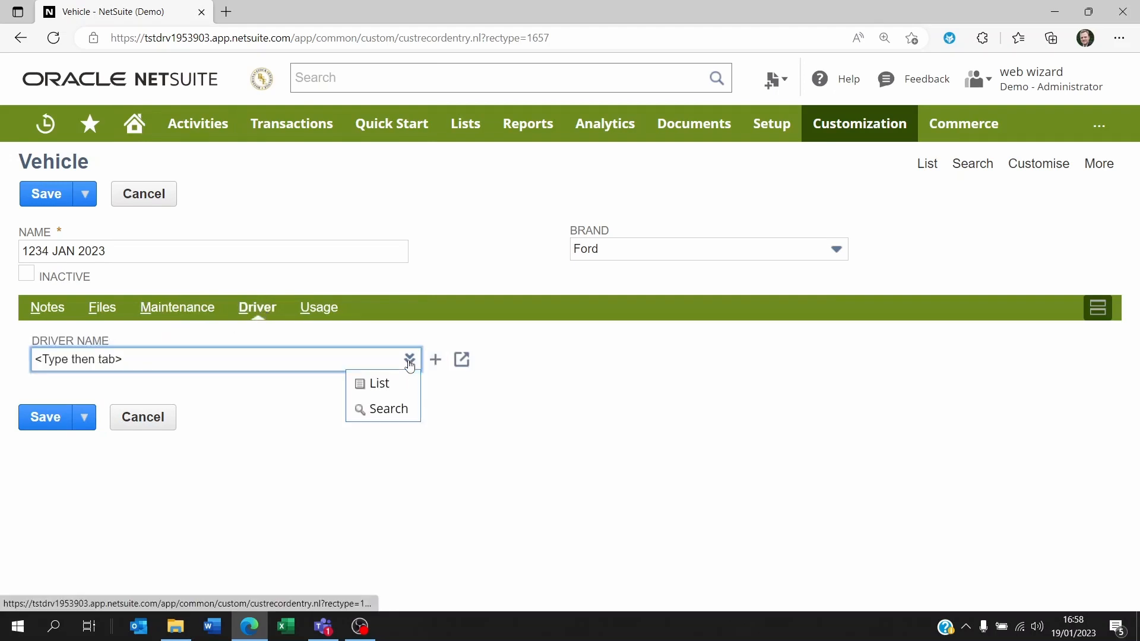
left_click(379, 385)
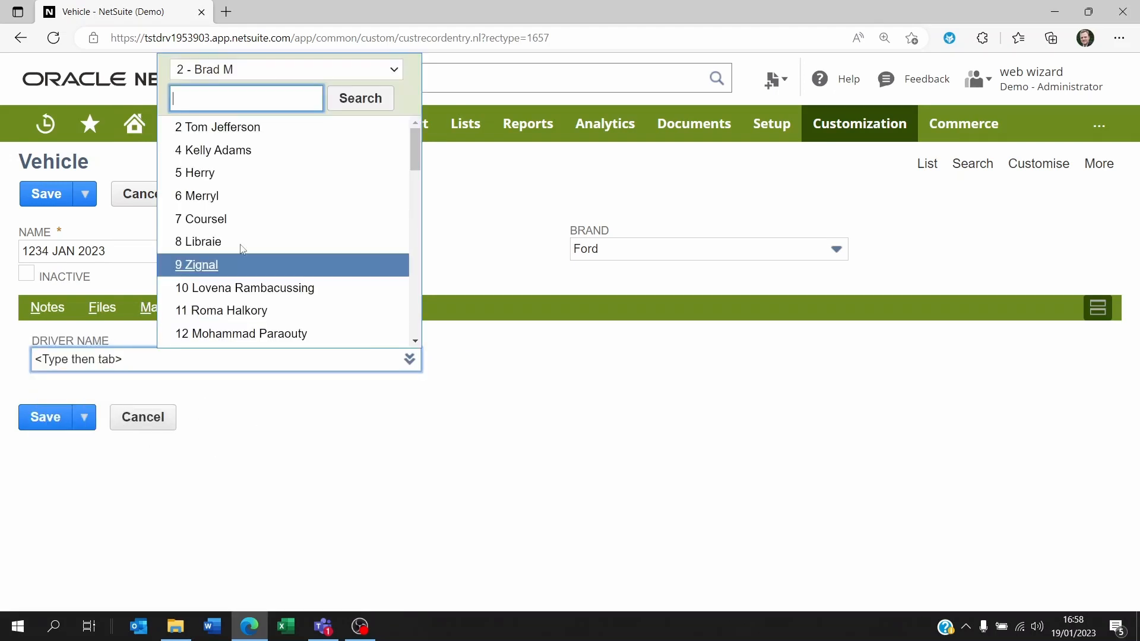
left_click(234, 138)
Set Vehicle Miles to 1,230,000 in the vehicle's usage details and save the record
left_click(317, 307)
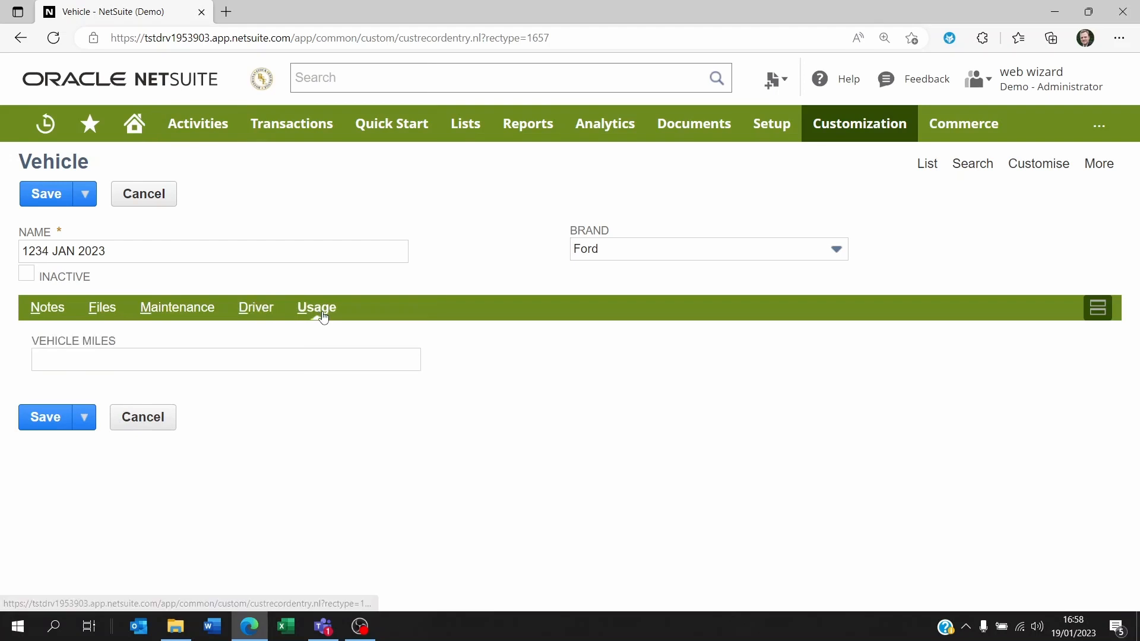
left_click(159, 362)
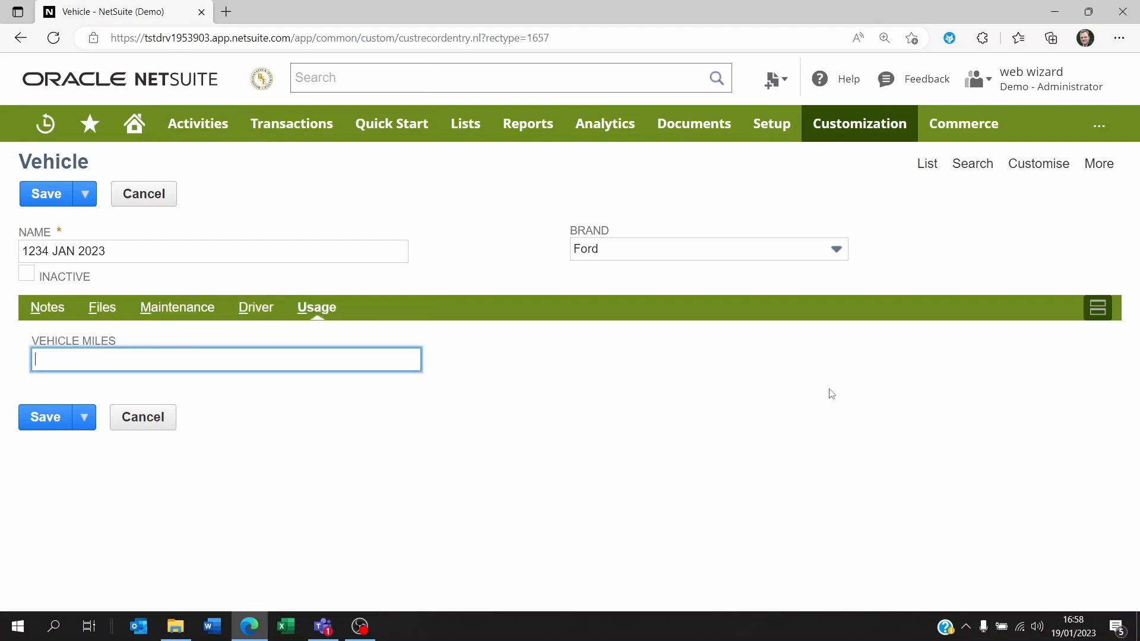
type("1230000")
left_click(646, 404)
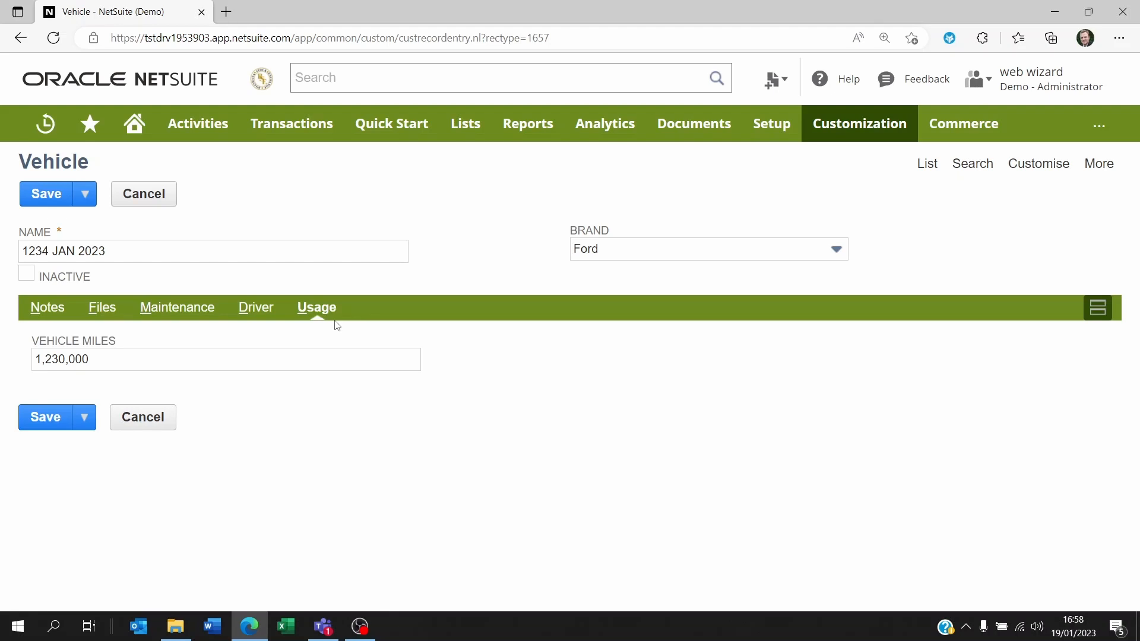
left_click(53, 198)
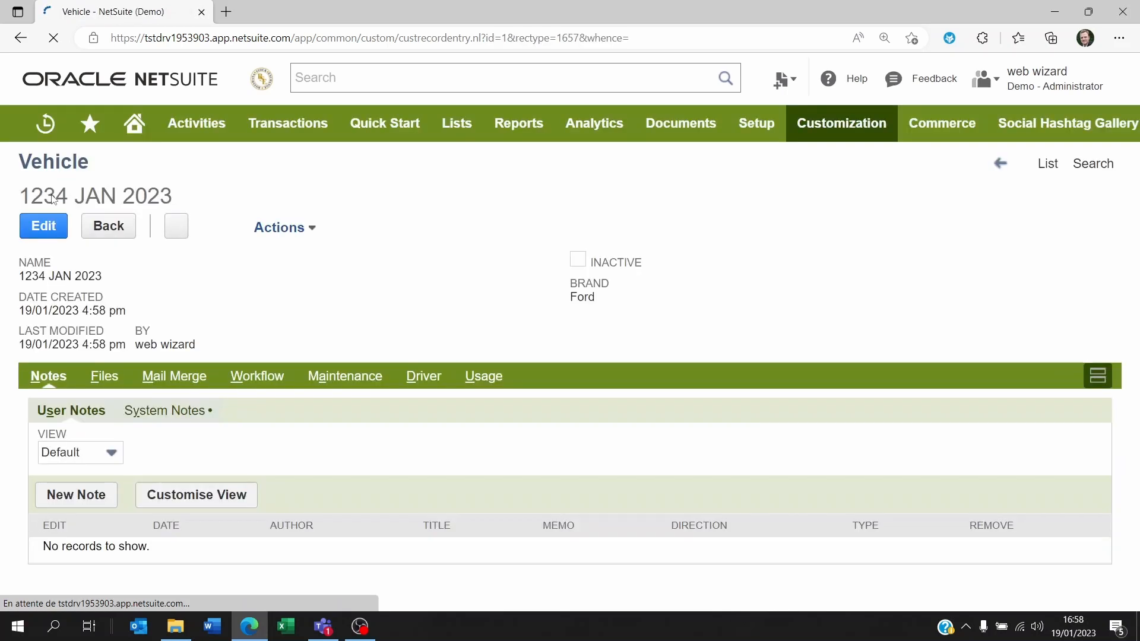
Review the saved vehicle's driver and maintenance details, and inspect the vehicles linked on the Sodexo vendor record in a new browser tab
left_click(426, 380)
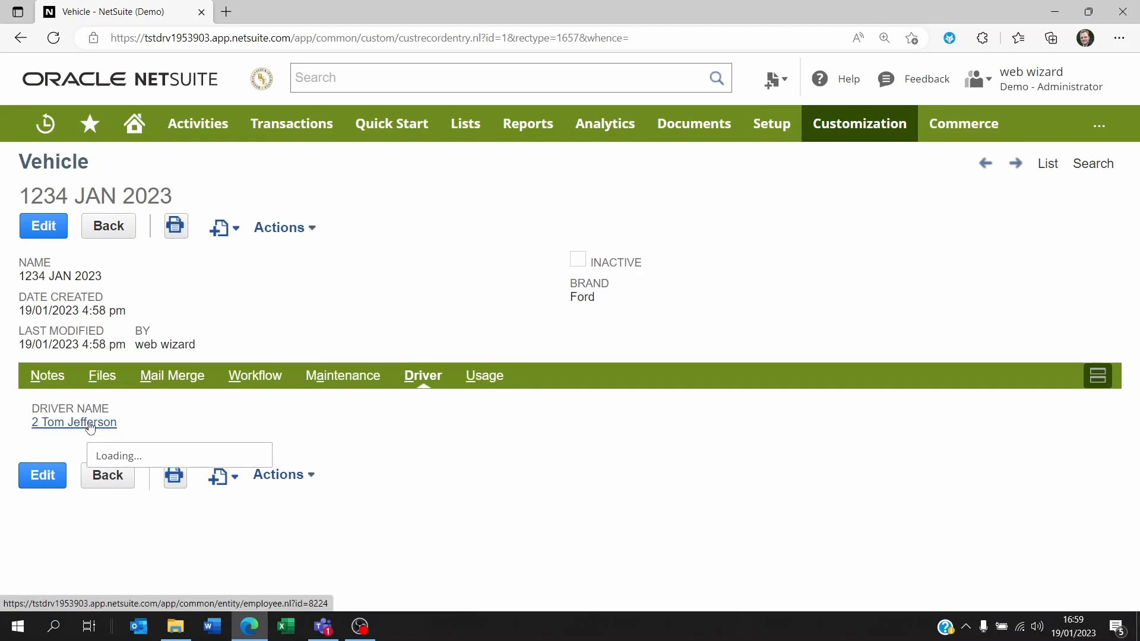
left_click(348, 377)
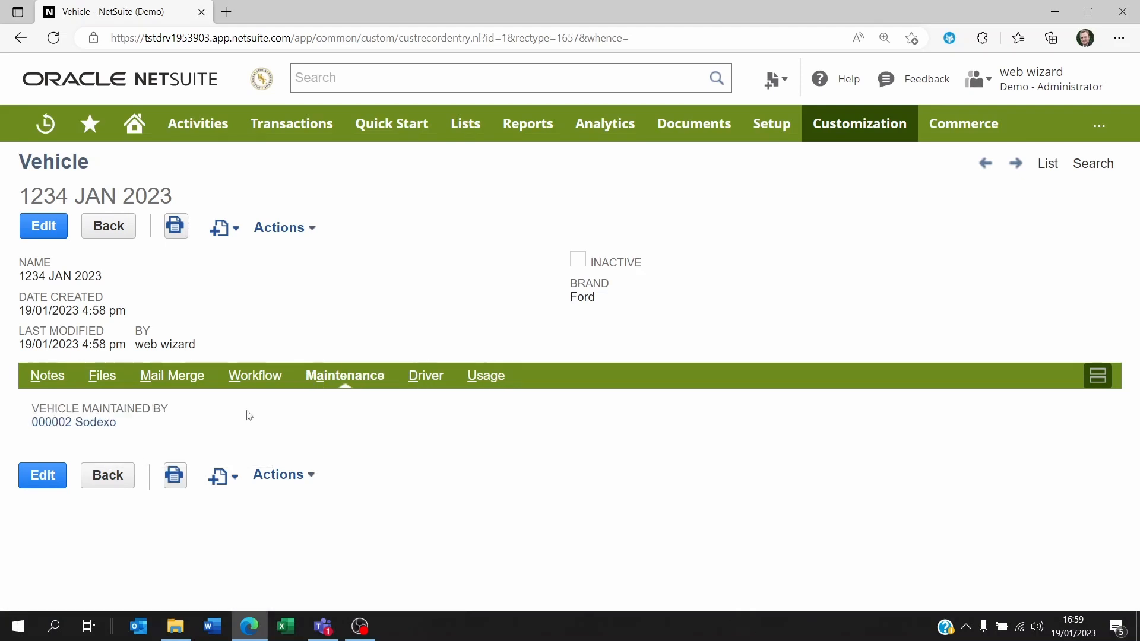
right_click(87, 422)
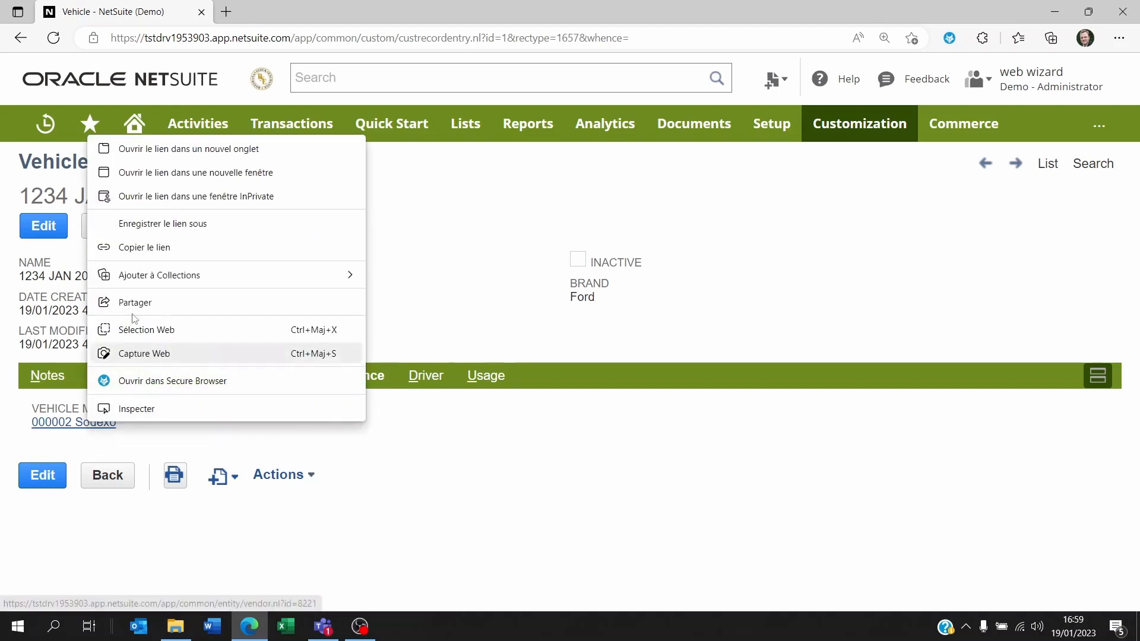
left_click(196, 149)
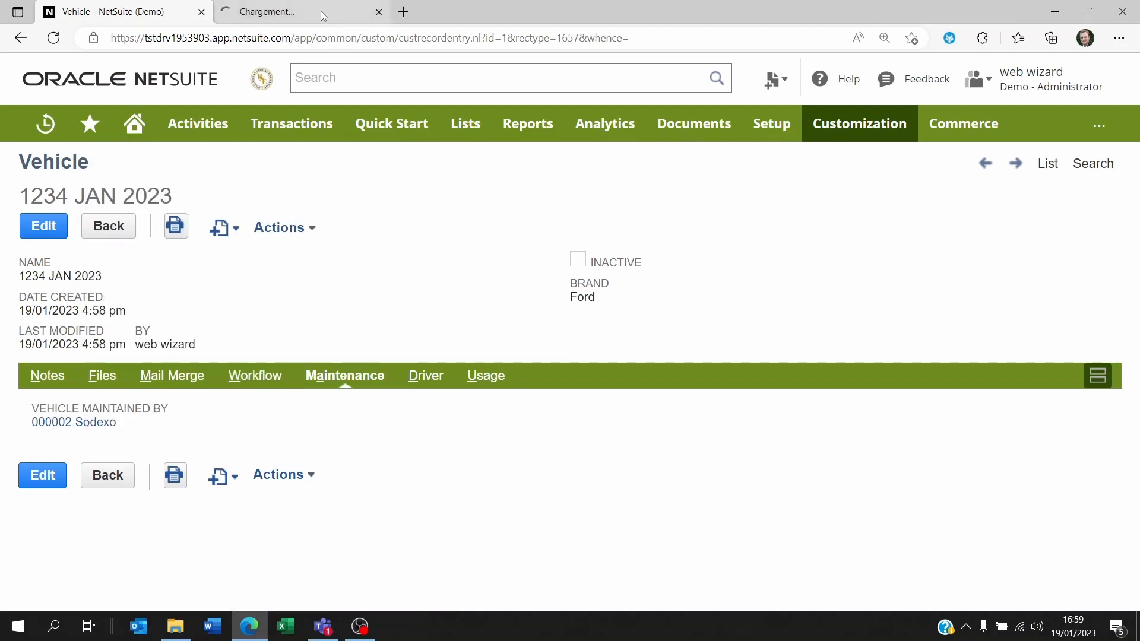
left_click(321, 12)
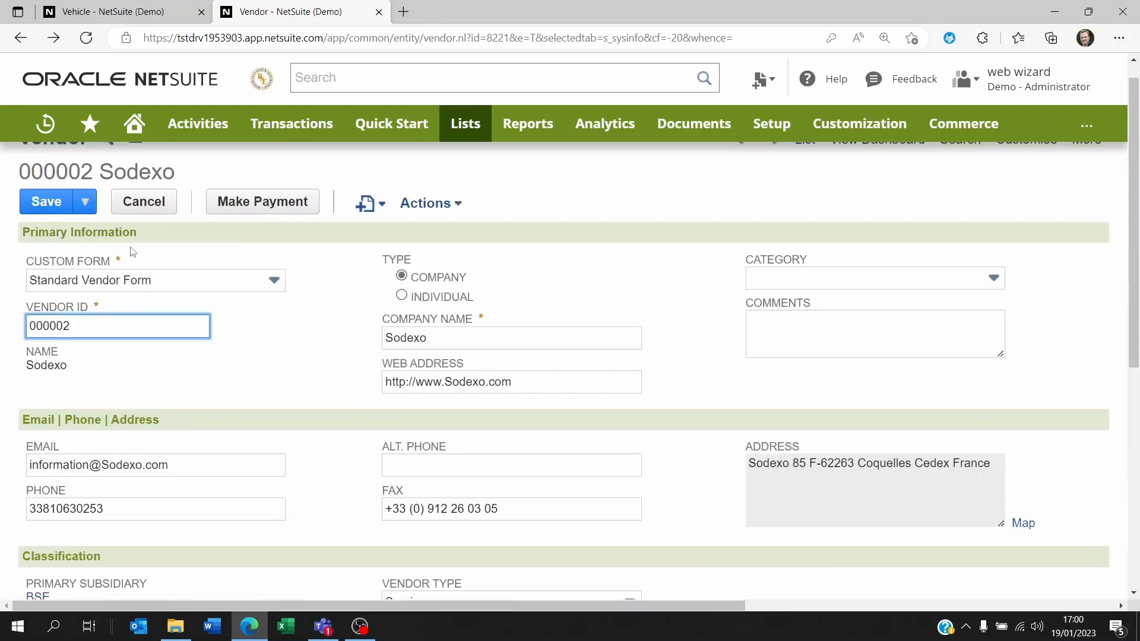
scroll(142, 251, "down", 7)
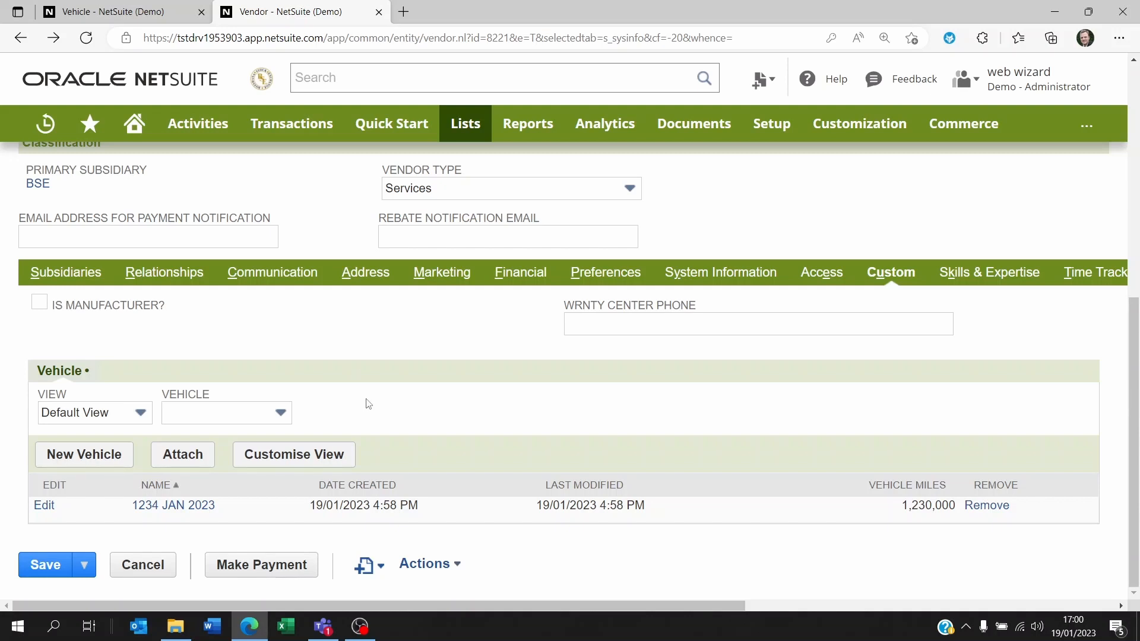
scroll(368, 404, "up", 10)
Leave the vendor record without saving and start a new custom record type named Milage with the ID _milage
mouse_move(775, 124)
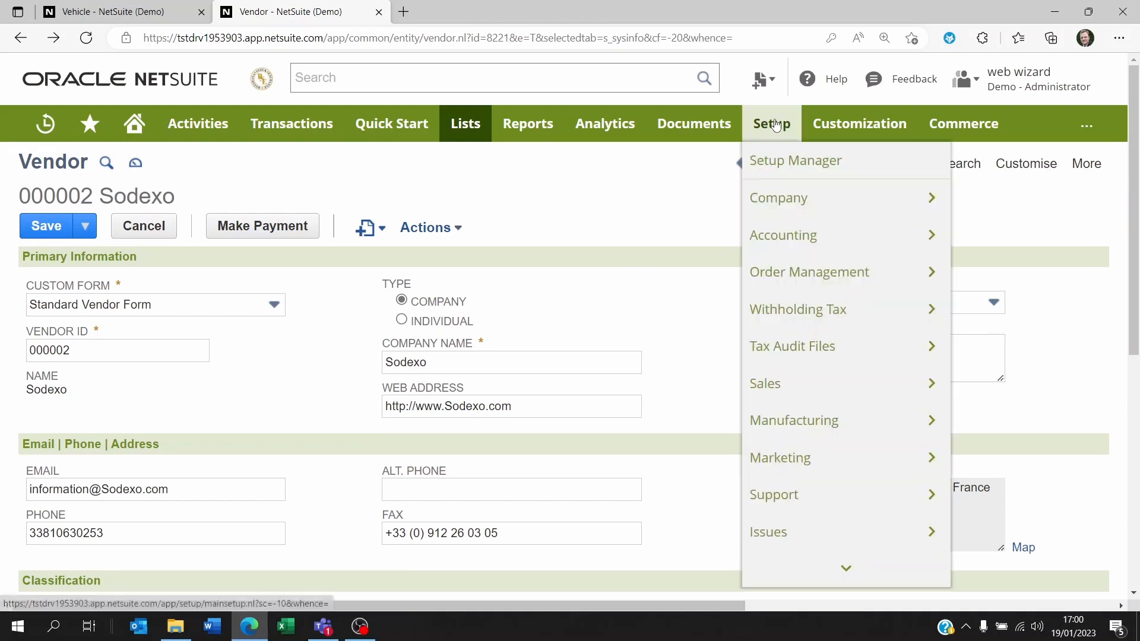
mouse_move(855, 124)
mouse_move(867, 199)
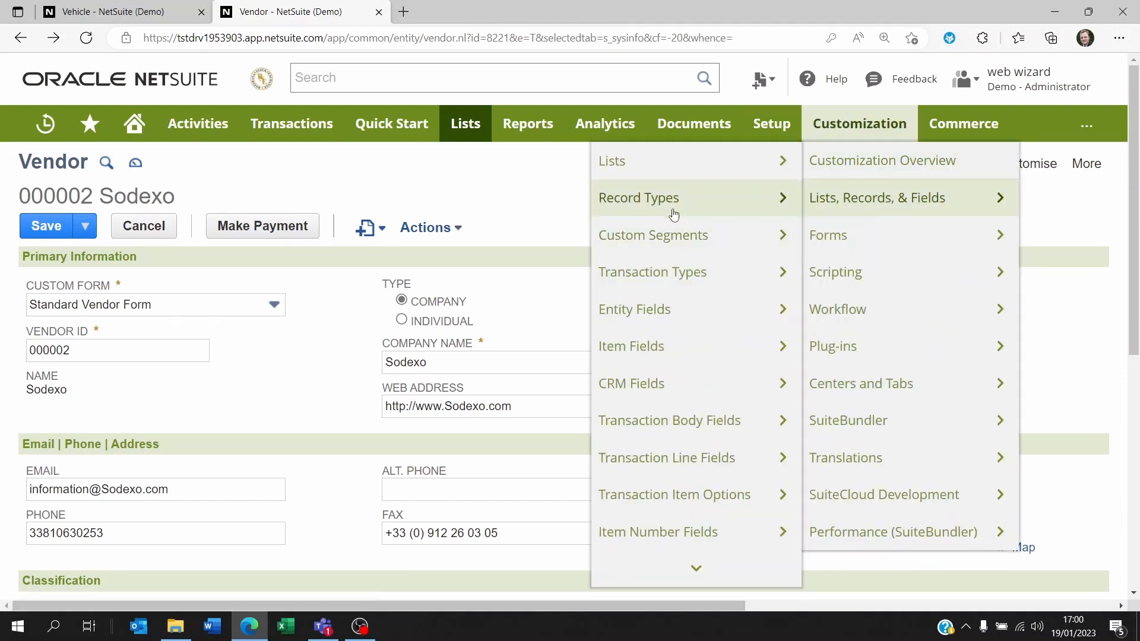
mouse_move(674, 215)
left_click(570, 197)
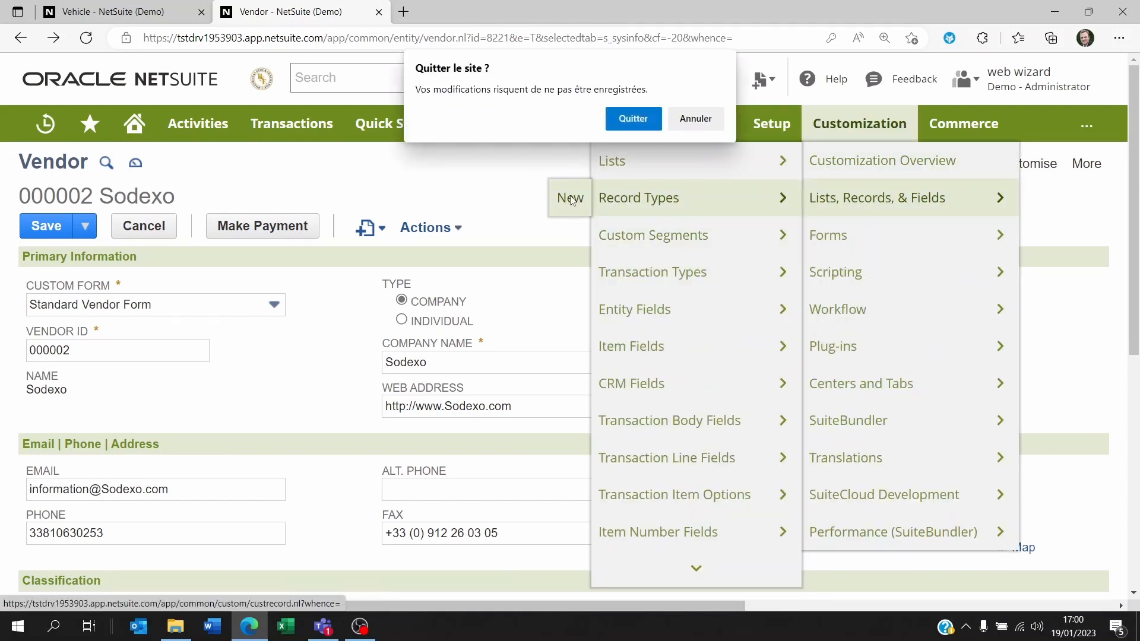
left_click(630, 119)
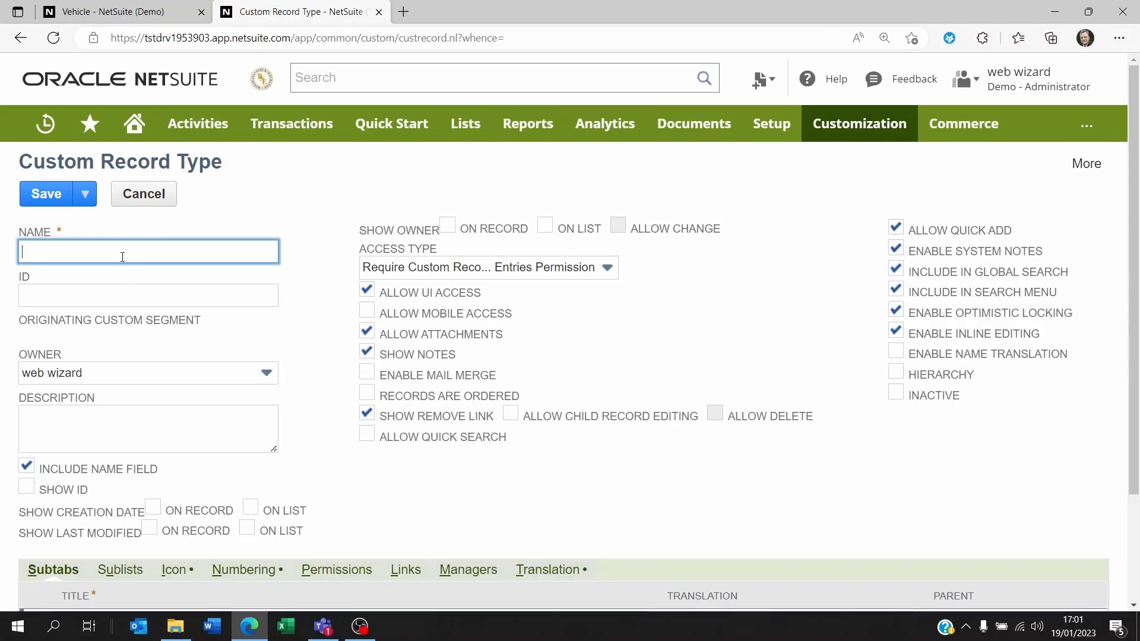
type("Milage")
left_click(125, 295)
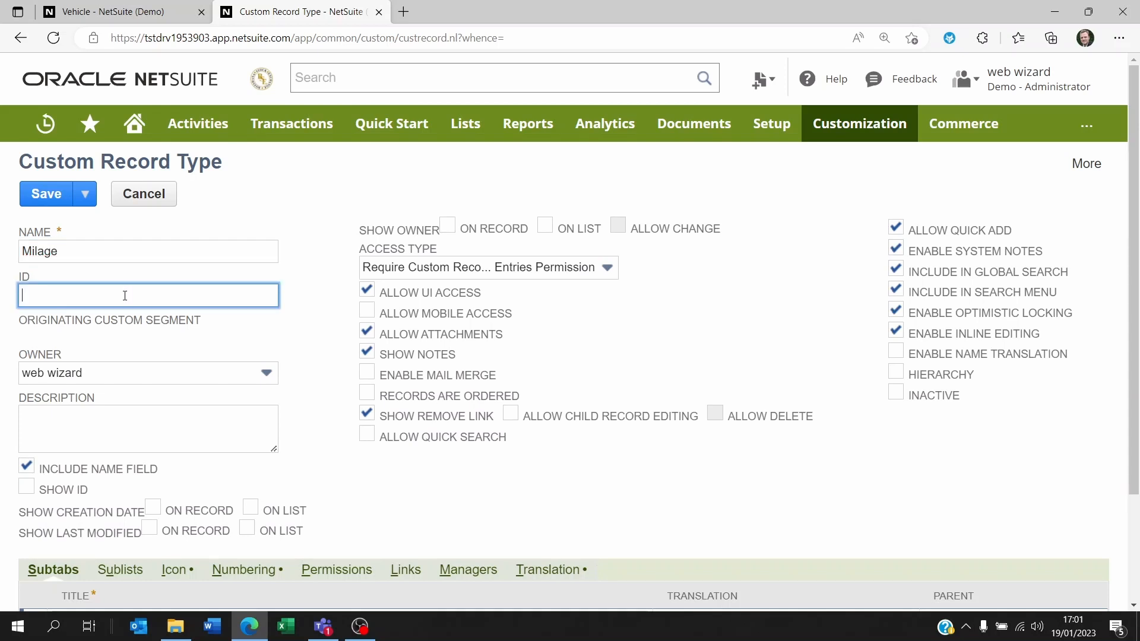
type("_milage")
left_click(335, 179)
Exclude the name field from the Milage record type and save it
scroll(327, 269, "down", 3)
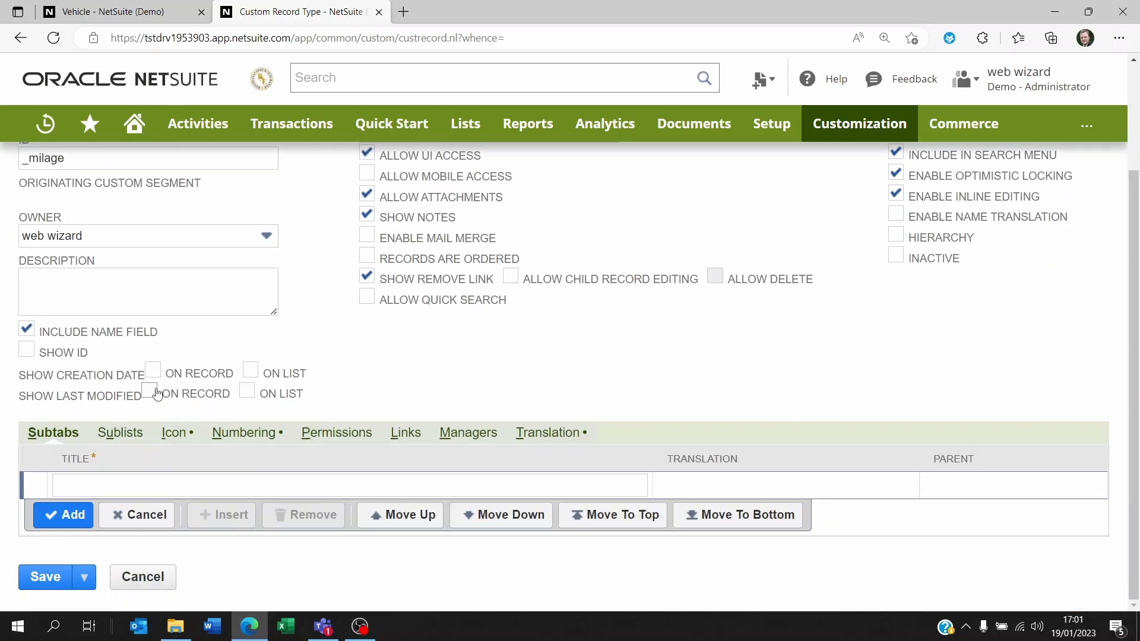
scroll(155, 387, "up", 1)
left_click(26, 412)
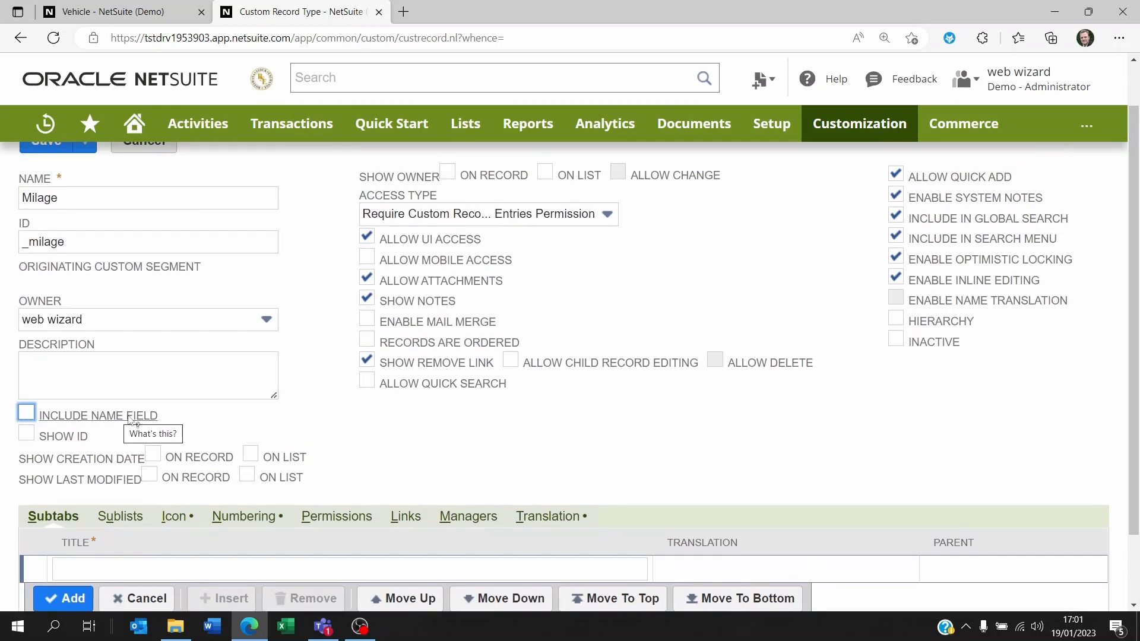
scroll(89, 356, "down", 2)
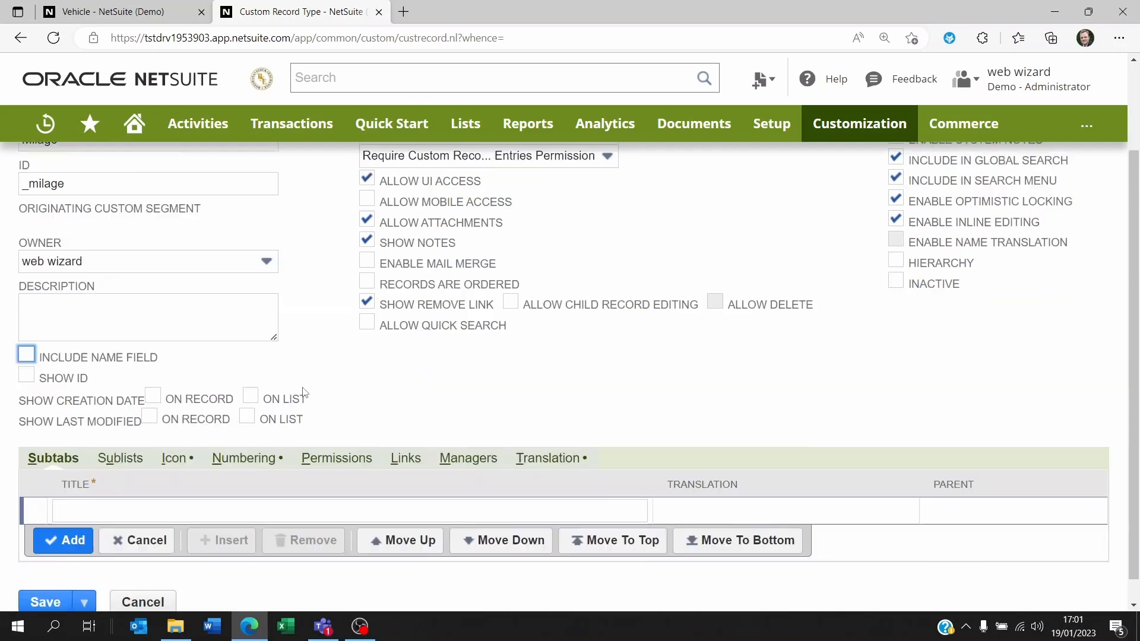
scroll(63, 284, "up", 3)
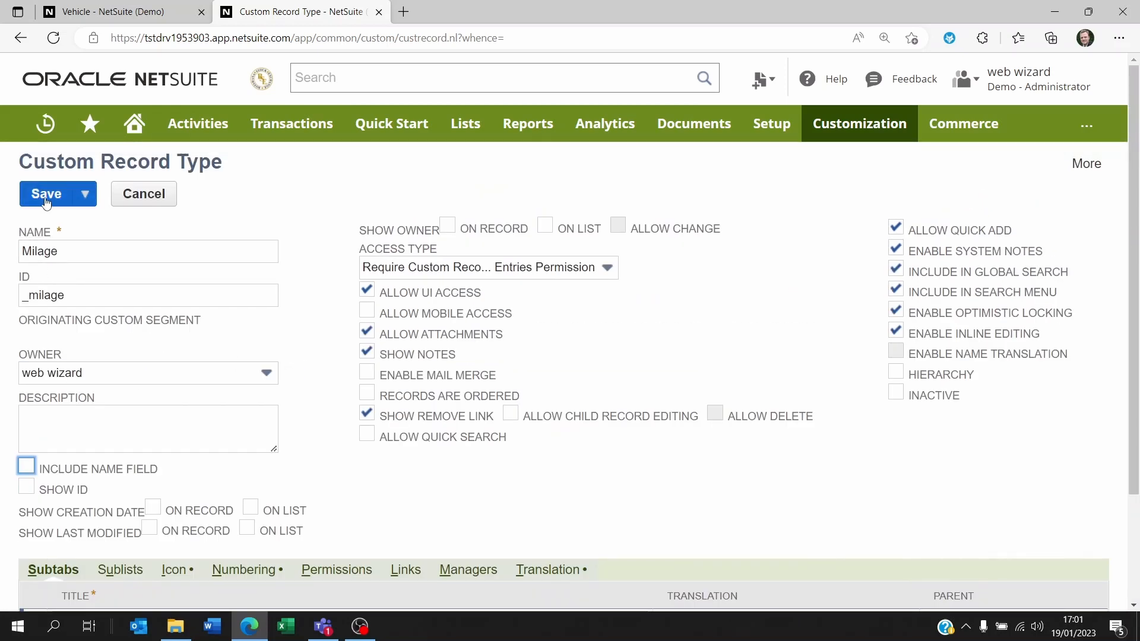
scroll(101, 414, "down", 2)
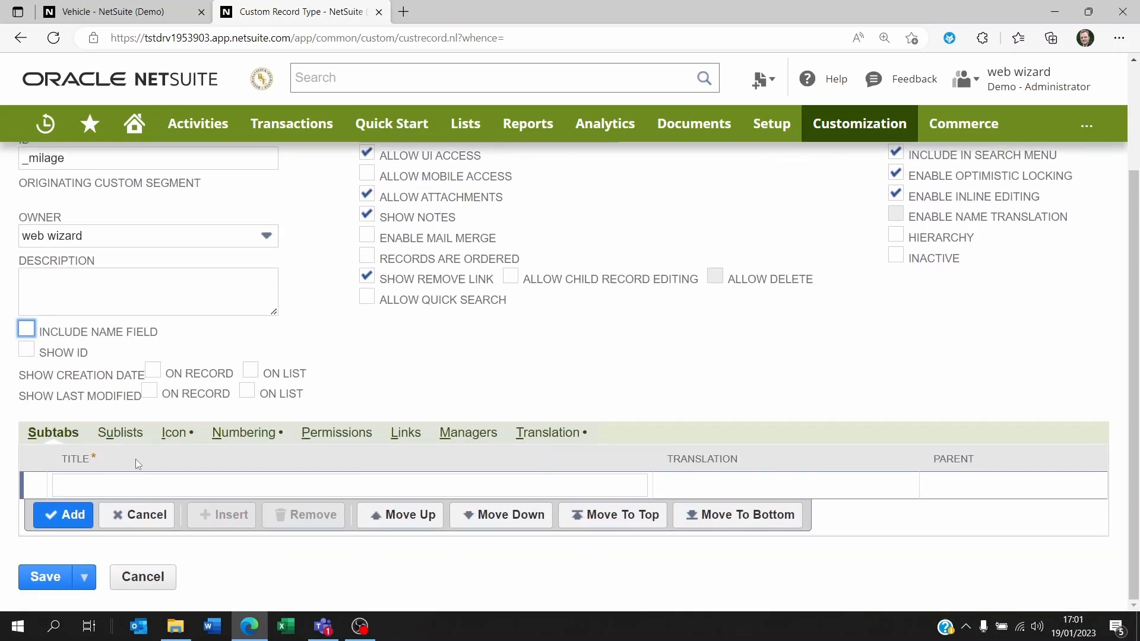
scroll(136, 458, "up", 3)
left_click(57, 199)
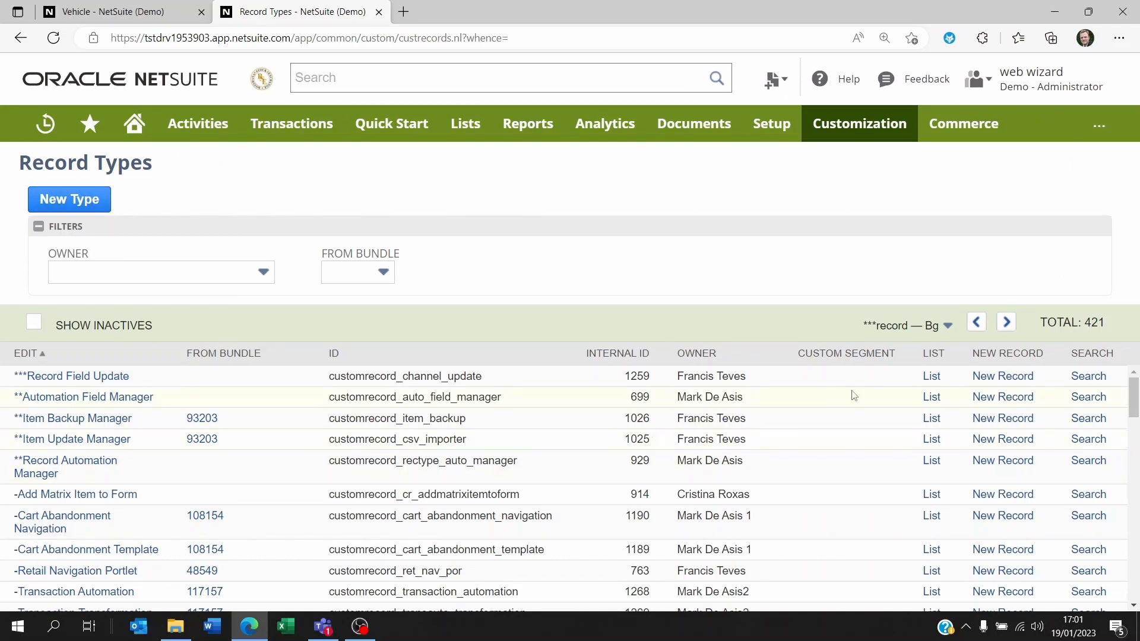
Reopen the Milage record type and add a new field labelled Vehicle with the ID _vehicle
left_click(929, 326)
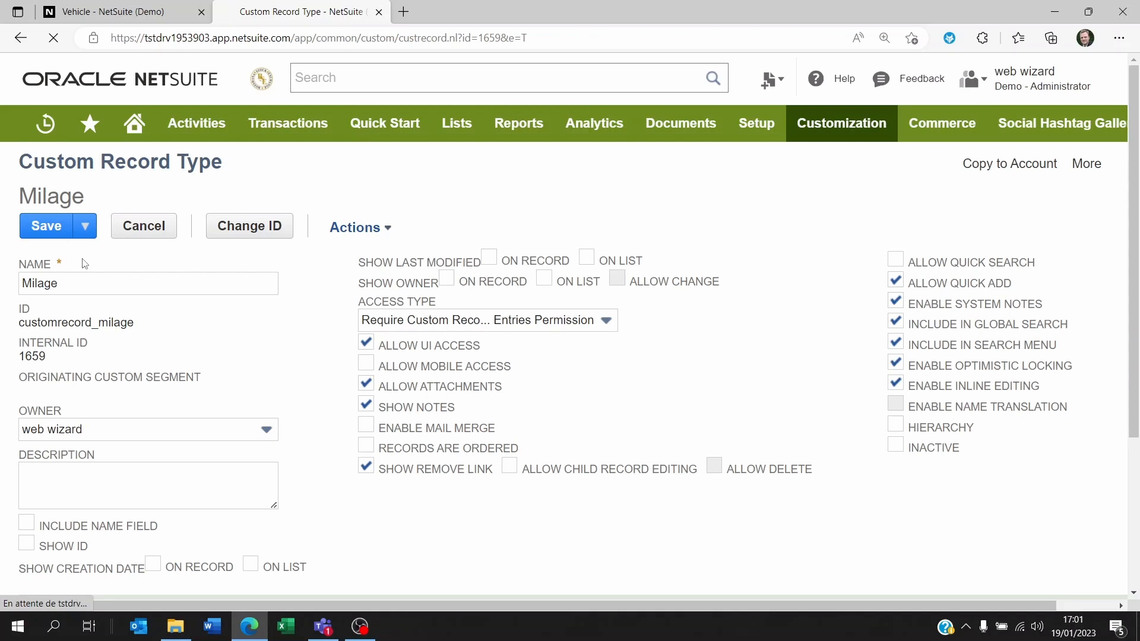
scroll(128, 327, "down", 3)
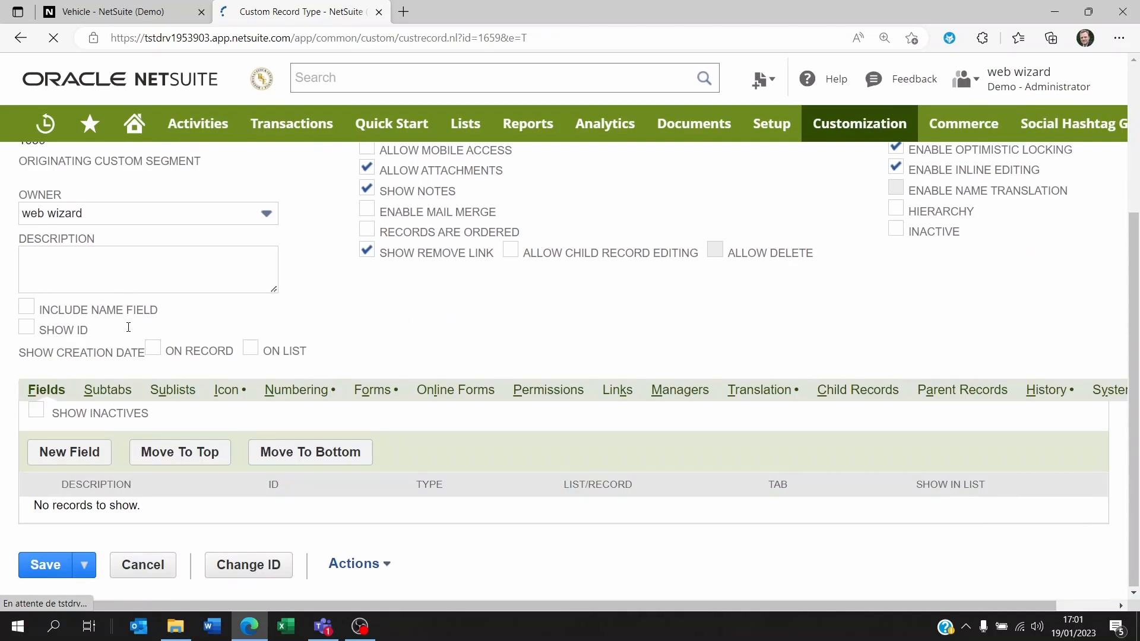
left_click(85, 458)
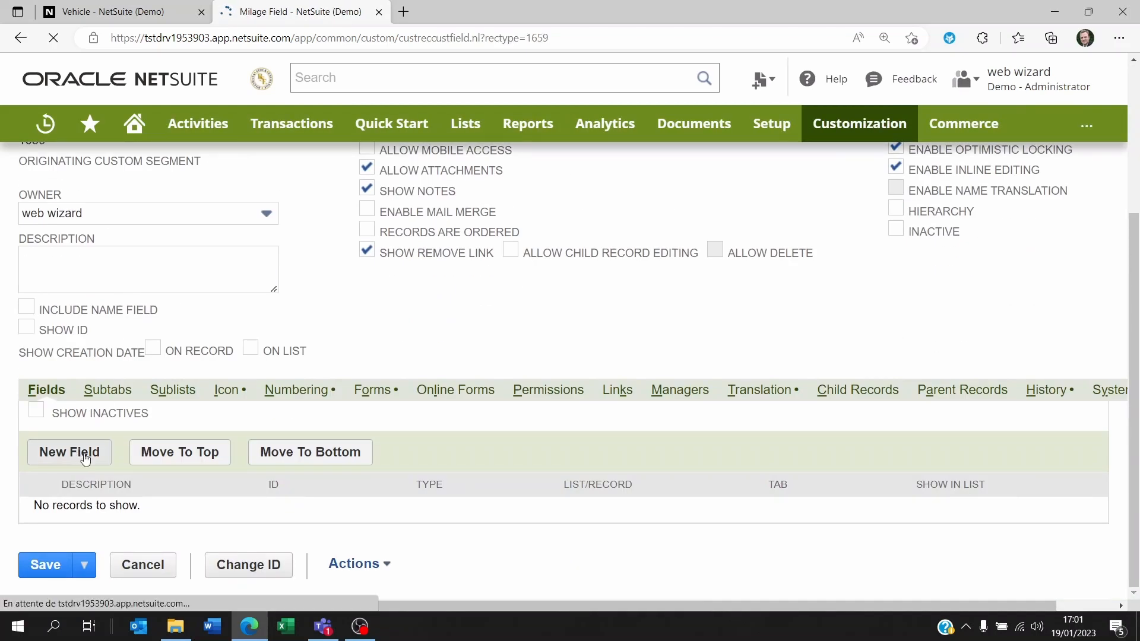
left_click(112, 257)
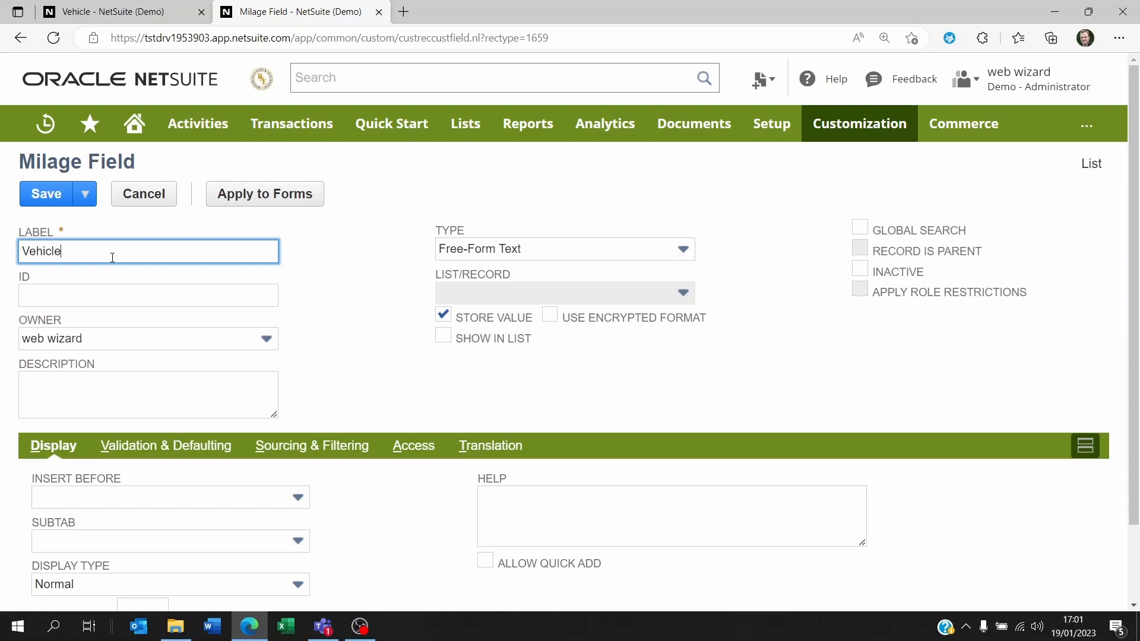
left_click(100, 296)
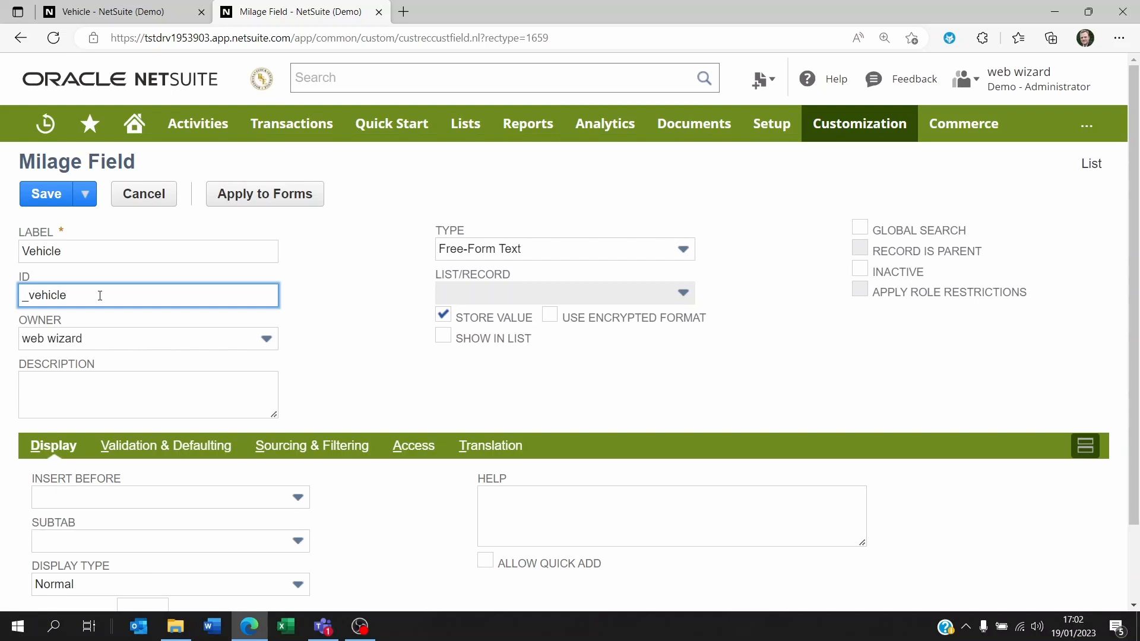
Set the Vehicle field's type to List/Record and link it to the Vehicle record
left_click(552, 250)
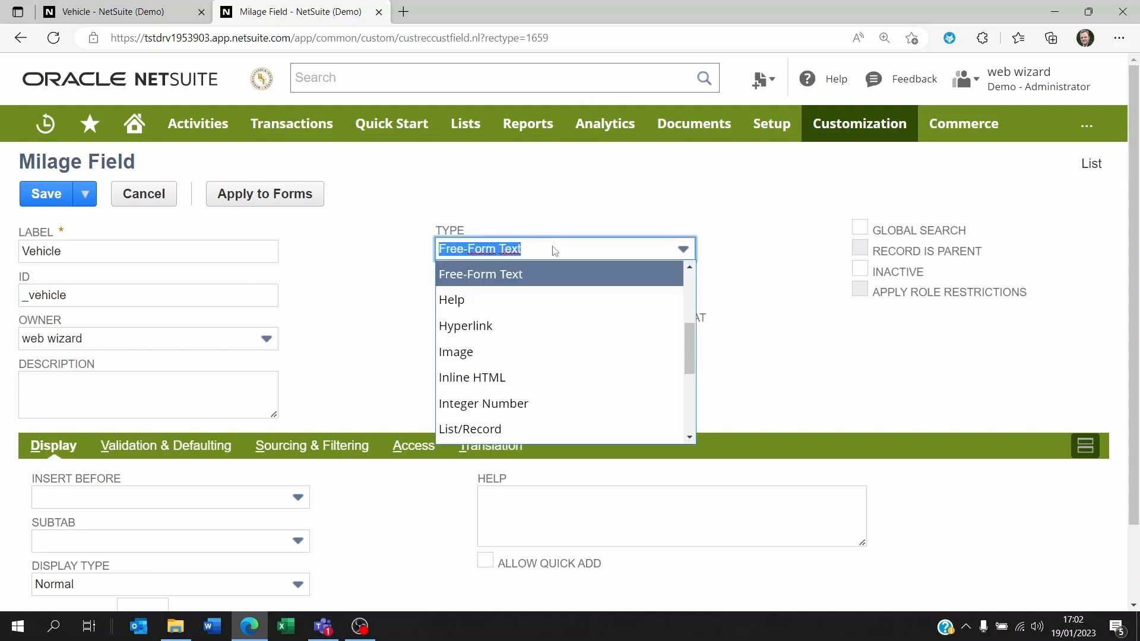
type("l")
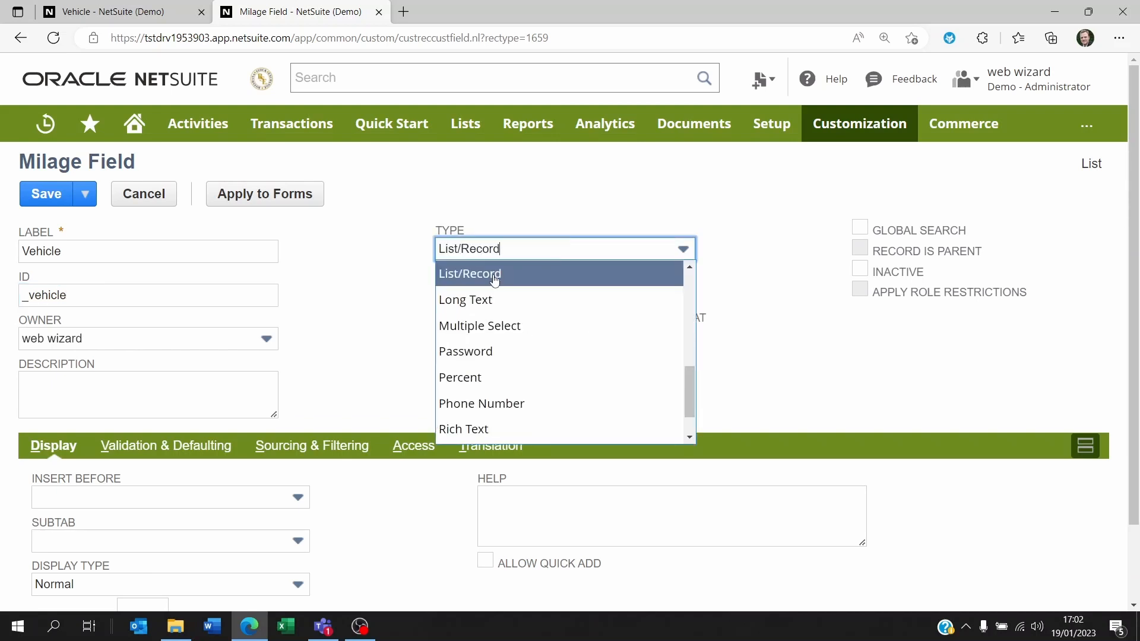
left_click(488, 277)
left_click(486, 295)
type("Vehicle")
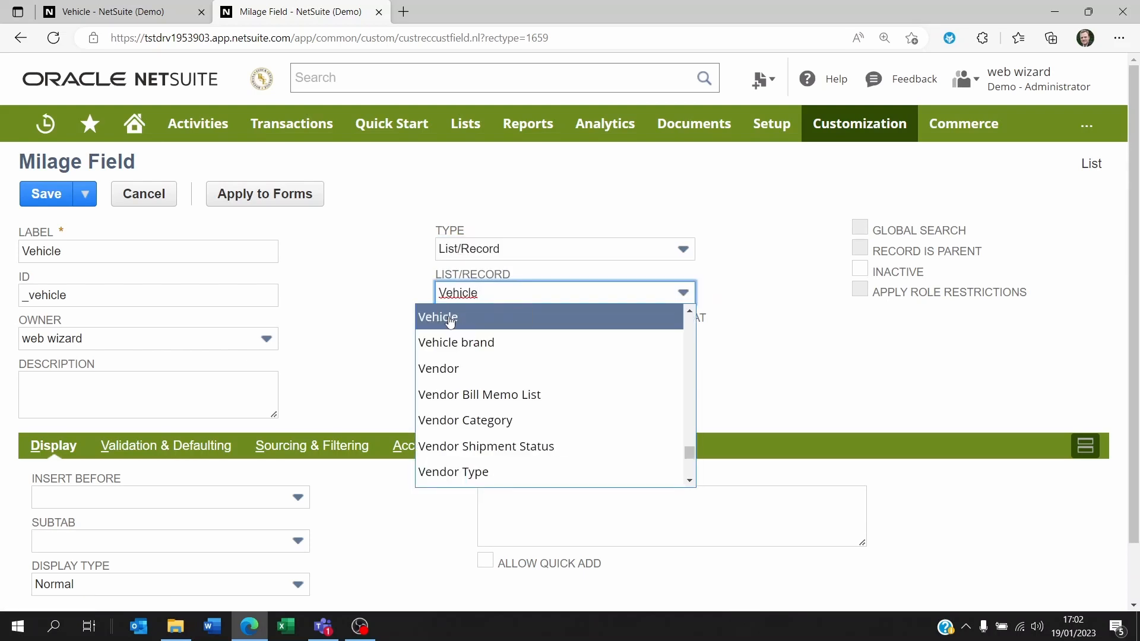
left_click(453, 318)
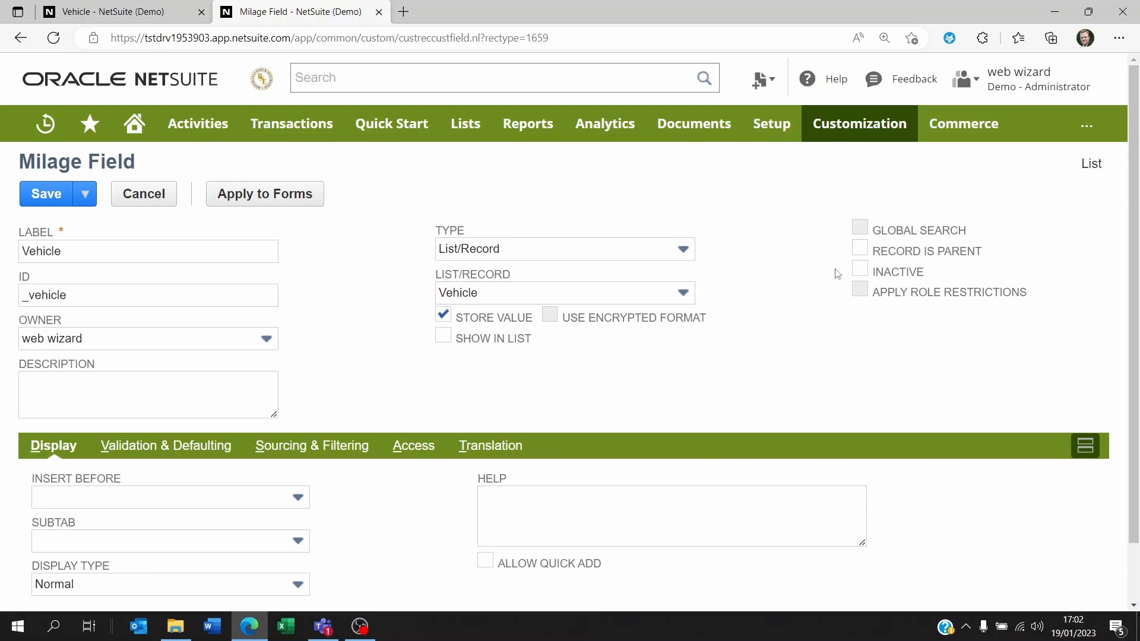
Mark the linked record as parent, allow quick add, set the parent subtab to Usage, and save the field while starting another
left_click(860, 250)
scroll(505, 319, "down", 1)
scroll(506, 319, "down", 1)
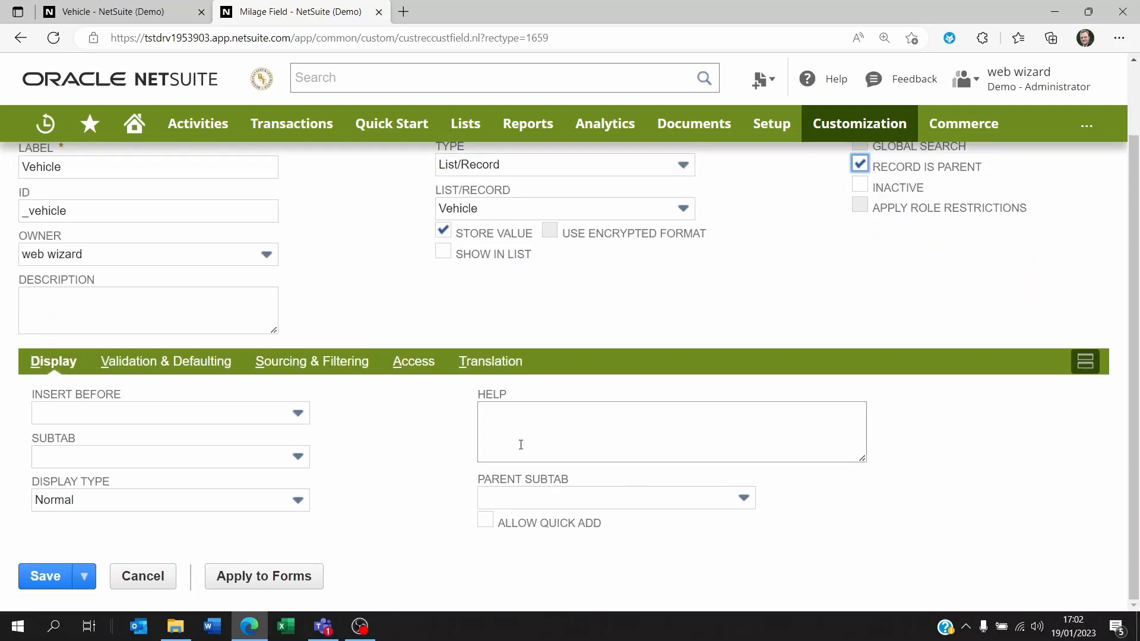
left_click(483, 523)
left_click(521, 499)
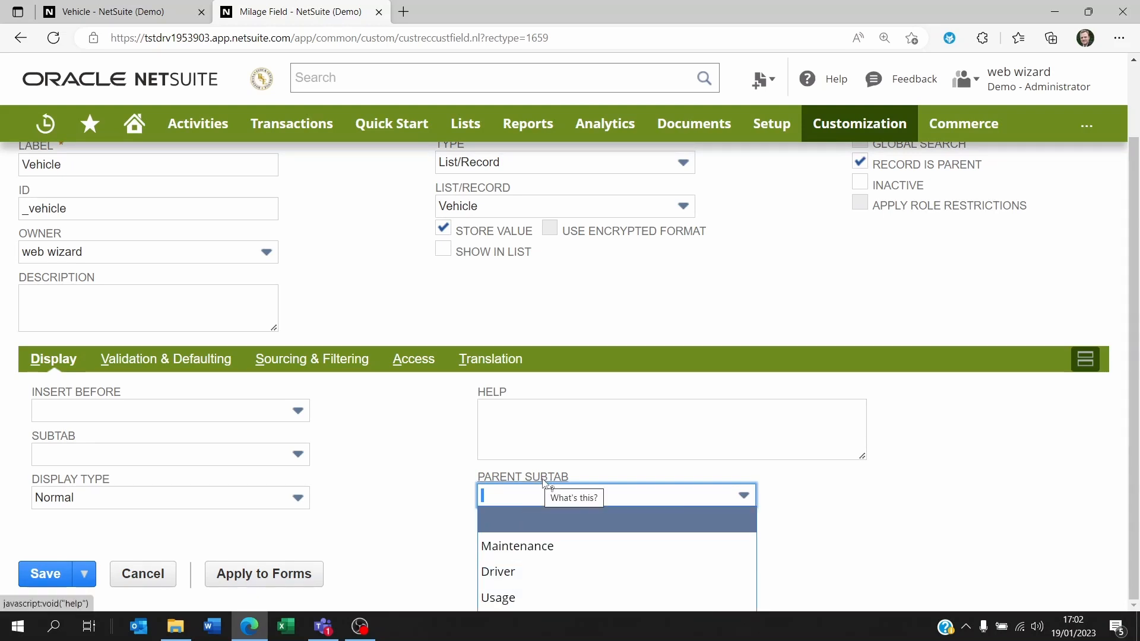
left_click(506, 597)
scroll(442, 477, "up", 2)
mouse_move(86, 201)
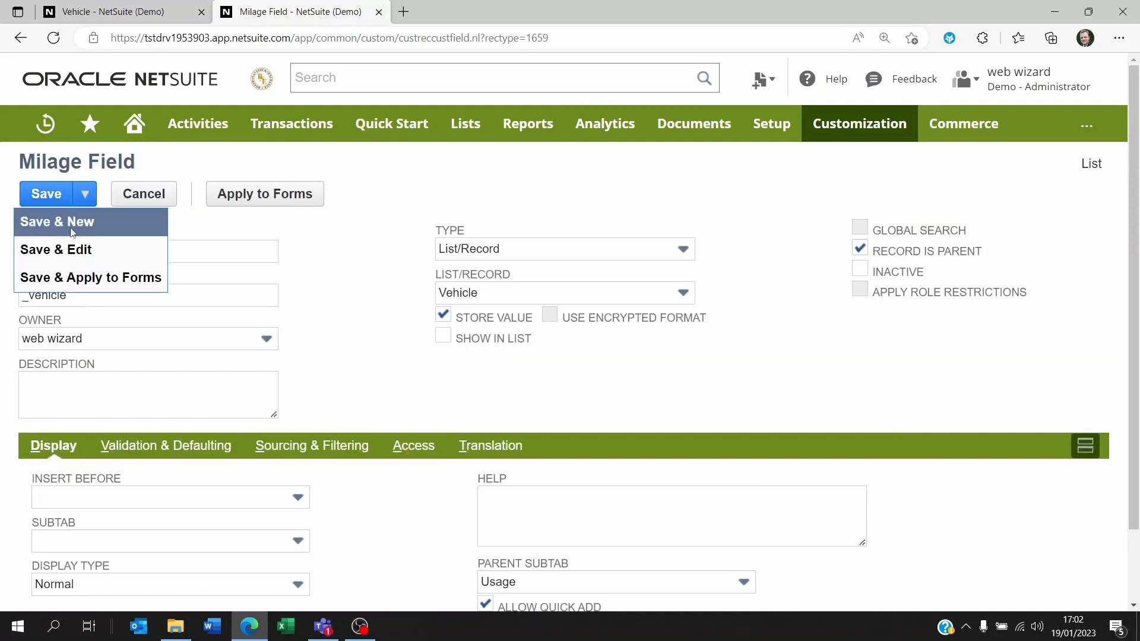
left_click(76, 222)
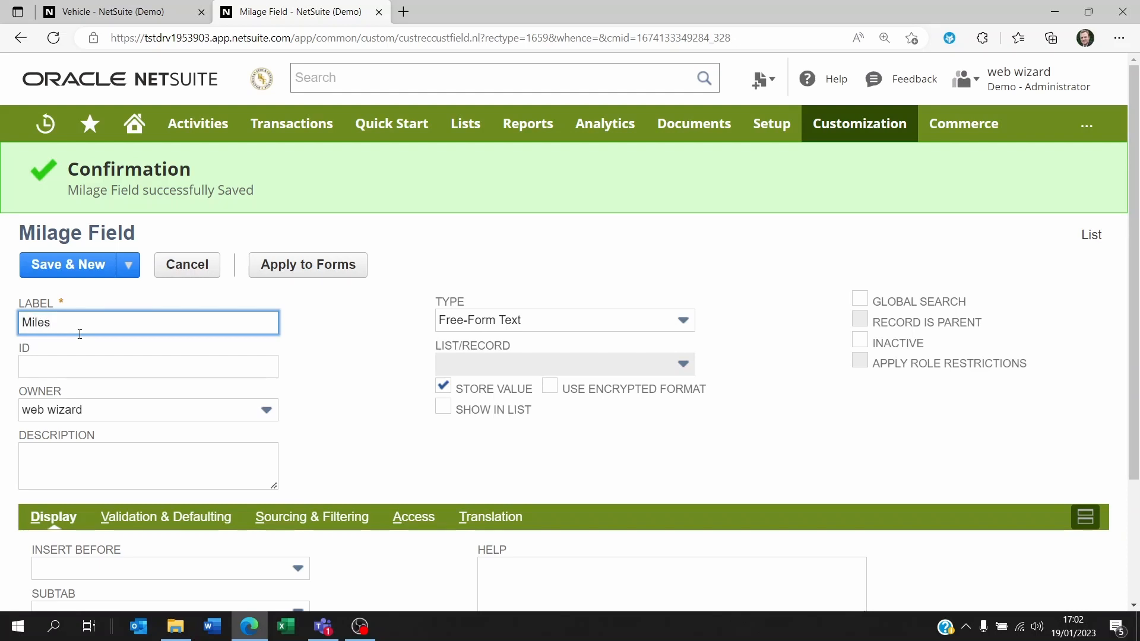
Give the Miles field the ID _miles and type Integer Number, allow quick add, and save it while starting another field
left_click(83, 372)
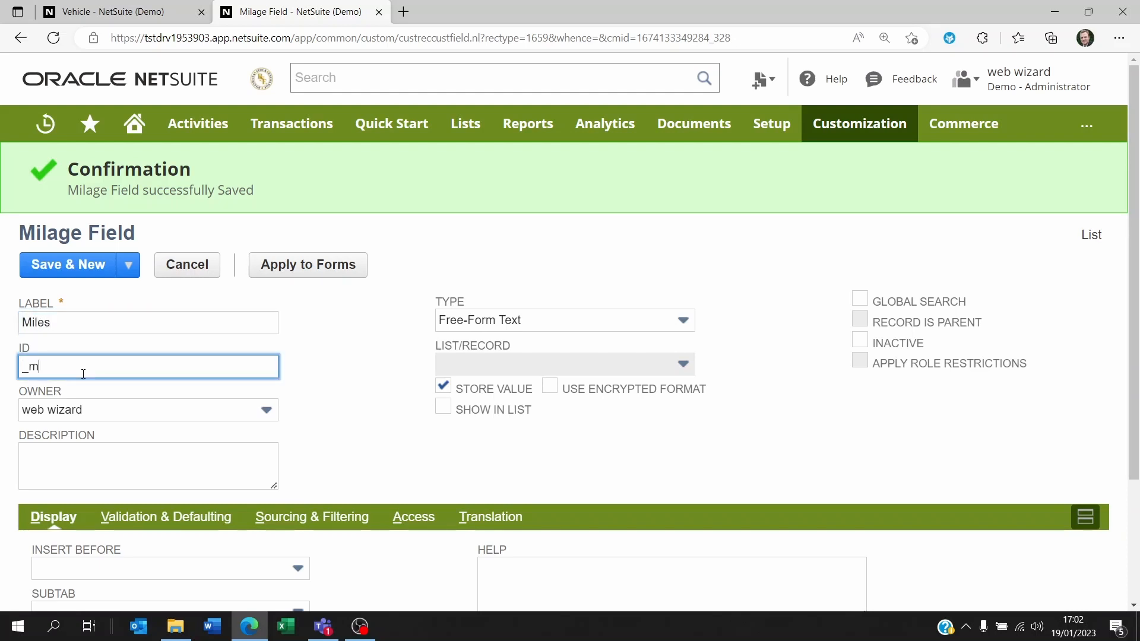
left_click(561, 321)
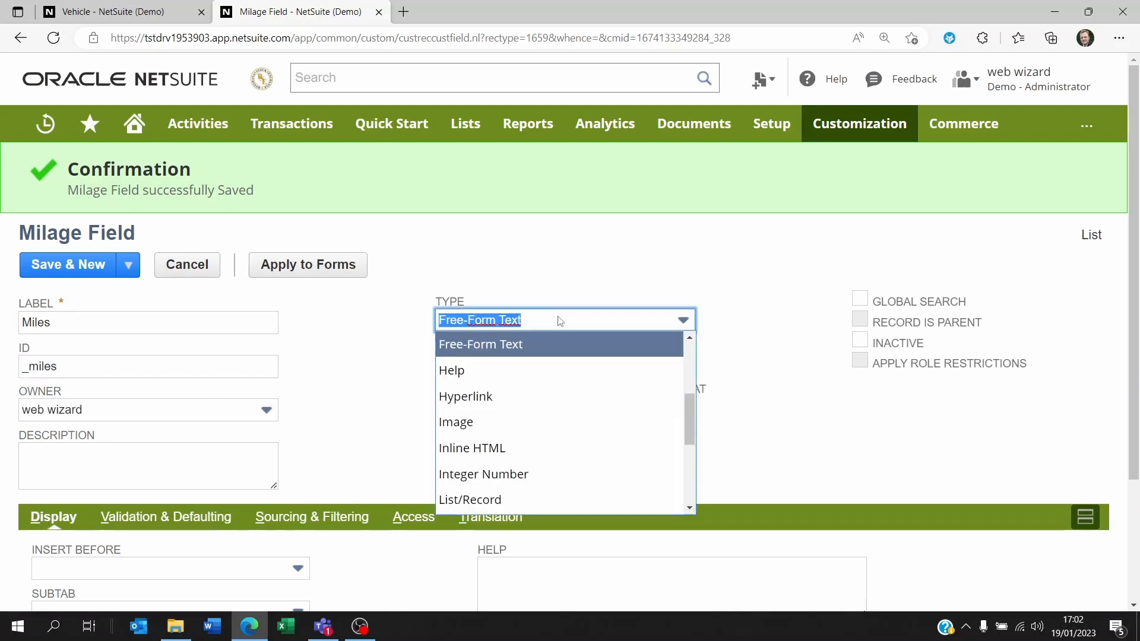
left_click(515, 473)
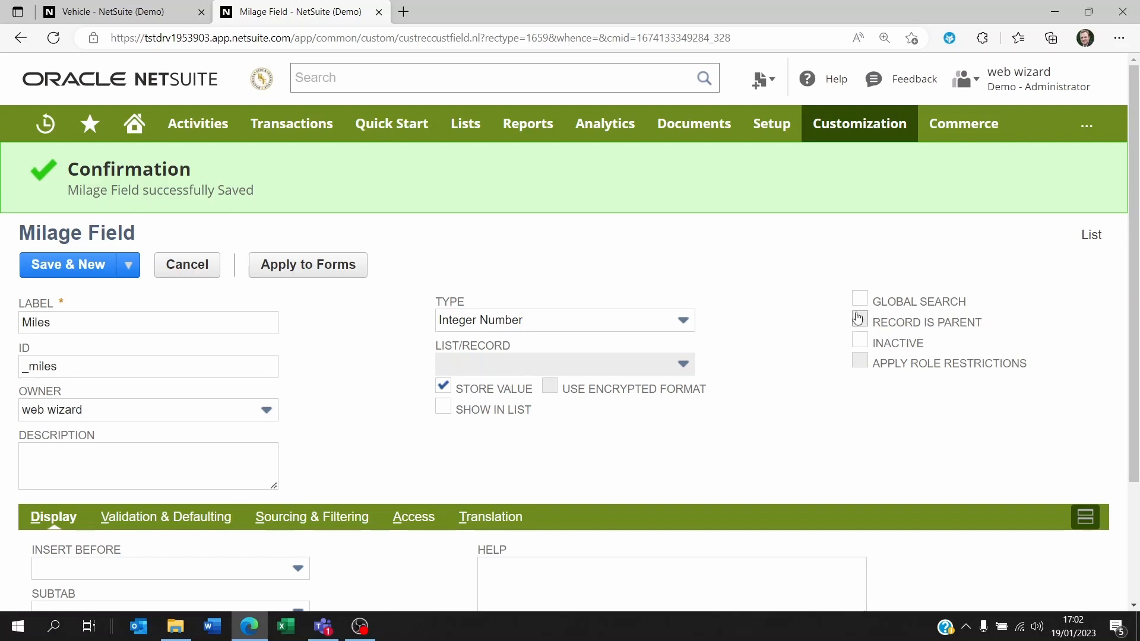
scroll(454, 454, "down", 3)
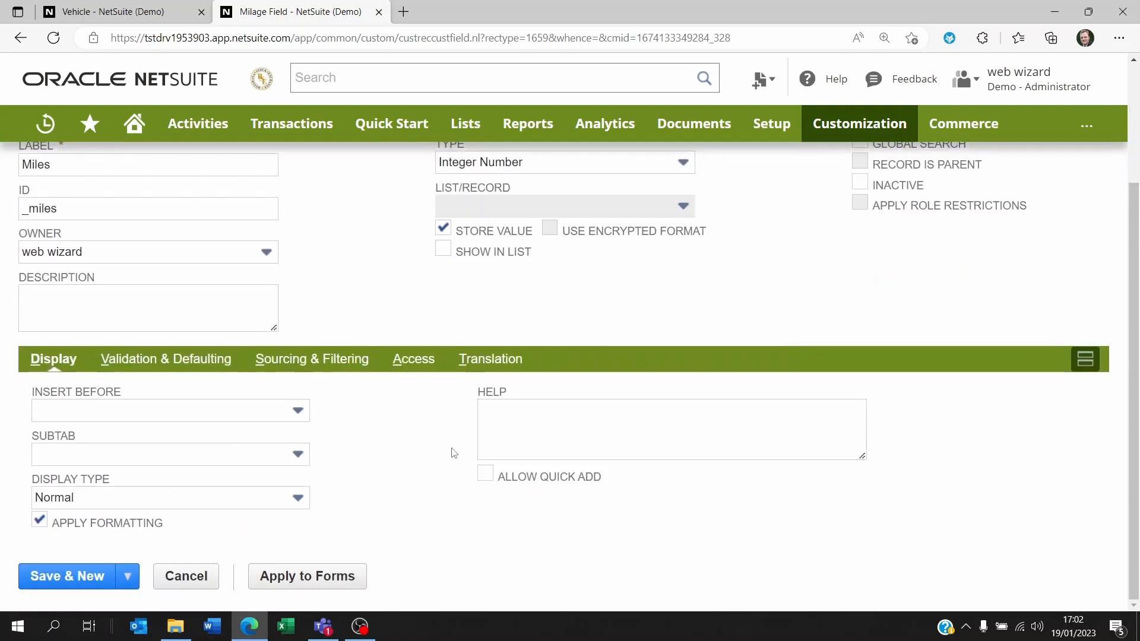
left_click(485, 474)
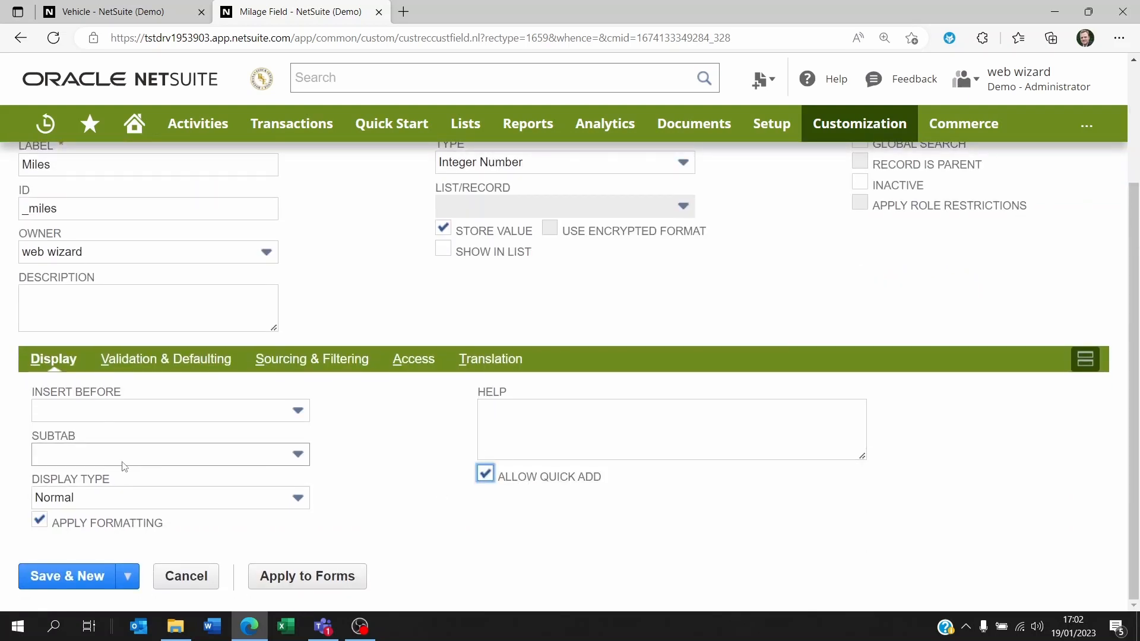
scroll(130, 462, "up", 3)
left_click(92, 267)
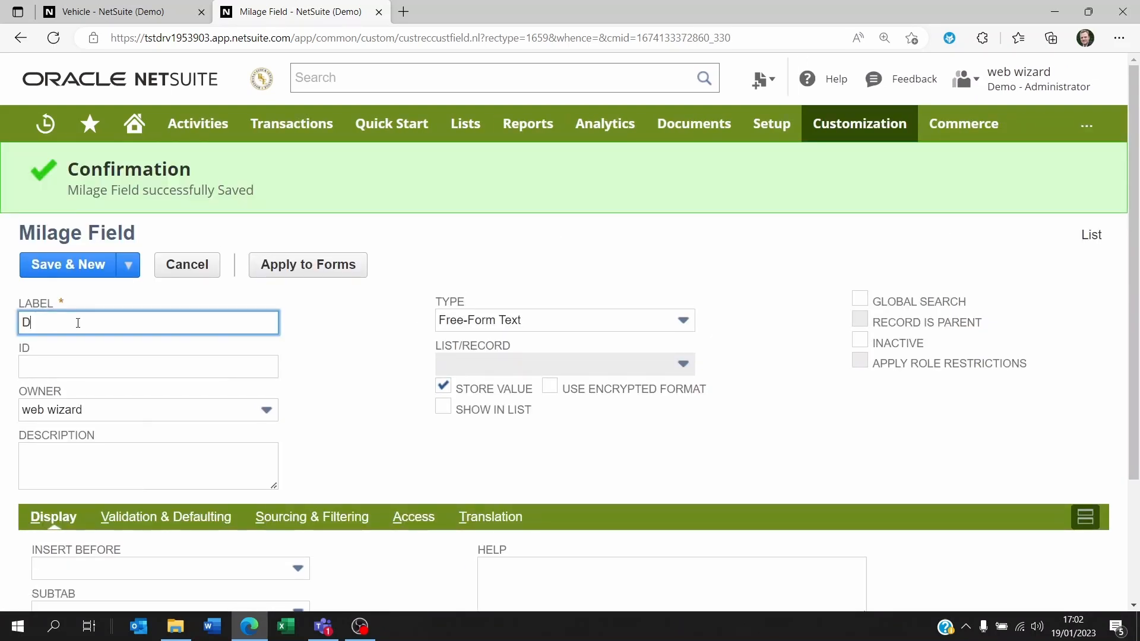
Label the new Milage field Date, give it the ID _date, and set its type to Date
type("ate")
left_click(66, 367)
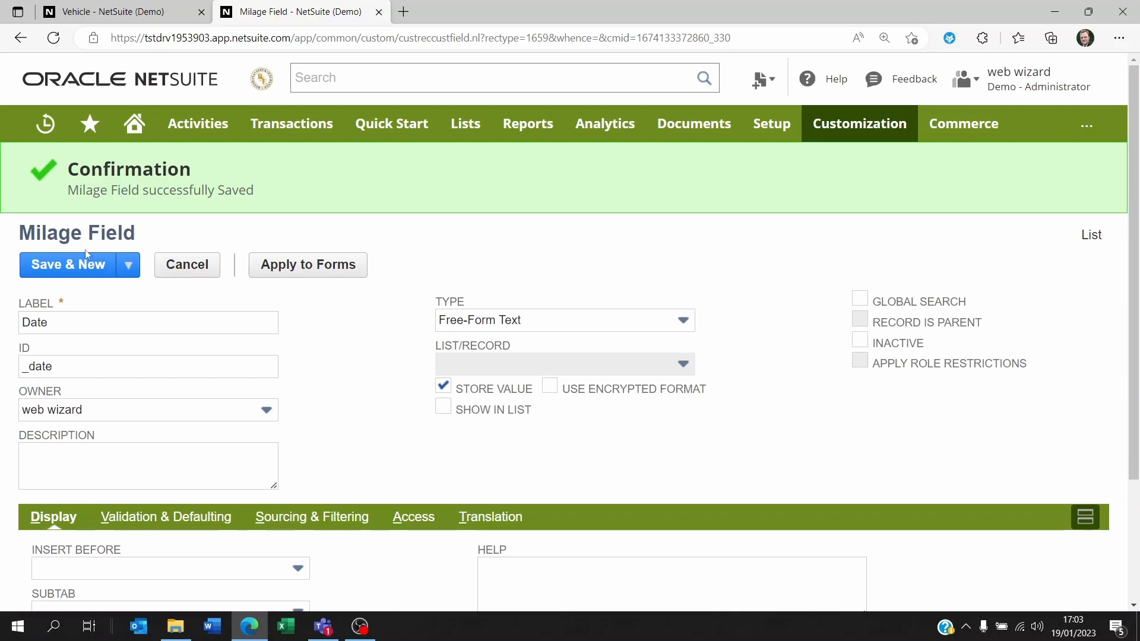
left_click(34, 320)
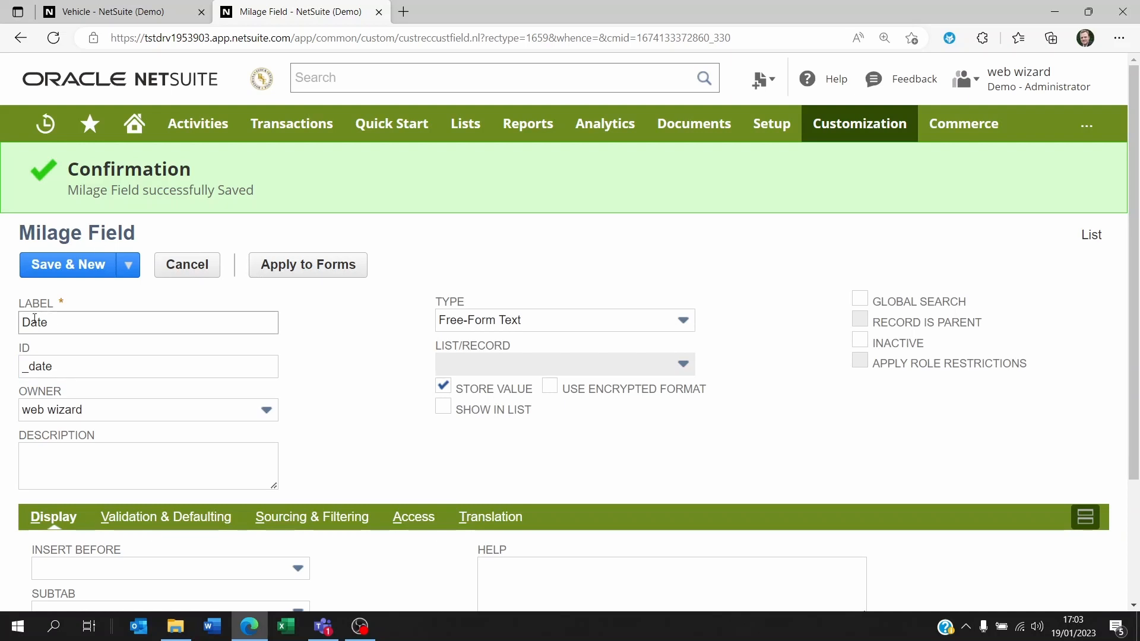
left_click(537, 321)
type("Date")
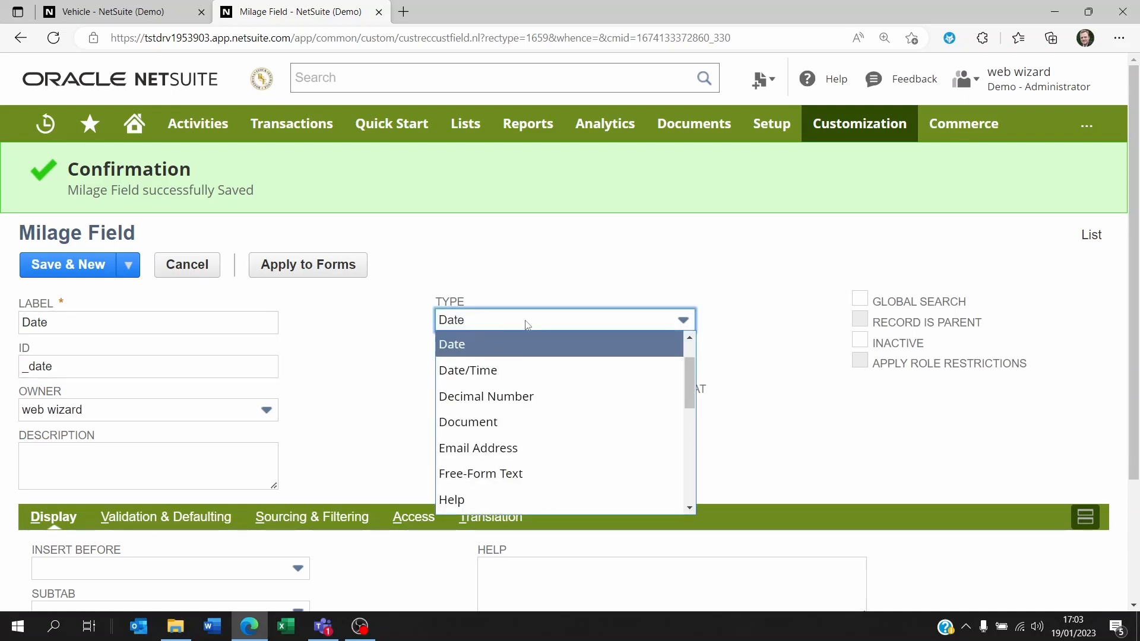
left_click(497, 346)
Show the Date field in lists, allow quick add, and save it, returning to the Milage record type
scroll(666, 380, "down", 2)
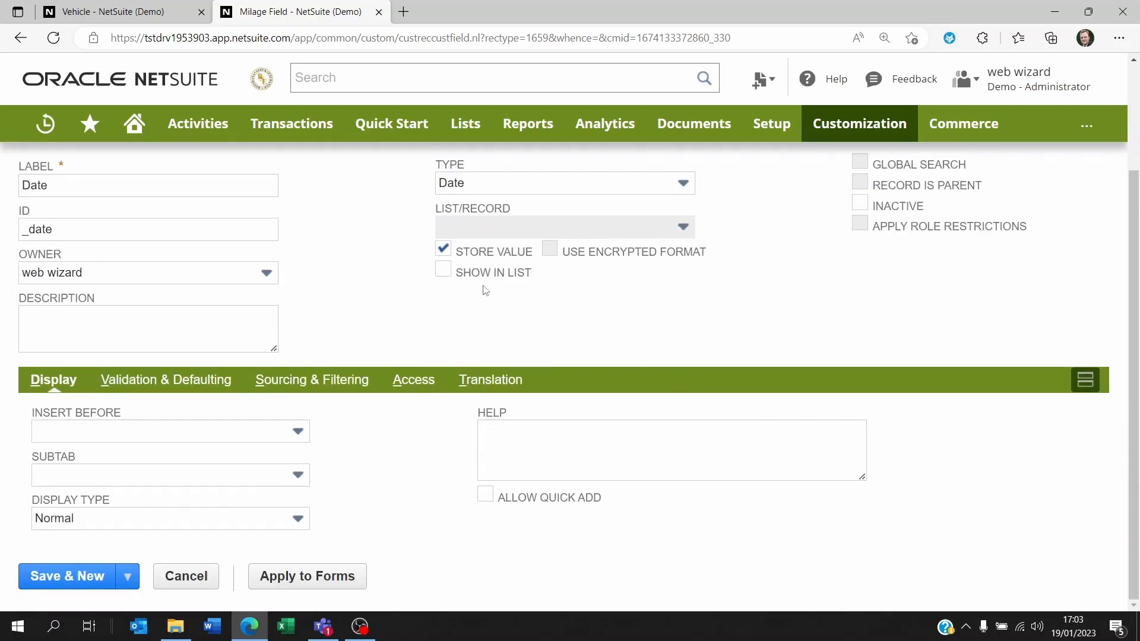
left_click(443, 270)
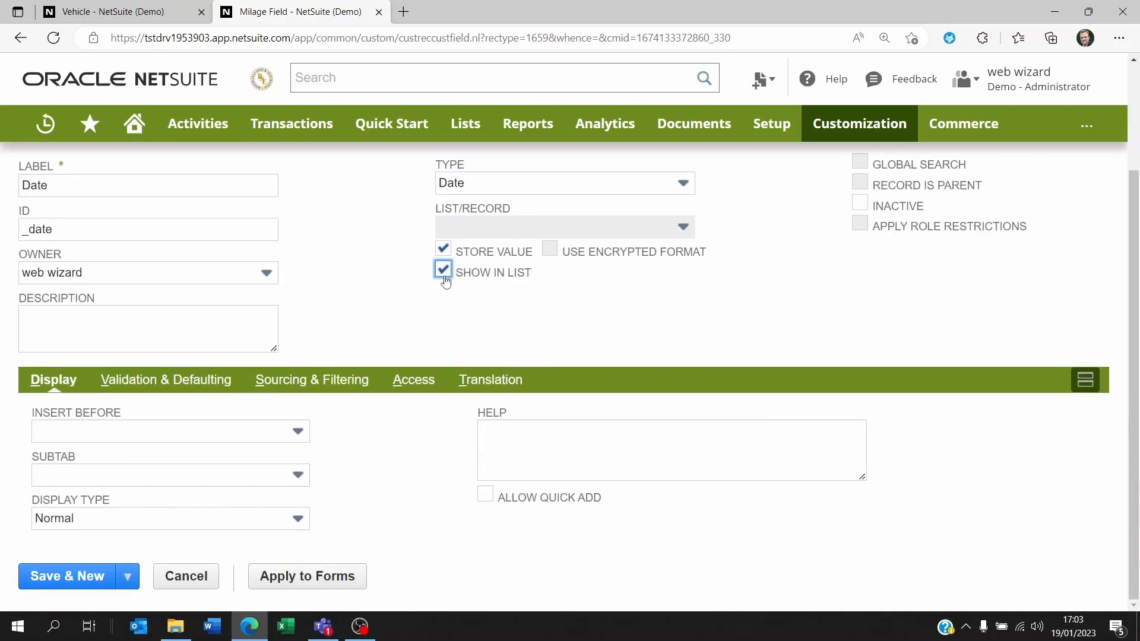
left_click(487, 496)
scroll(330, 386, "up", 3)
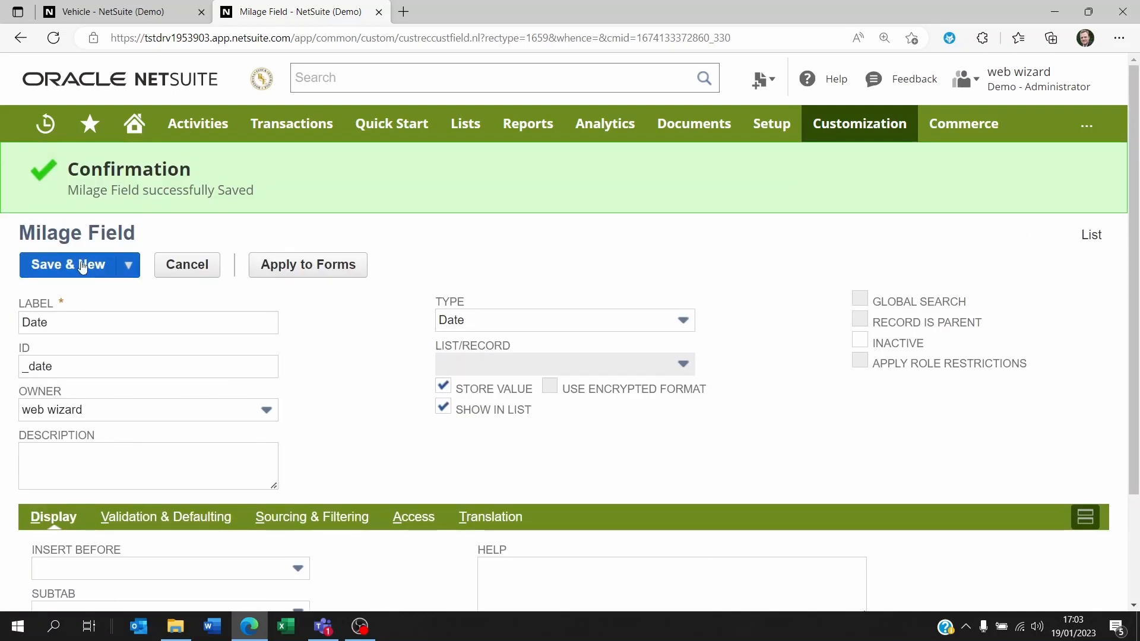
mouse_move(83, 268)
left_click(76, 293)
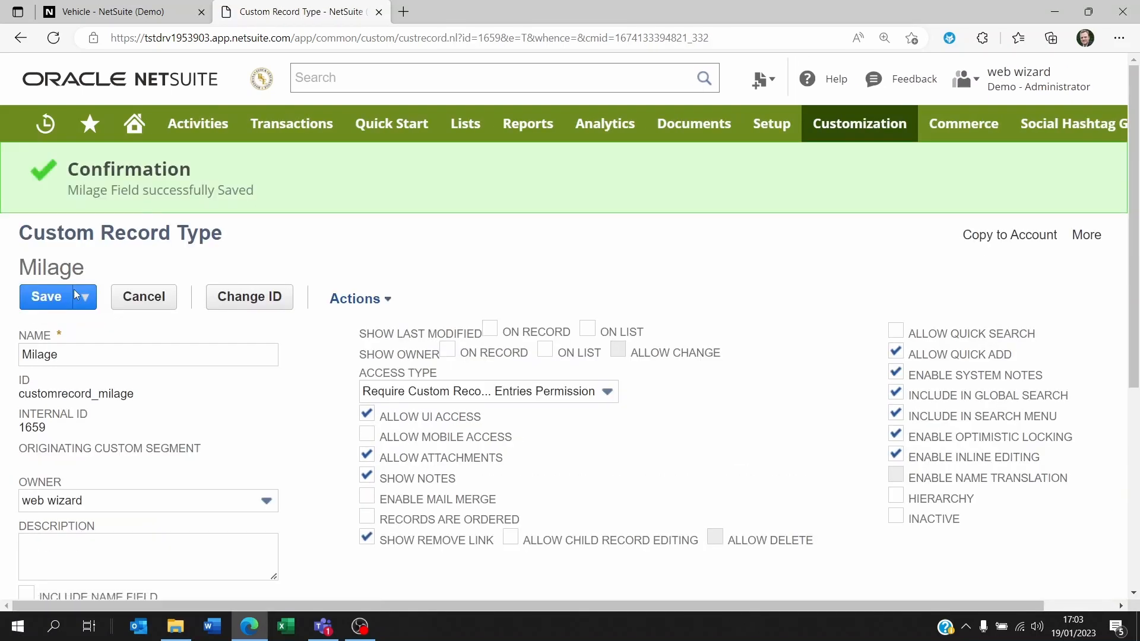
Search all records for 1234 JAN and open the vehicle 1234 JAN 2023
mouse_move(45, 124)
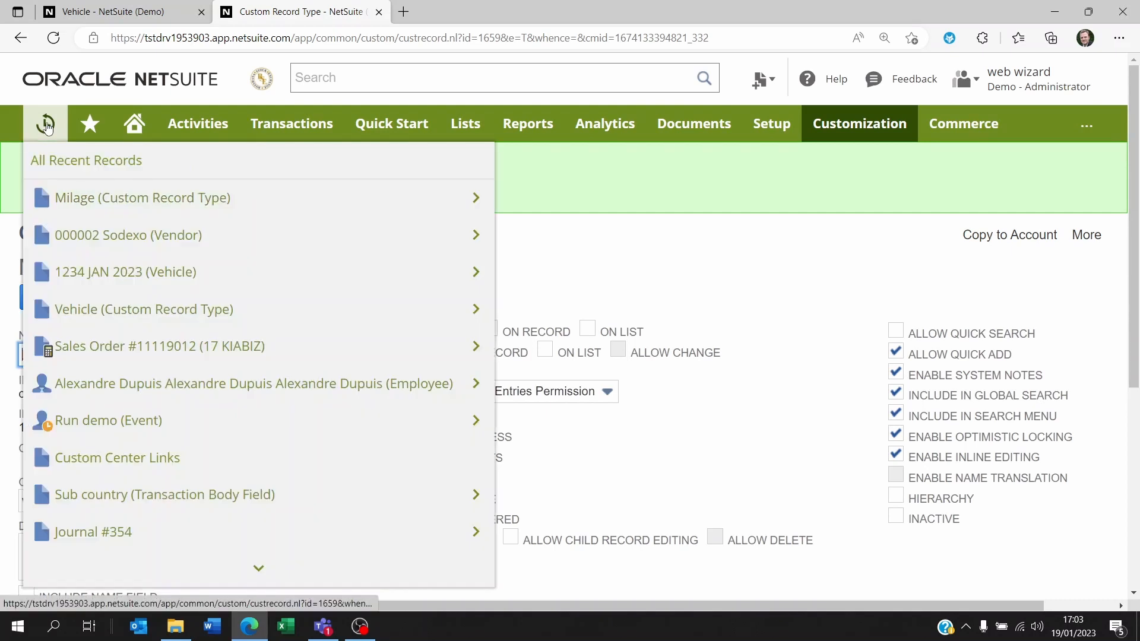
mouse_move(114, 277)
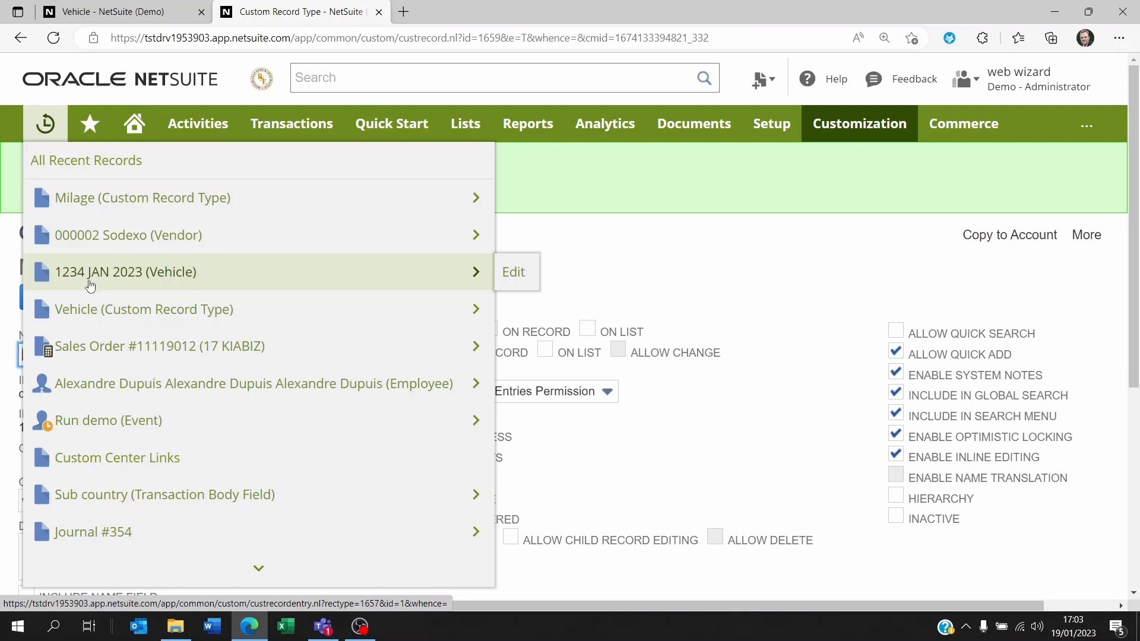
left_click(415, 77)
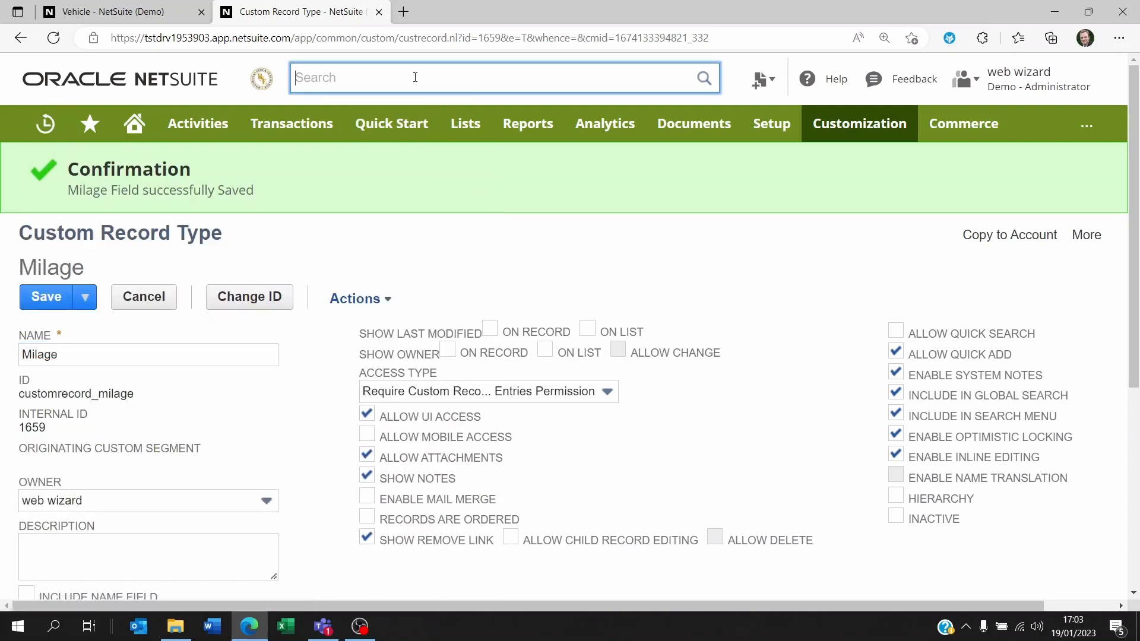
type("123")
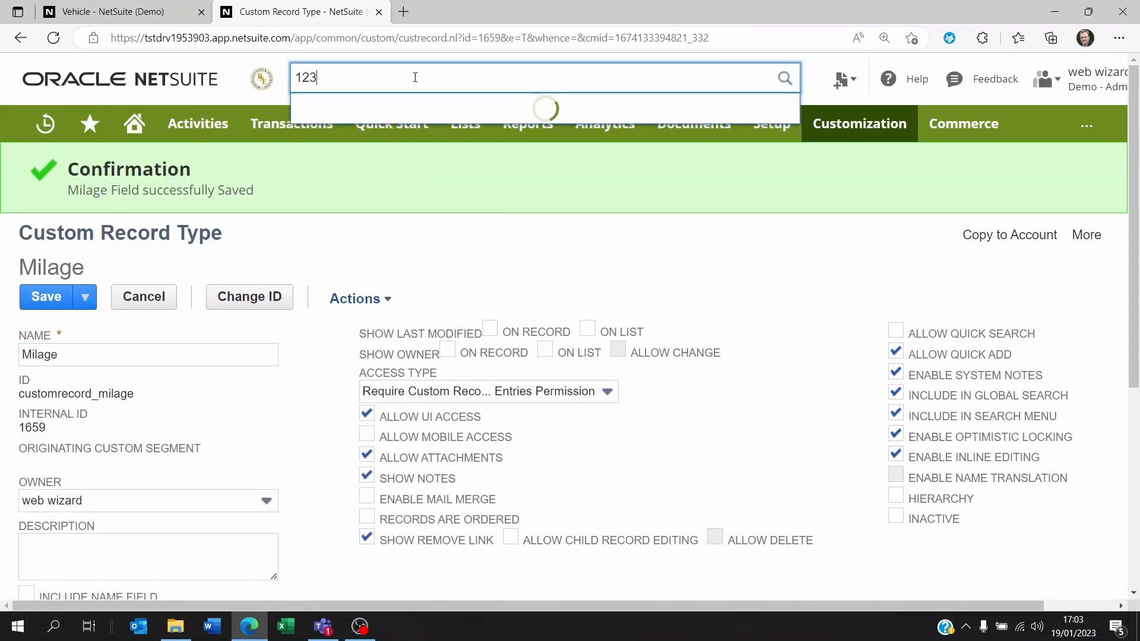
type("4 JA")
key("BackSpace")
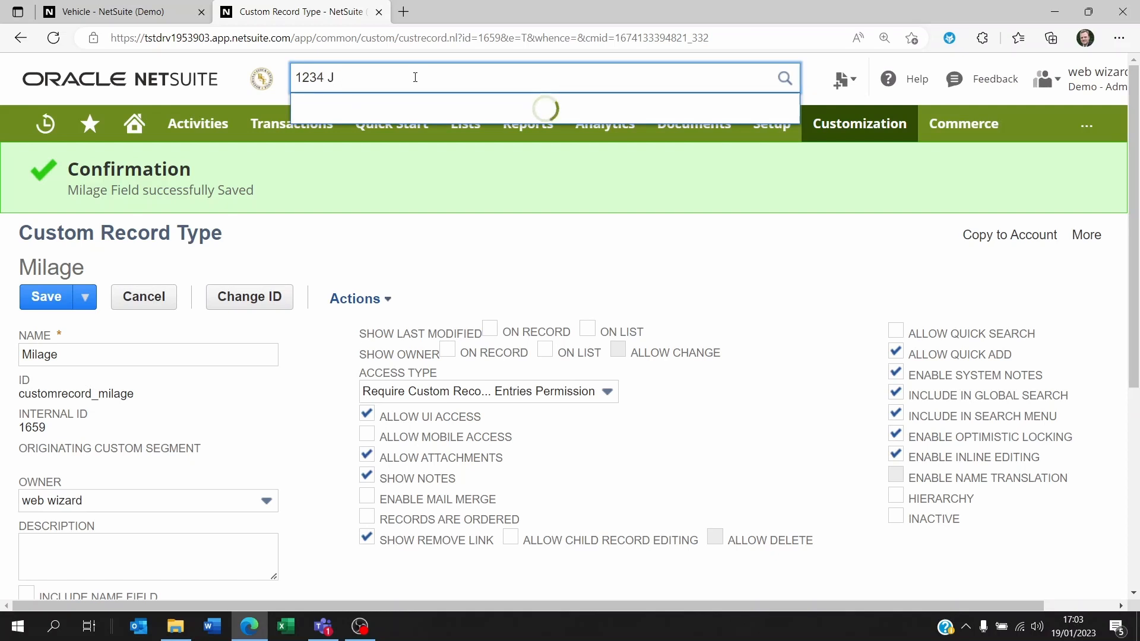
type("AN")
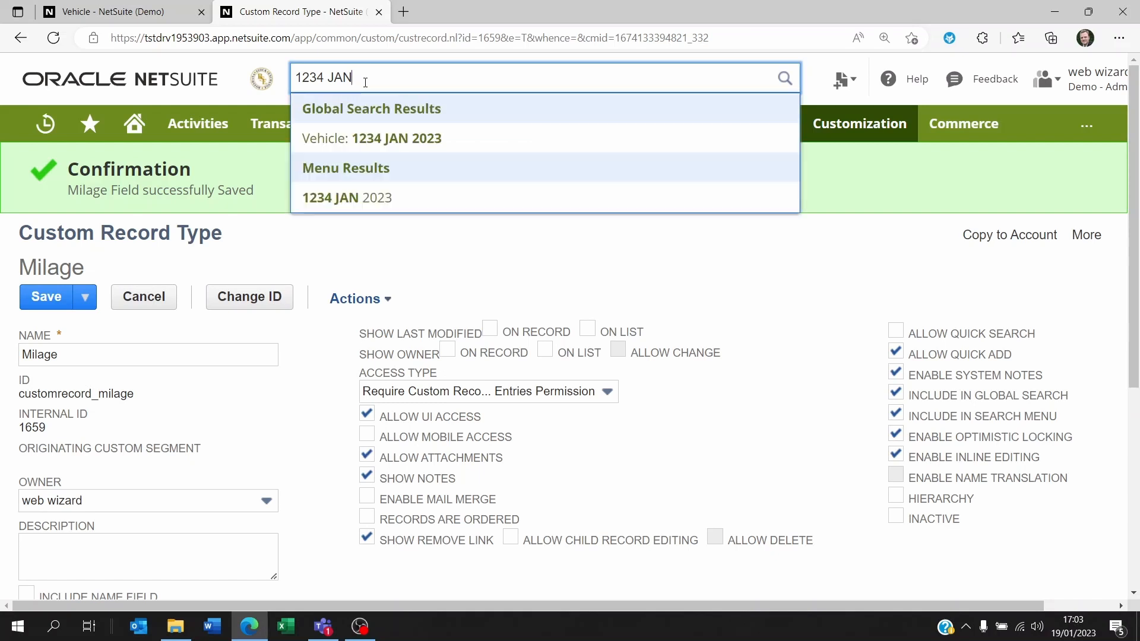
left_click(396, 141)
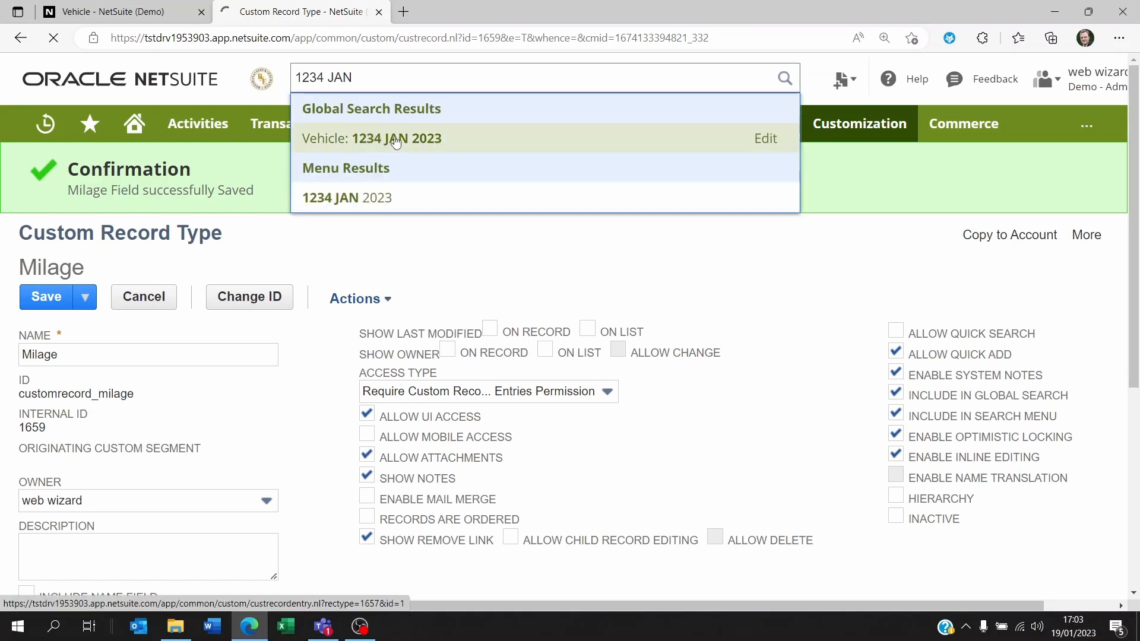
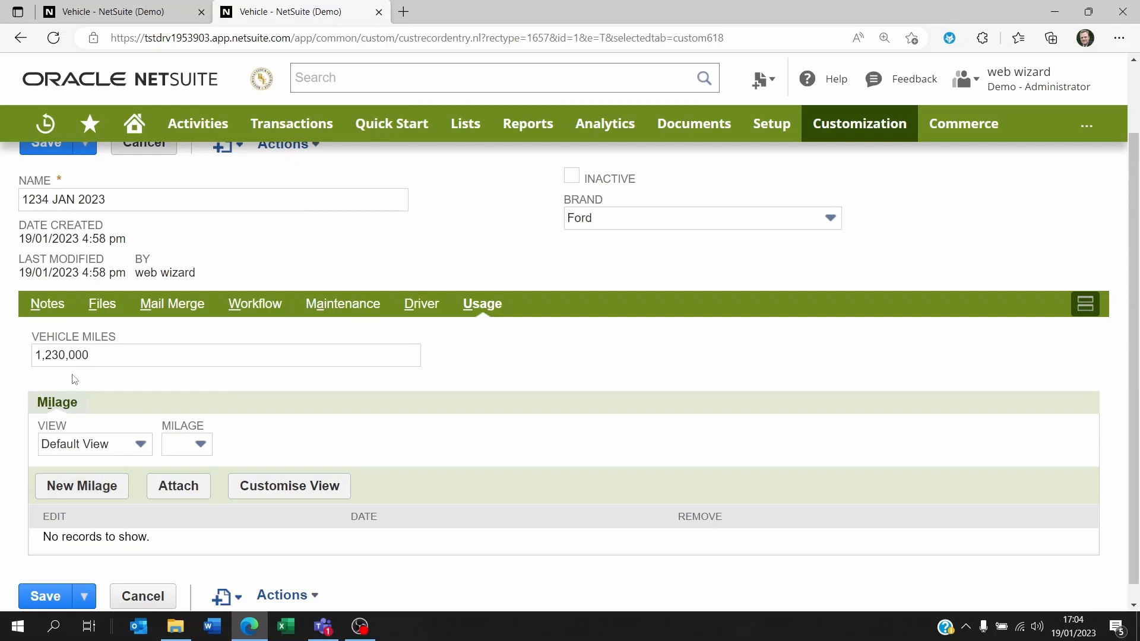
Add and save a Milage record for the vehicle with 123,455 miles dated 19/01/2023, and view it on the vehicle's Usage subtab
left_click_drag(117, 341, 33, 345)
left_click(494, 351)
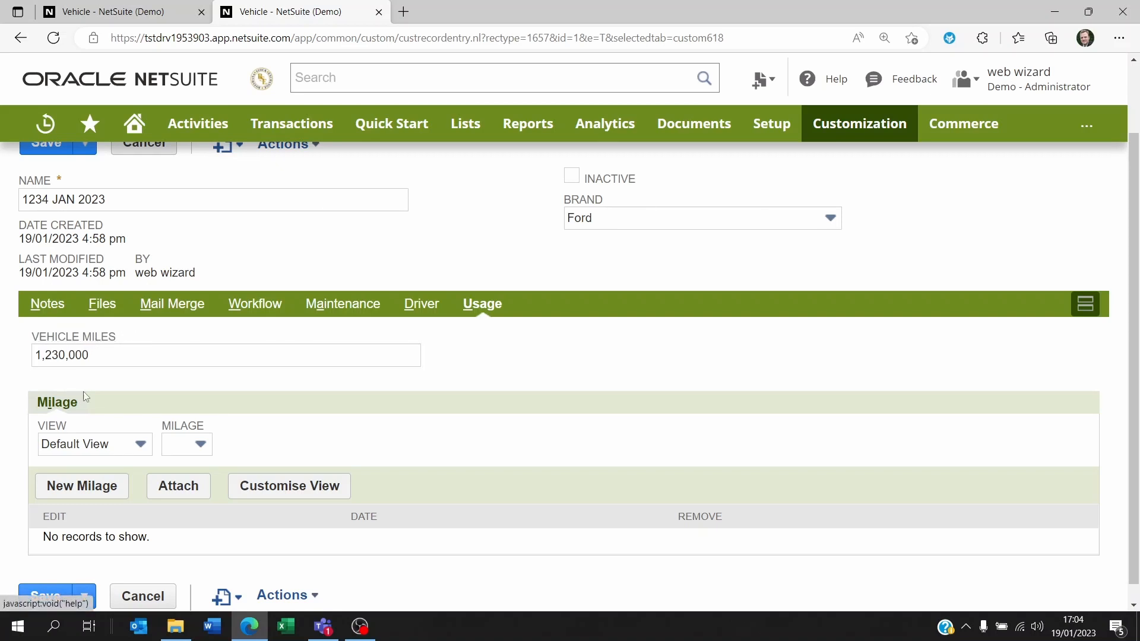
left_click(70, 495)
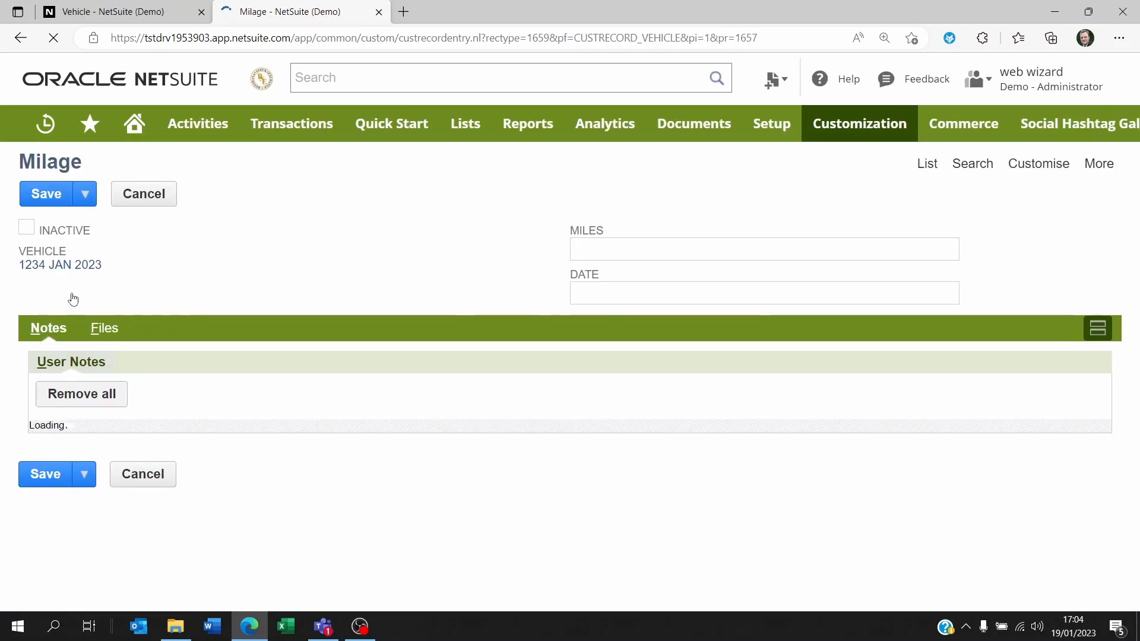
left_click(601, 248)
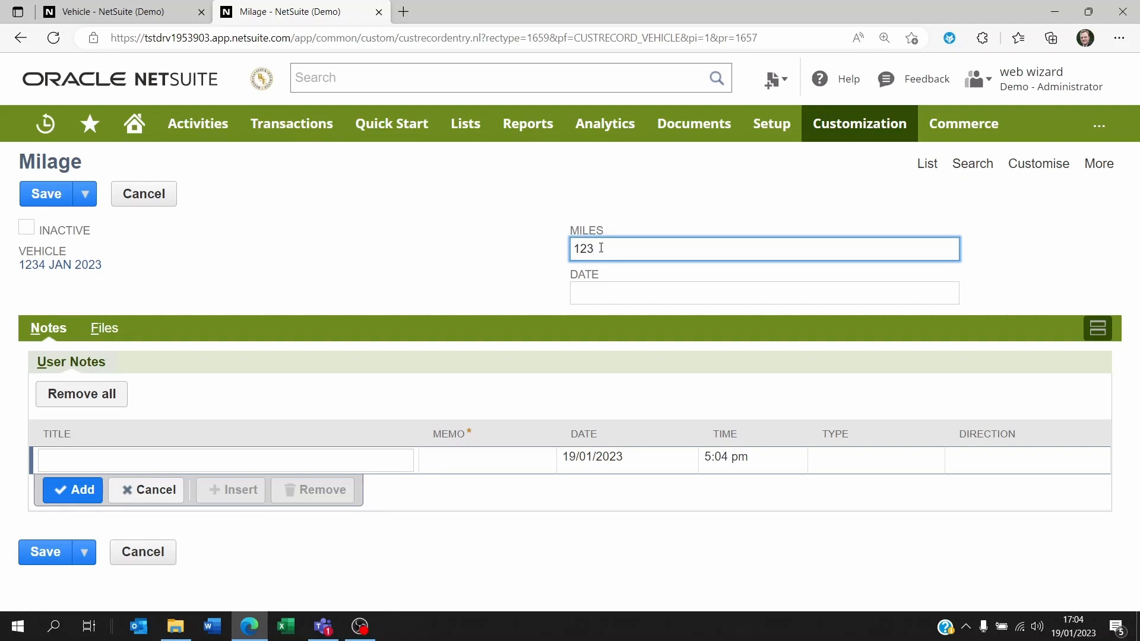
left_click(626, 301)
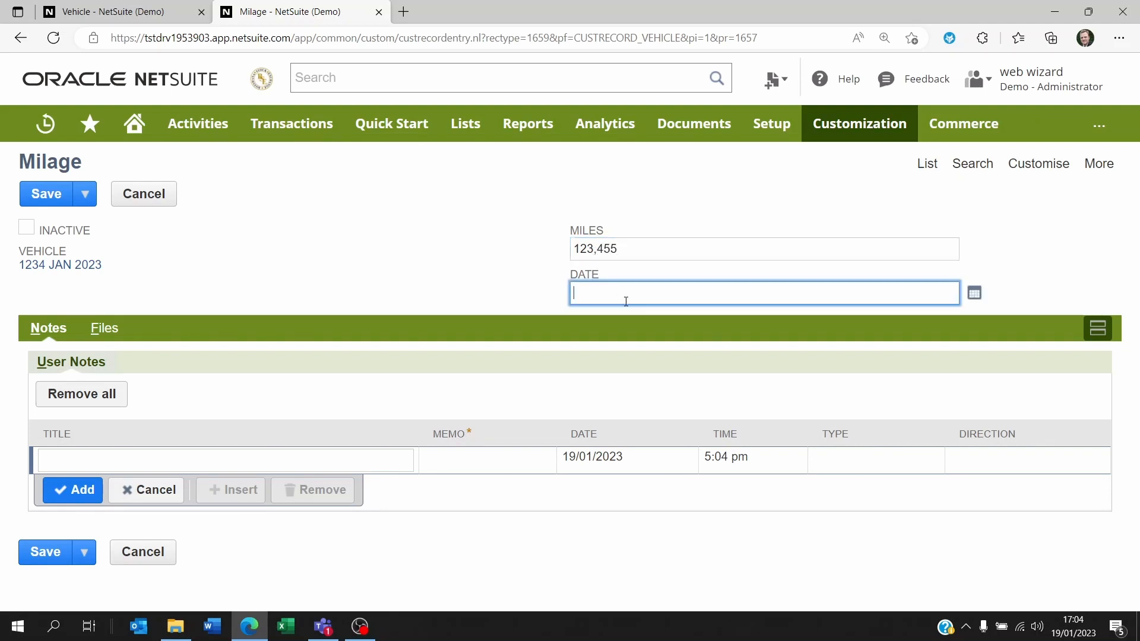
left_click(975, 293)
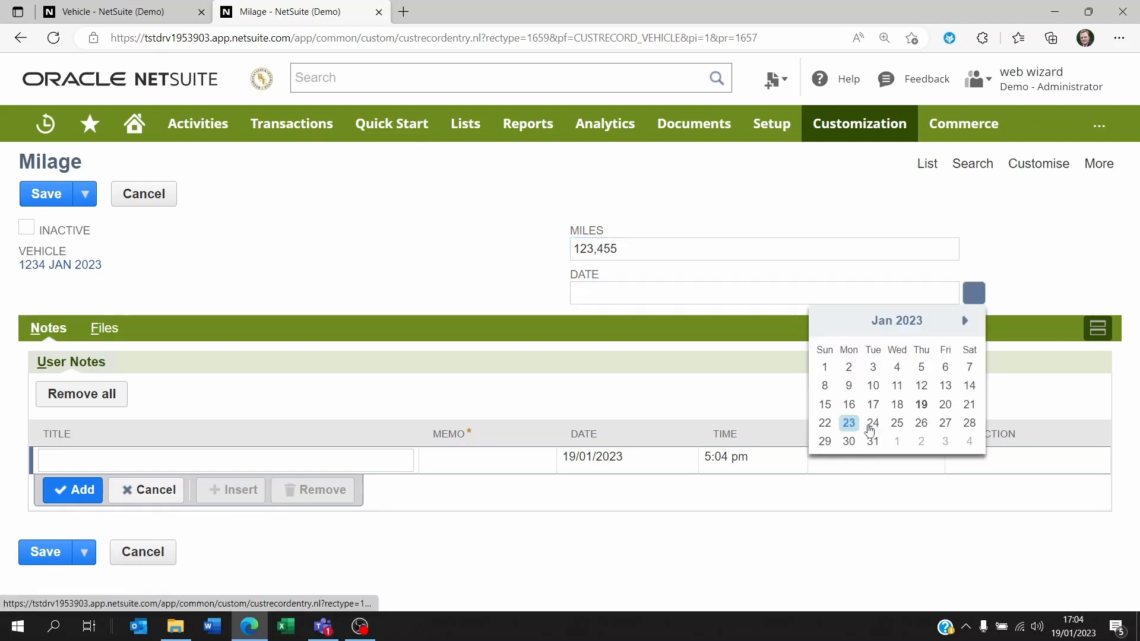
left_click(921, 405)
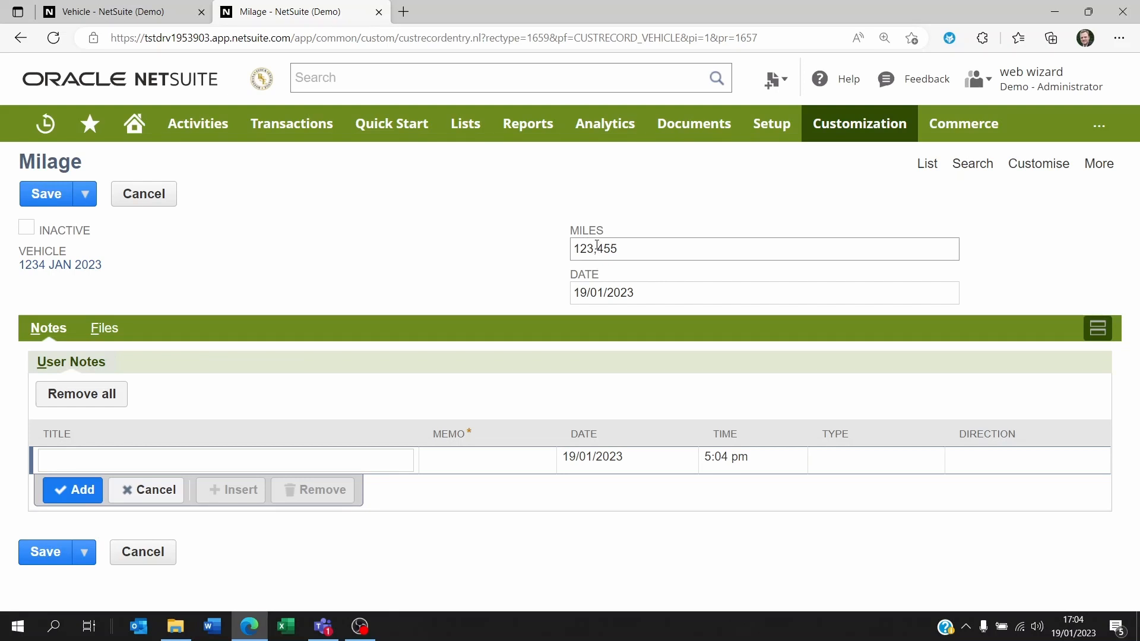
left_click(45, 194)
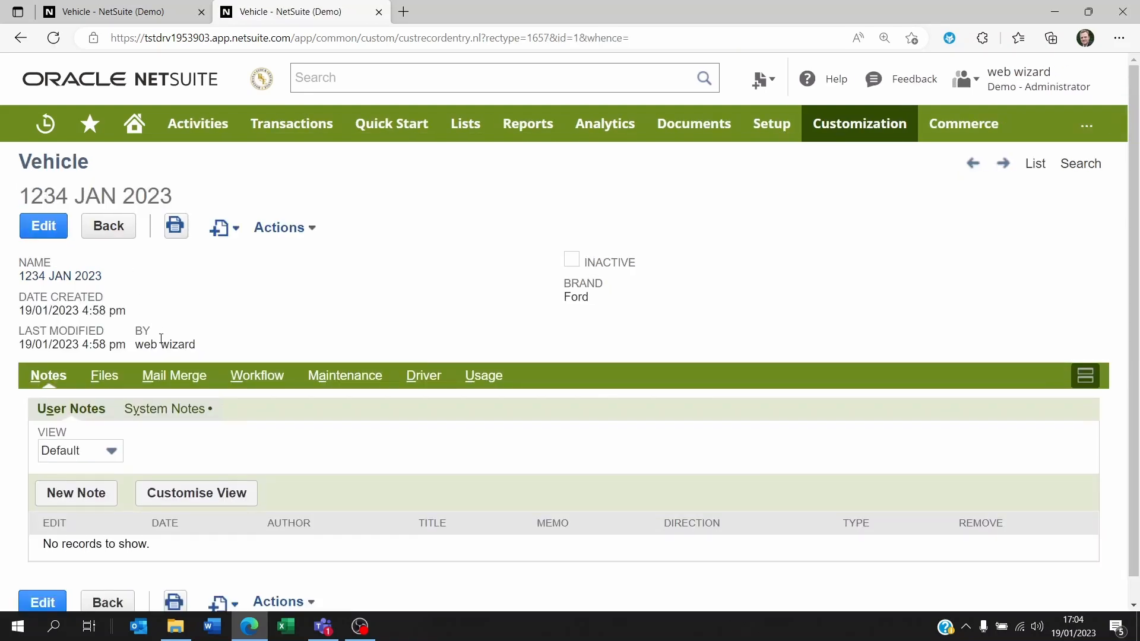
left_click(479, 377)
scroll(294, 385, "down", 1)
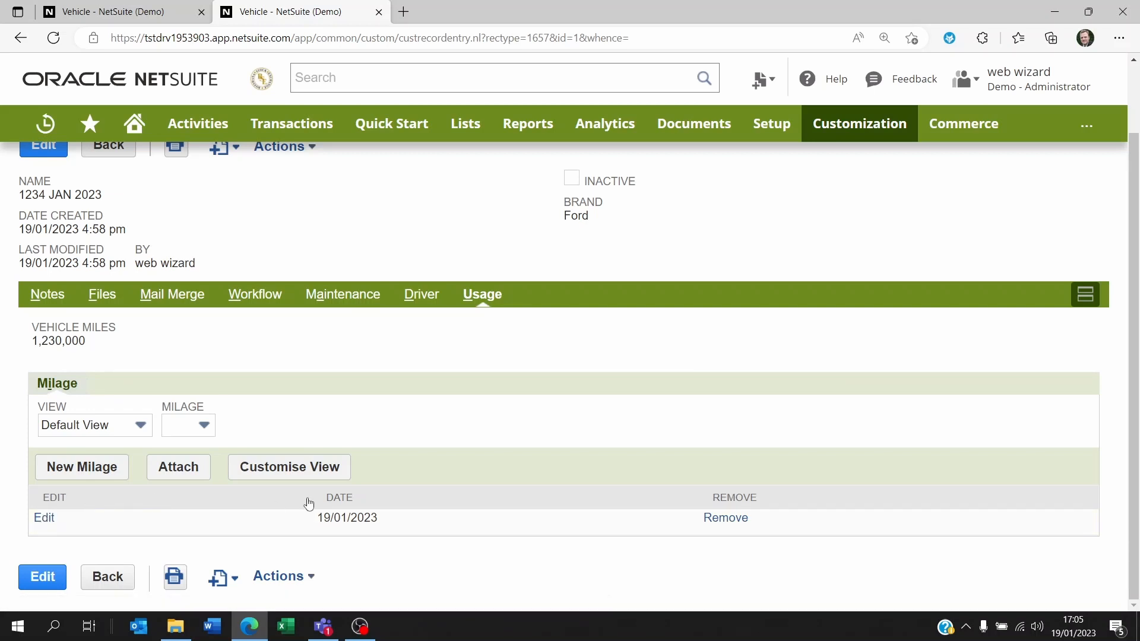
Reopen the Milage custom record type, set its Miles field to show in lists, and save the field
mouse_move(49, 123)
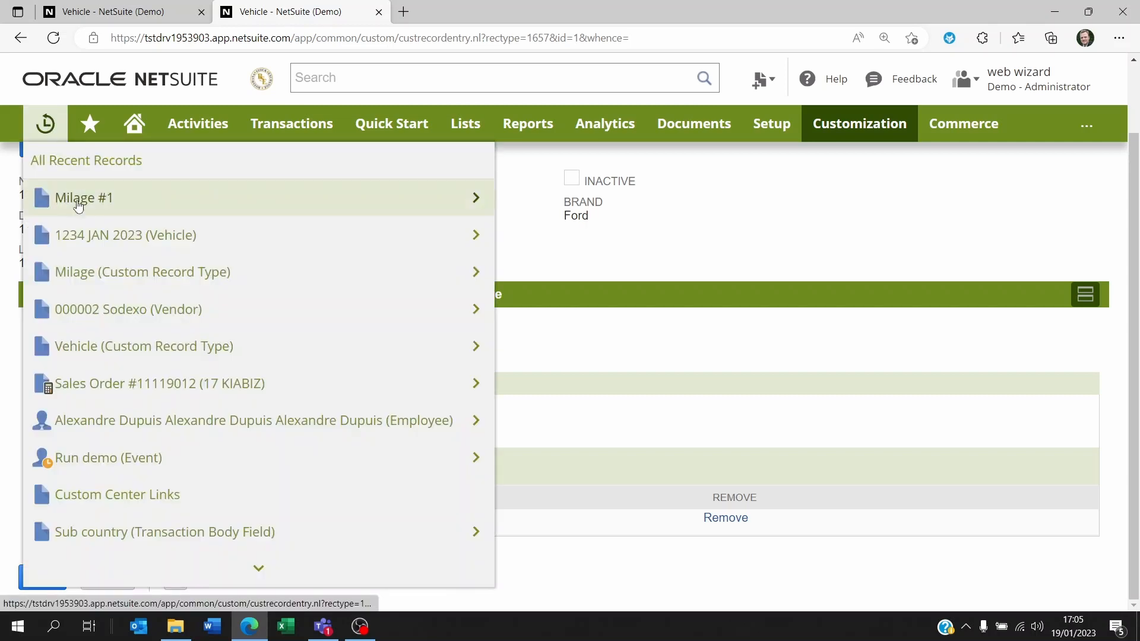
mouse_move(81, 209)
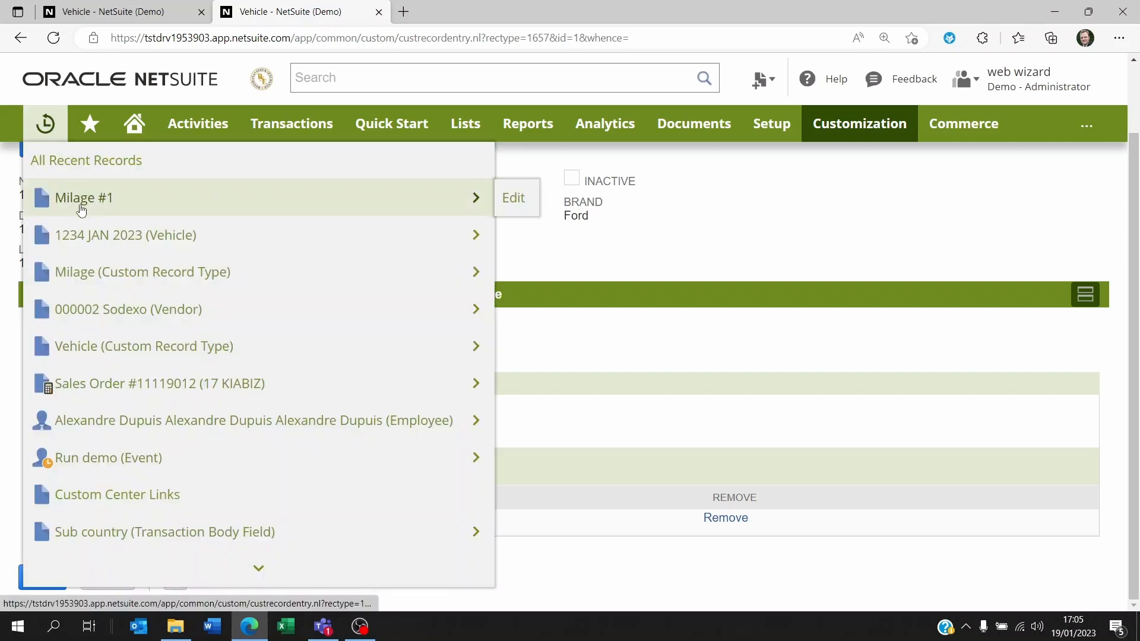
left_click(99, 277)
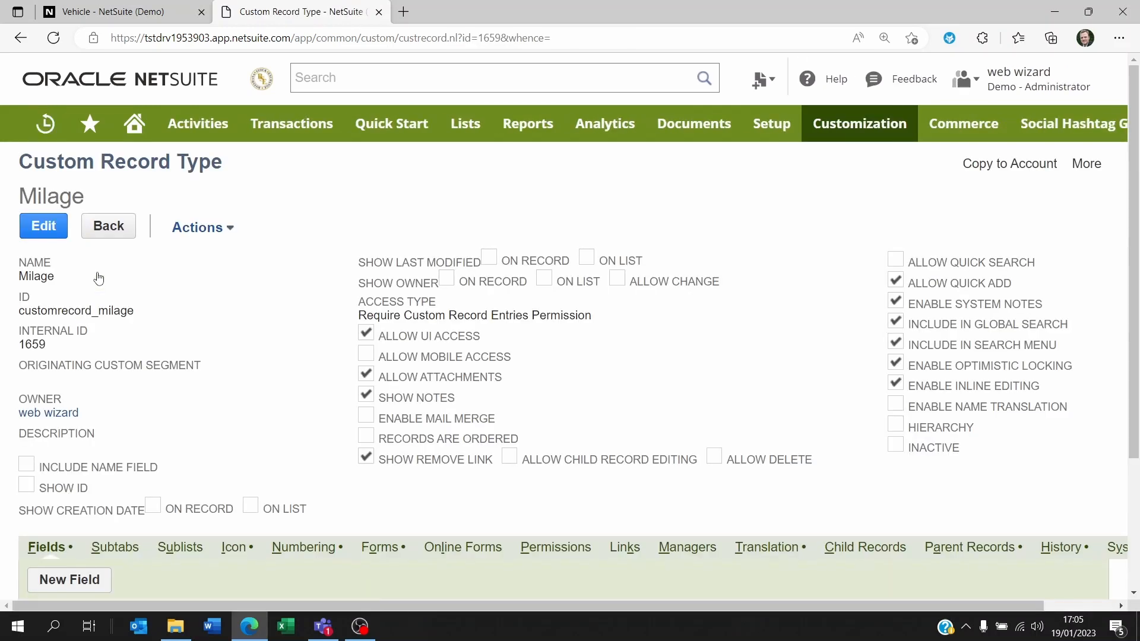
scroll(126, 449, "down", 3)
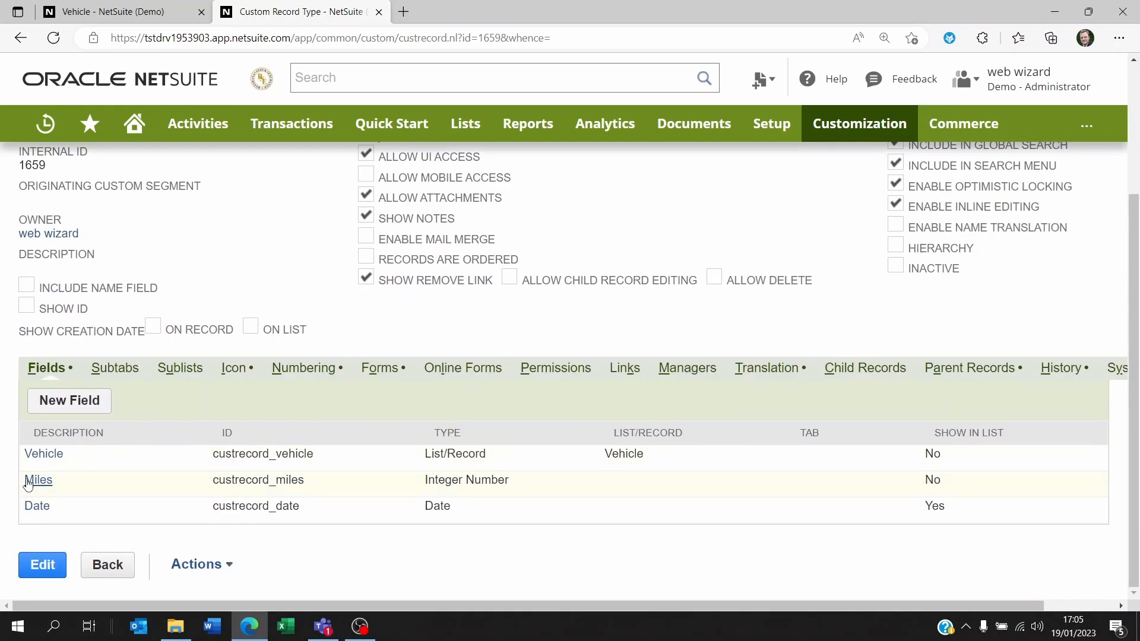
left_click(38, 481)
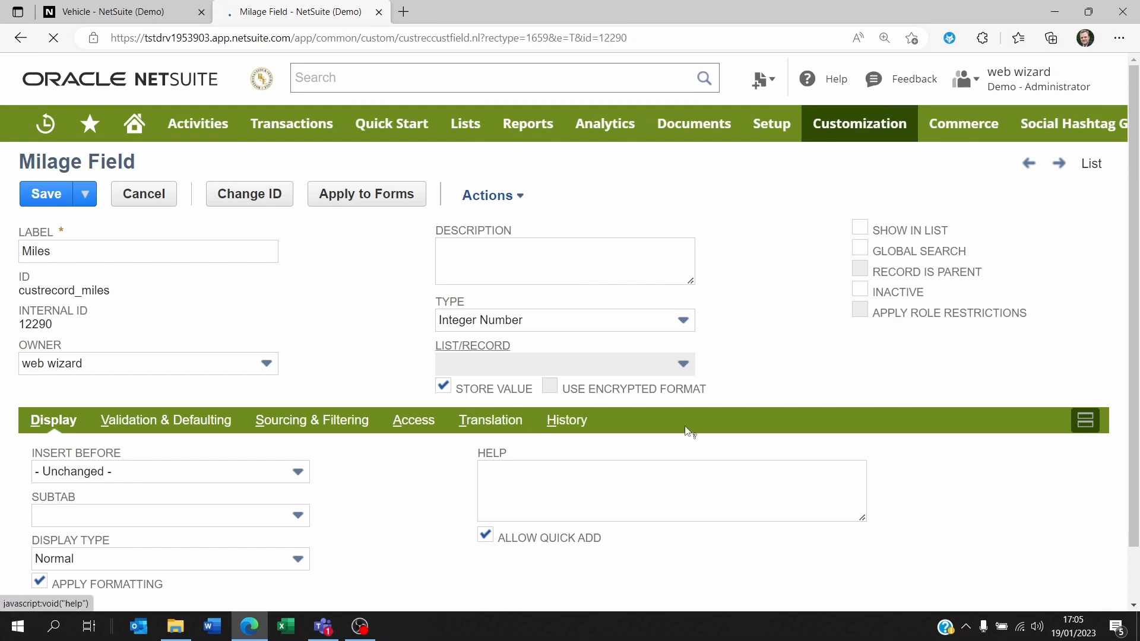
left_click(861, 228)
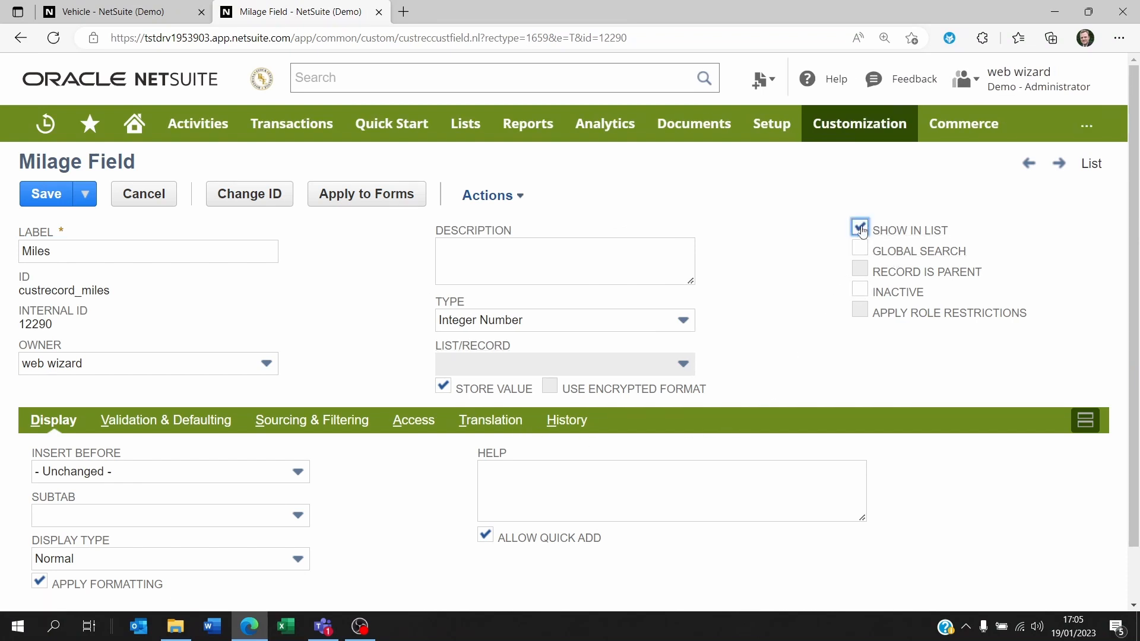
left_click(35, 199)
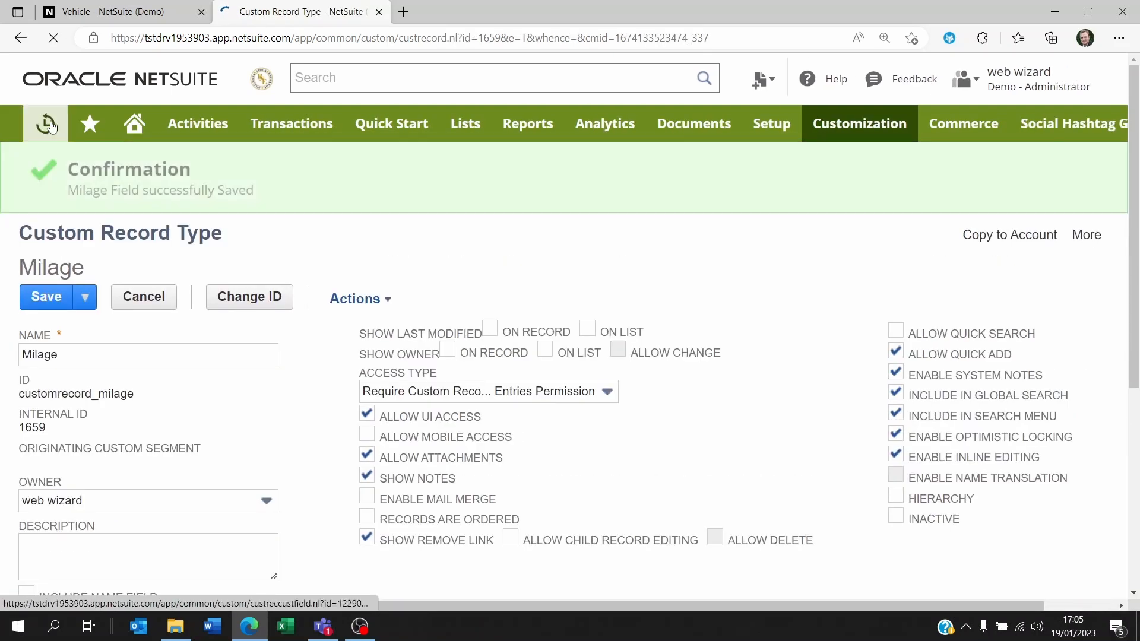
Reopen the vehicle 1234 JAN 2023 and check the Milage list on its Usage subtab
mouse_move(45, 124)
mouse_move(88, 242)
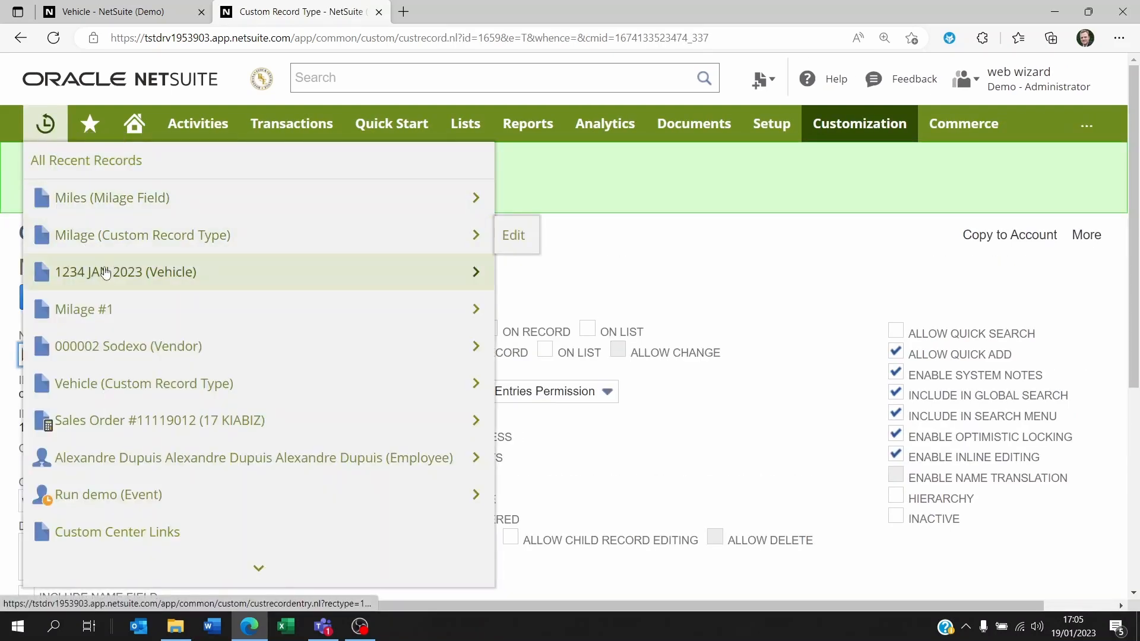
left_click(108, 277)
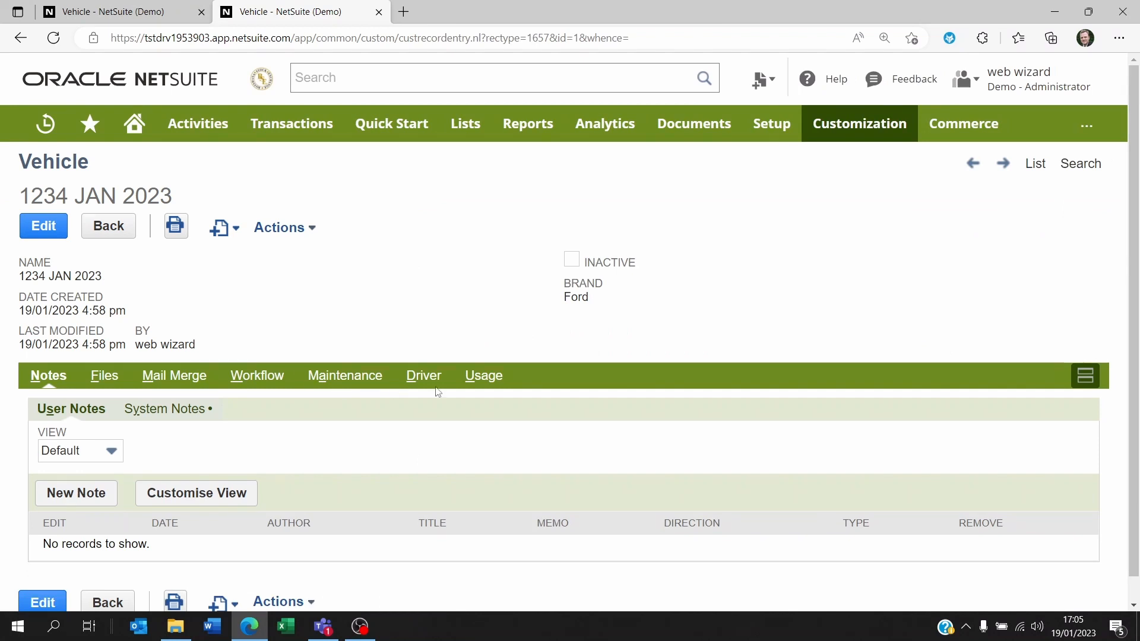
left_click(484, 376)
scroll(428, 361, "down", 1)
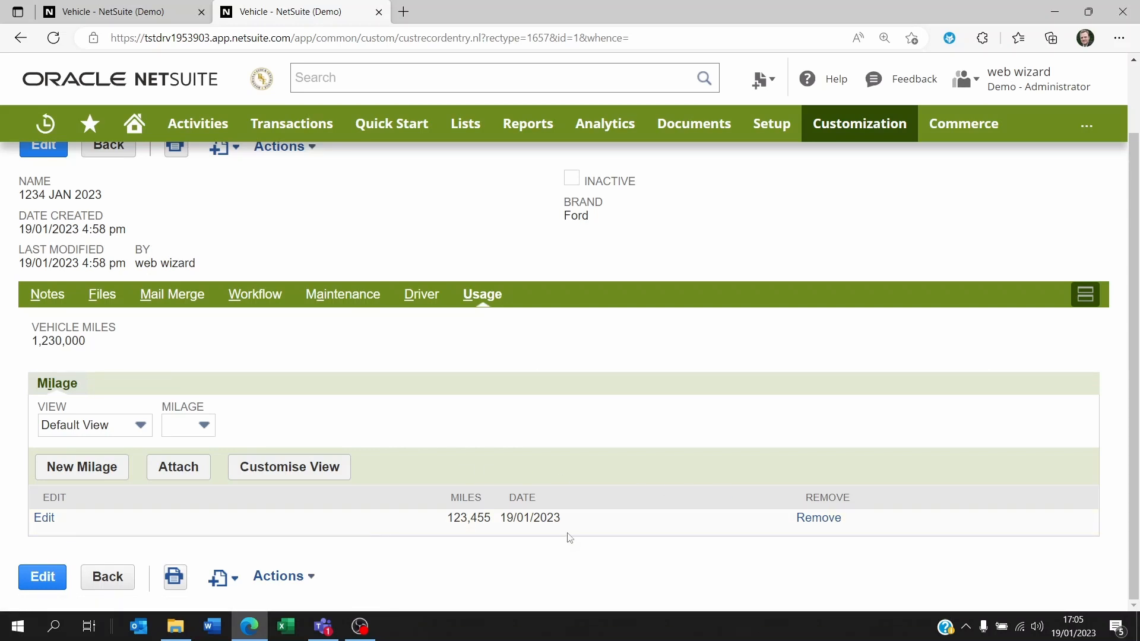
Customise the vehicle's Milage list view so that the Date column comes before Miles
left_click(297, 481)
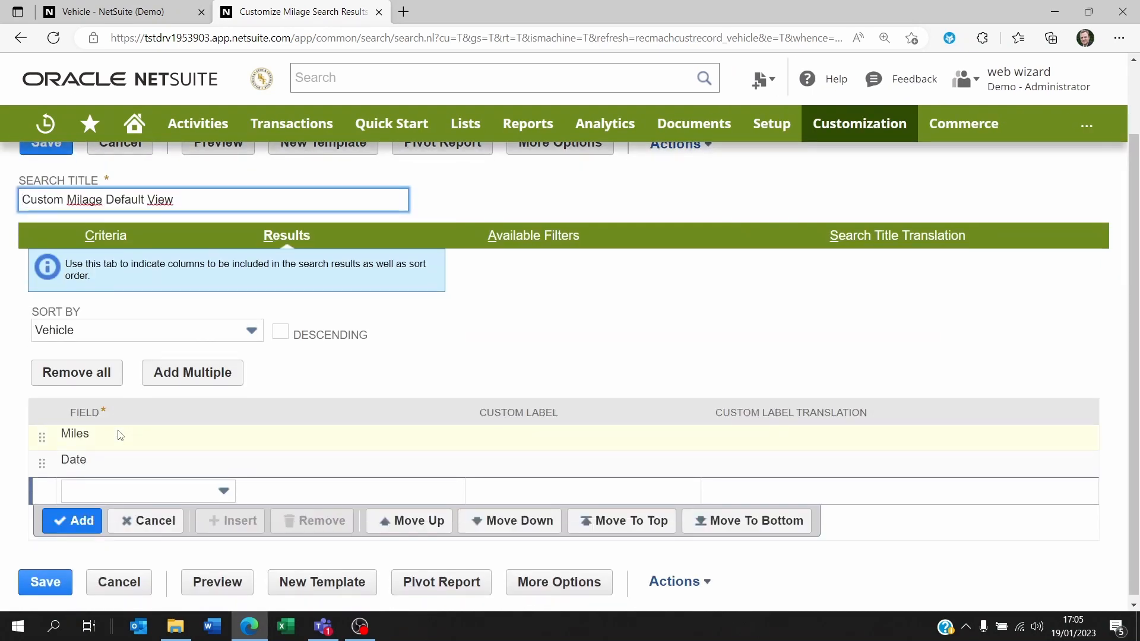
left_click(89, 462)
left_click_drag(48, 494, 45, 467)
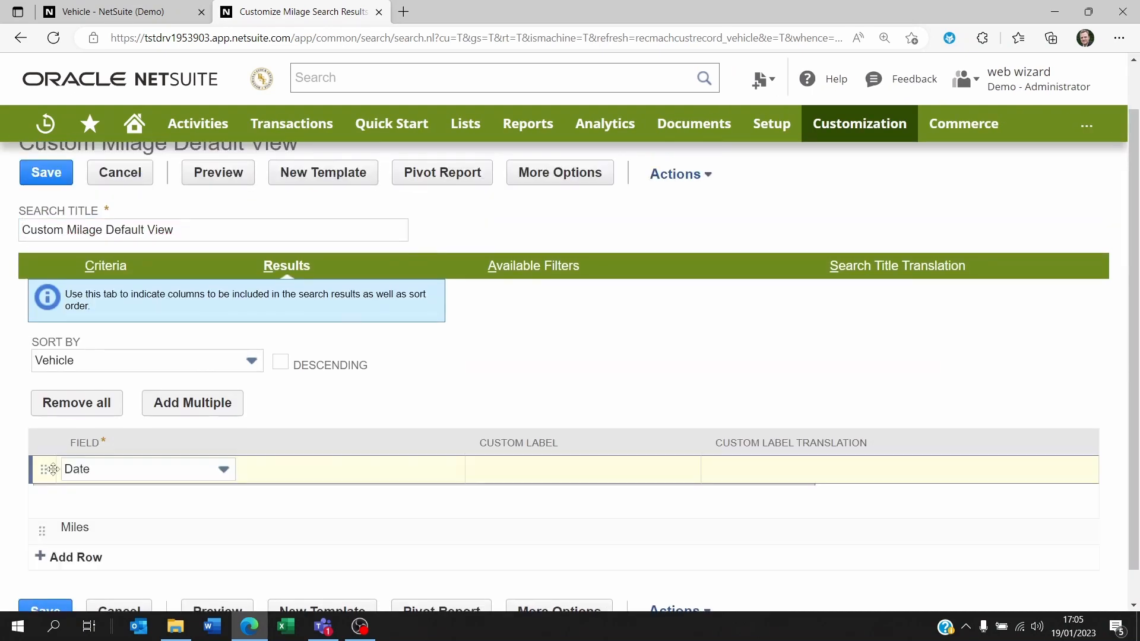
left_click(70, 499)
scroll(132, 474, "up", 1)
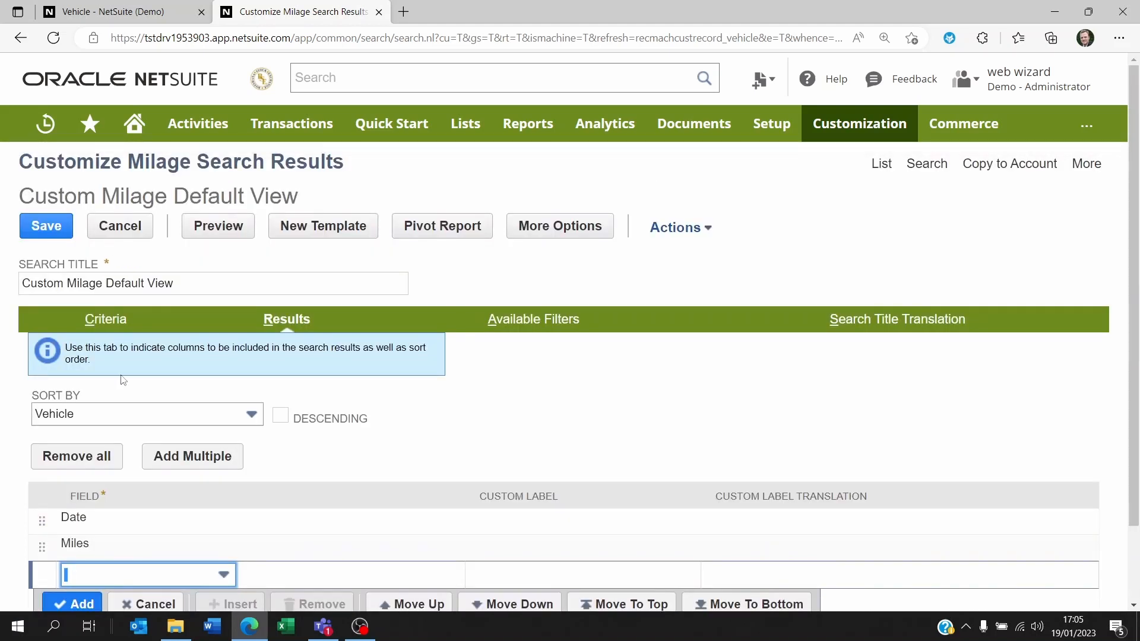
Title the custom view CAW Milage Default View, save it, and view it on the vehicle's Usage subtab
left_click_drag(67, 283, 2, 285)
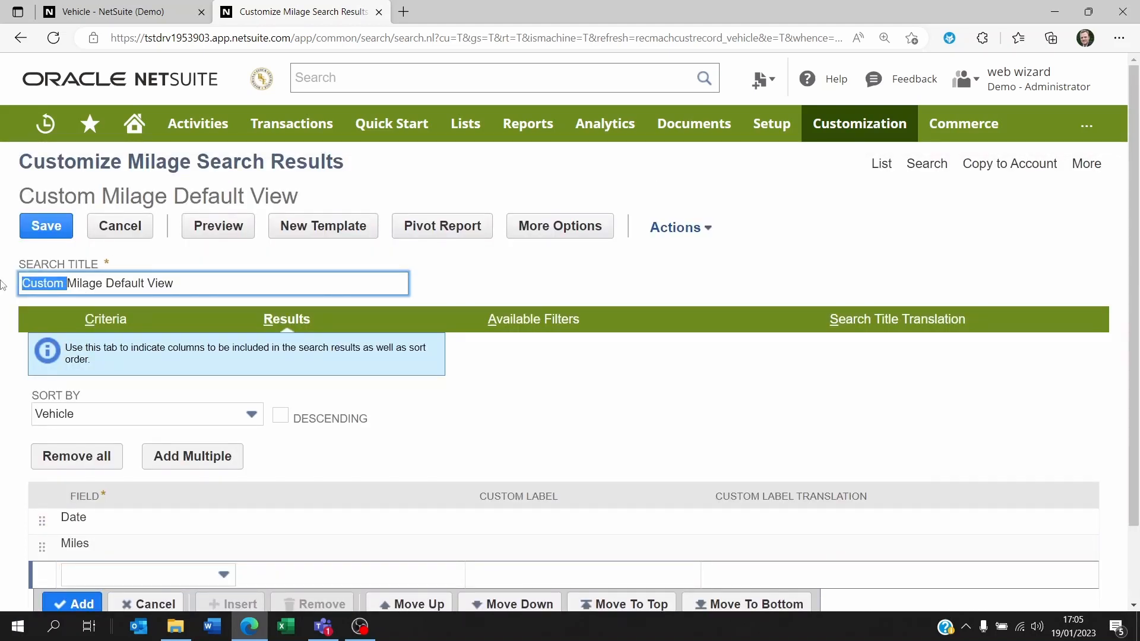
type("CAW")
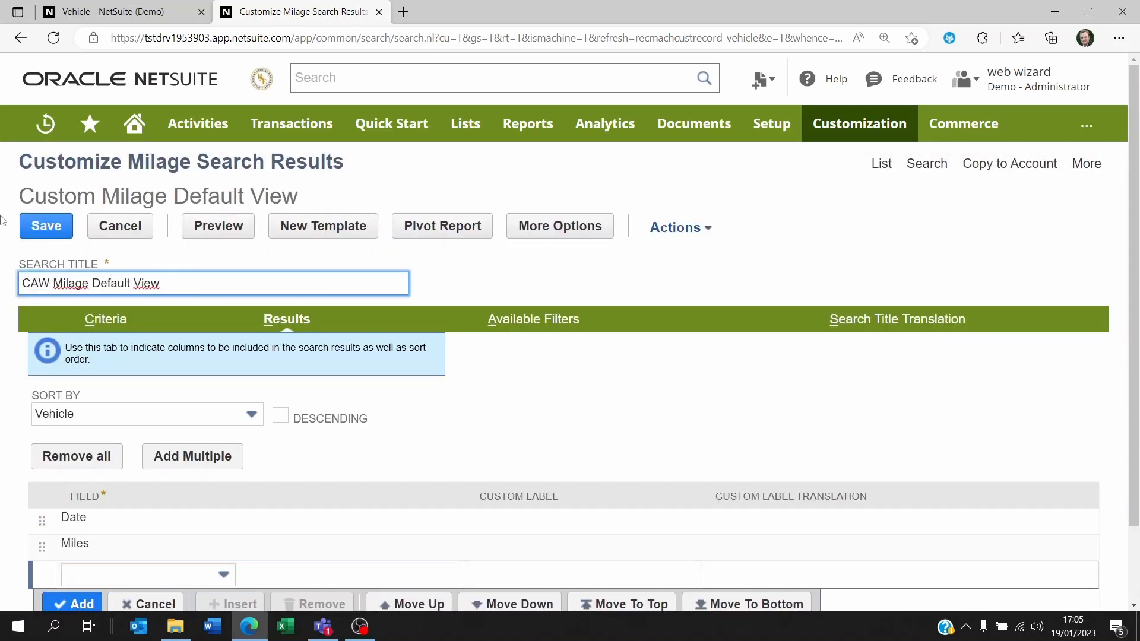
left_click(41, 227)
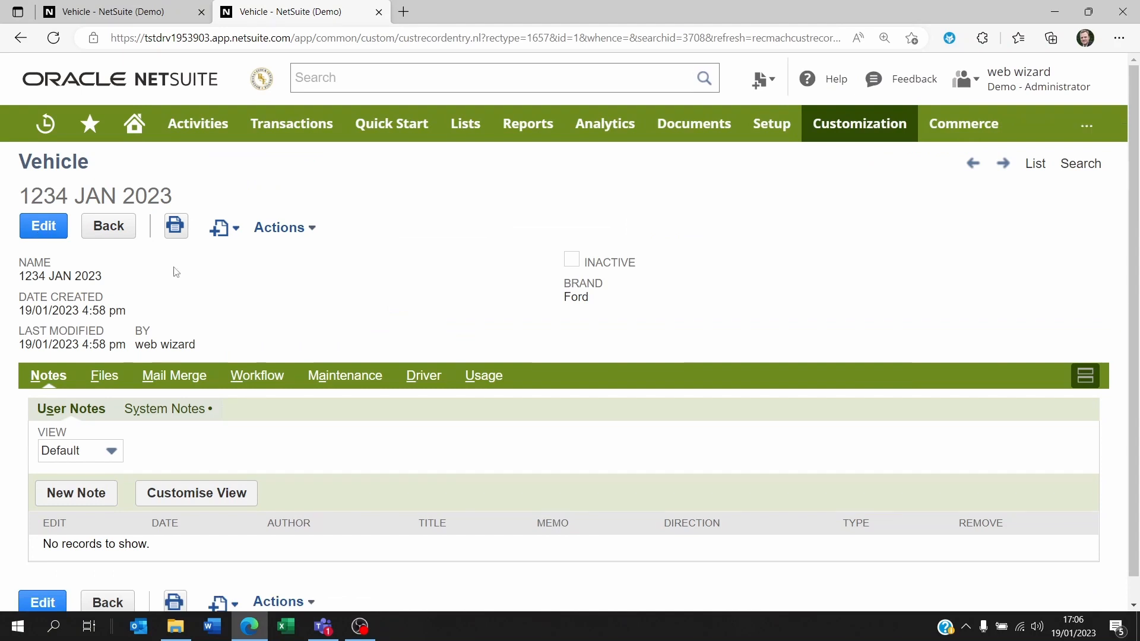
left_click(484, 375)
scroll(344, 242, "down", 2)
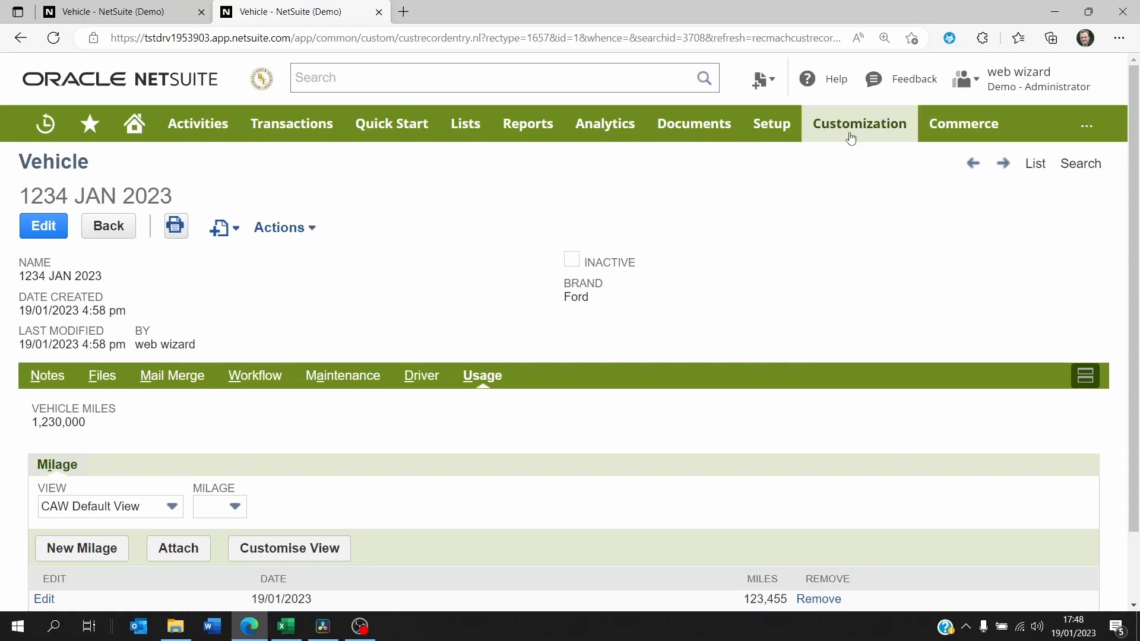
mouse_move(864, 122)
mouse_move(863, 199)
mouse_move(669, 215)
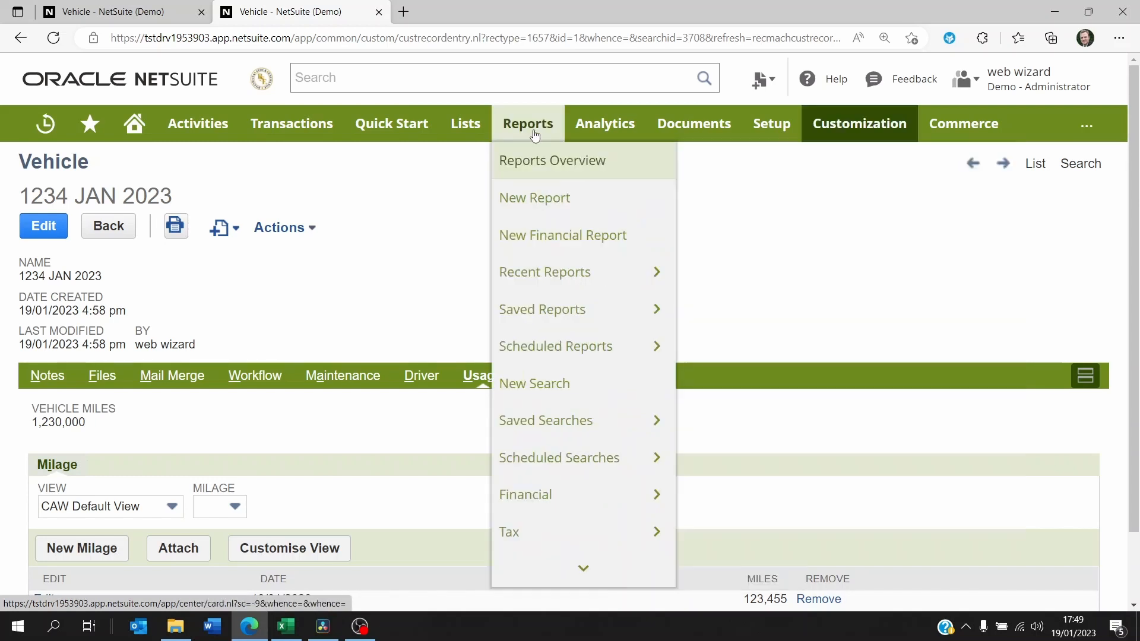
mouse_move(294, 141)
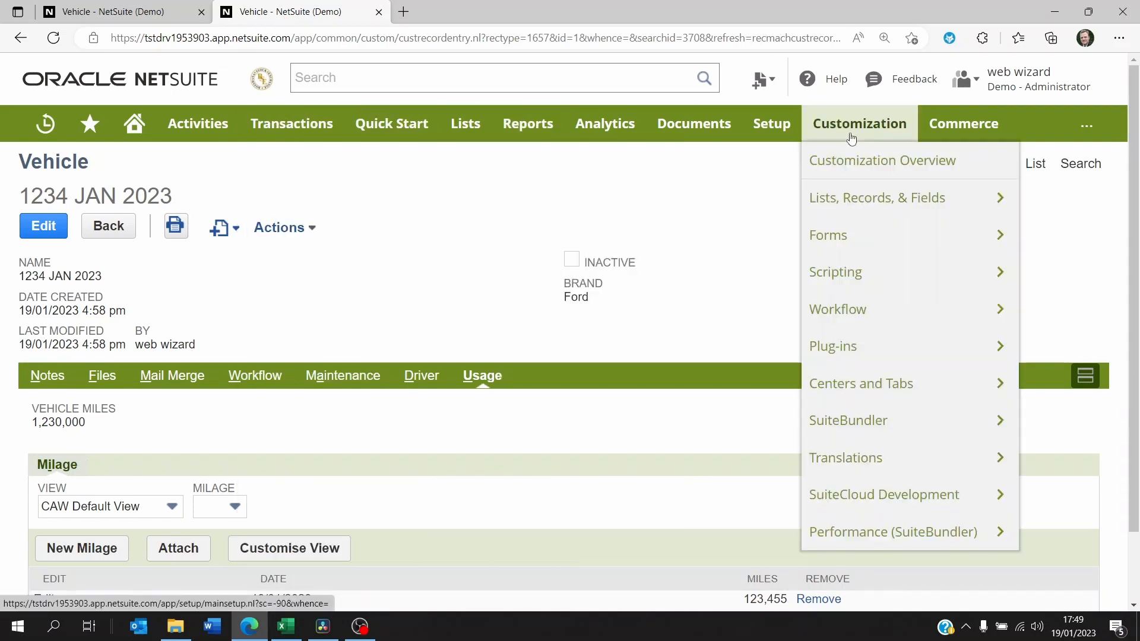
mouse_move(854, 389)
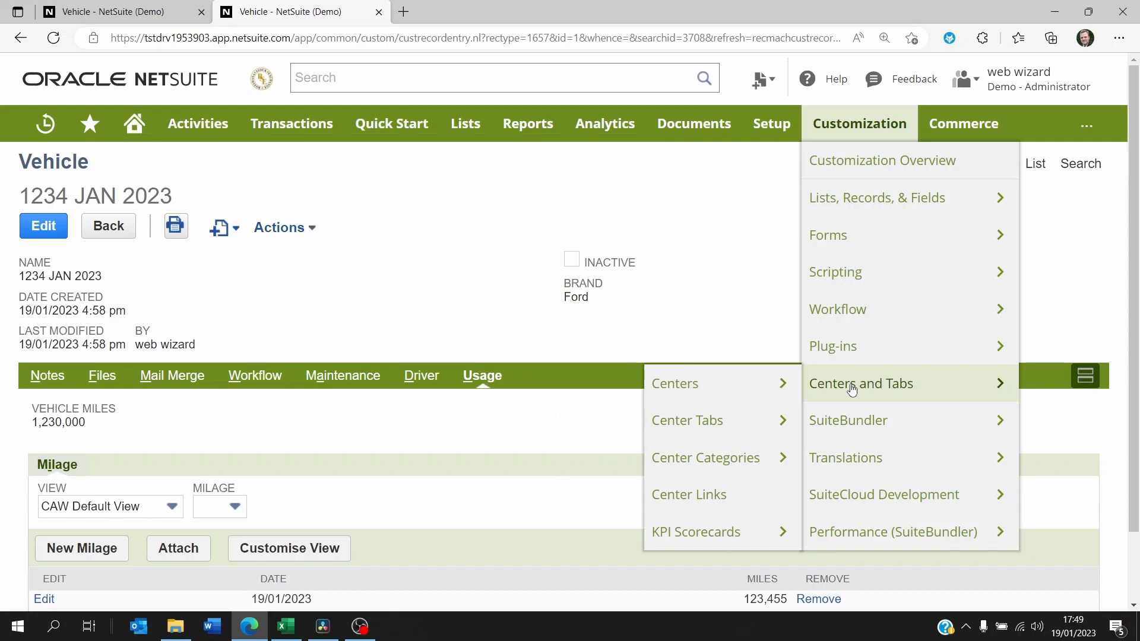
mouse_move(705, 461)
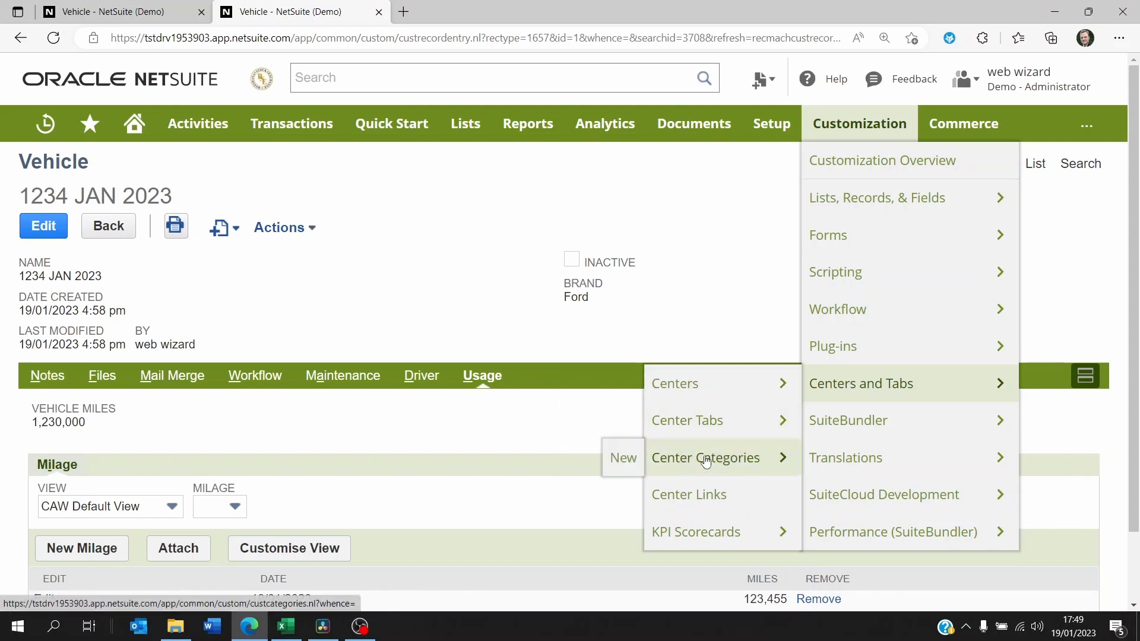
mouse_move(703, 427)
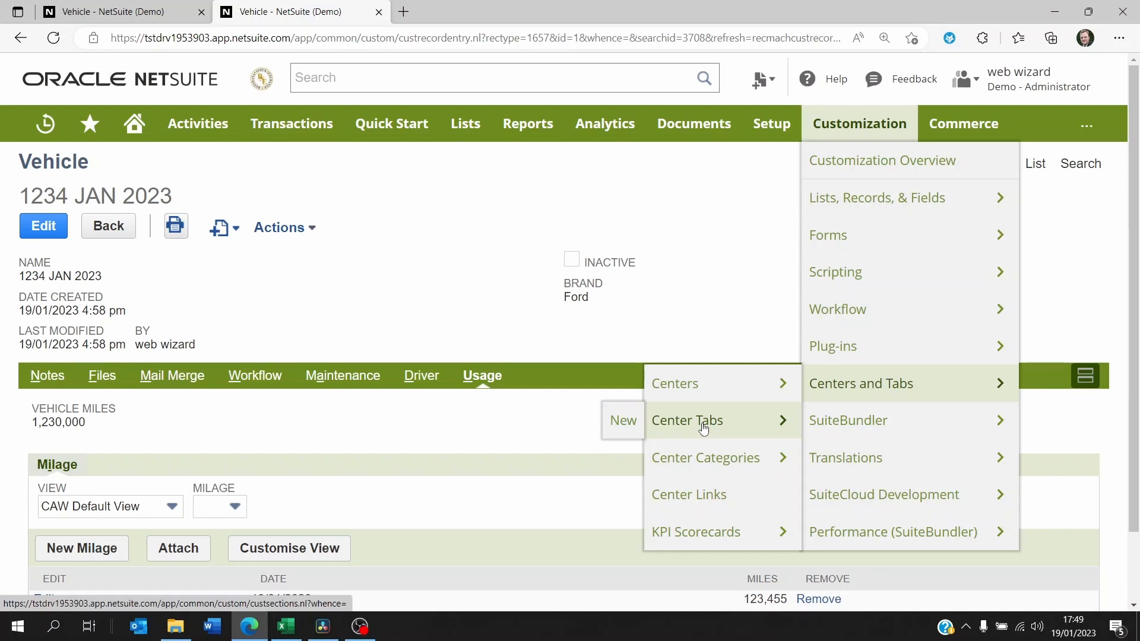
left_click(619, 422)
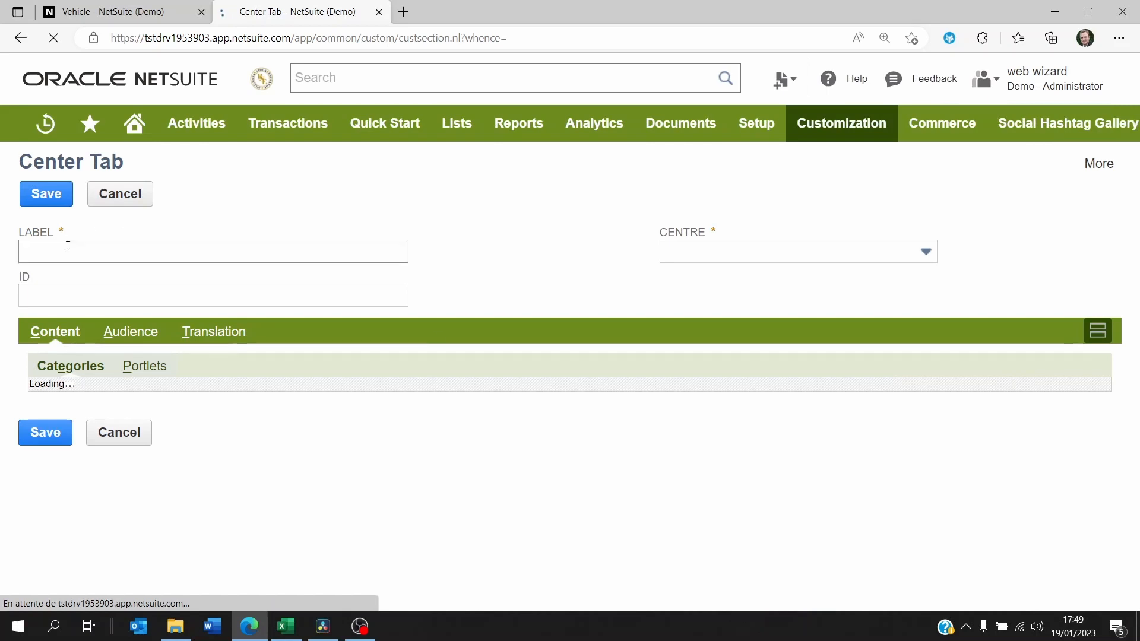
left_click(64, 247)
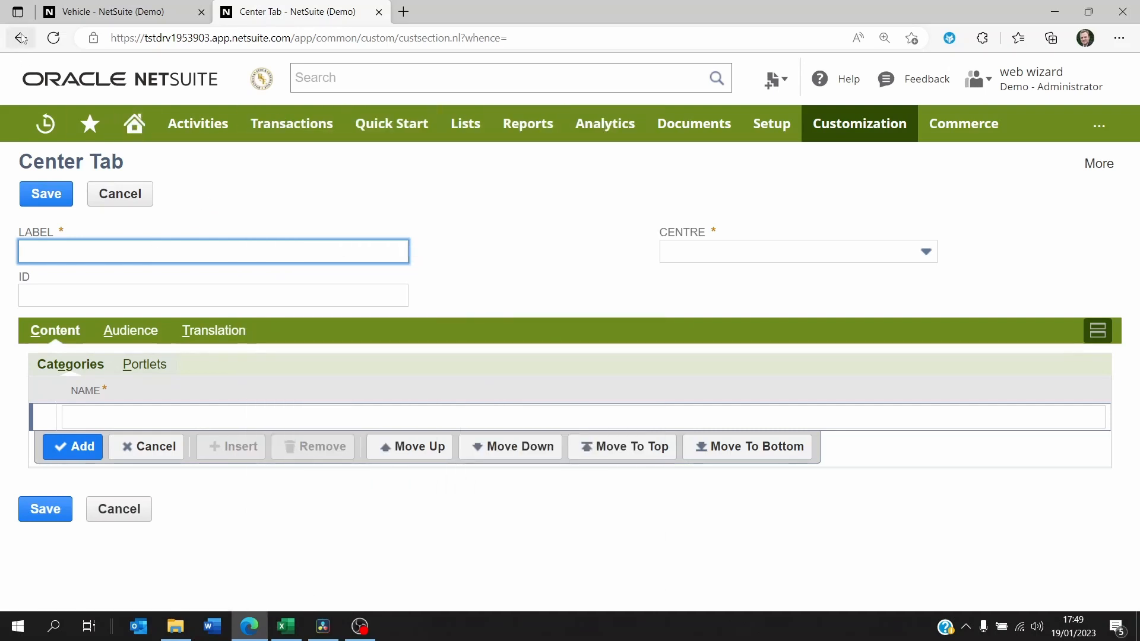
left_click(746, 251)
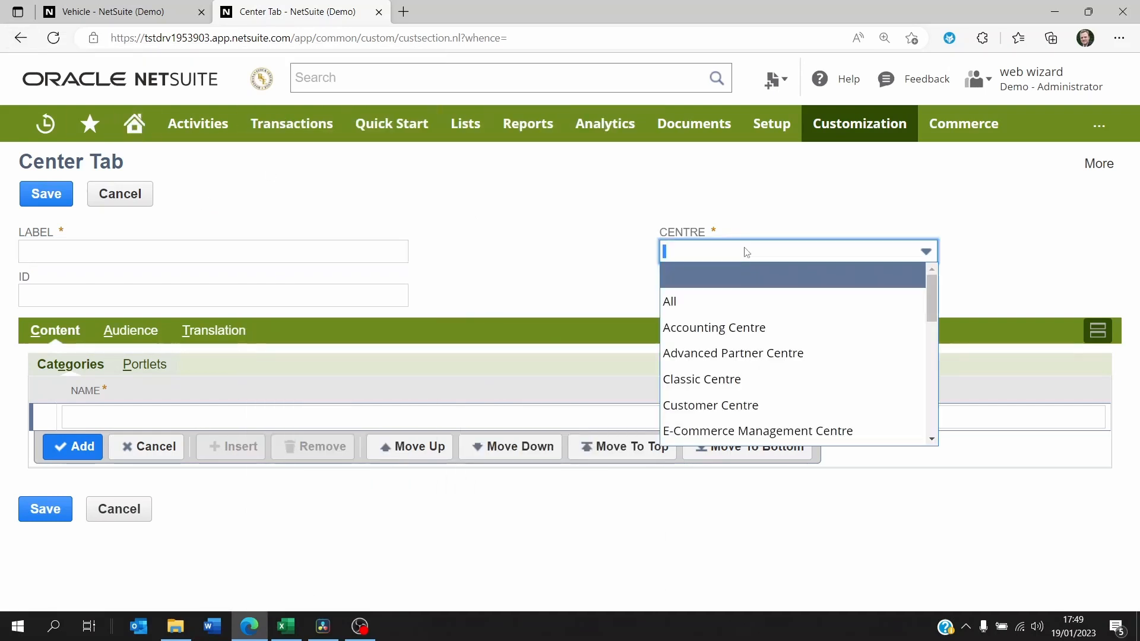
left_click(733, 252)
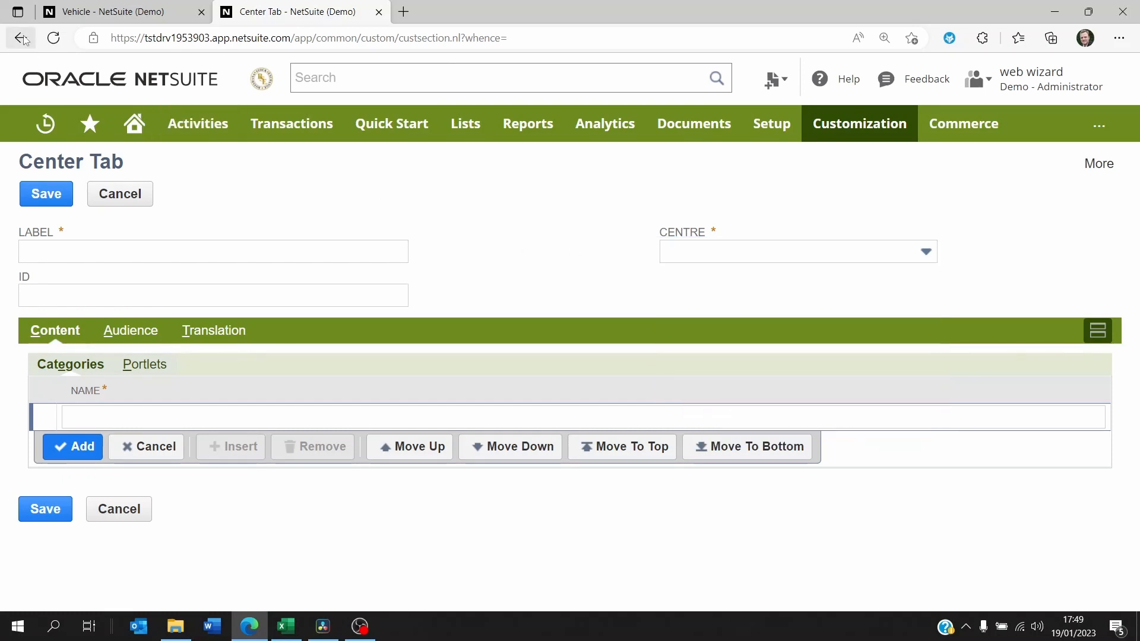
mouse_move(465, 129)
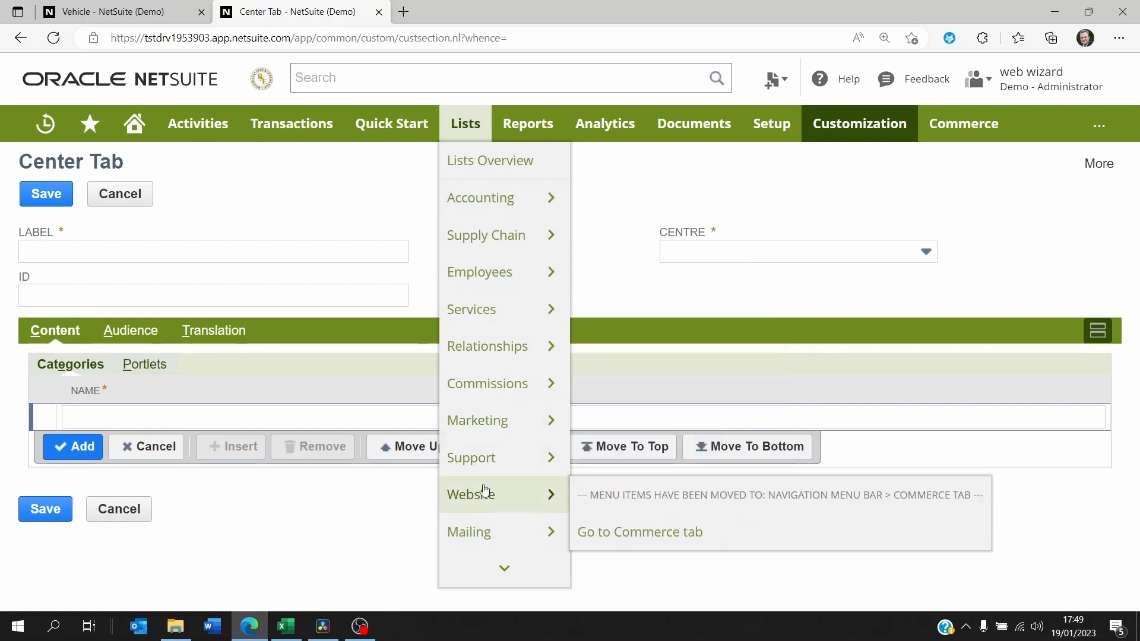
left_click(19, 40)
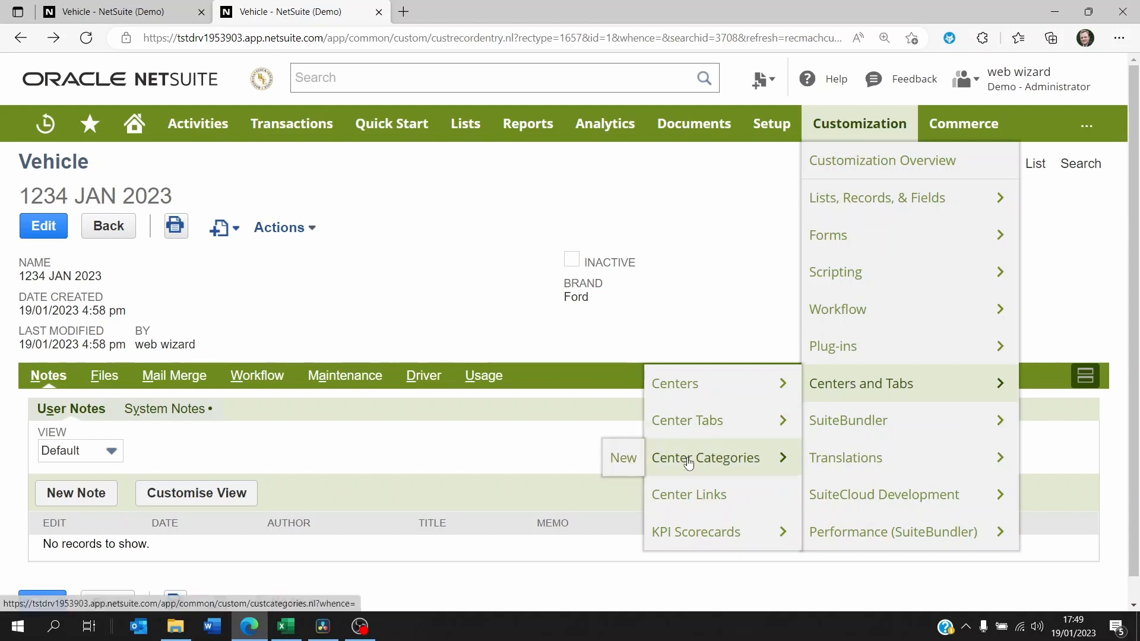
Start a new center category labelled Vehicle and set its centre type to Classic Centre
left_click(625, 463)
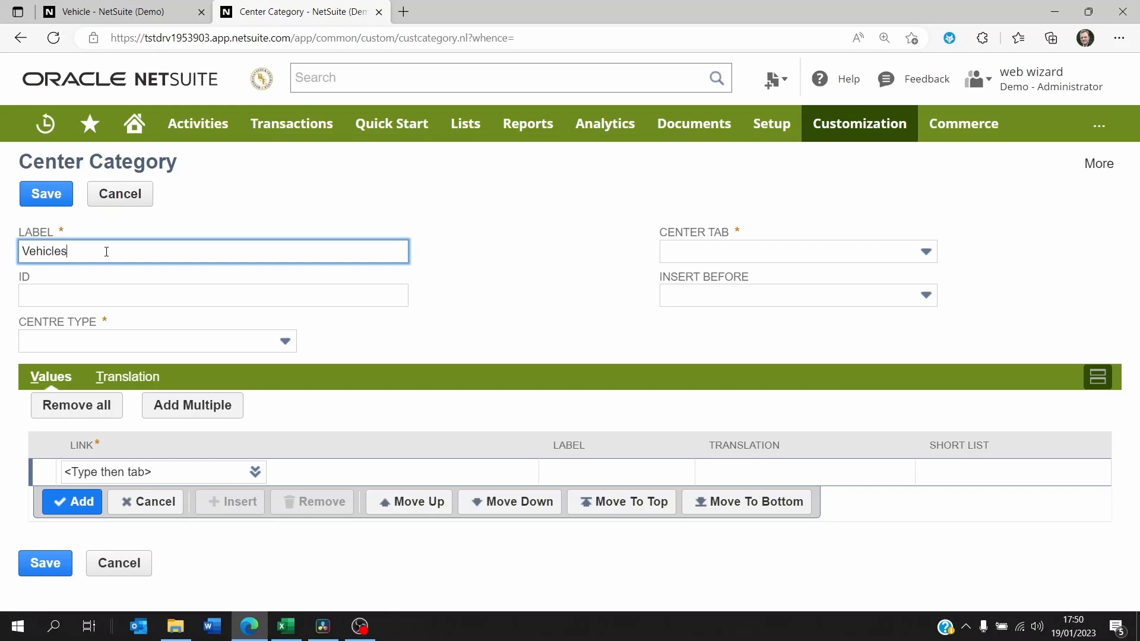
left_click(814, 259)
left_click(779, 256)
left_click(771, 253)
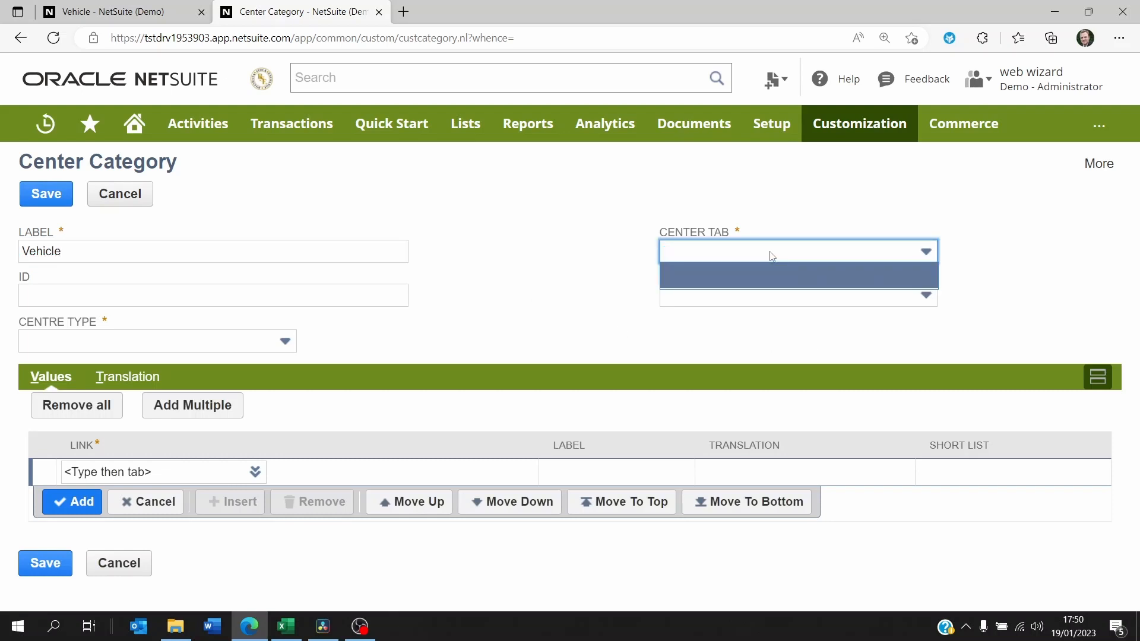
left_click(447, 279)
left_click(56, 336)
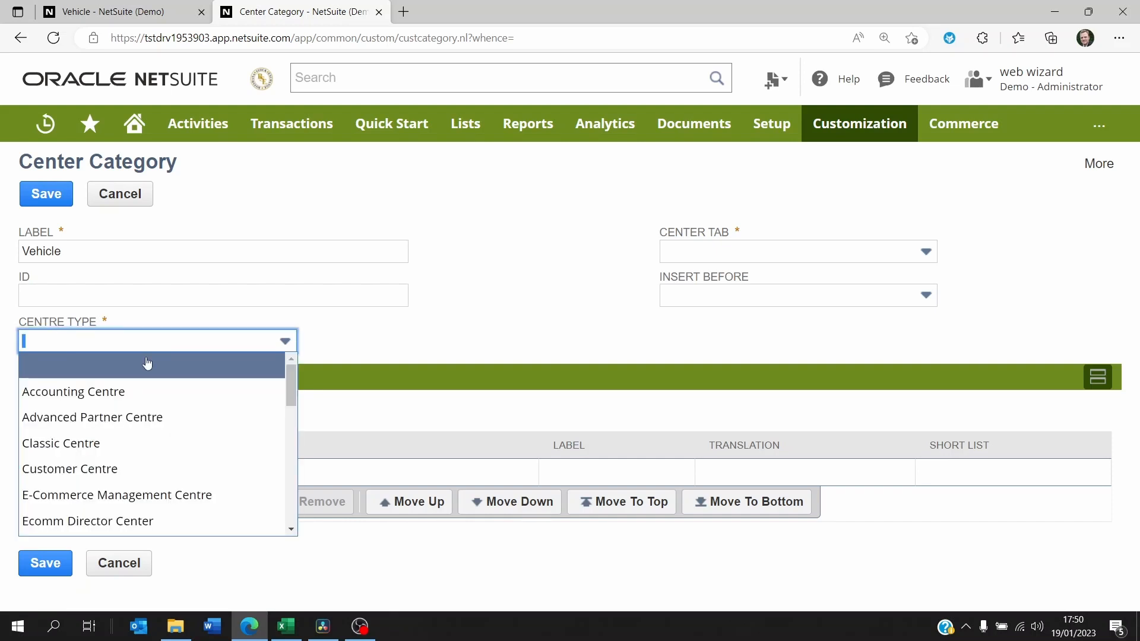
left_click(118, 453)
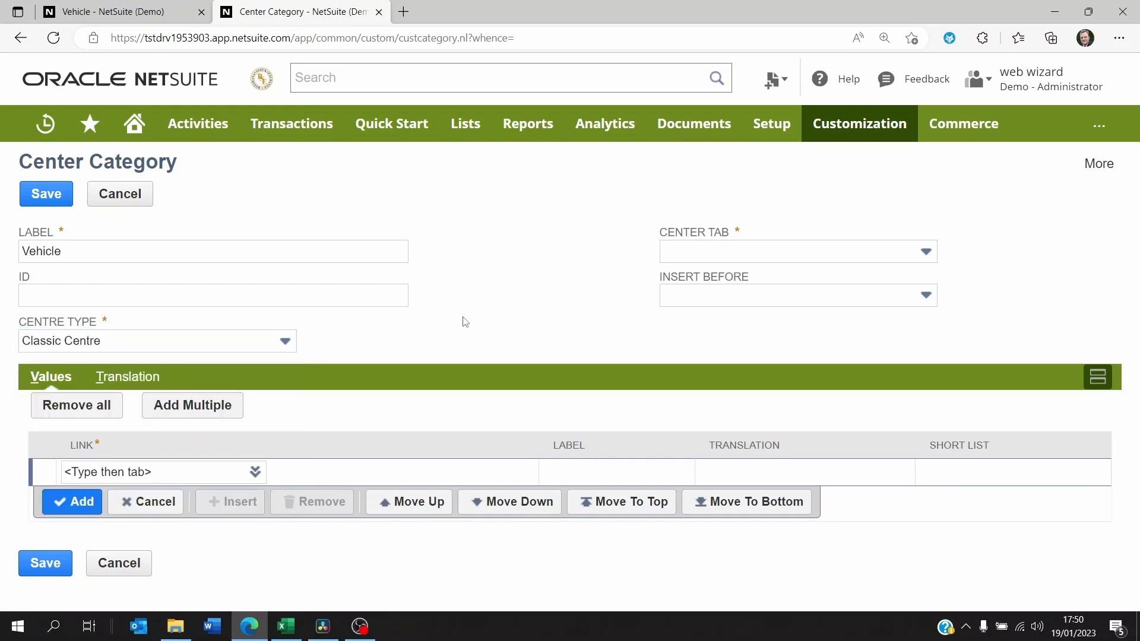
Assign the Vehicle center category to the Lists center tab
left_click(761, 253)
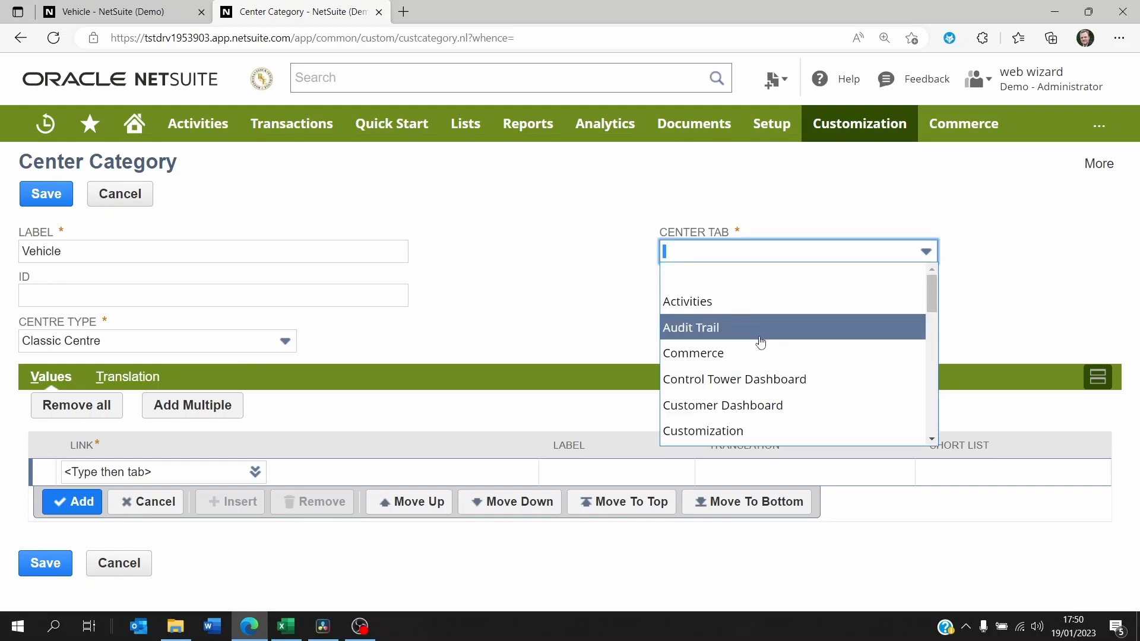
scroll(760, 343, "down", 3)
scroll(759, 342, "down", 1)
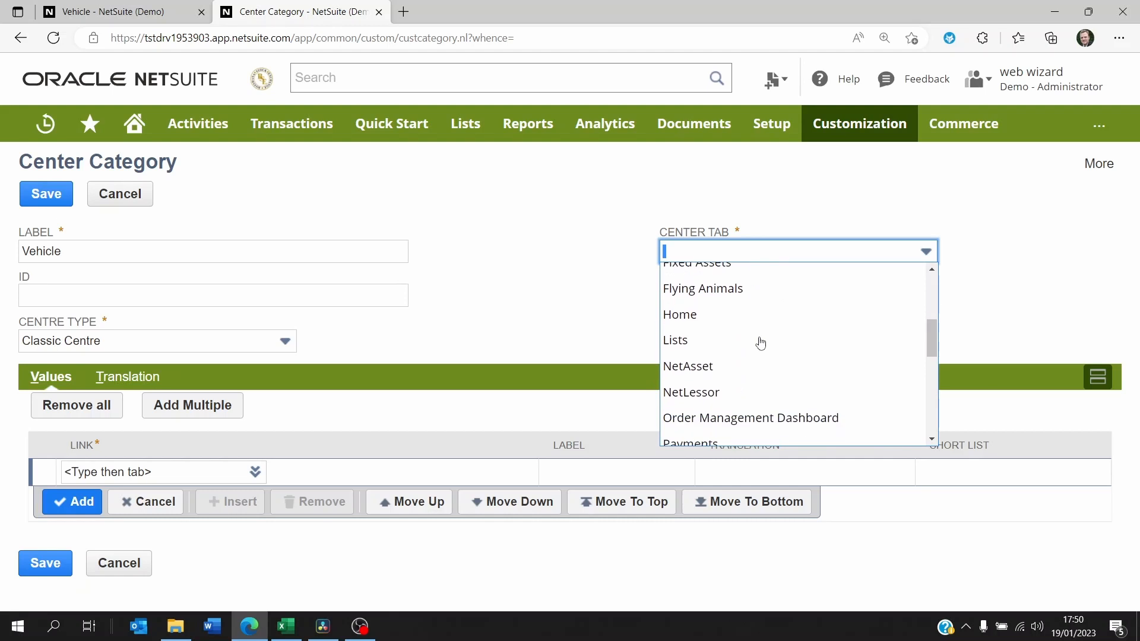
left_click(700, 344)
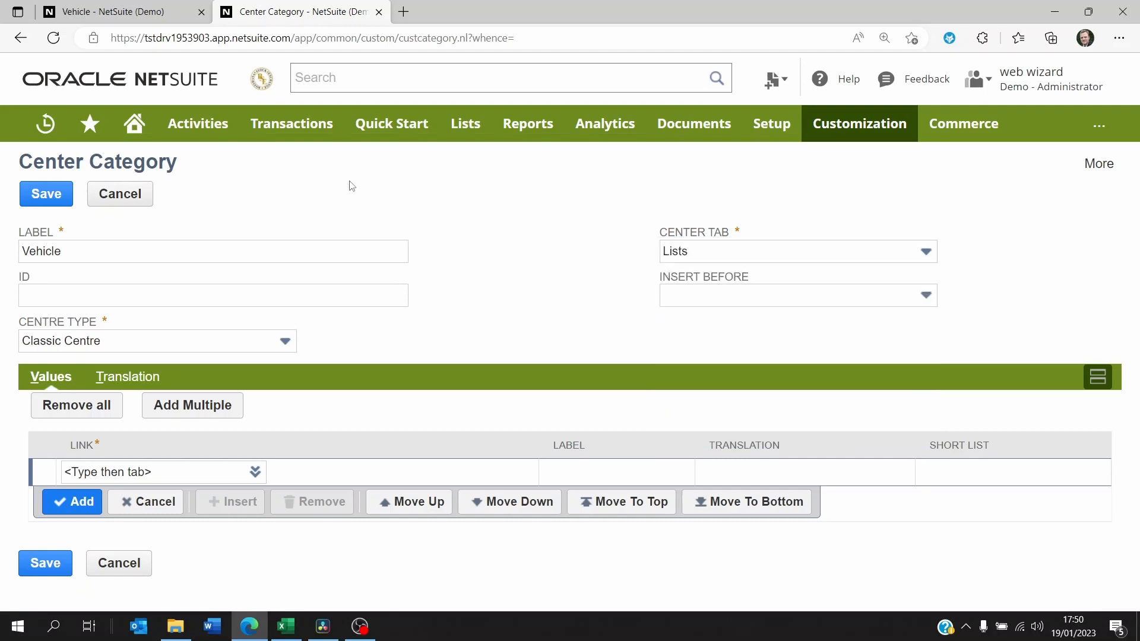
Set the Vehicle center category to be inserted before Supply Chain, after viewing the order of the Lists menu
mouse_move(465, 125)
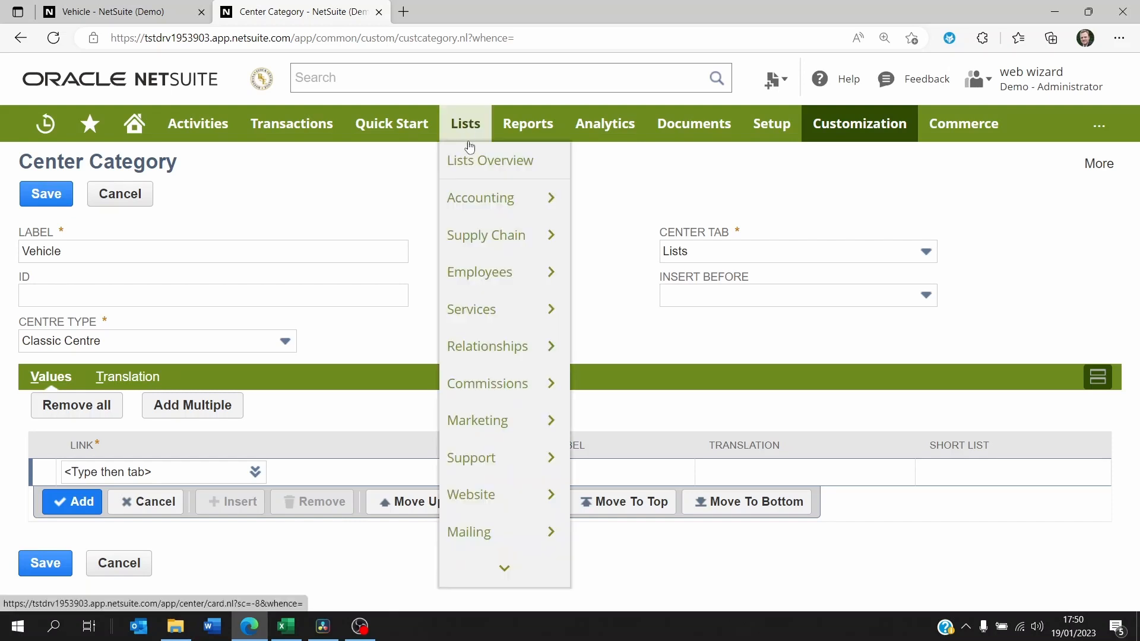
mouse_move(481, 237)
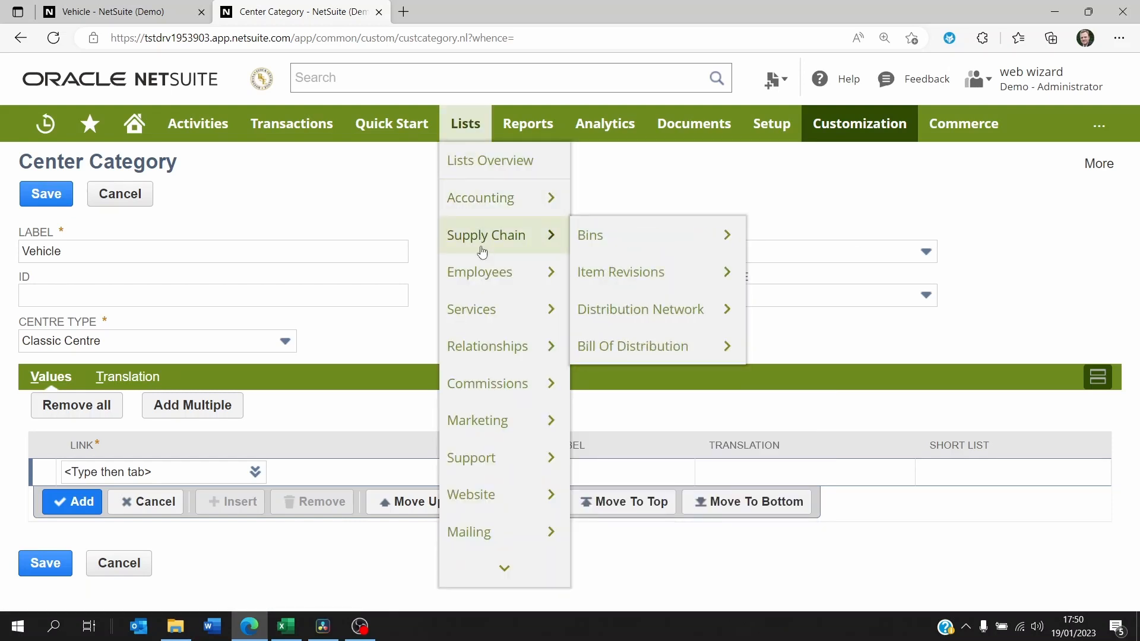
left_click(877, 299)
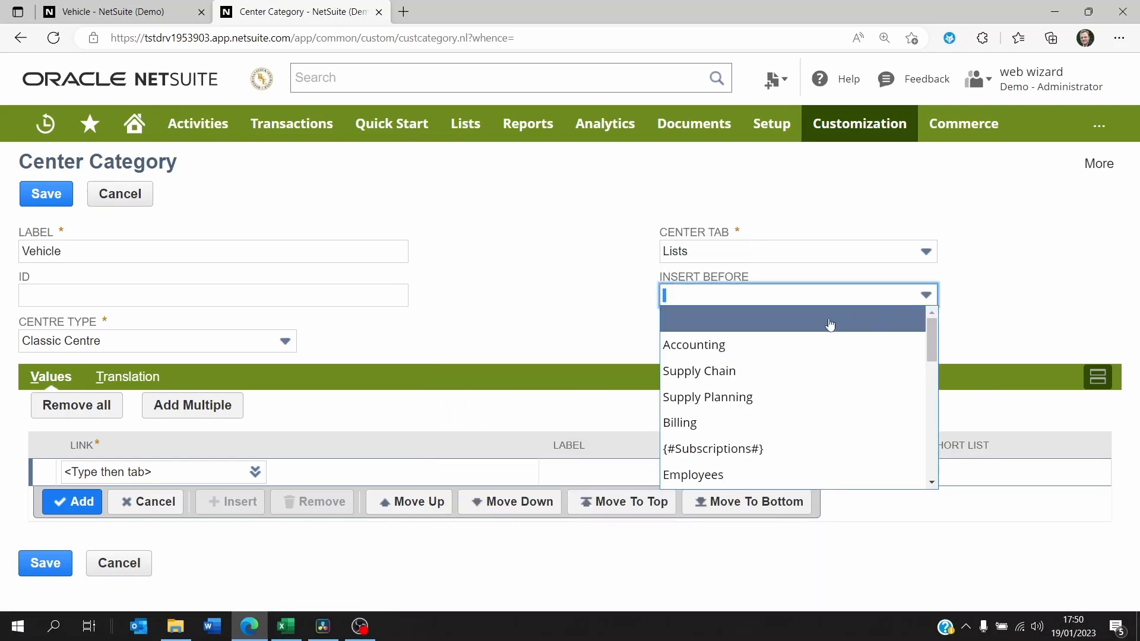
left_click(689, 370)
left_click(559, 267)
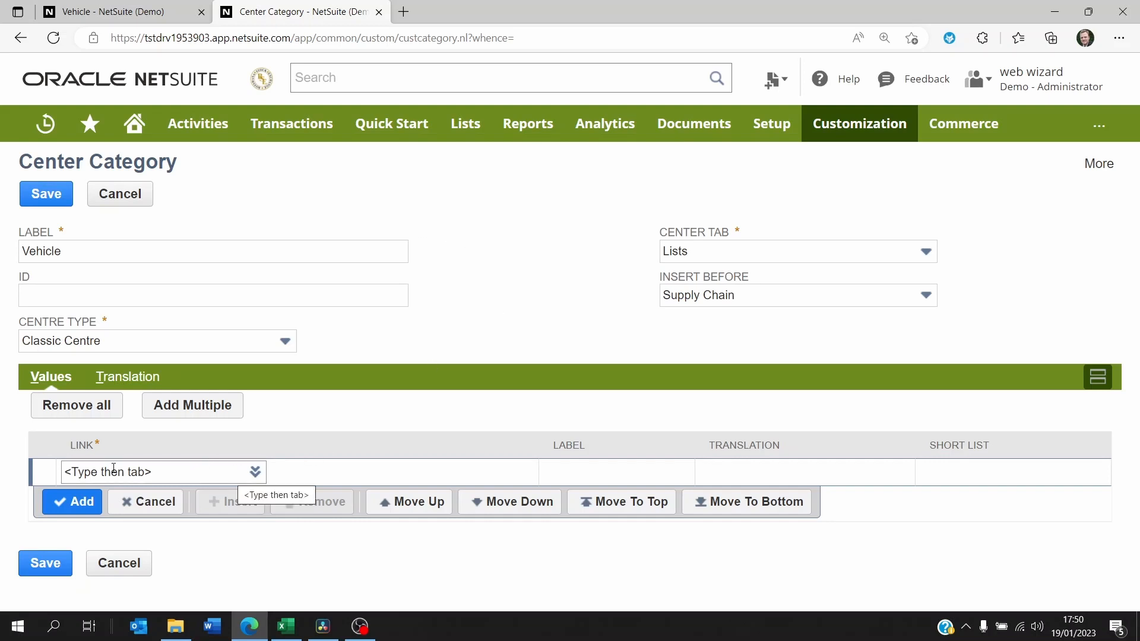
Give the Vehicle center category the ID _vehicle, save it, and check the Lists menu
left_click(72, 293)
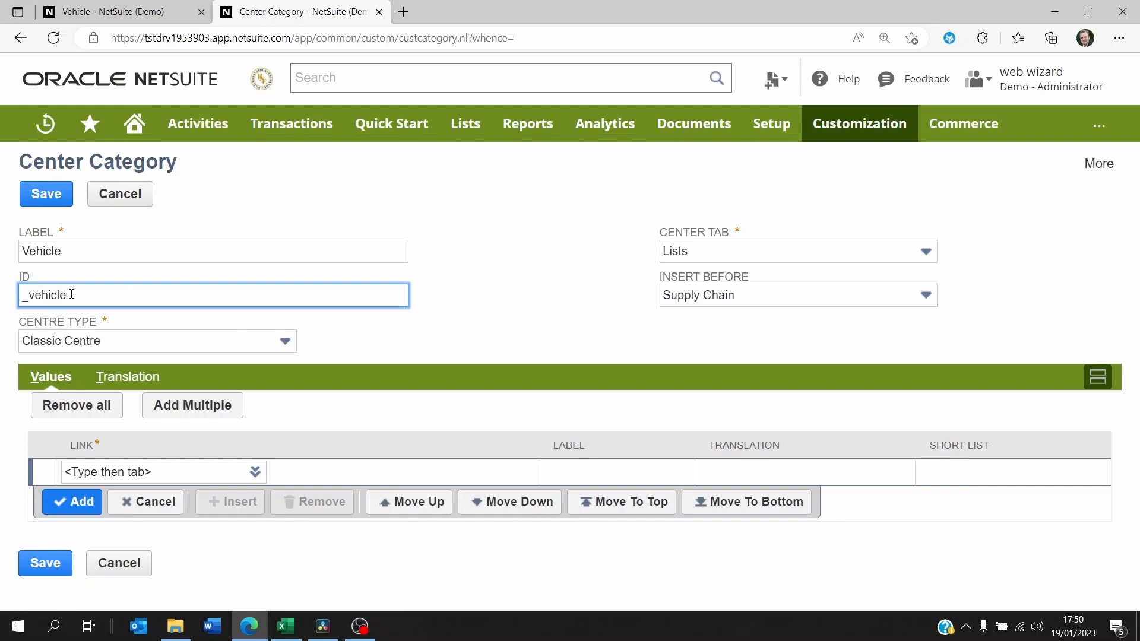
left_click(41, 200)
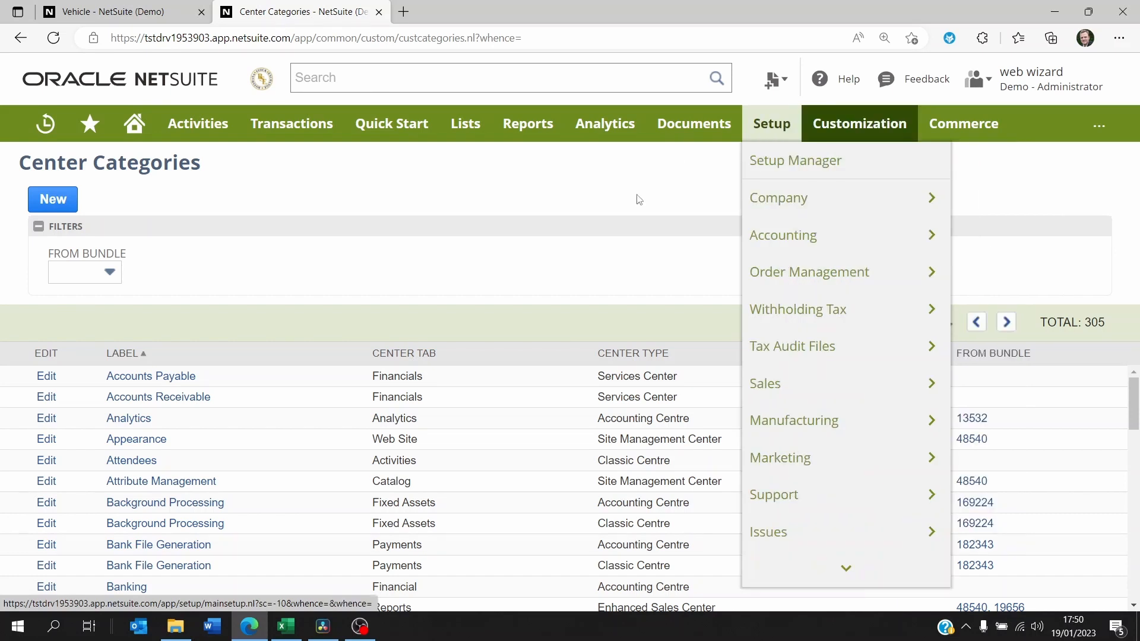
mouse_move(466, 125)
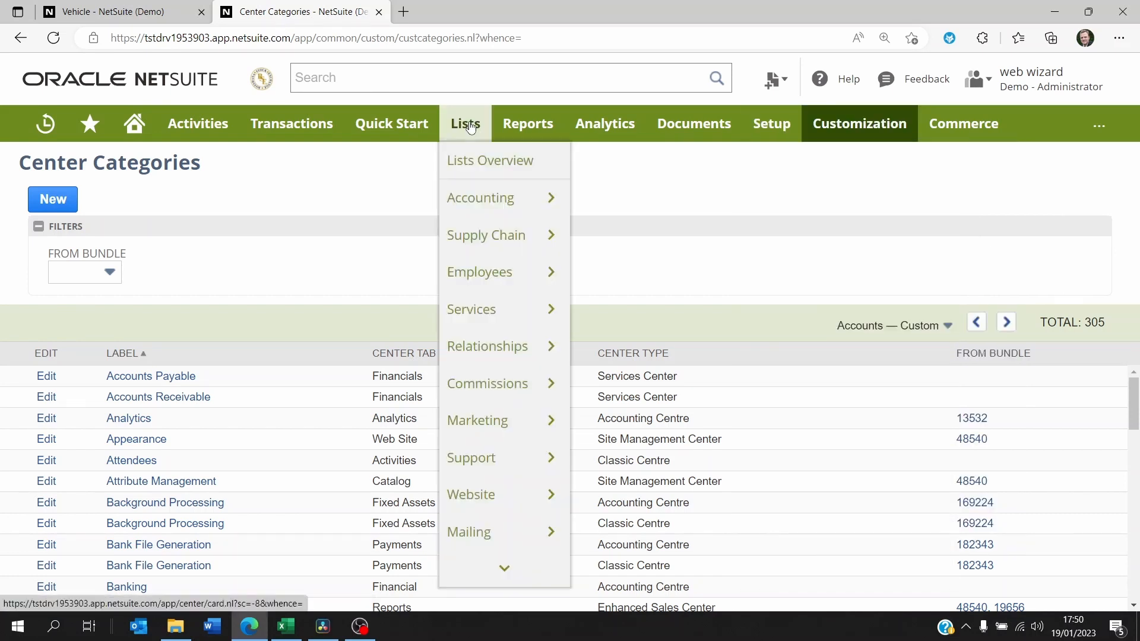
mouse_move(480, 202)
mouse_move(594, 273)
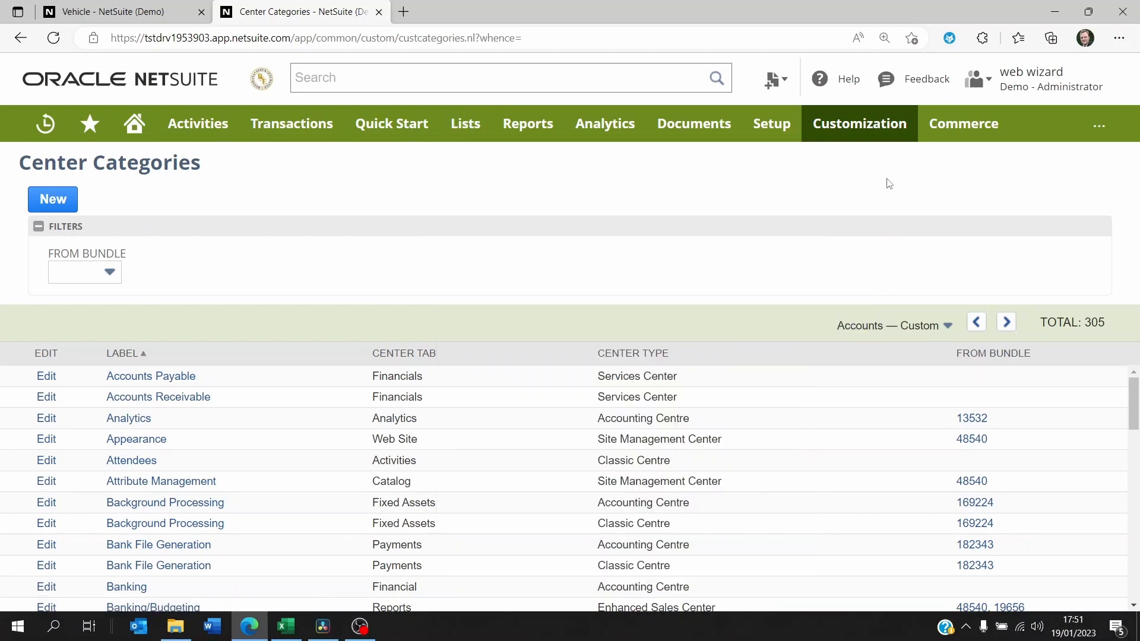
Open the custom center links and start a new link labelled New vehicle
mouse_move(865, 124)
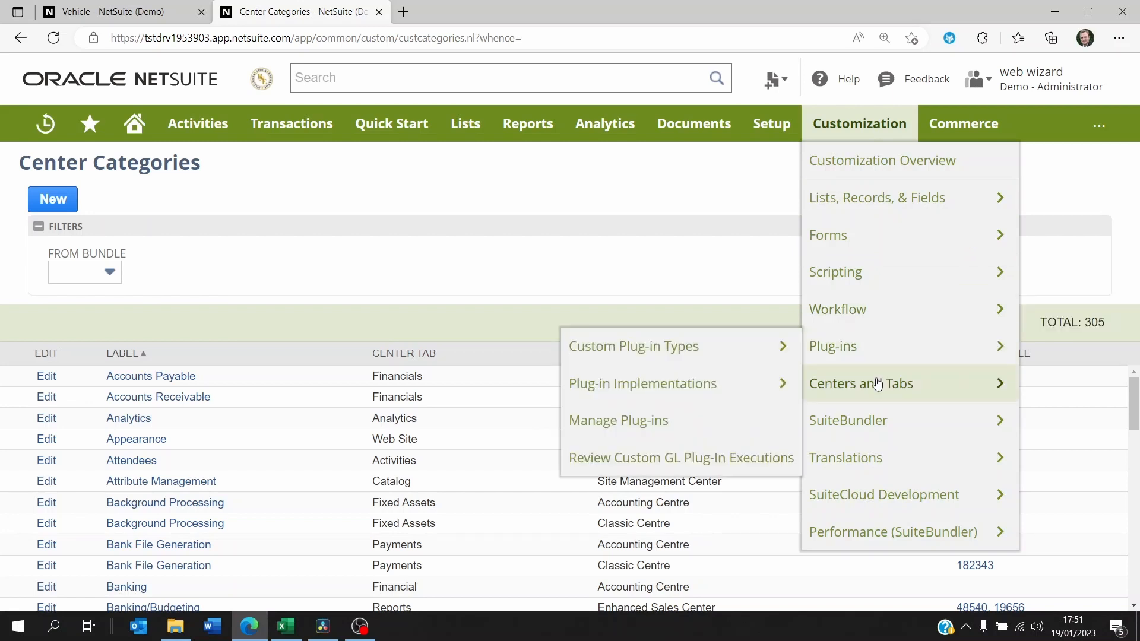
mouse_move(843, 391)
left_click(709, 508)
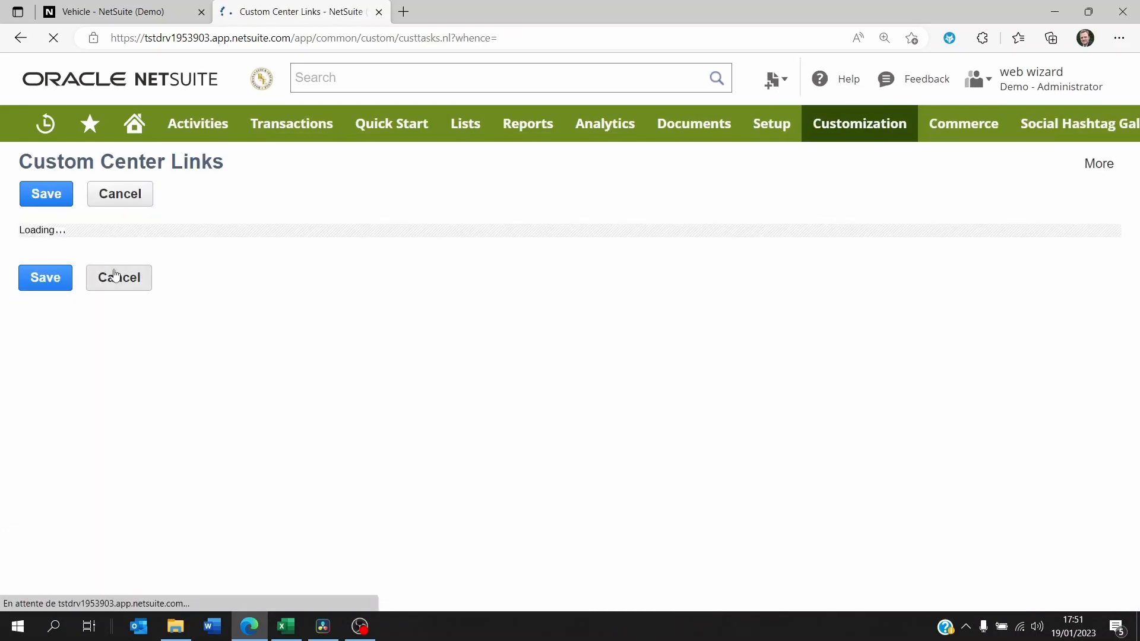
scroll(52, 201, "down", 5)
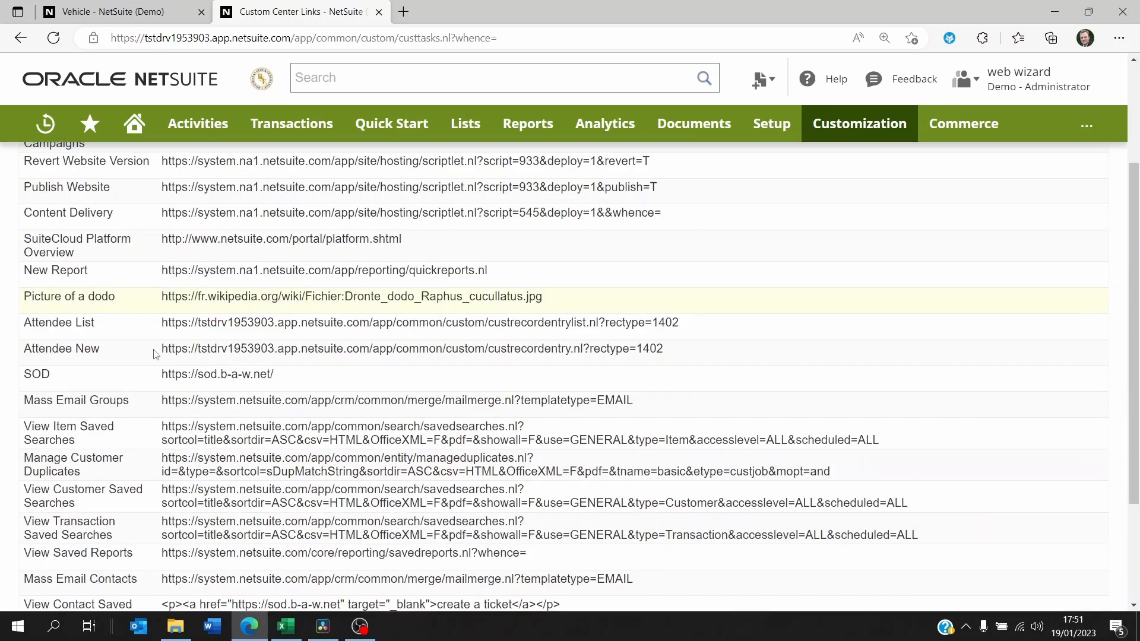
left_click(77, 481)
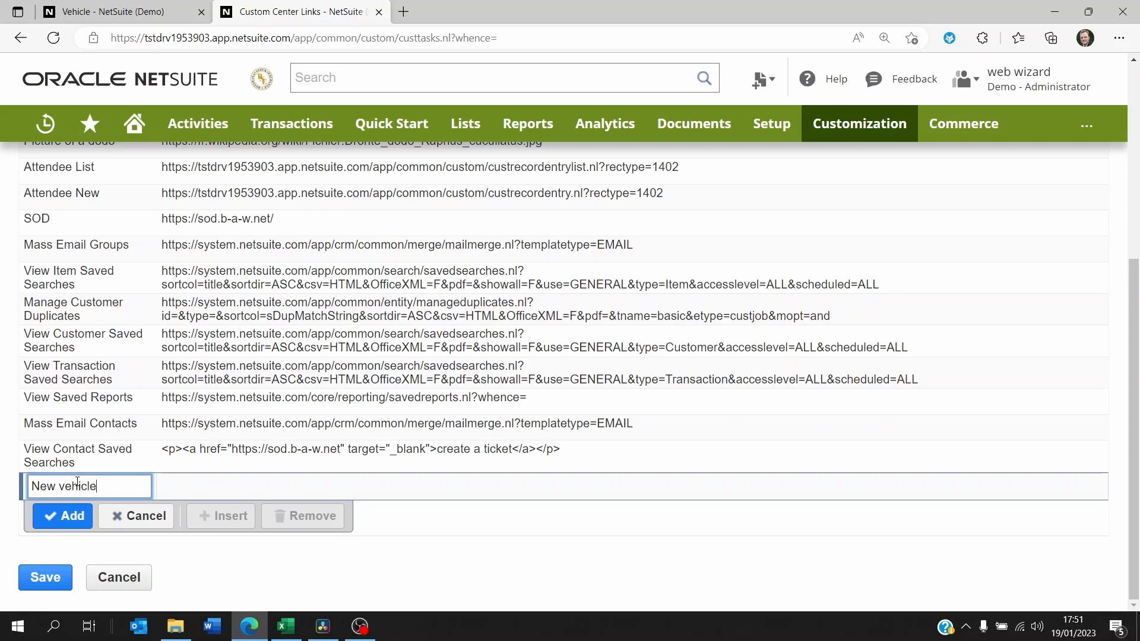
type("New vehicle")
Open a blank new Vehicle record from the Vehicle list and copy its web address
left_click(124, 13)
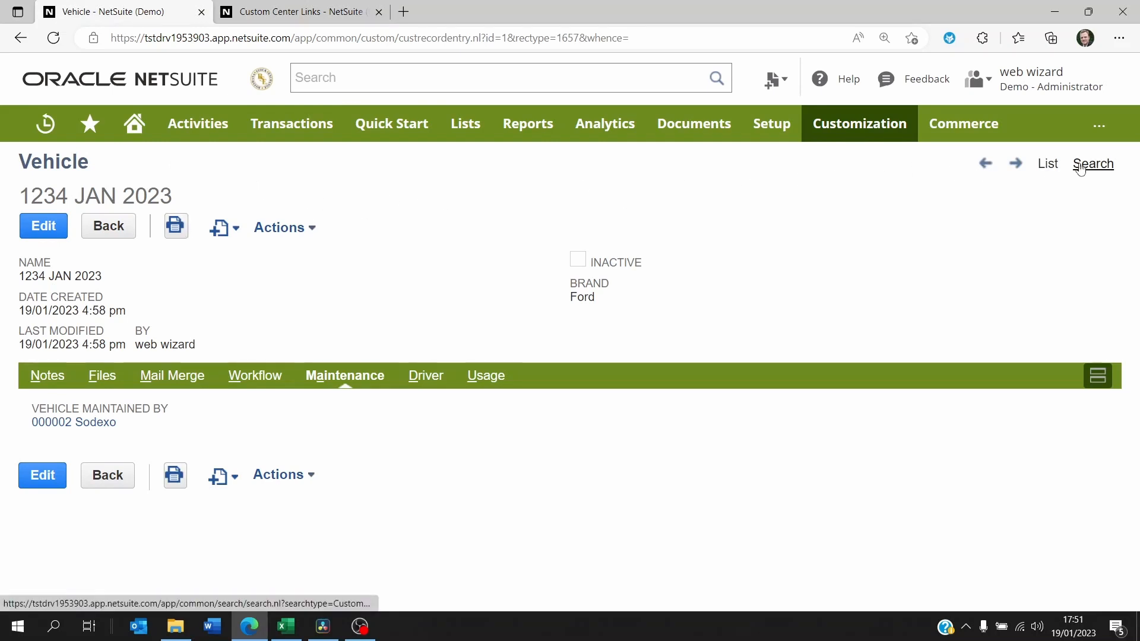
left_click(1048, 165)
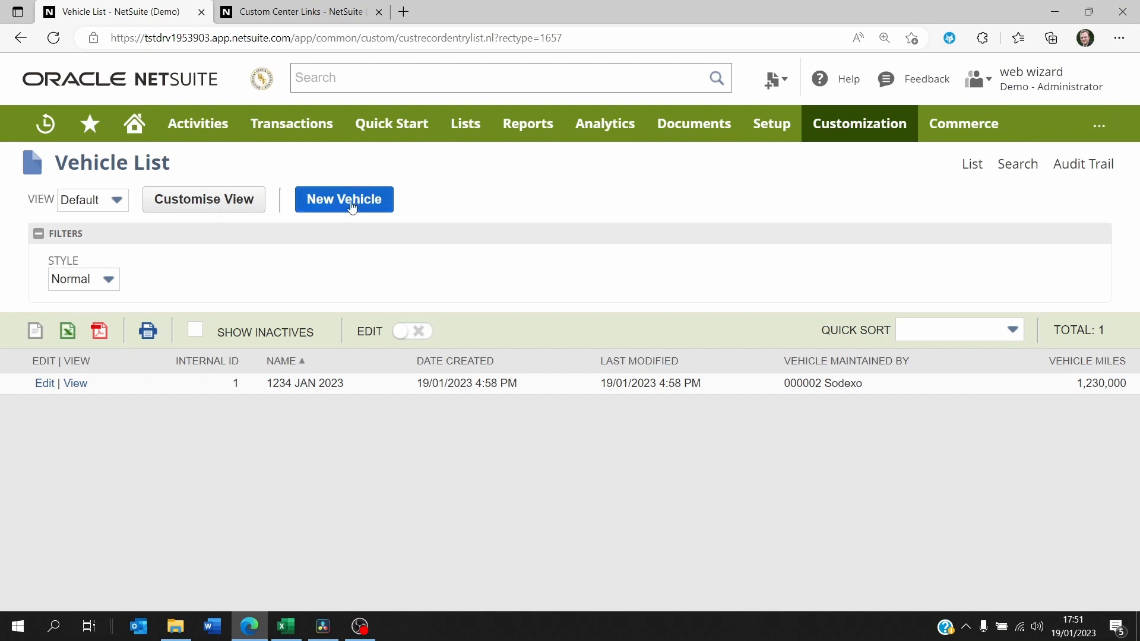
left_click(350, 205)
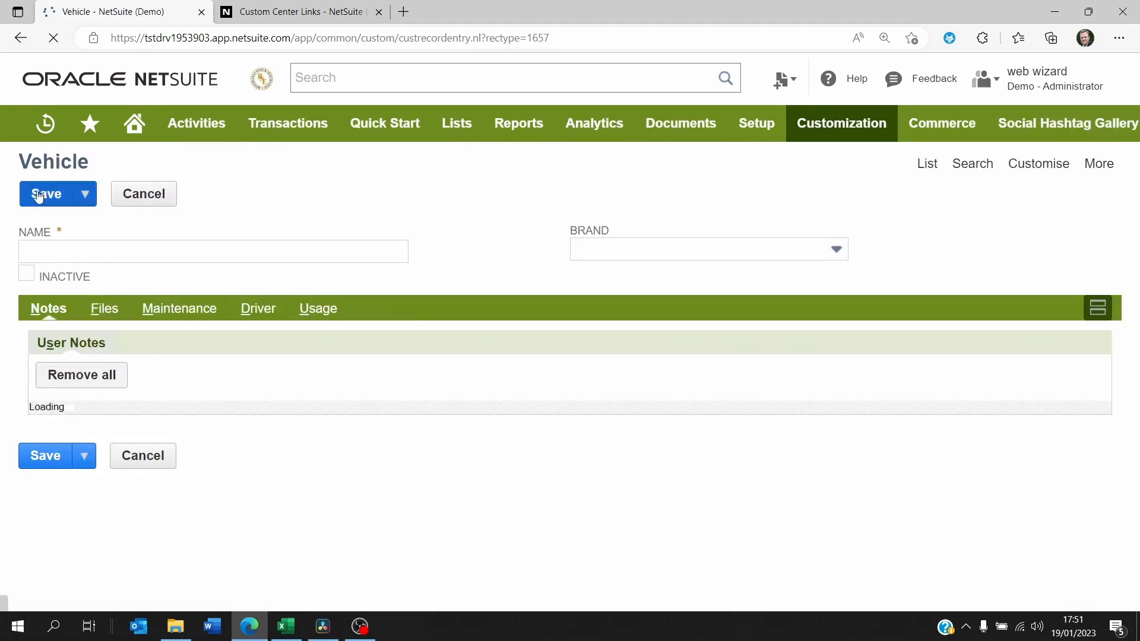
left_click(221, 45)
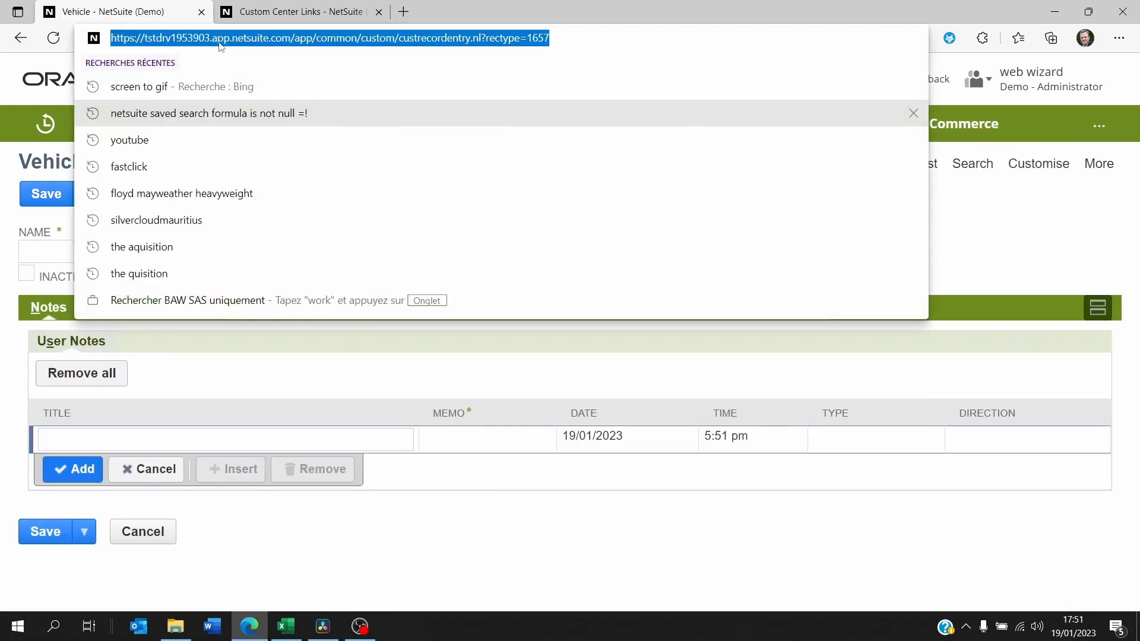
Use the copied new-record address as the URL of the New vehicle link and add the link
left_click(266, 13)
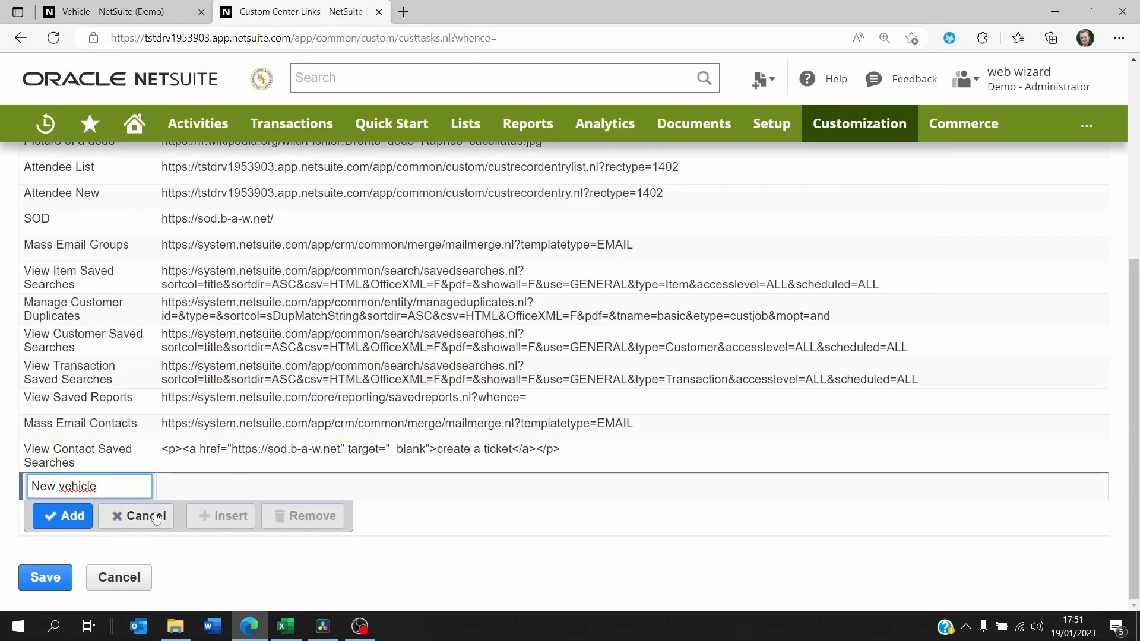
left_click(187, 481)
type("https://tstdrv1953903.app.netsuite.com/app/common/custom/custrecordentry.nl?rectype=1687")
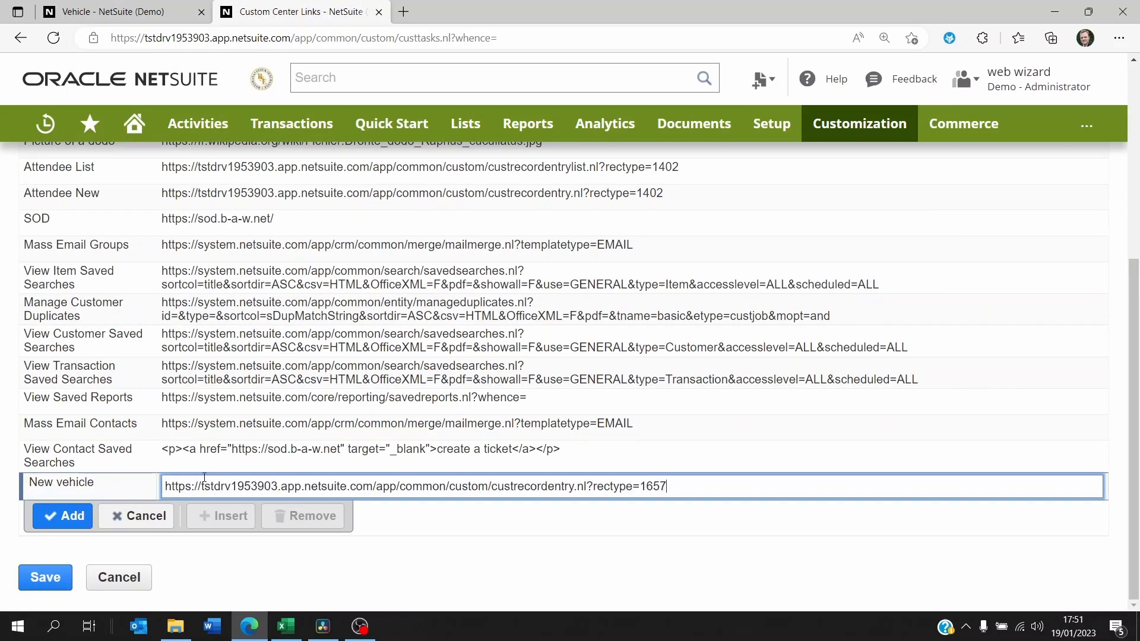
scroll(143, 396, "up", 6)
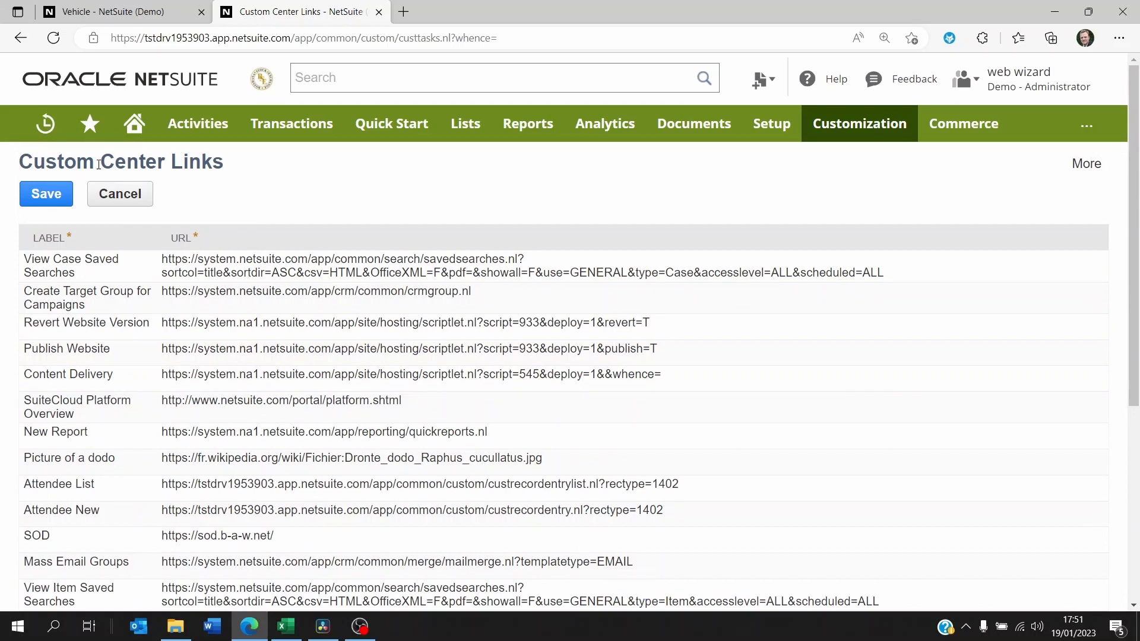
scroll(206, 284, "down", 10)
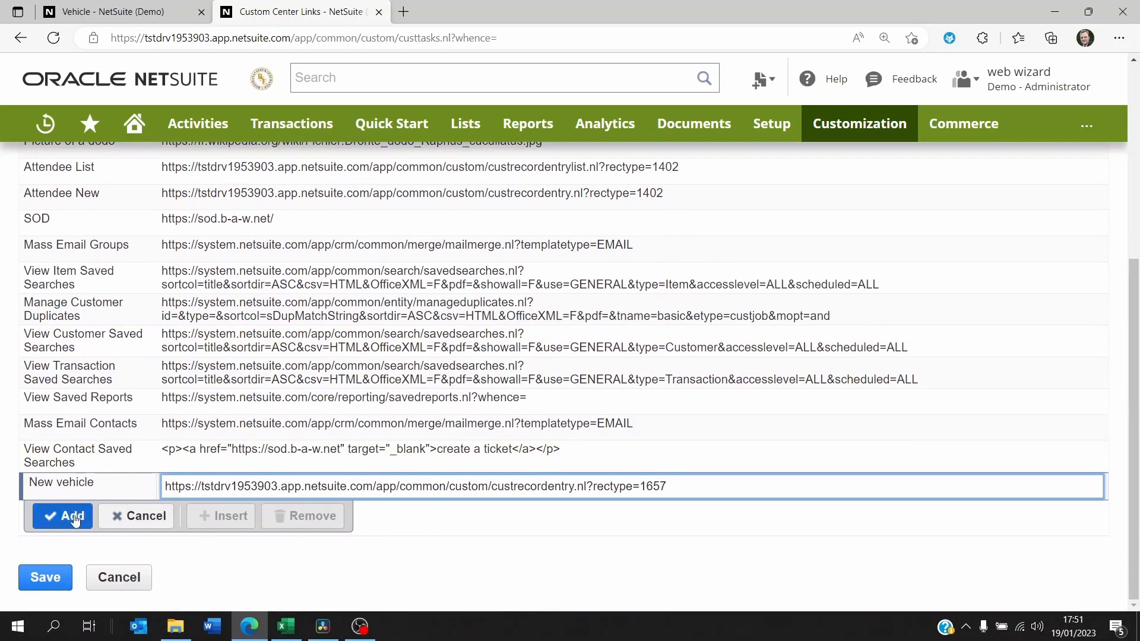
left_click(72, 516)
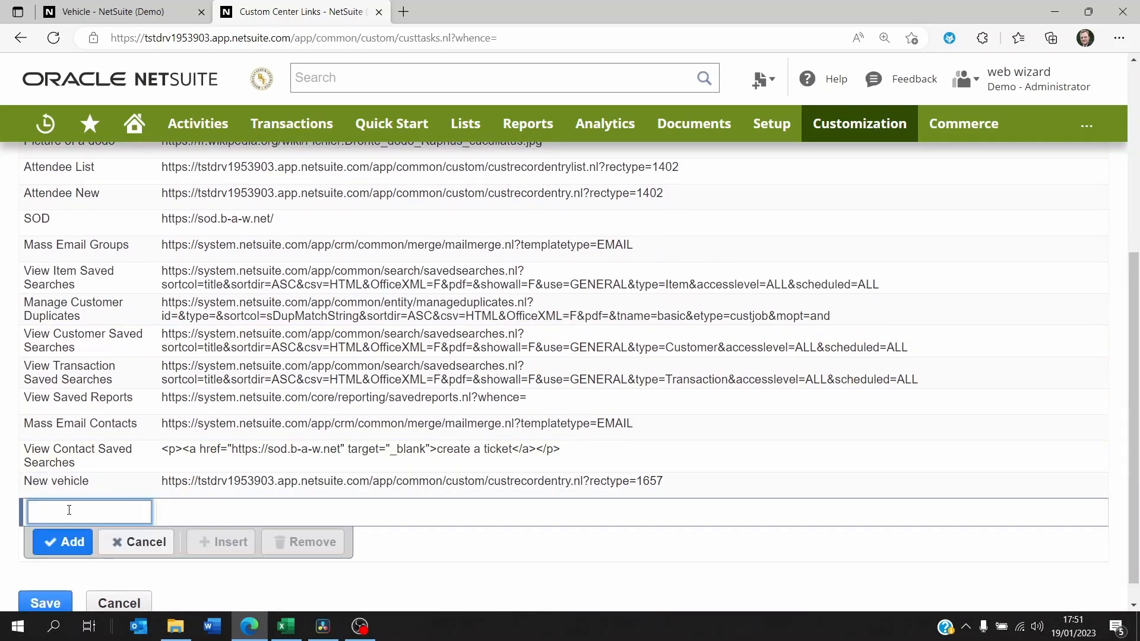
Start another custom center link labelled Vehicle list
type("List")
key("ctrl+BackSpace")
key("ctrl+BackSpace")
type("Vehicle")
left_click(59, 542)
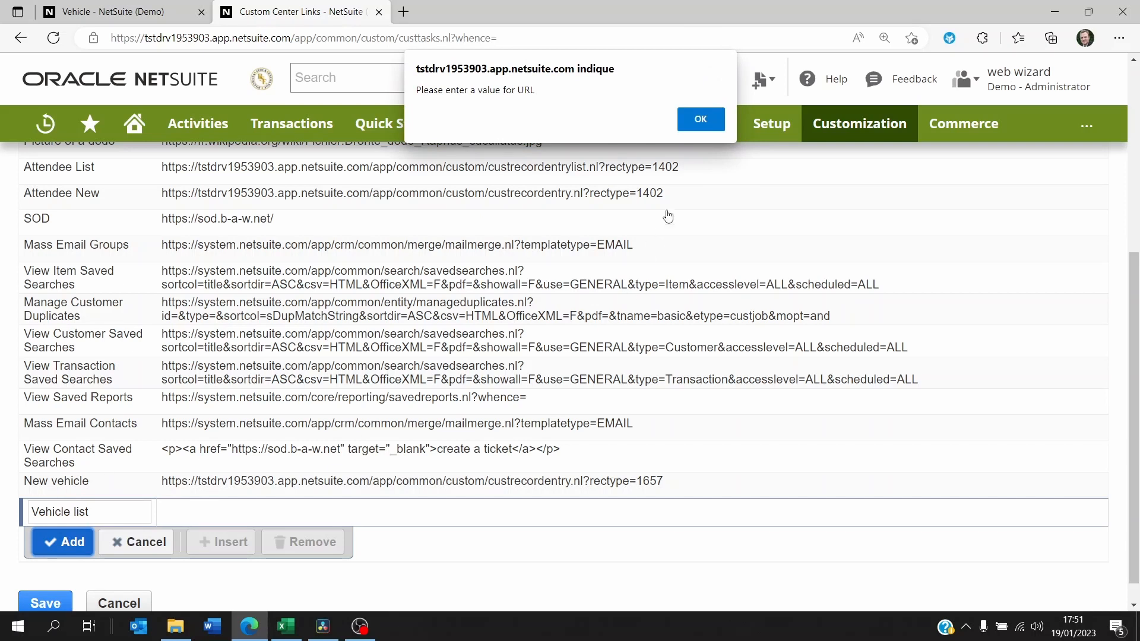
left_click(699, 121)
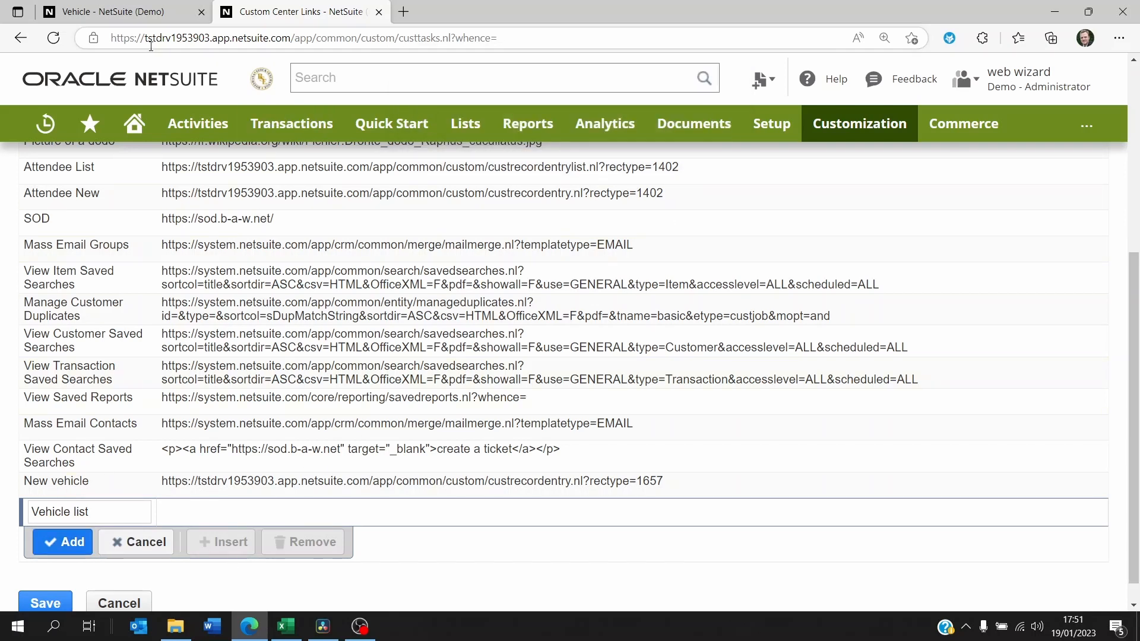
Open the list of Vehicle records and copy its web address
left_click(139, 12)
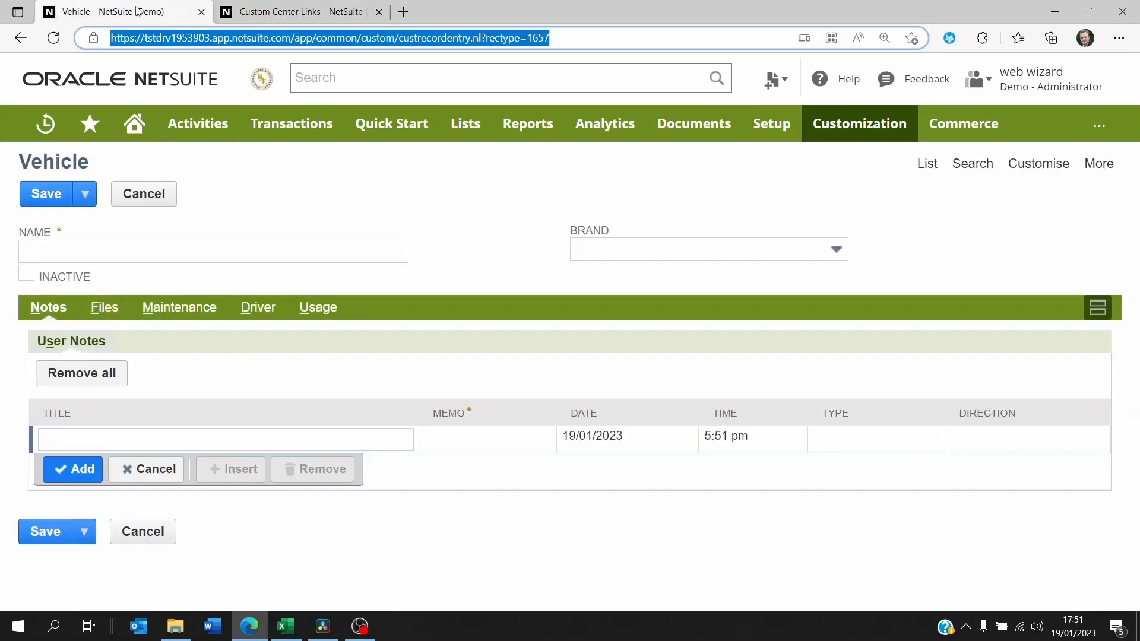
left_click(923, 169)
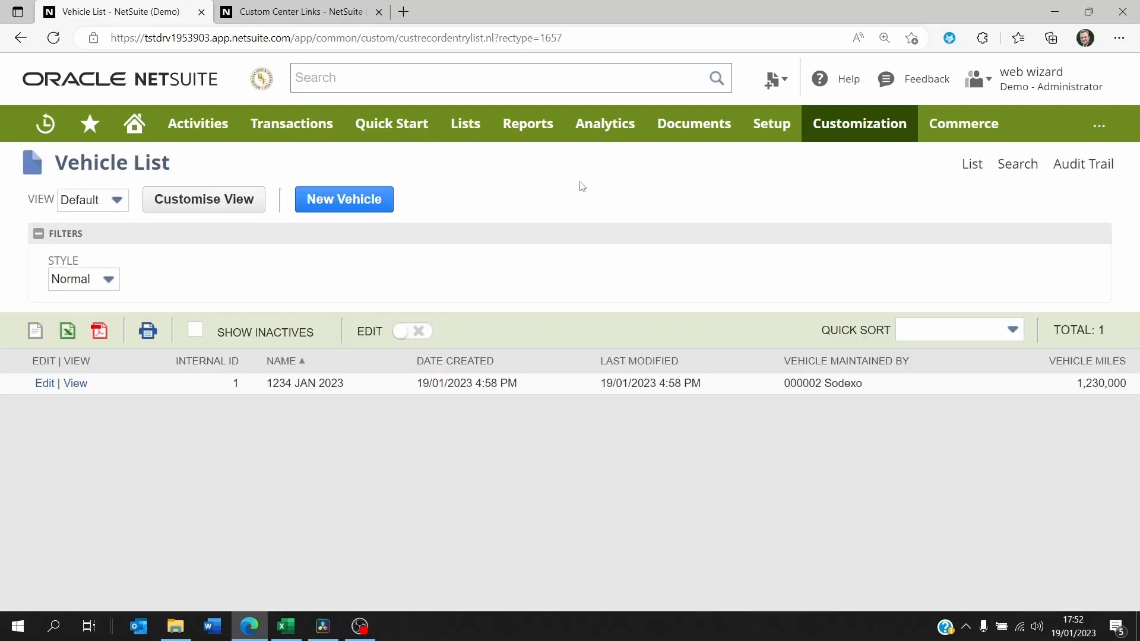
left_click(299, 39)
key("ctrl+c")
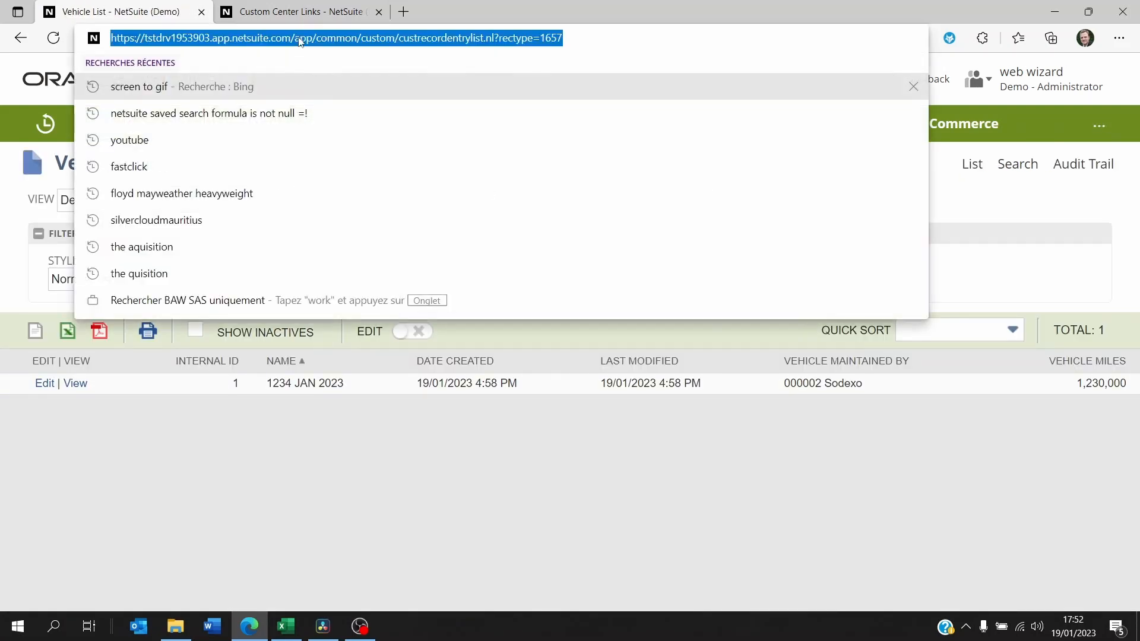
Add the Vehicle list link with the copied list address as its URL, and save the custom center links
left_click(277, 9)
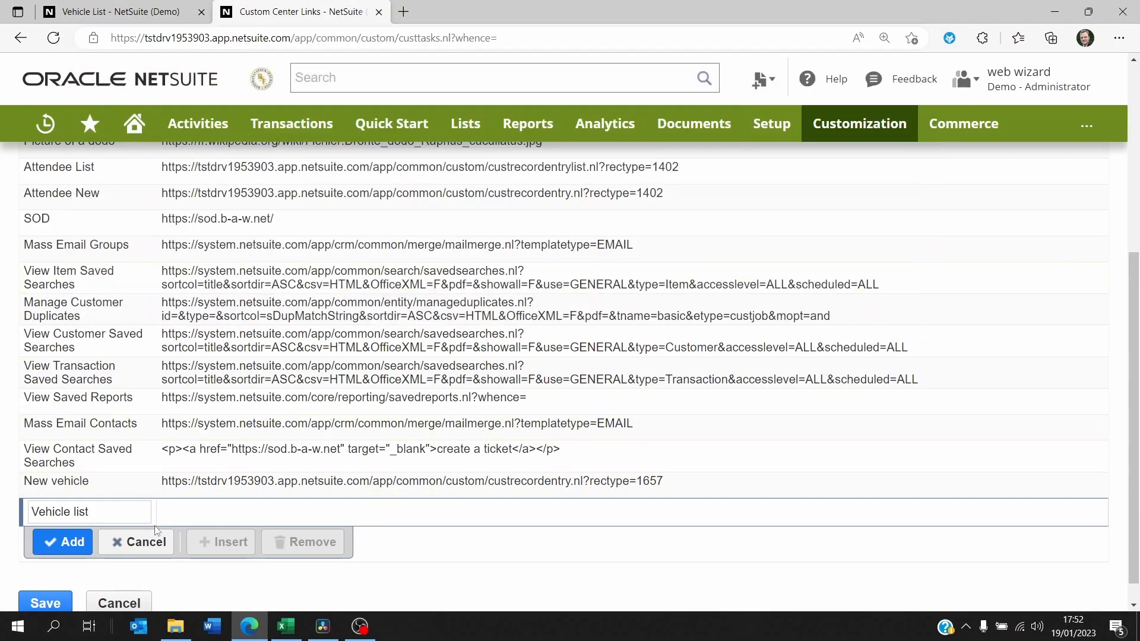
left_click(459, 513)
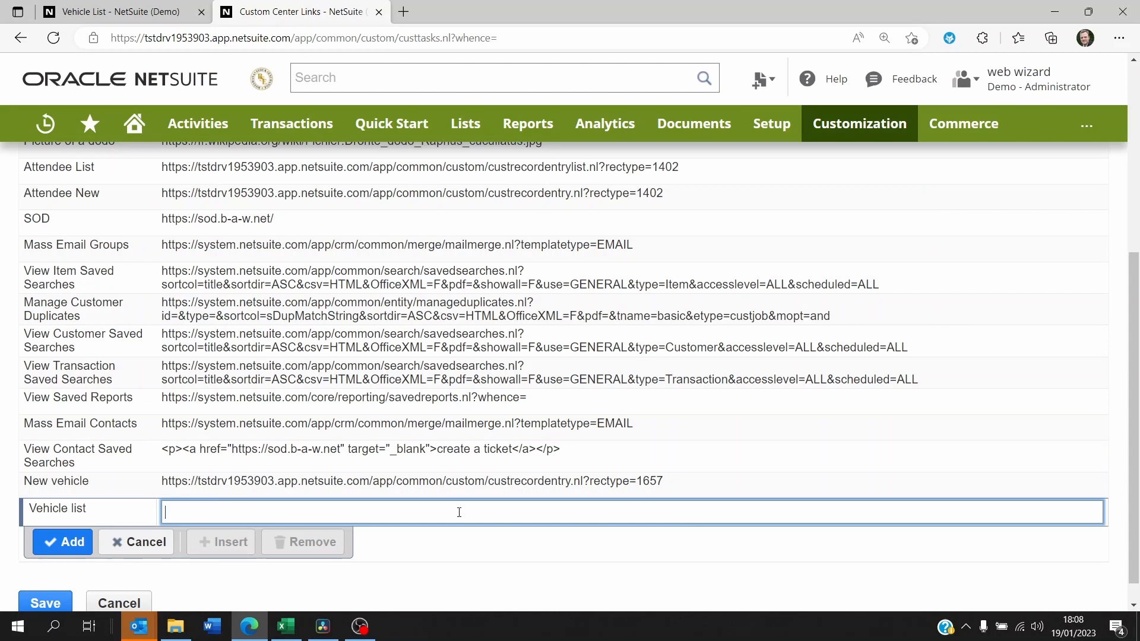
key("ctrl+v")
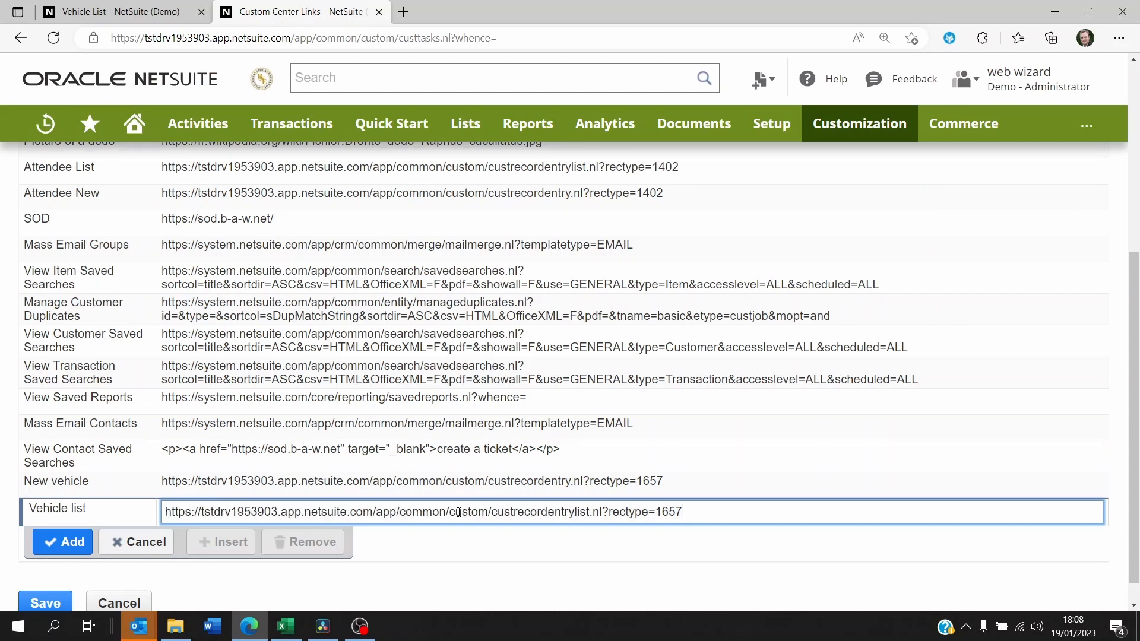
left_click(60, 542)
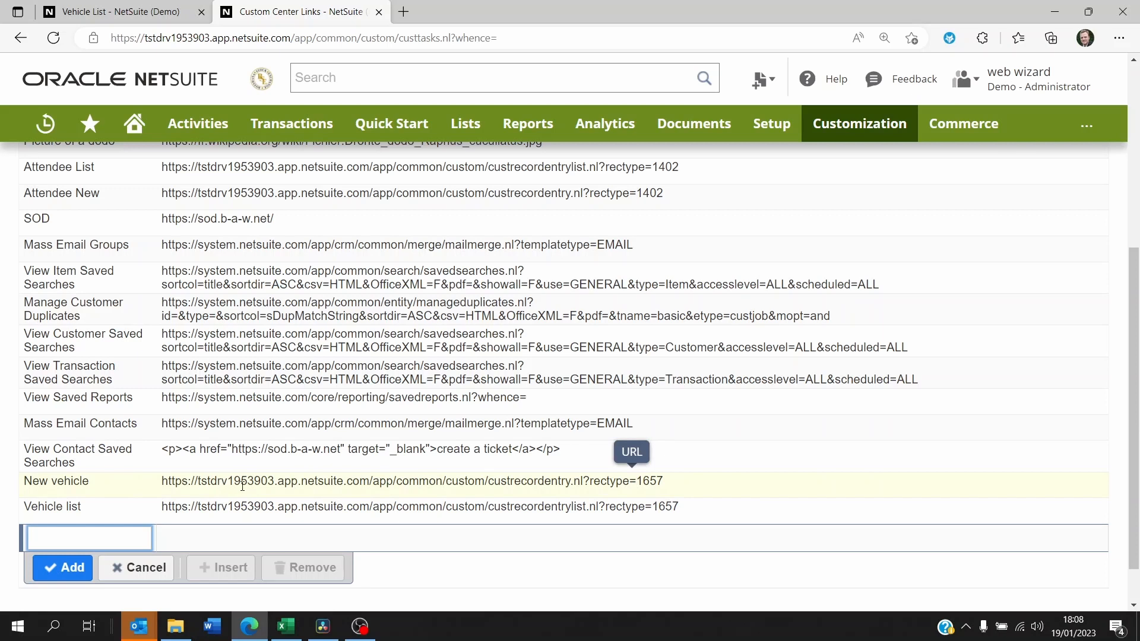
scroll(244, 487, "up", 5)
scroll(246, 487, "down", 5)
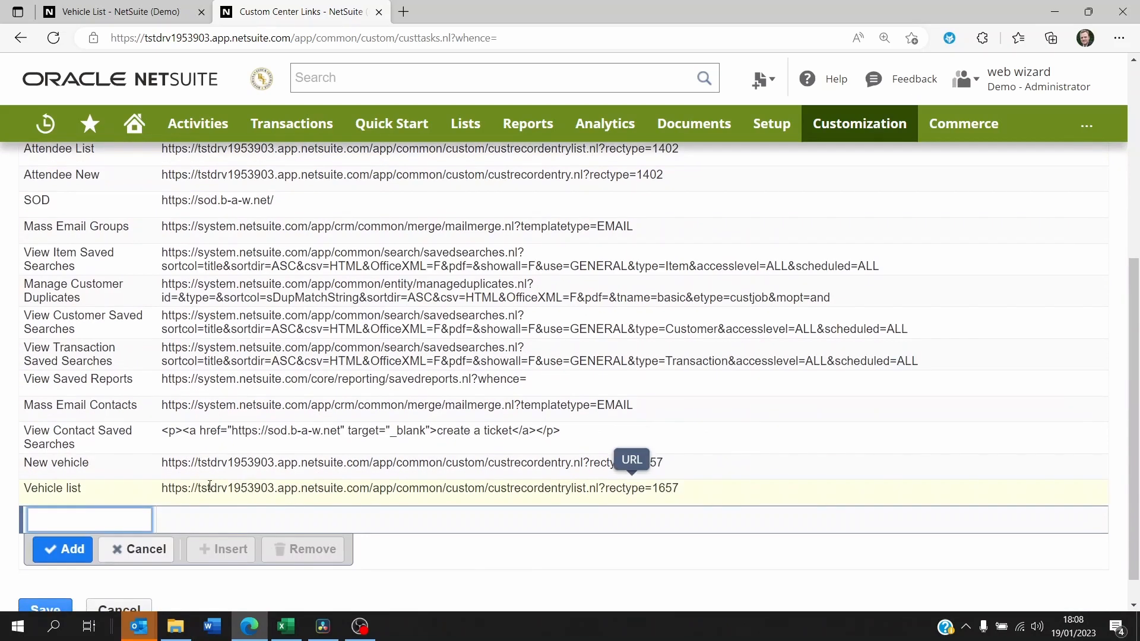
left_click(50, 609)
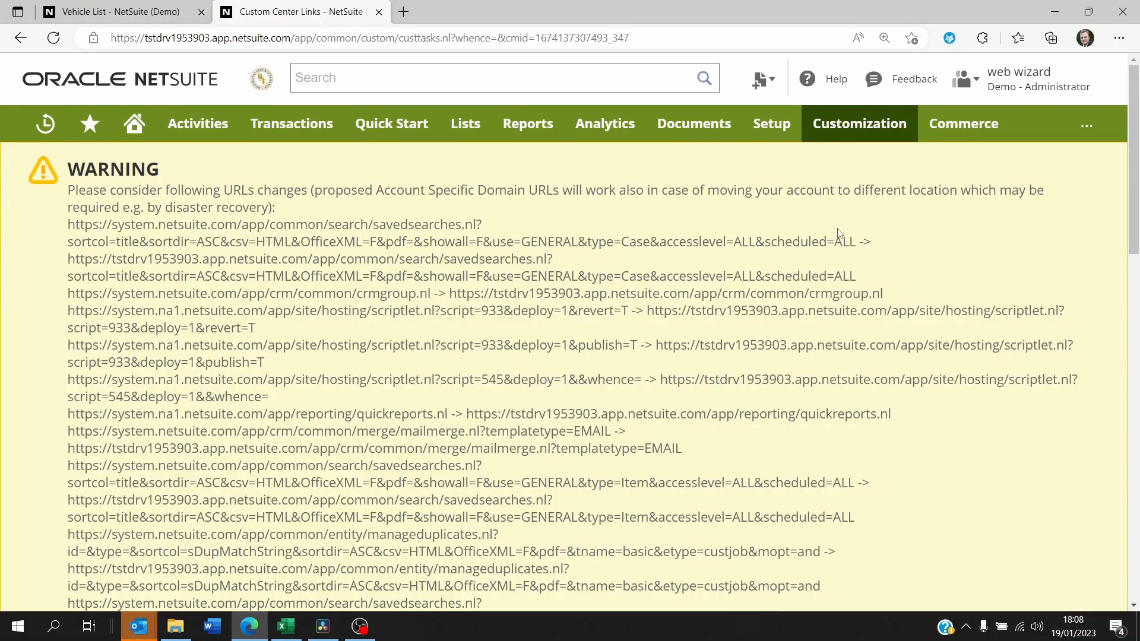
Find the Vehicle category of the Lists tab among the center categories and open it for editing
mouse_move(856, 125)
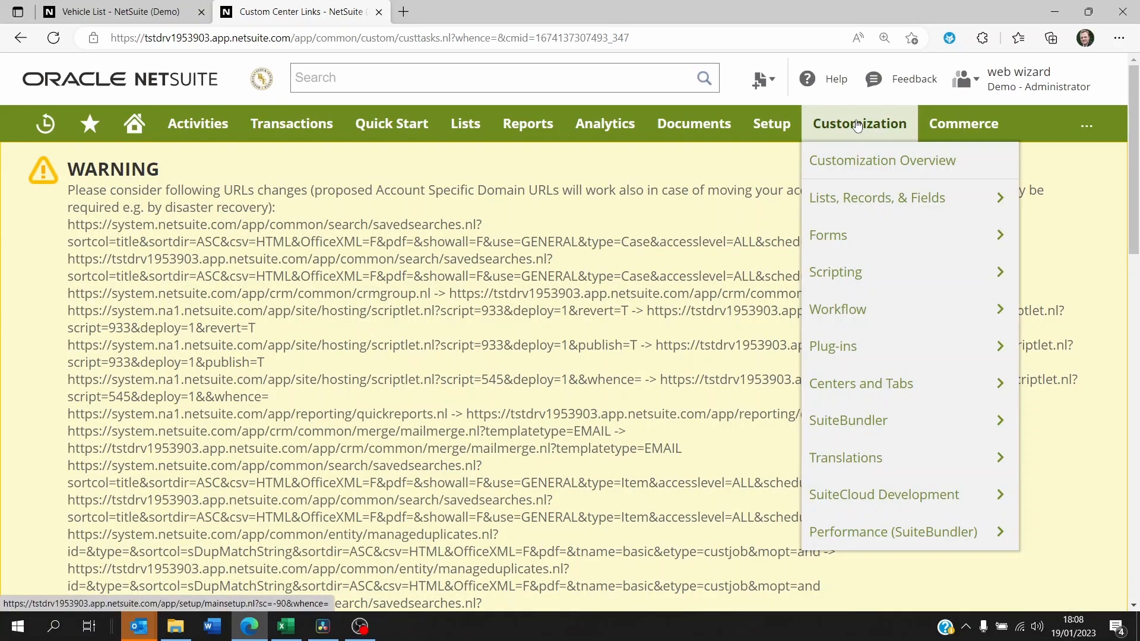
mouse_move(852, 387)
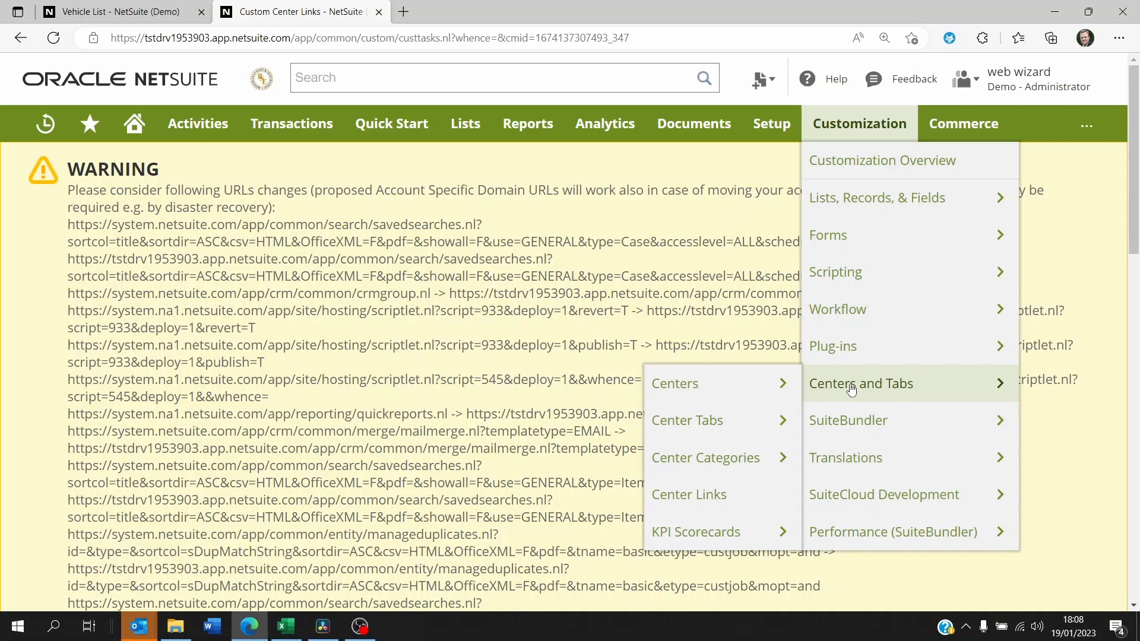
left_click(687, 469)
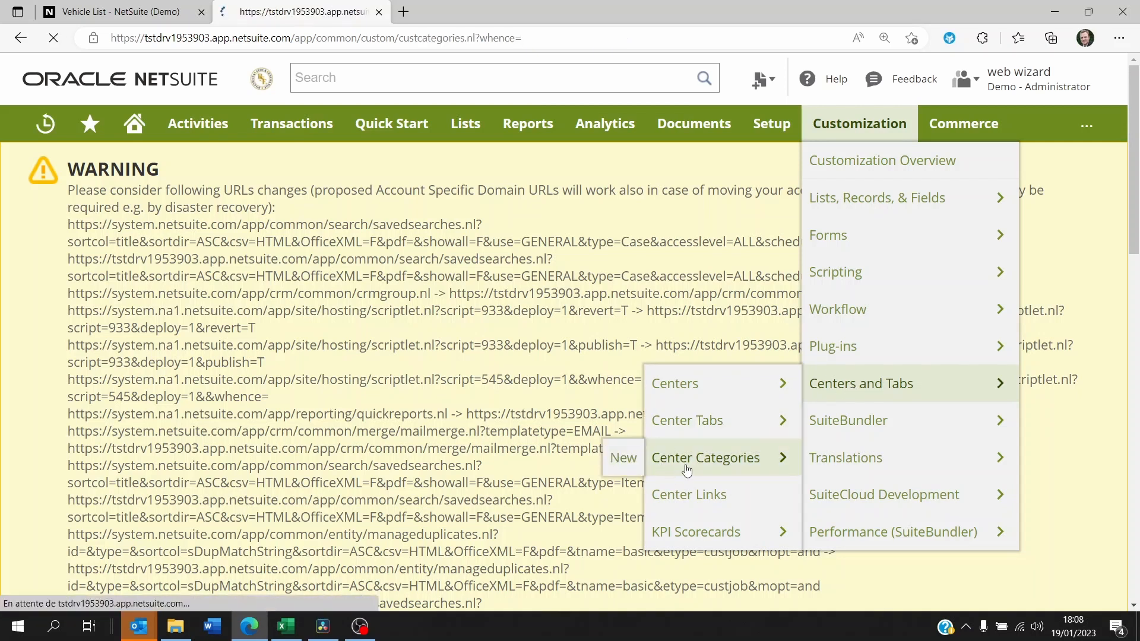
scroll(297, 455, "down", 8)
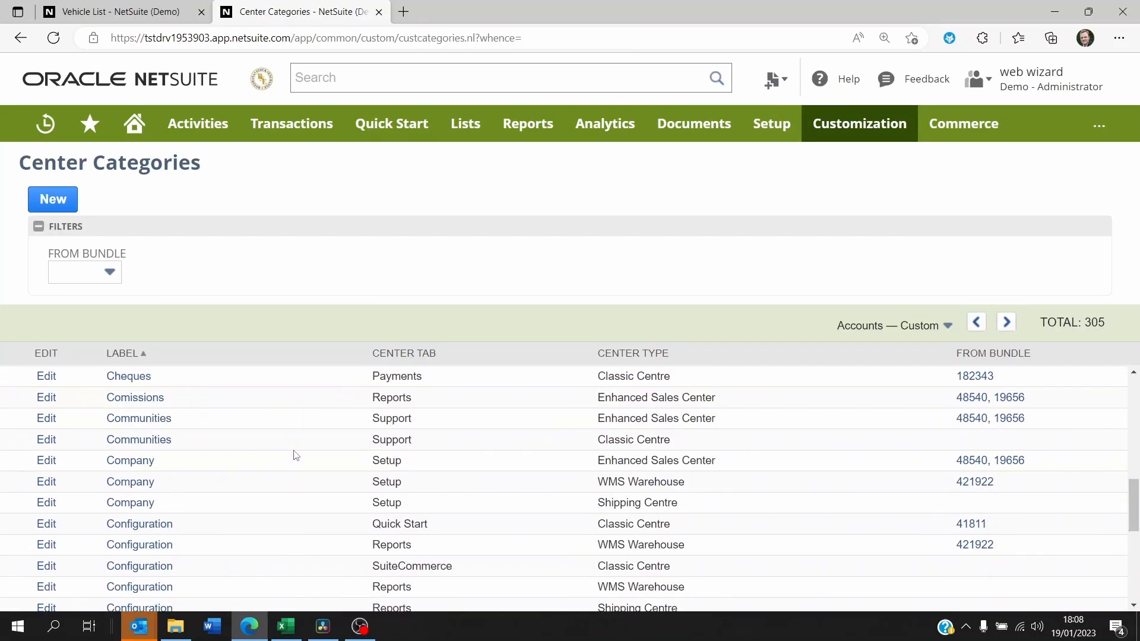
scroll(300, 453, "down", 1)
left_click(890, 326)
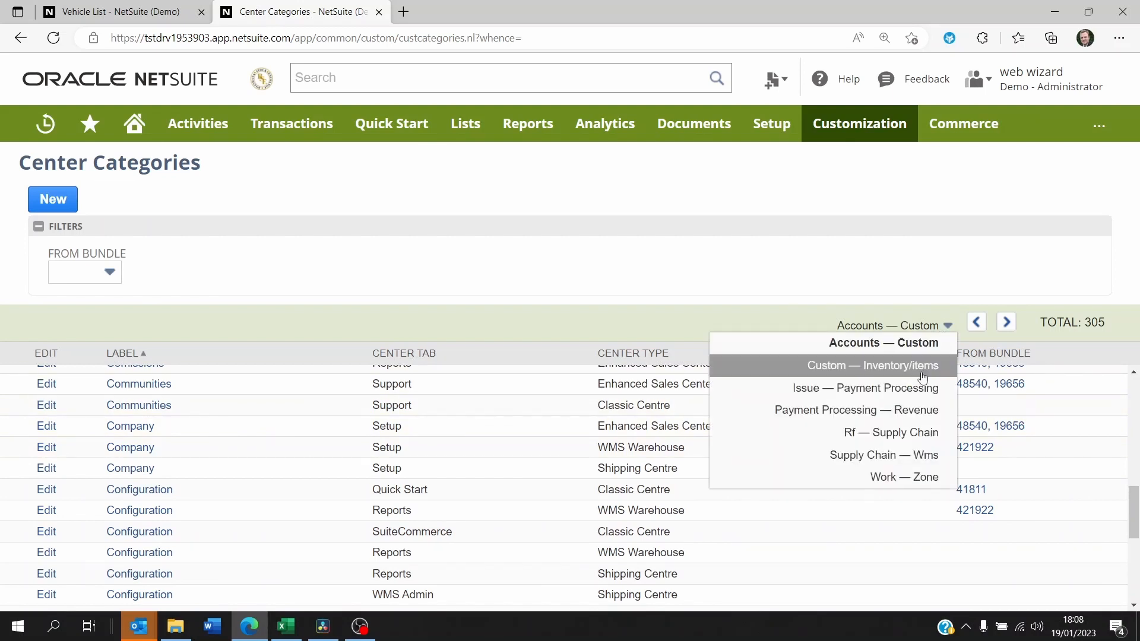
left_click(915, 457)
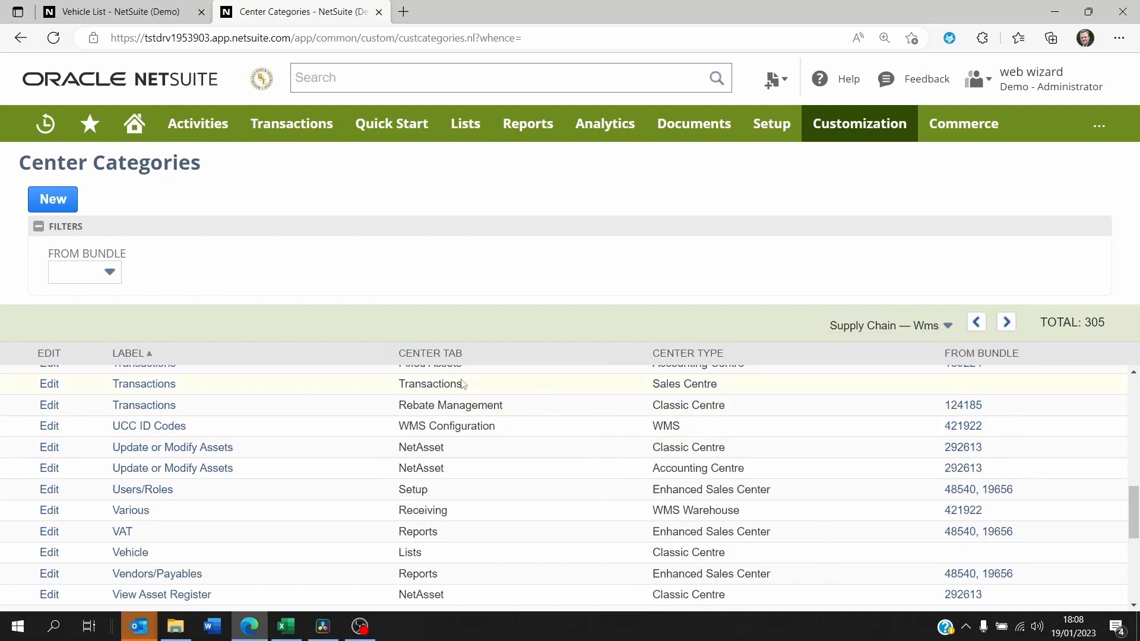
left_click(131, 553)
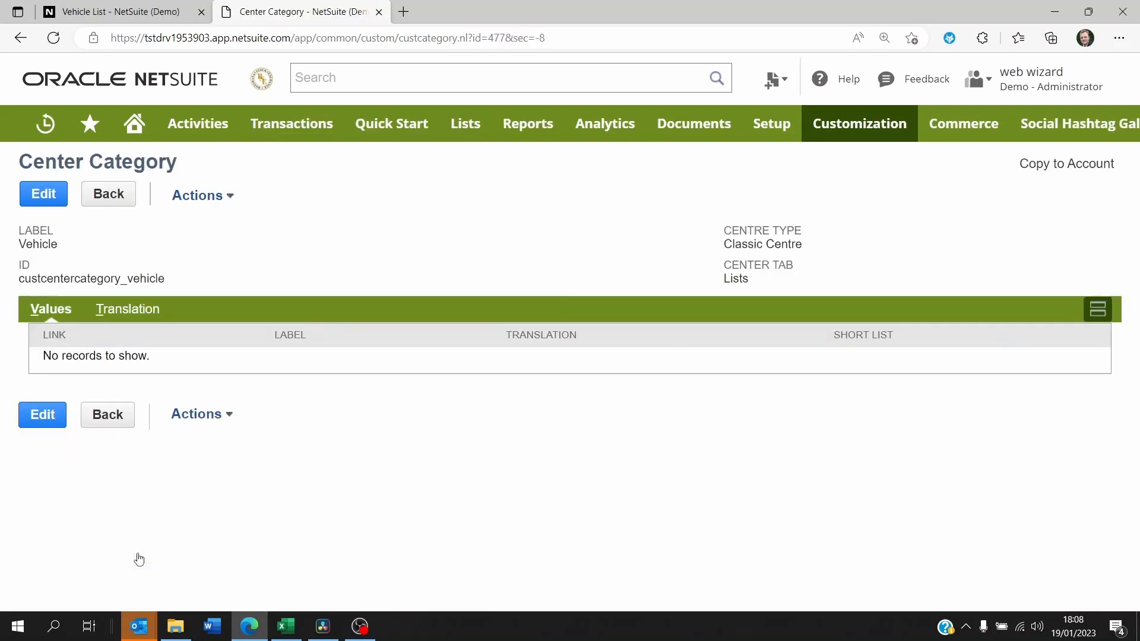
left_click(44, 188)
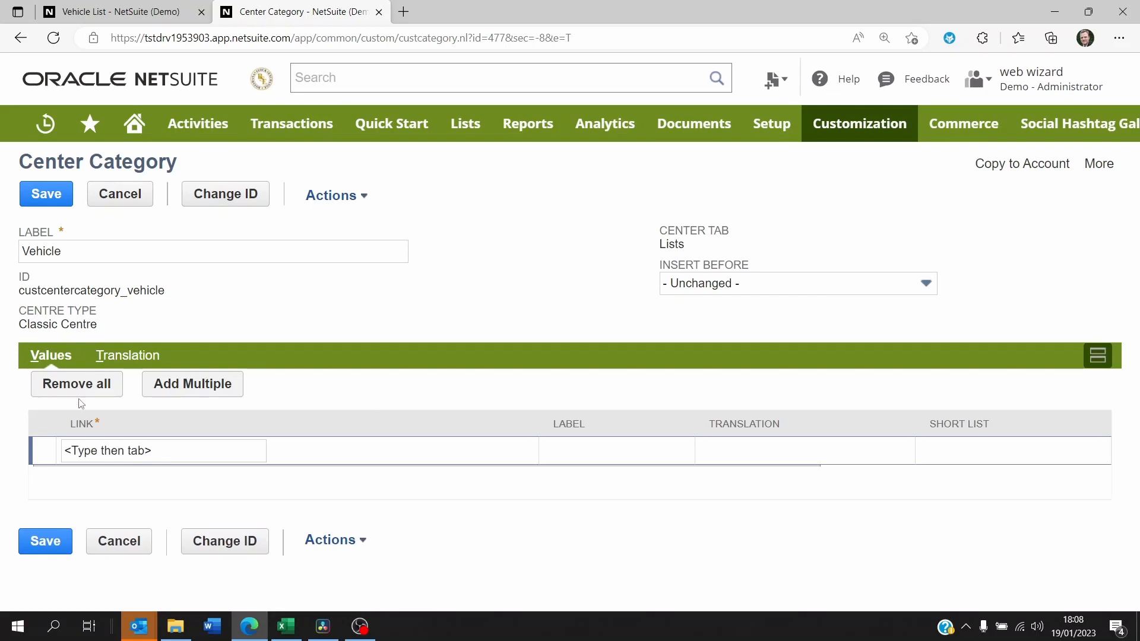
Add the Vehicle list link to the Vehicle category with the label List
left_click(233, 450)
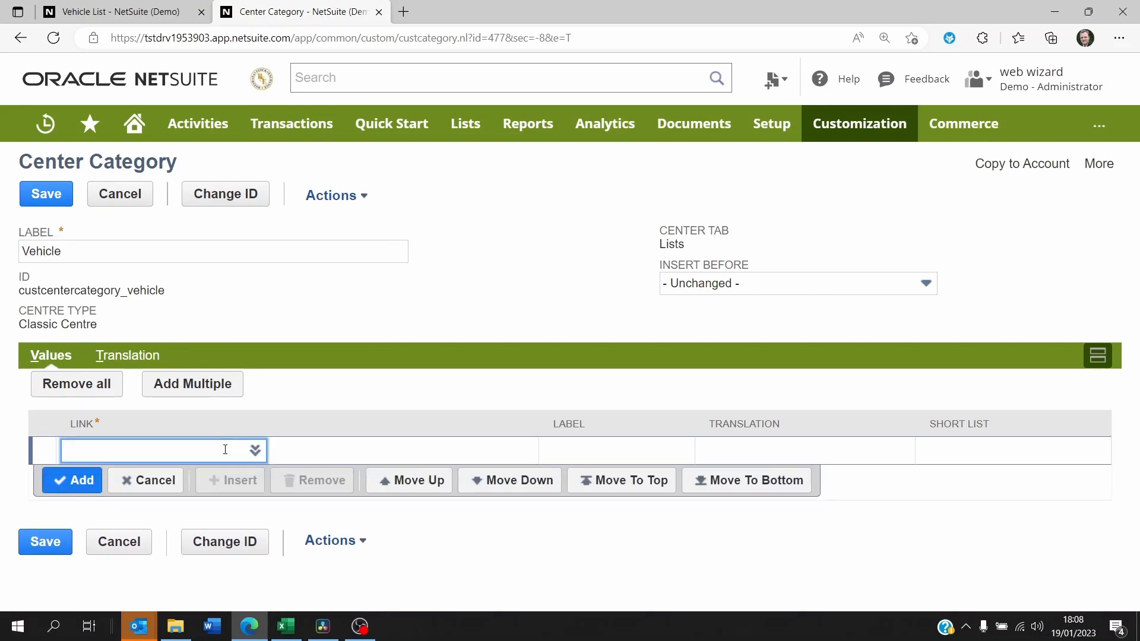
type("vehi")
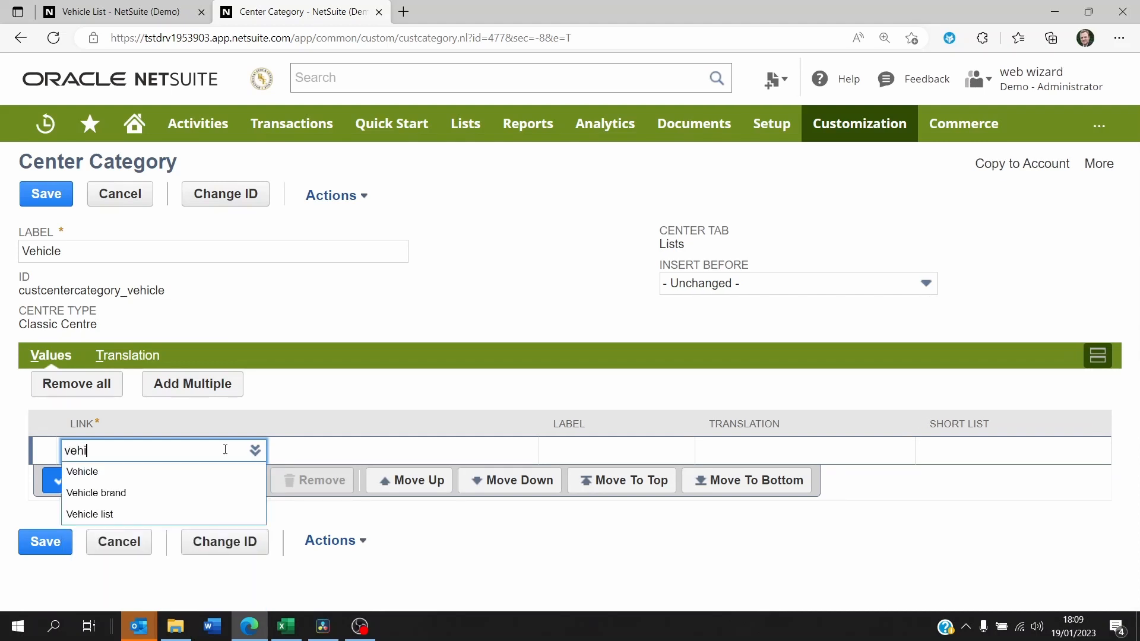
type("cle")
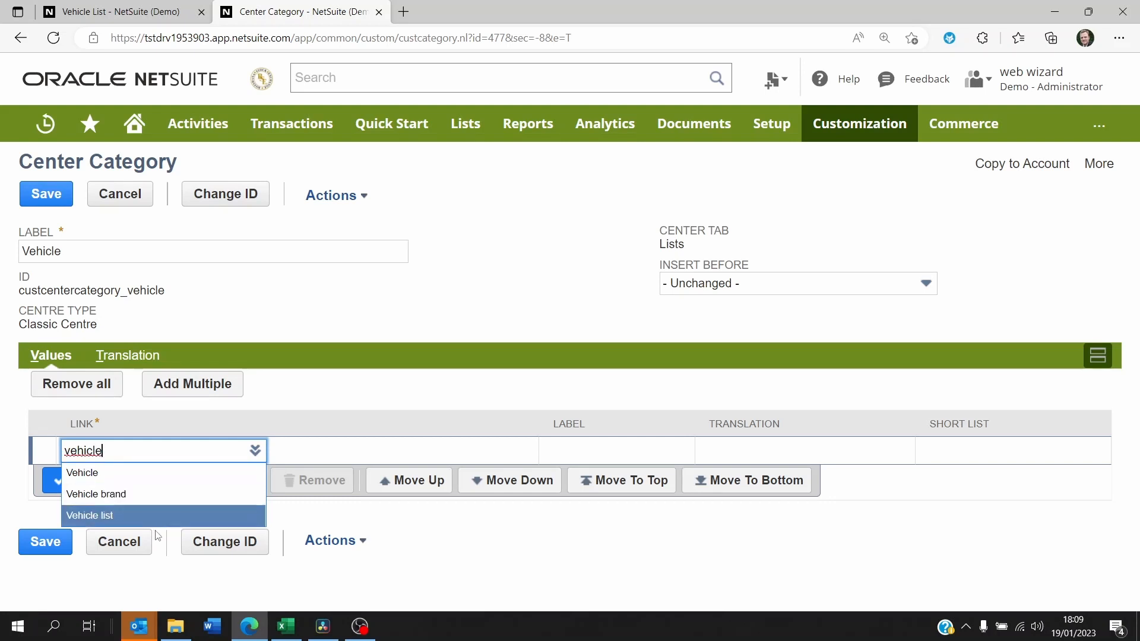
left_click(115, 515)
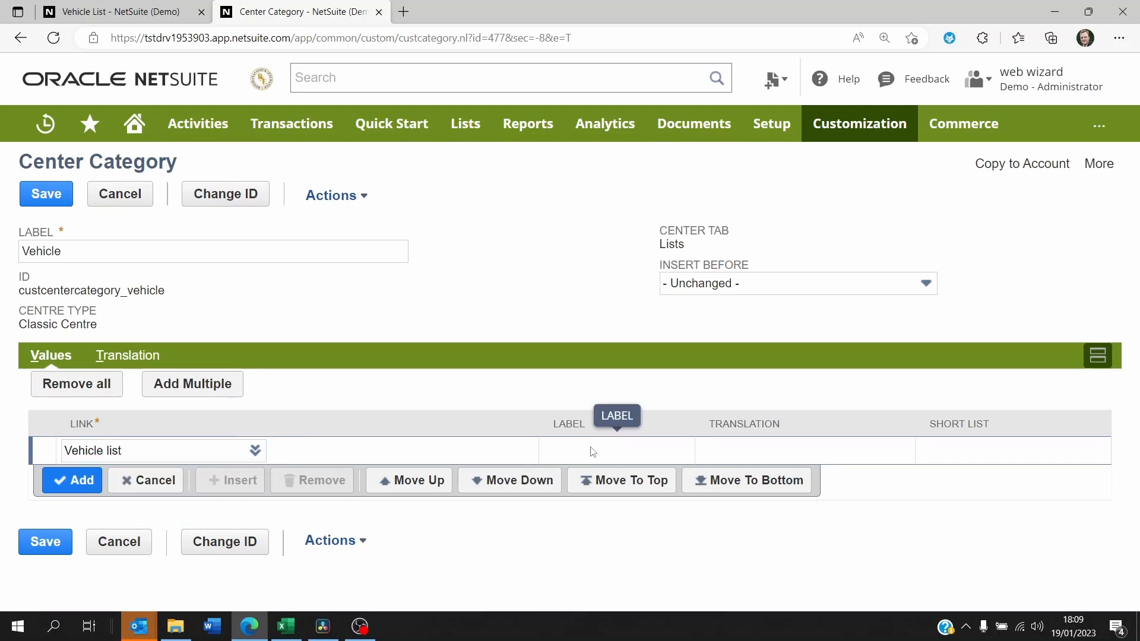
left_click(568, 452)
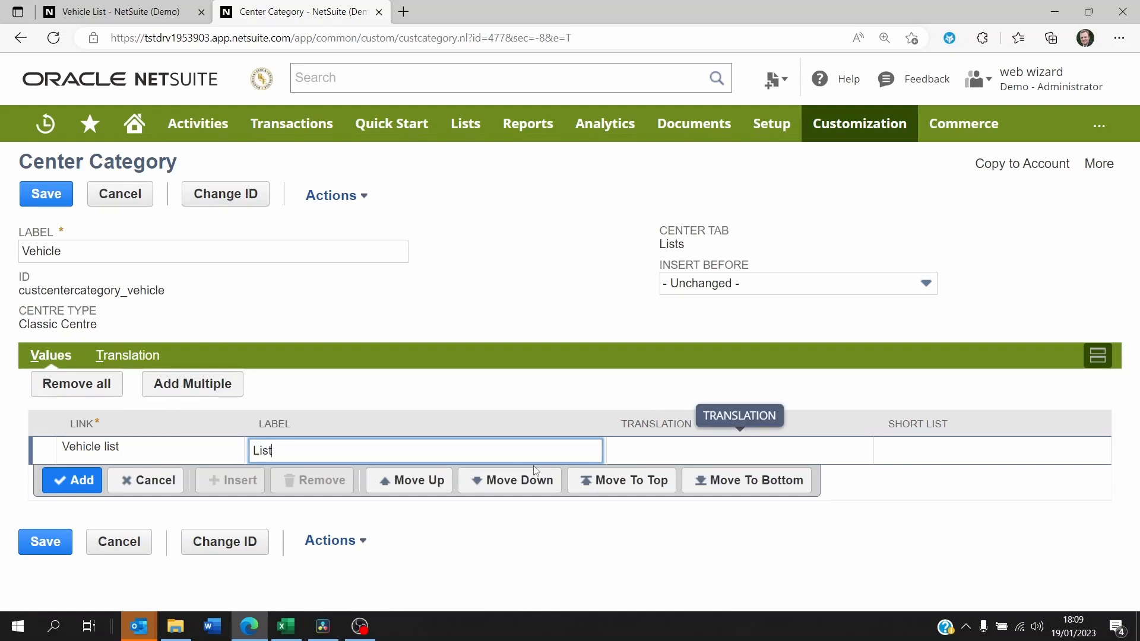
left_click(62, 481)
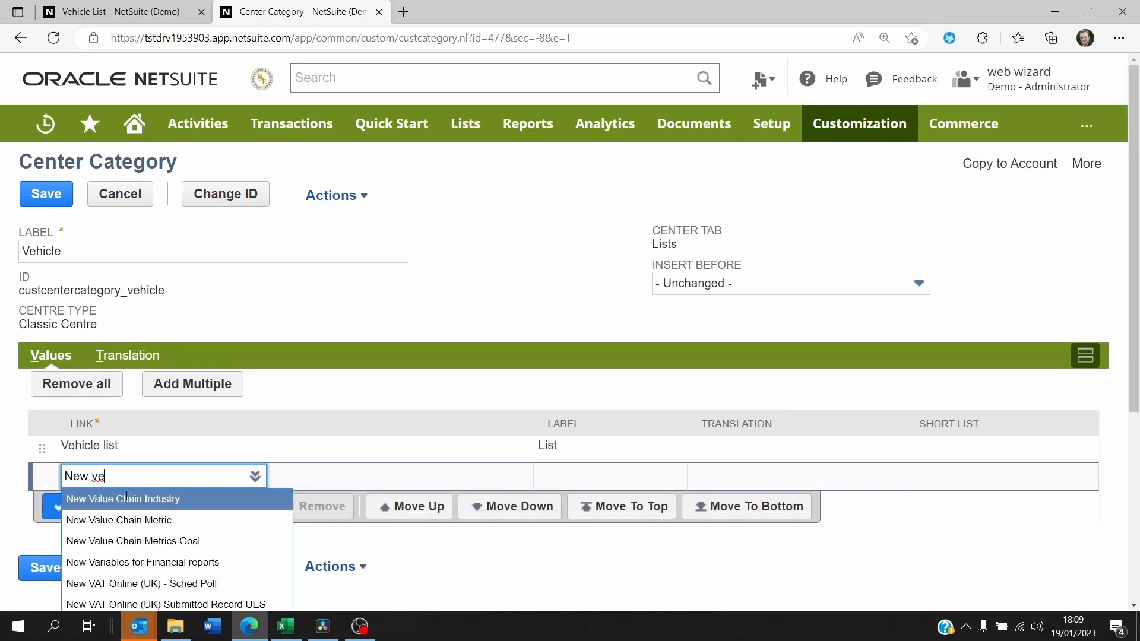
Add the New Vehicle link to the Vehicle category with the label New
left_click(121, 496)
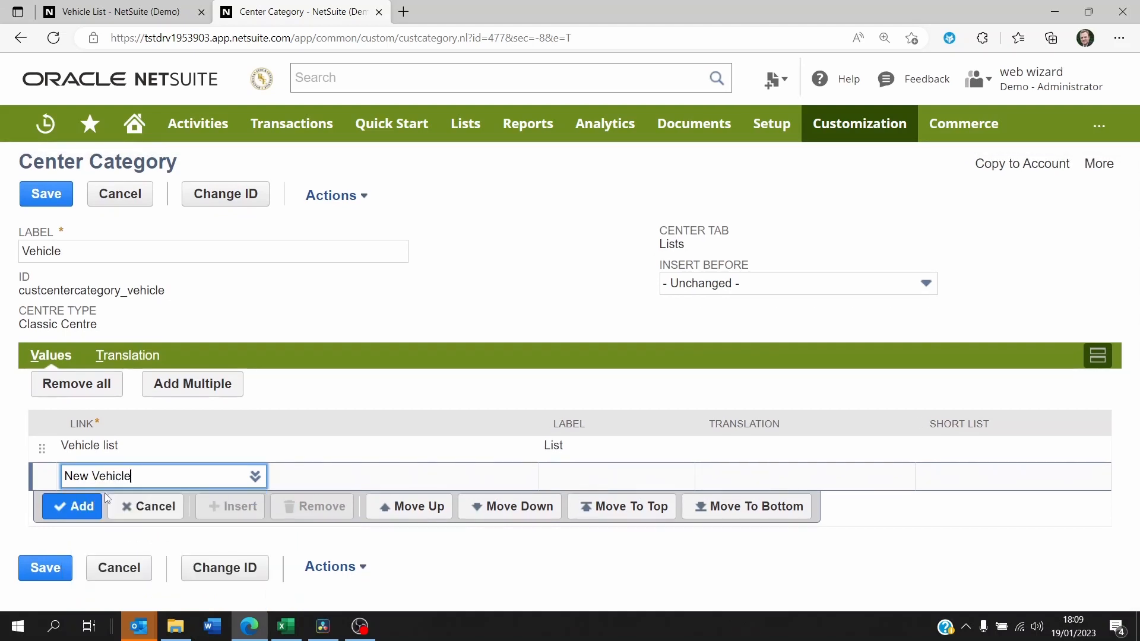
left_click(570, 481)
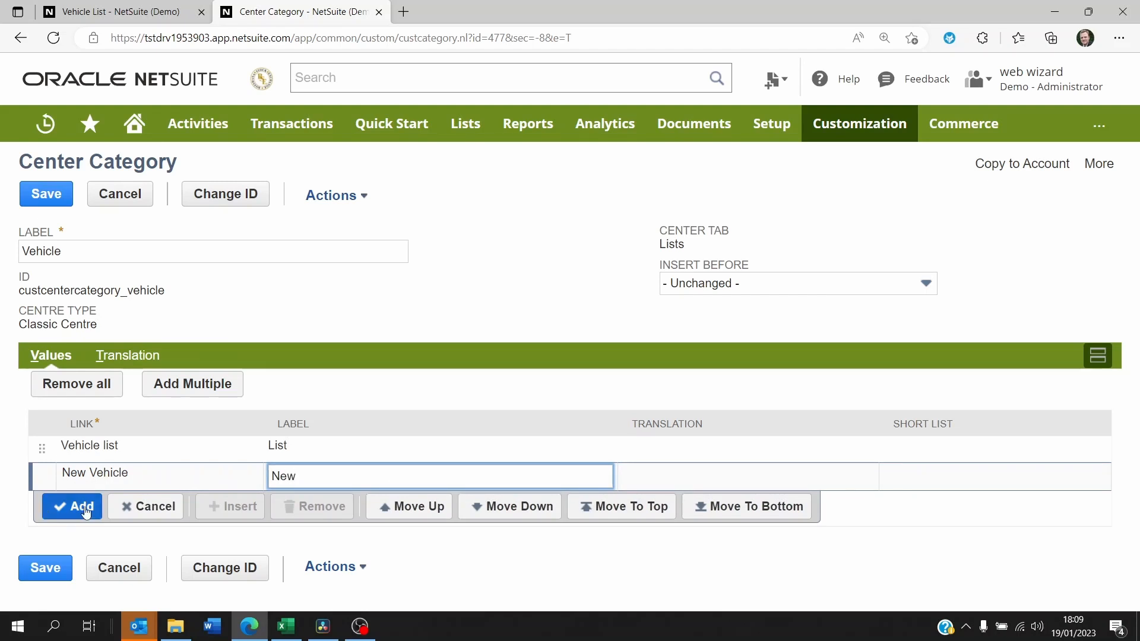
left_click(66, 508)
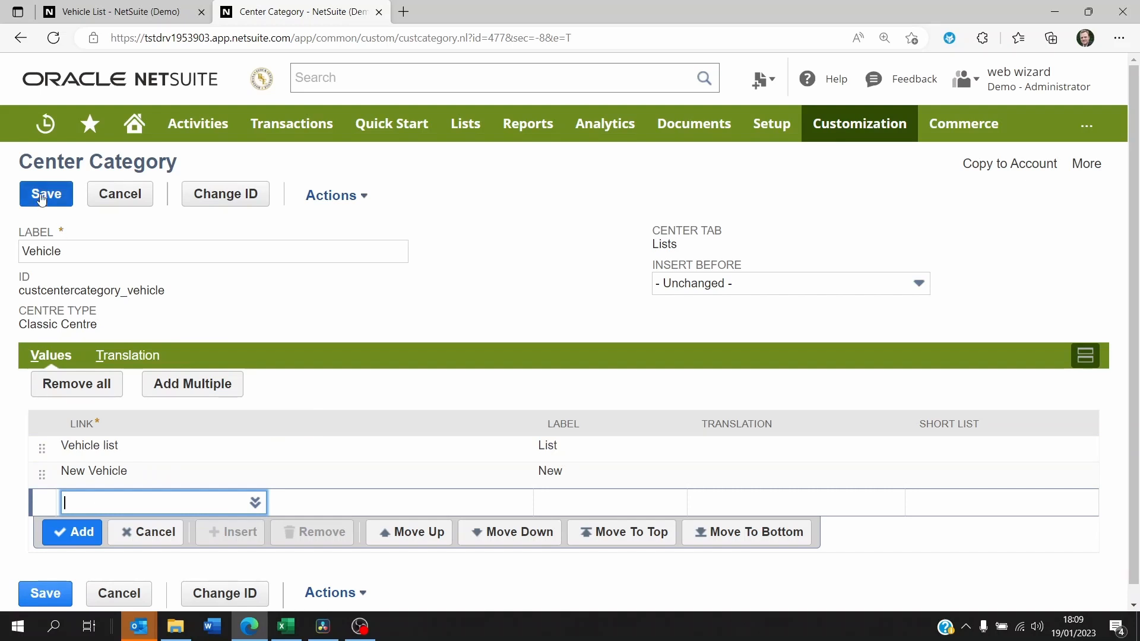
Insert the Vehicle category before Supply Chain and save the center category
left_click(849, 285)
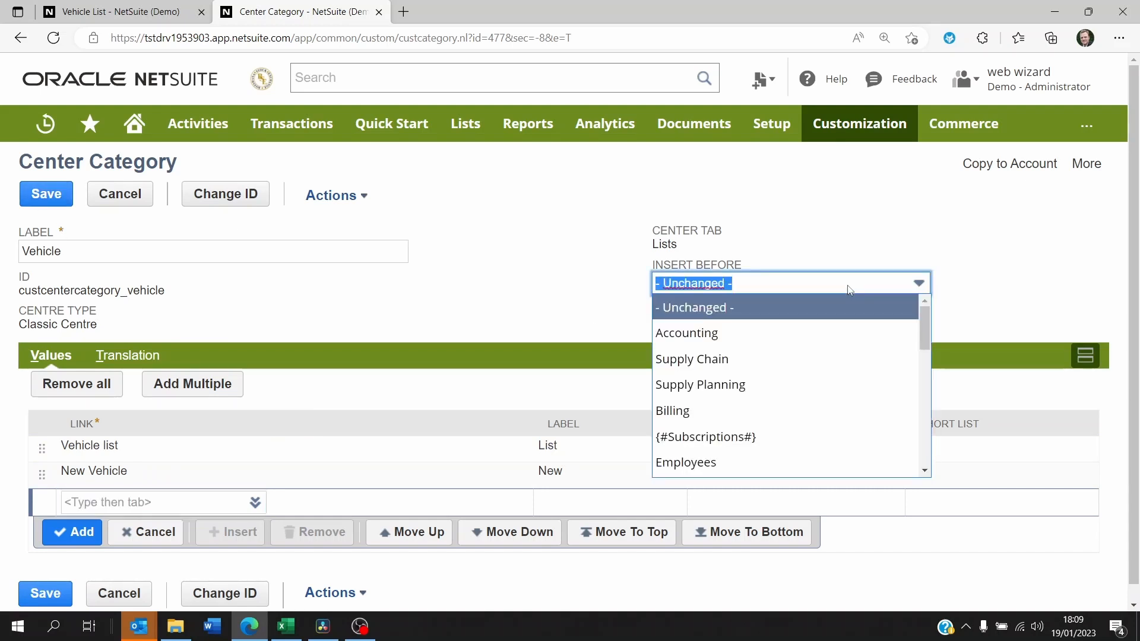
left_click(731, 361)
left_click(43, 197)
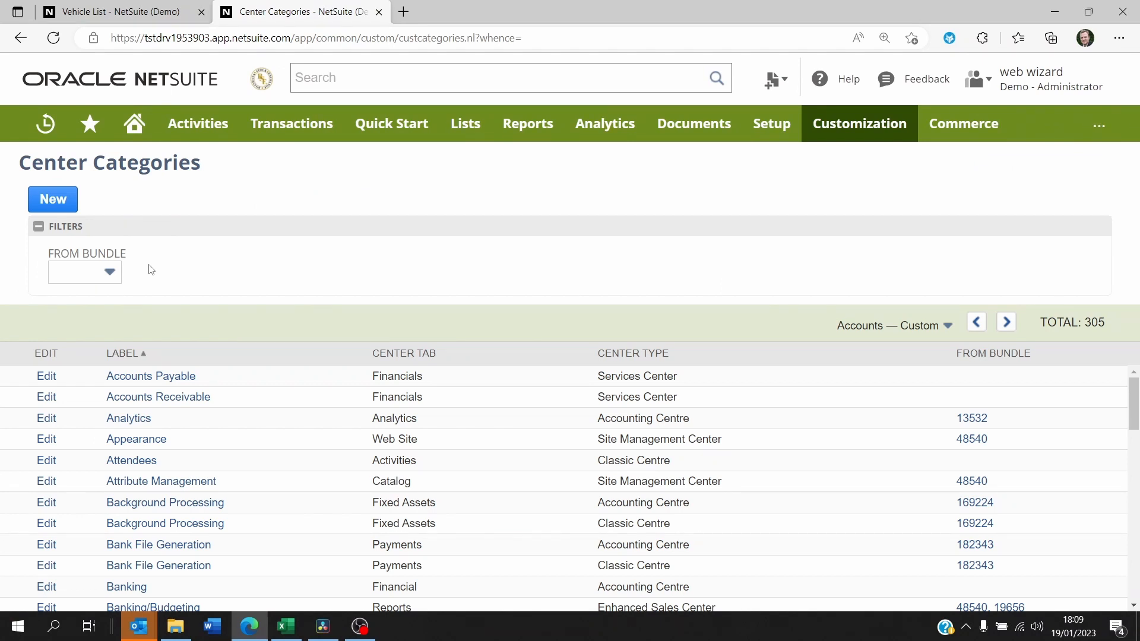
Test the New and List links of the Vehicle category under Lists
mouse_move(464, 135)
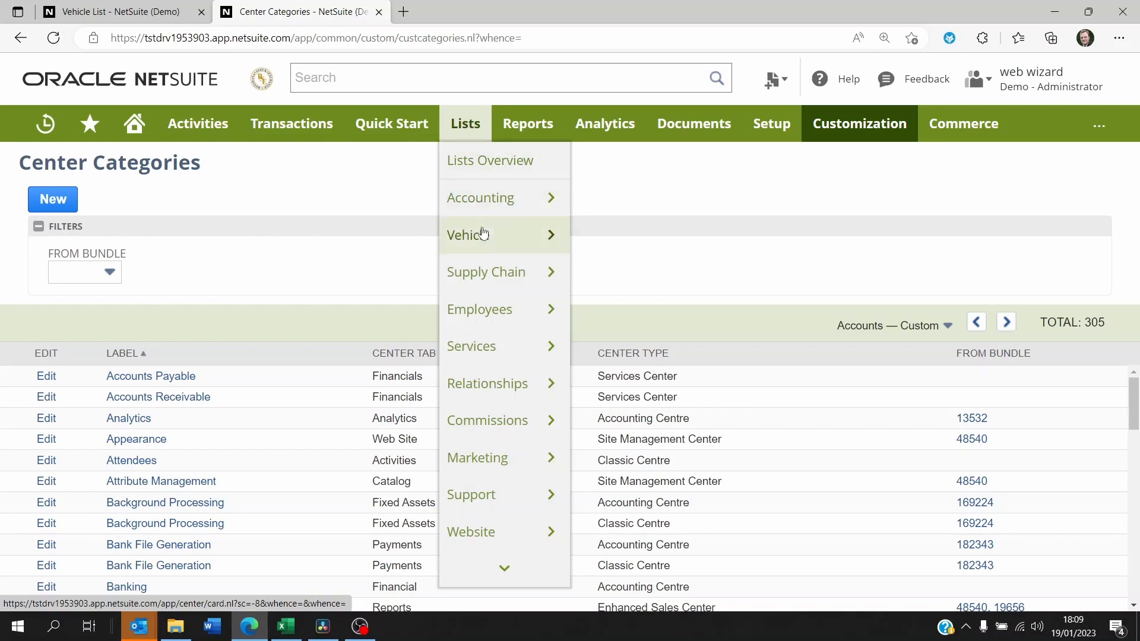
mouse_move(486, 241)
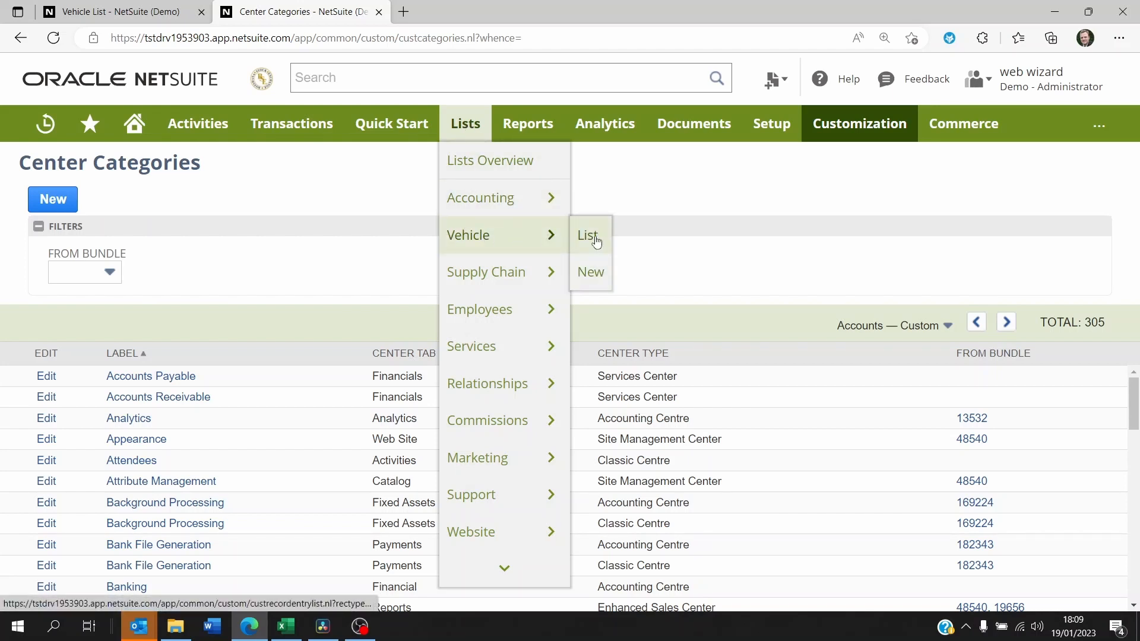
left_click(597, 276)
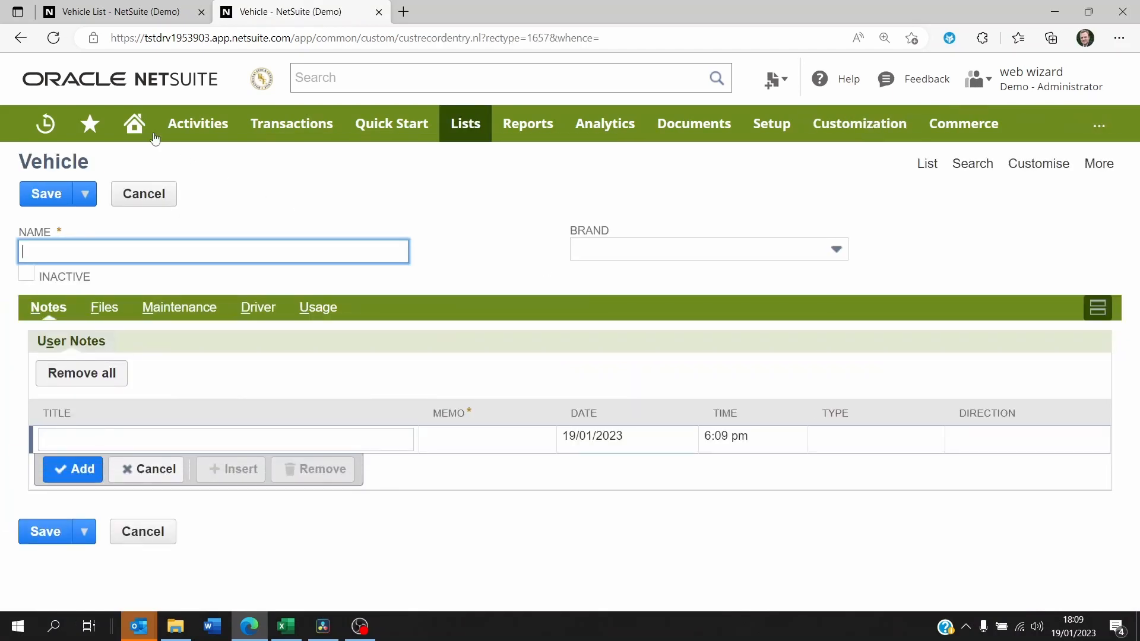
left_click(21, 38)
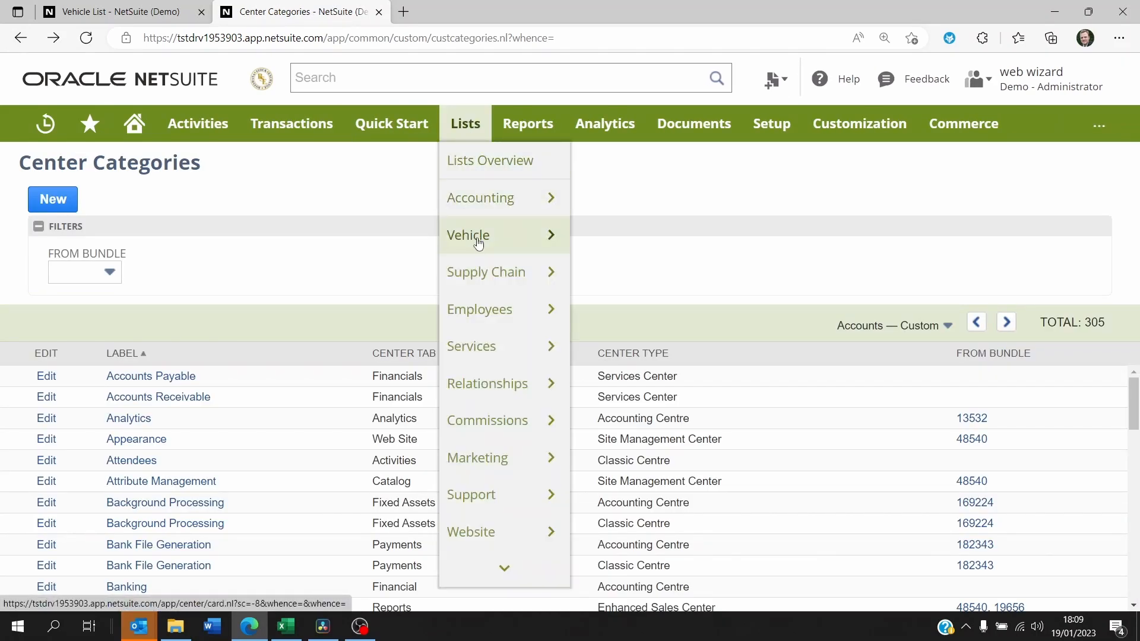
mouse_move(534, 236)
left_click(588, 236)
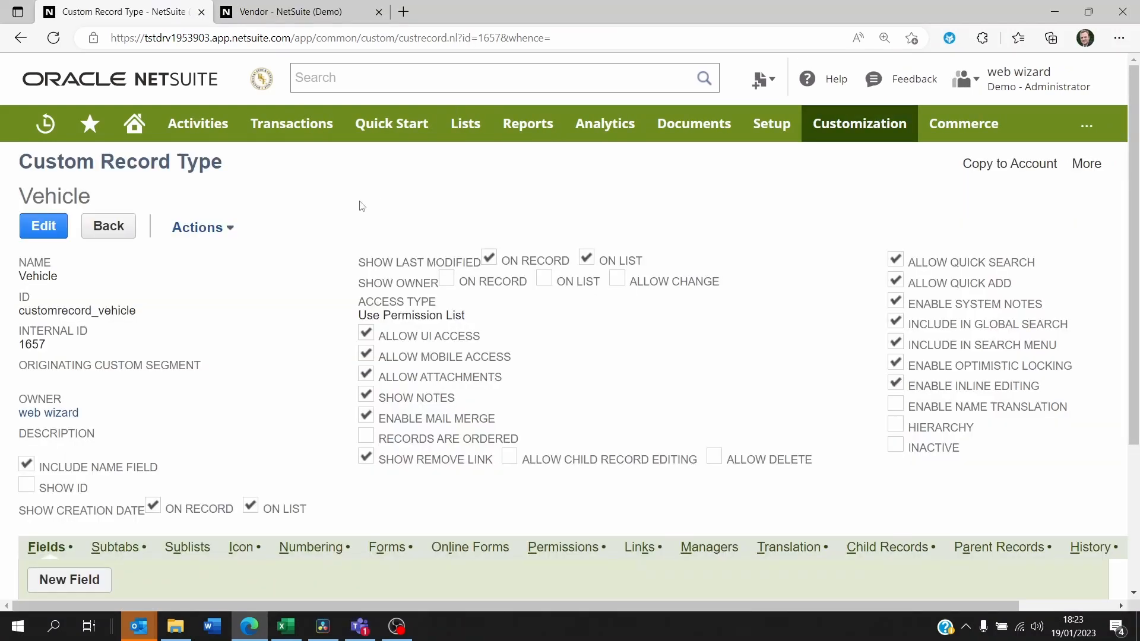
Open the Vehicle Maintained by field of the Vehicle record type and examine its Parent Subtab and List/Record settings
scroll(362, 206, "down", 3)
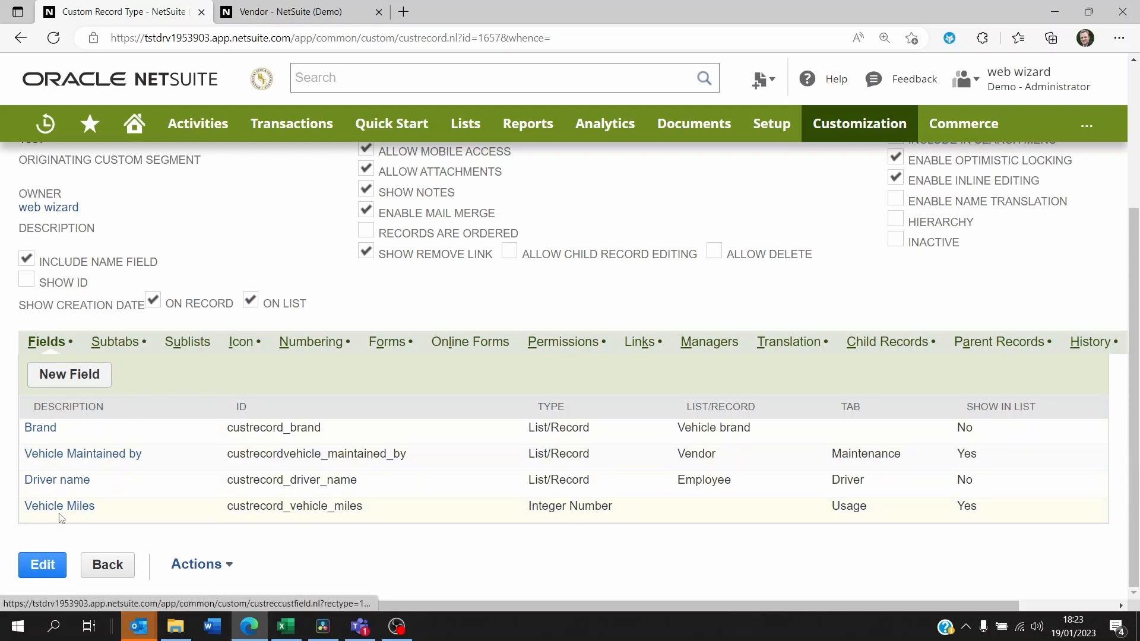
left_click(62, 456)
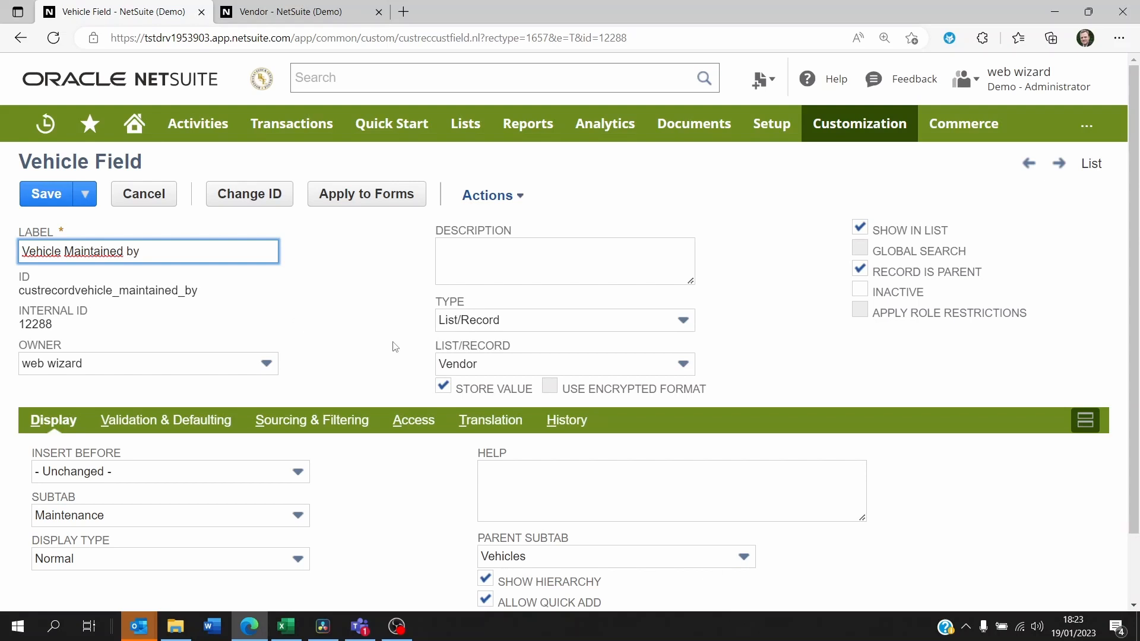
scroll(391, 342, "down", 1)
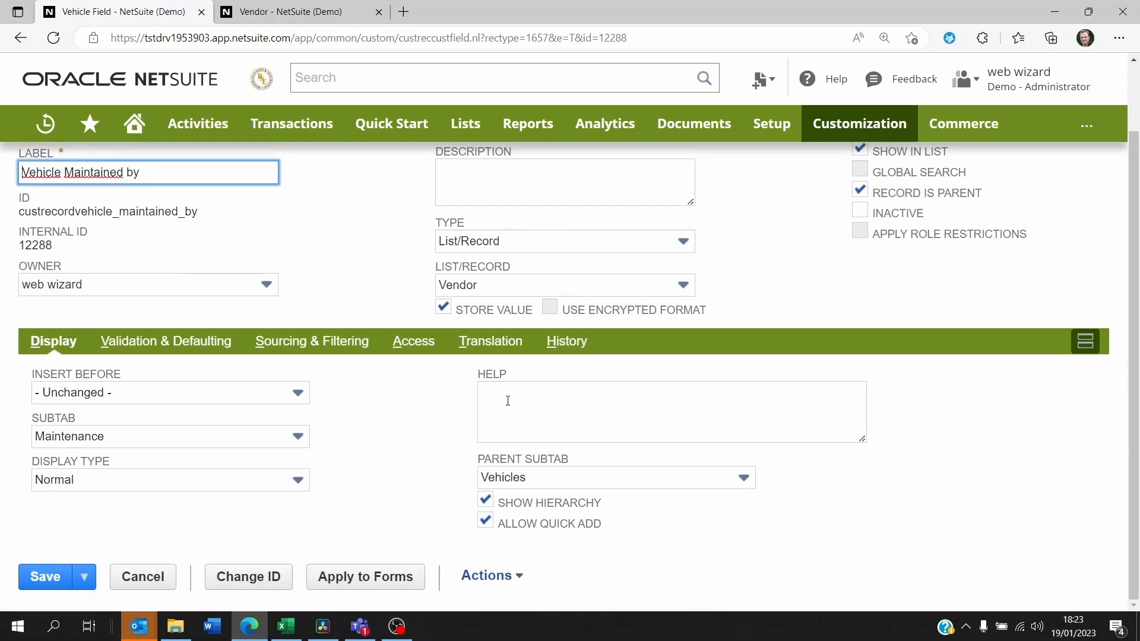
left_click(533, 481)
left_click(428, 484)
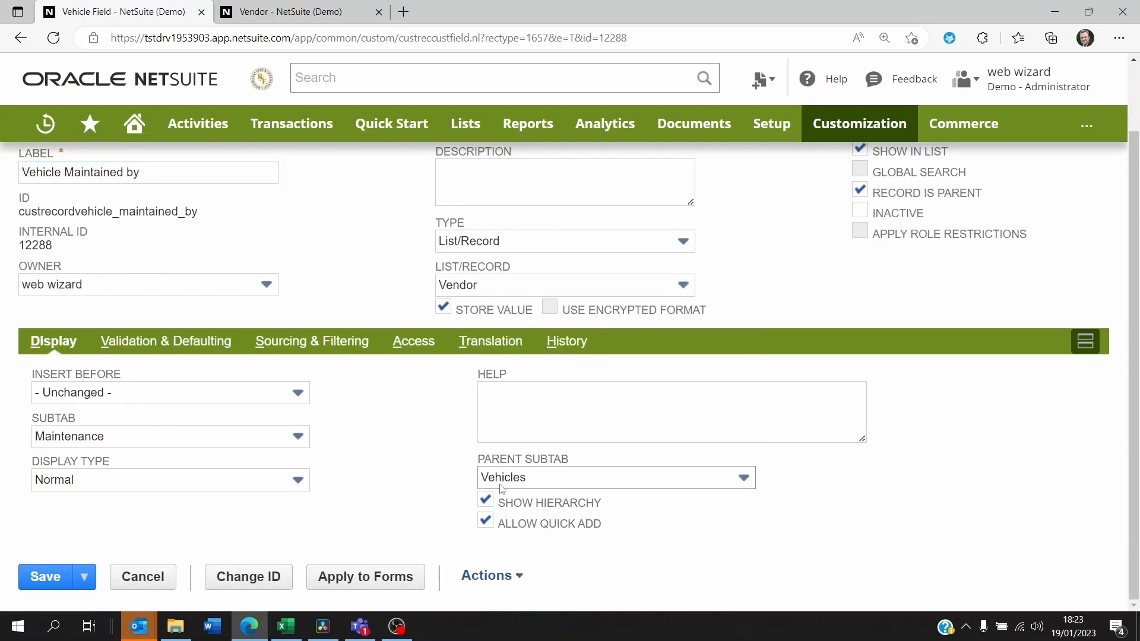
left_click(513, 483)
left_click(468, 489)
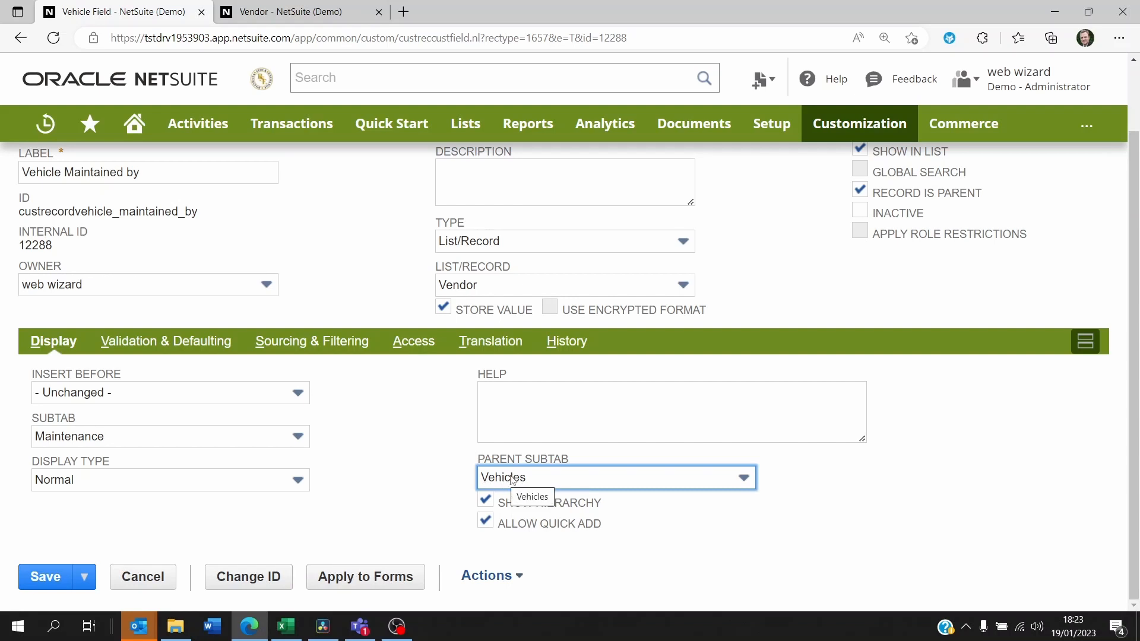
scroll(368, 438, "up", 2)
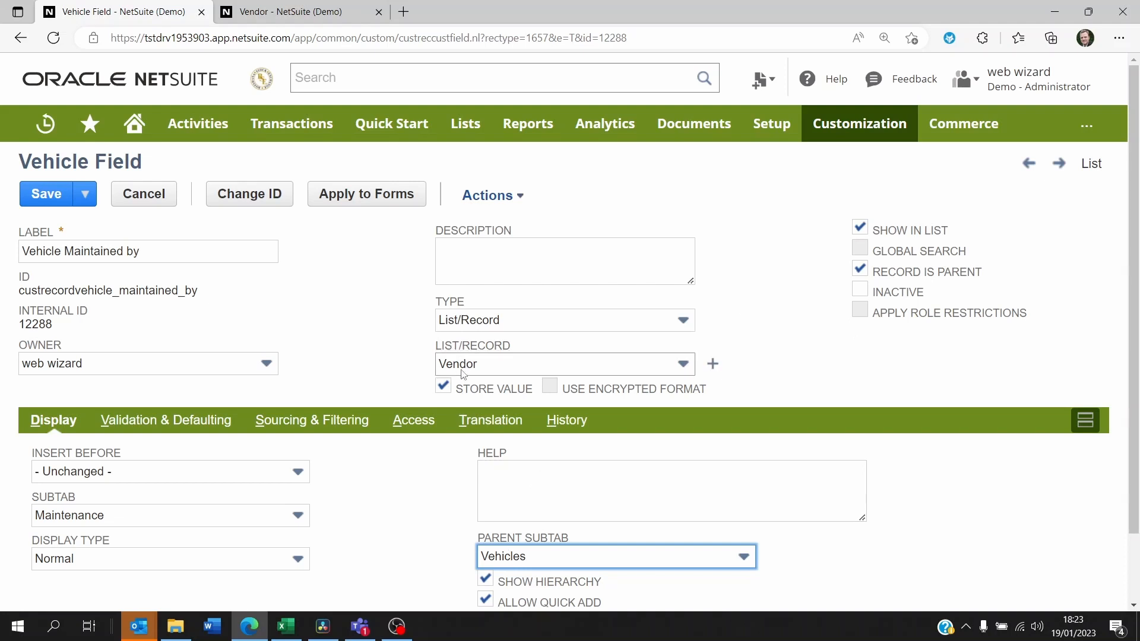
Switch to the Sodexo vendor record and examine its Vehicles subtab
left_click(327, 13)
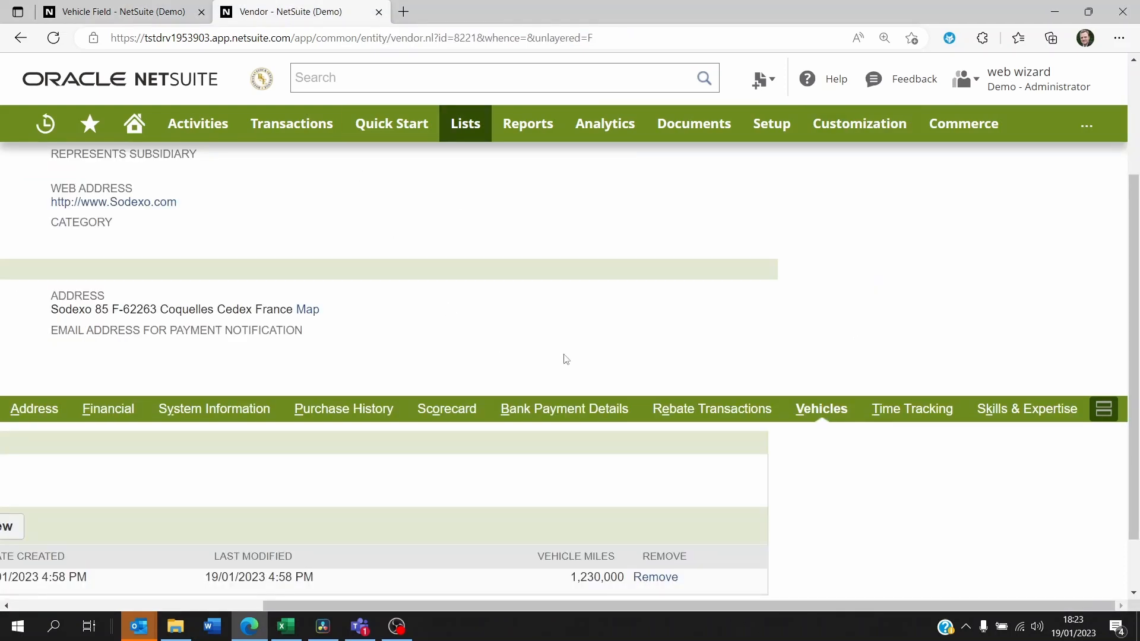
scroll(594, 361, "down", 2)
scroll(451, 323, "up", 3)
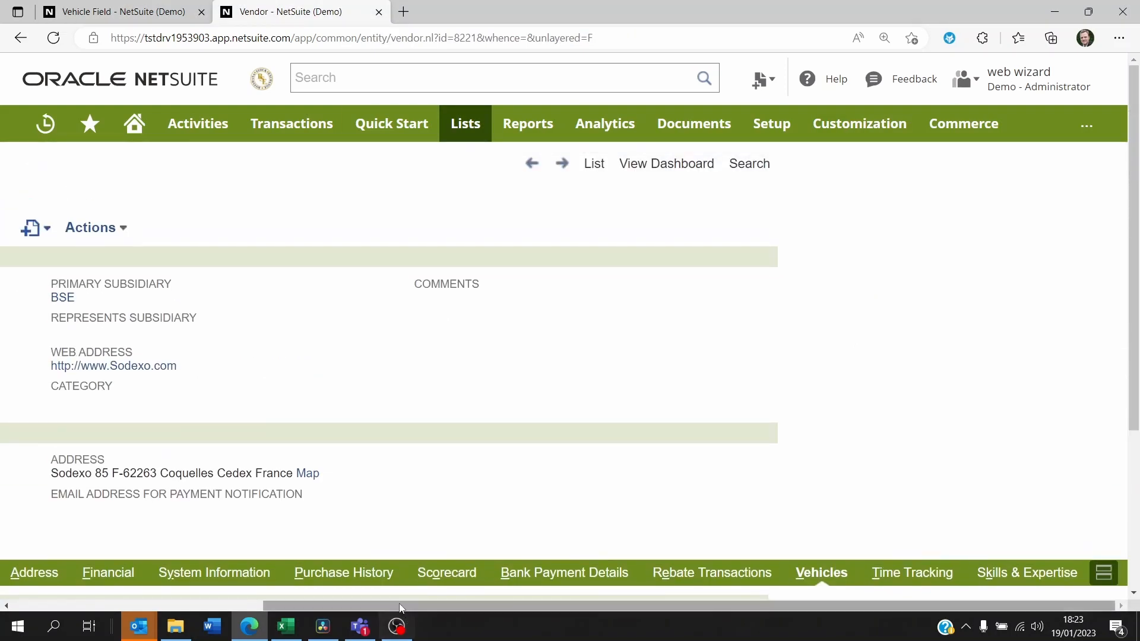
double_click(83, 156)
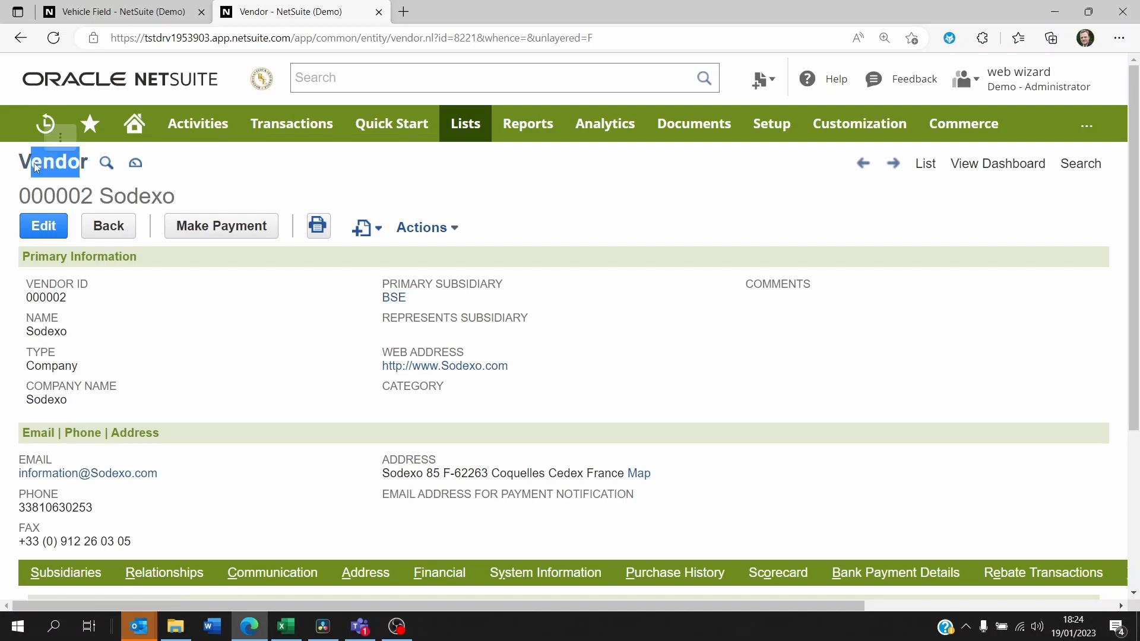
scroll(495, 384, "down", 4)
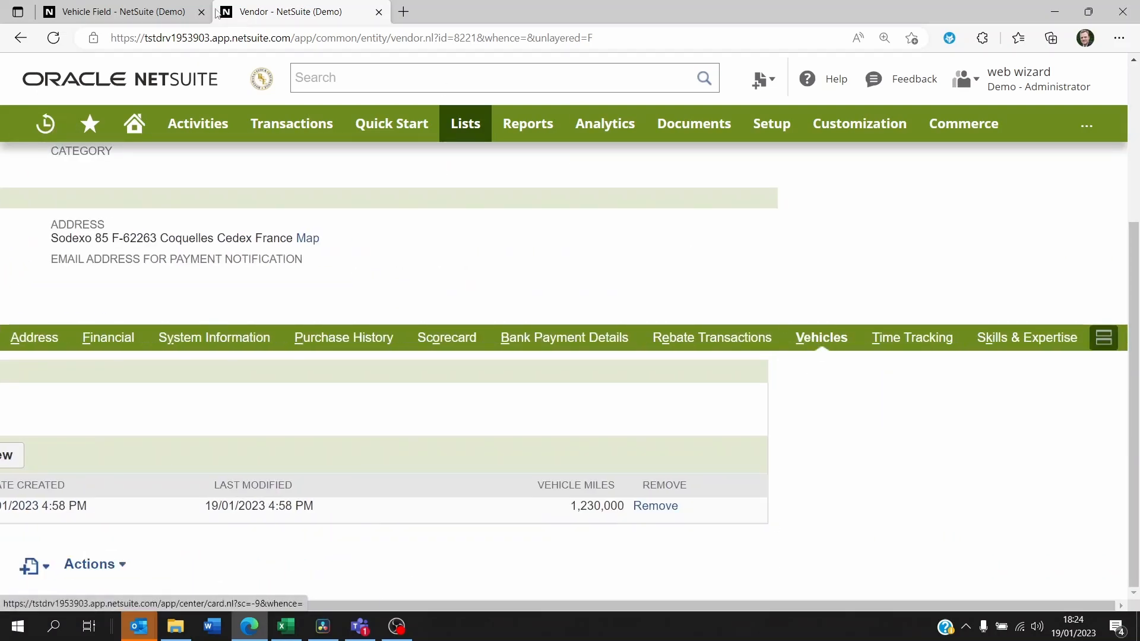
Return to the Vehicle Maintained by field and recheck its Parent Subtab setting
left_click(119, 11)
left_click(531, 557)
left_click(396, 512)
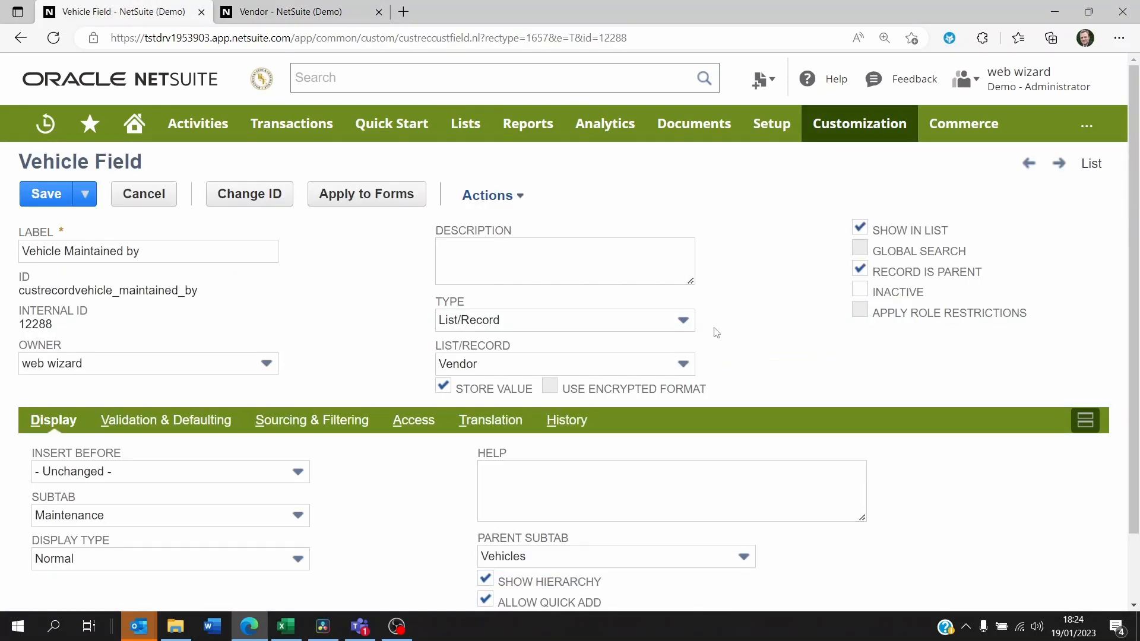
Open the Custom Subtabs page in a new browser tab and examine the Entity subtab list for the Vehicles entries
mouse_move(858, 125)
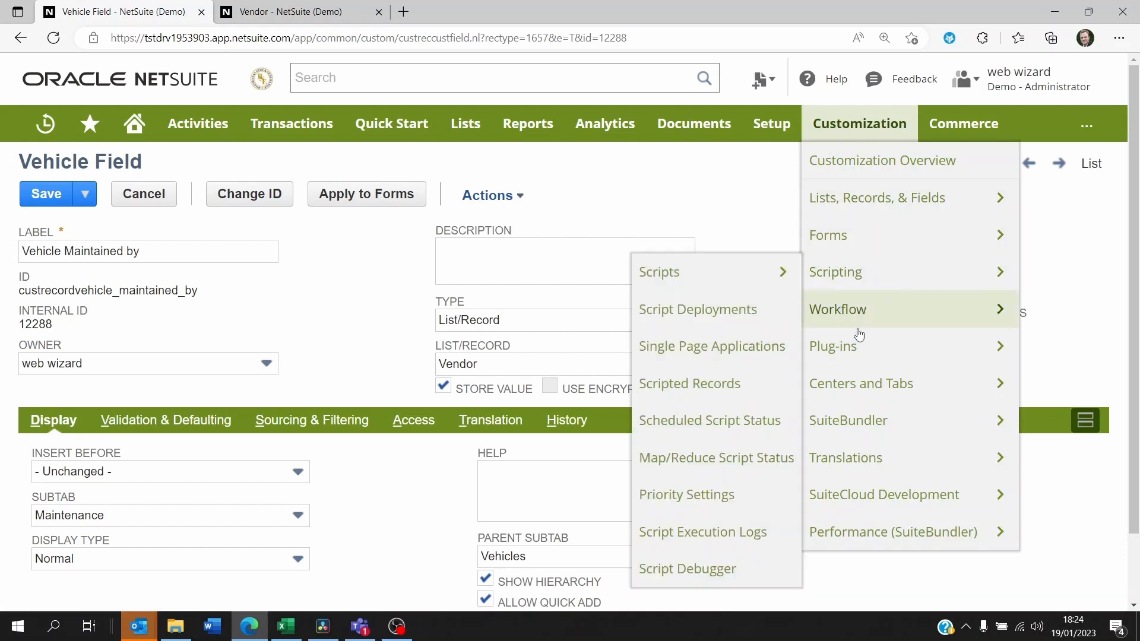
mouse_move(859, 235)
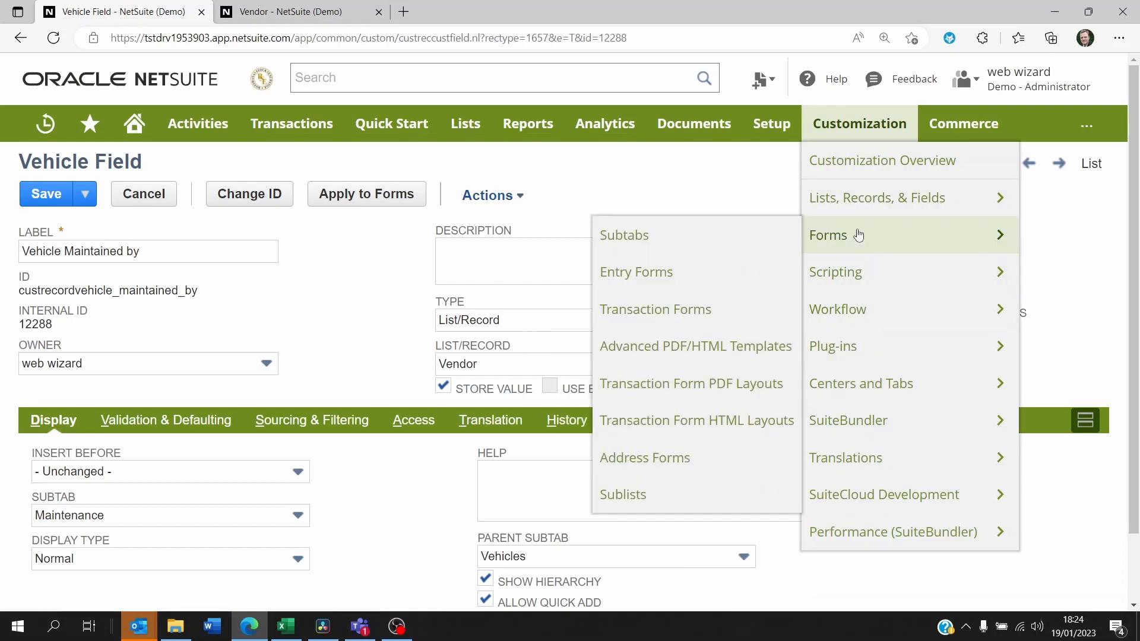
right_click(630, 237)
left_click(683, 249)
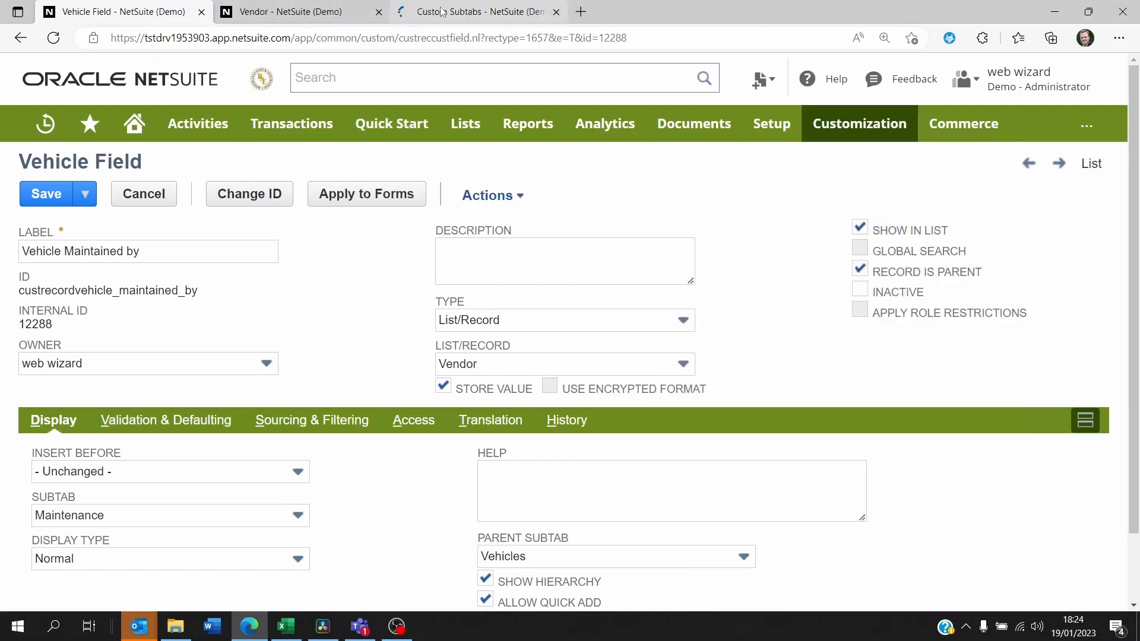
left_click(433, 19)
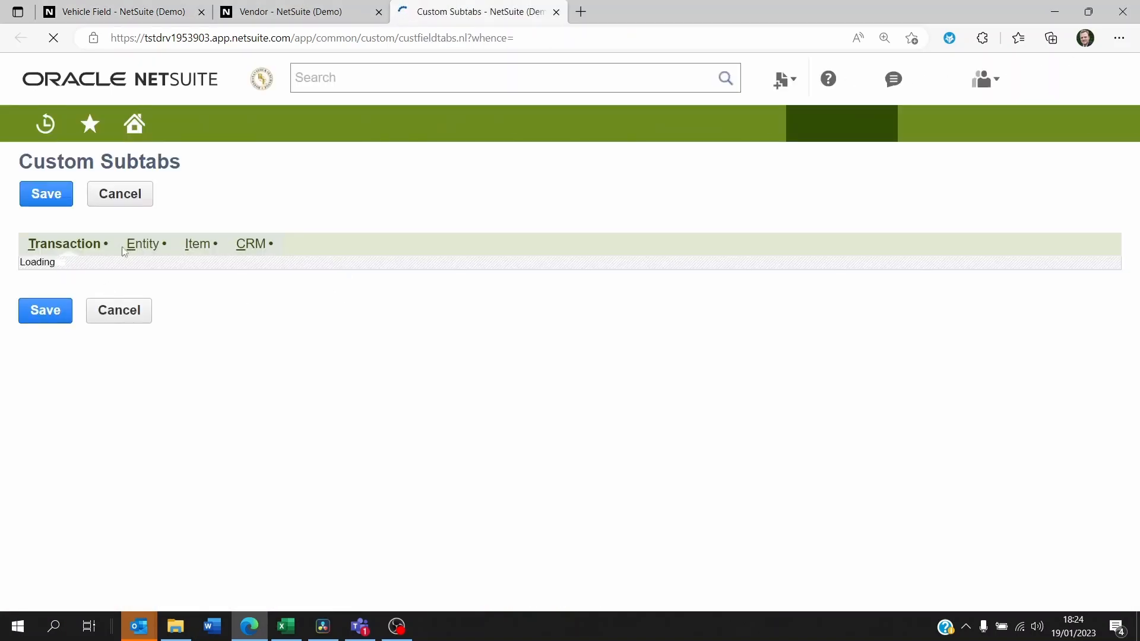
scroll(145, 247, "down", 15)
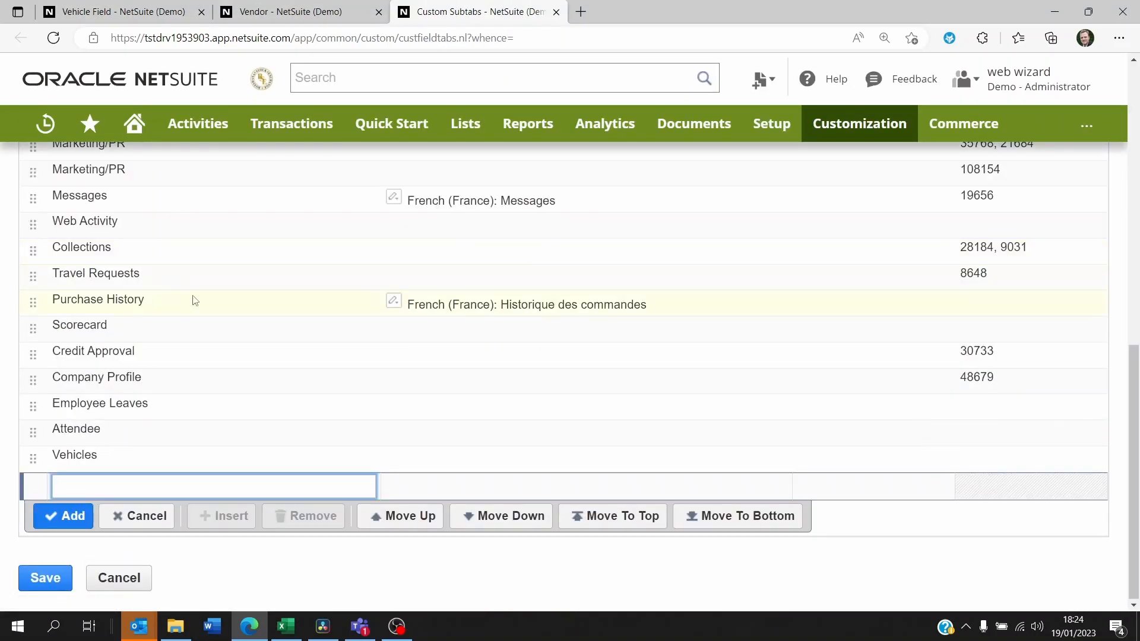
scroll(193, 300, "up", 9)
scroll(182, 287, "up", 4)
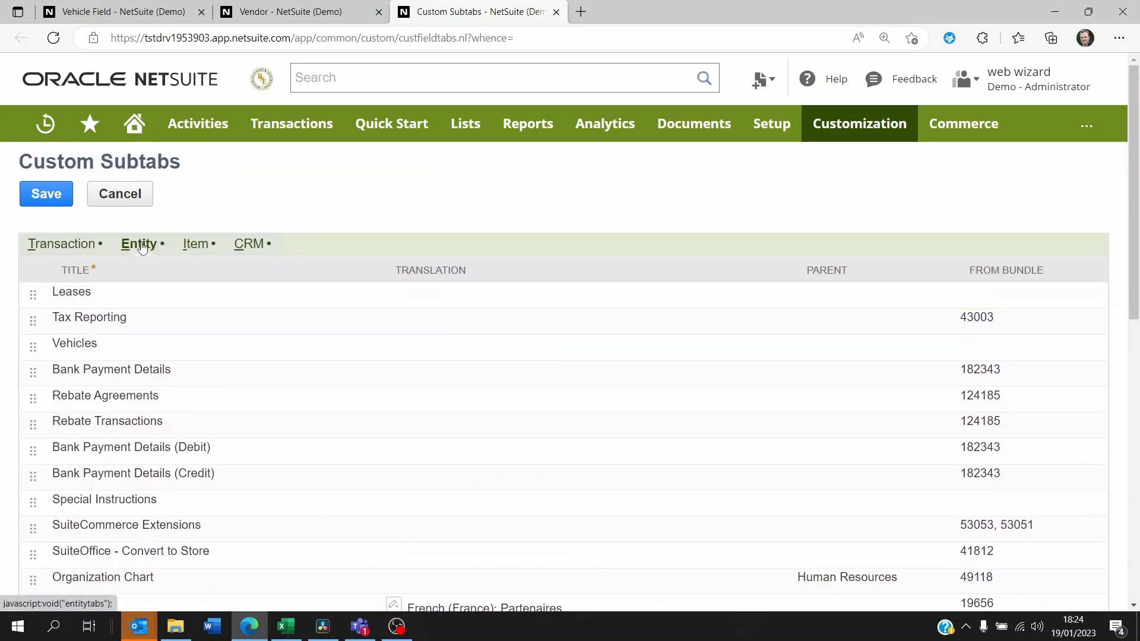
scroll(211, 288, "down", 13)
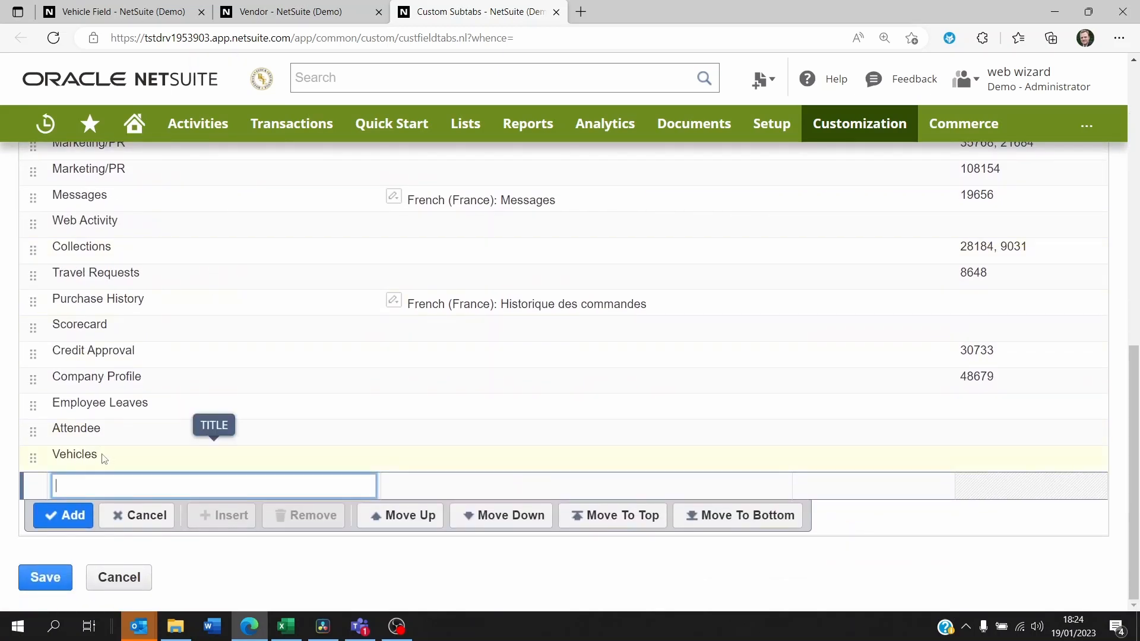
scroll(242, 331, "up", 7)
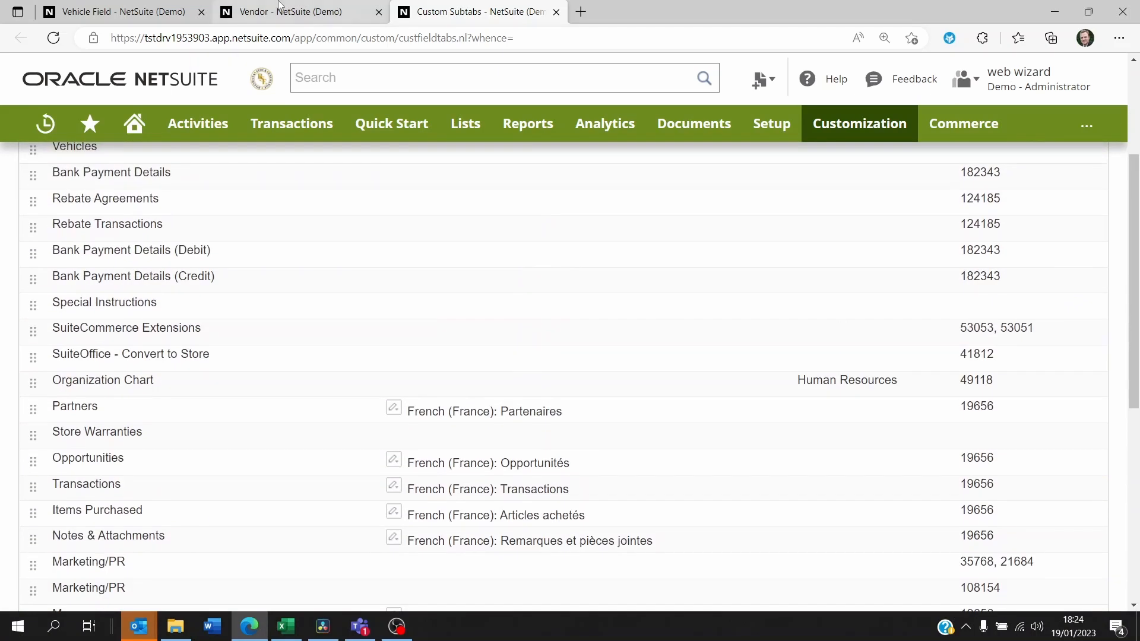
Return to the Vehicle Maintained by field and examine its label and the options available for Parent Subtab
left_click(185, 13)
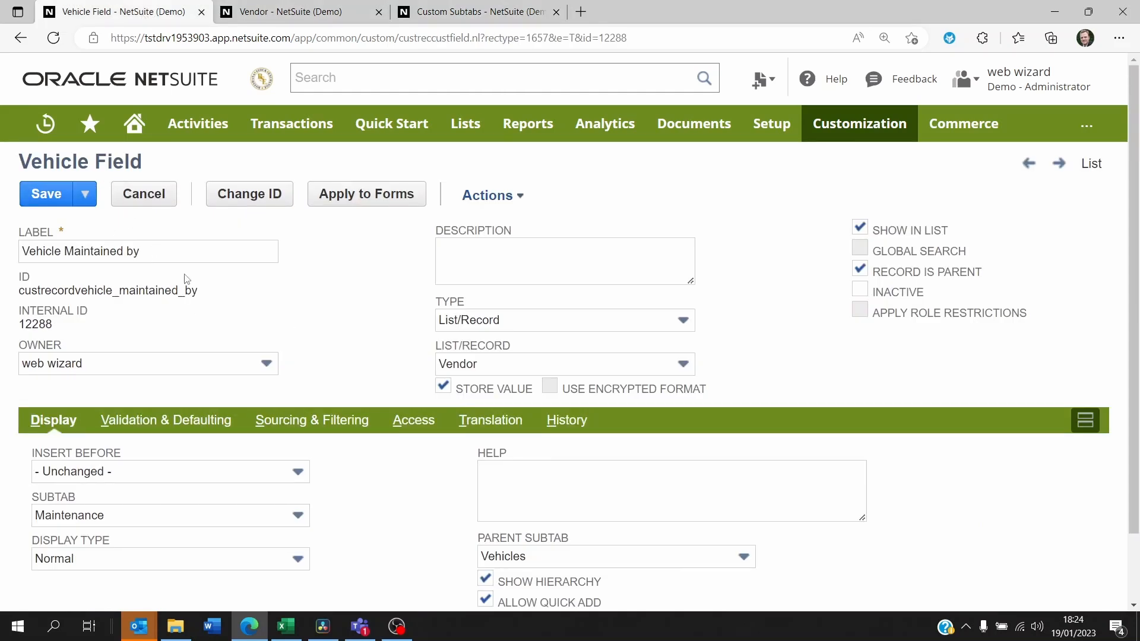
scroll(181, 278, "down", 1)
scroll(178, 278, "up", 1)
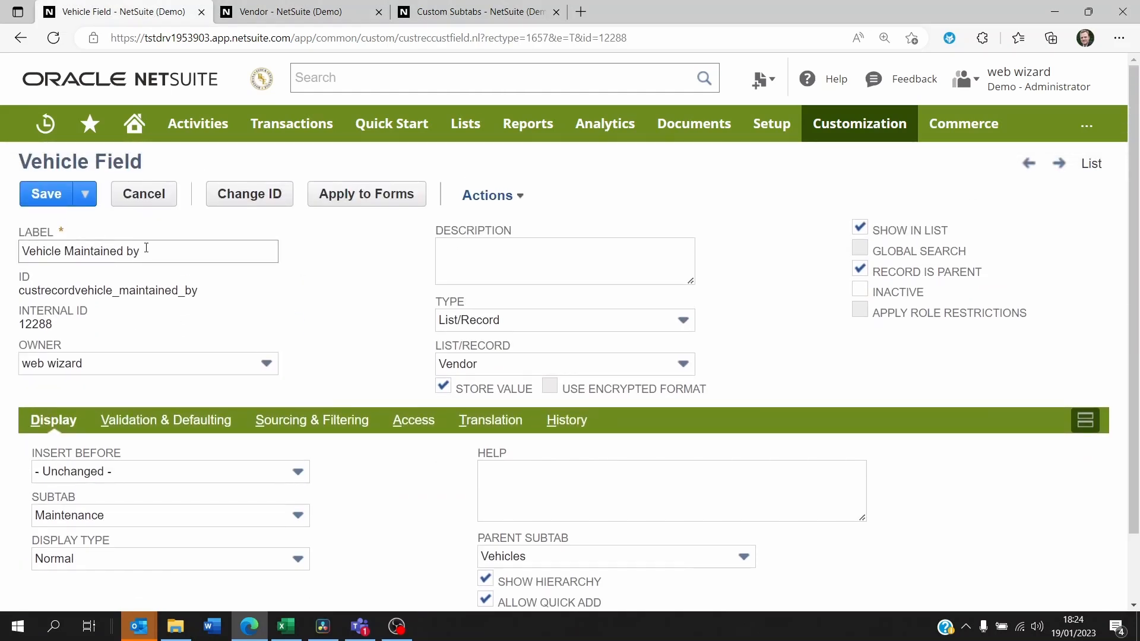
left_click_drag(146, 248, 21, 249)
left_click(394, 271)
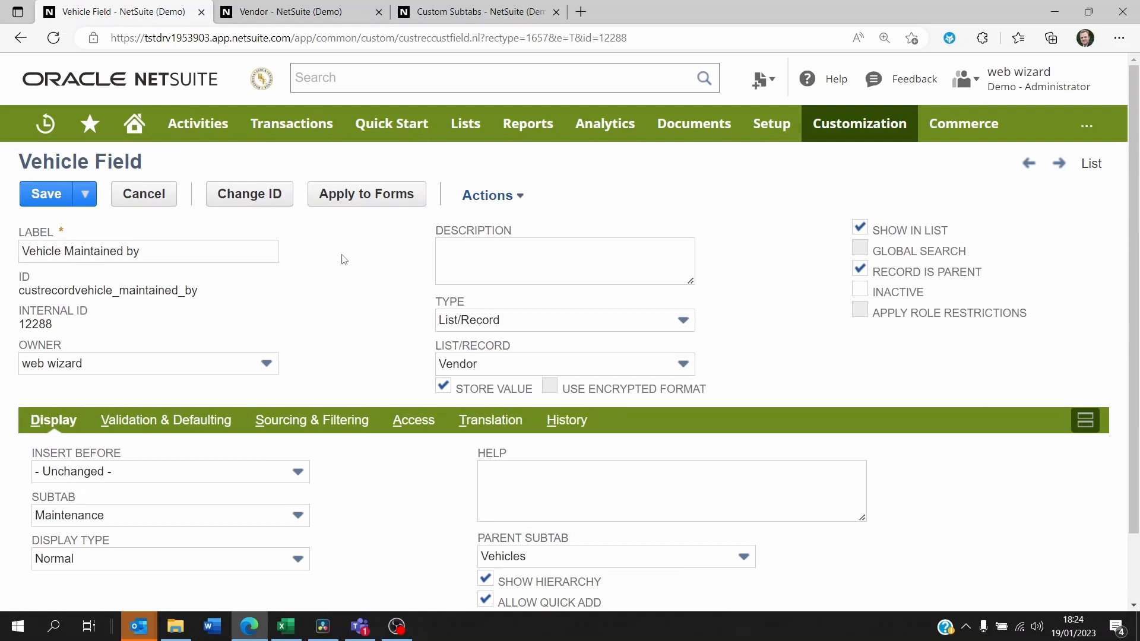
scroll(438, 413, "down", 1)
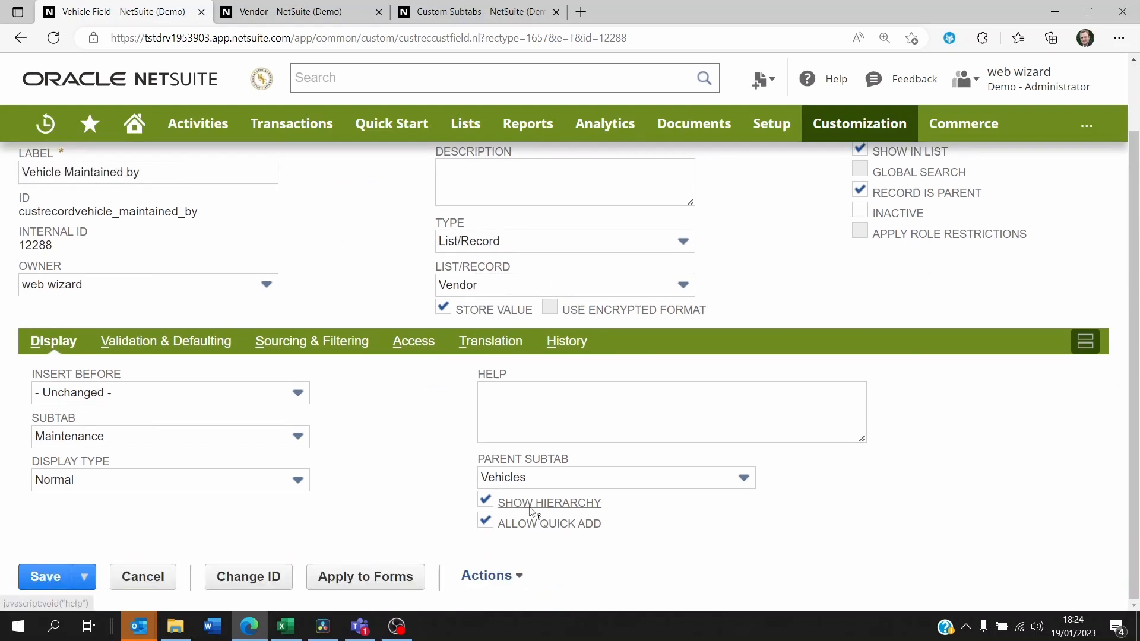
left_click(542, 478)
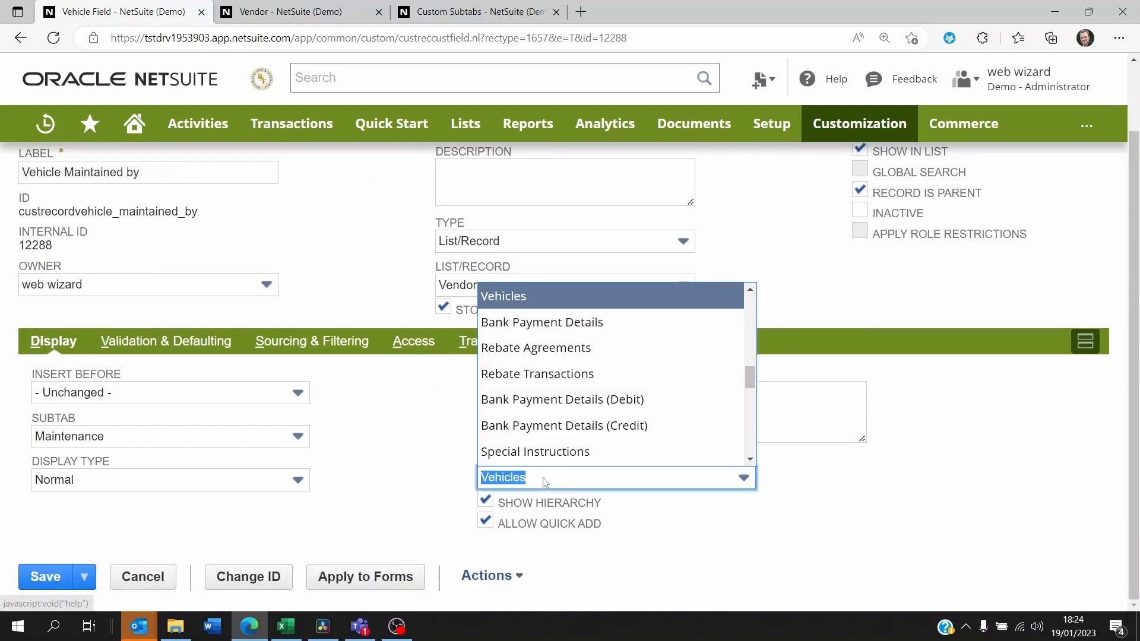
left_click(423, 469)
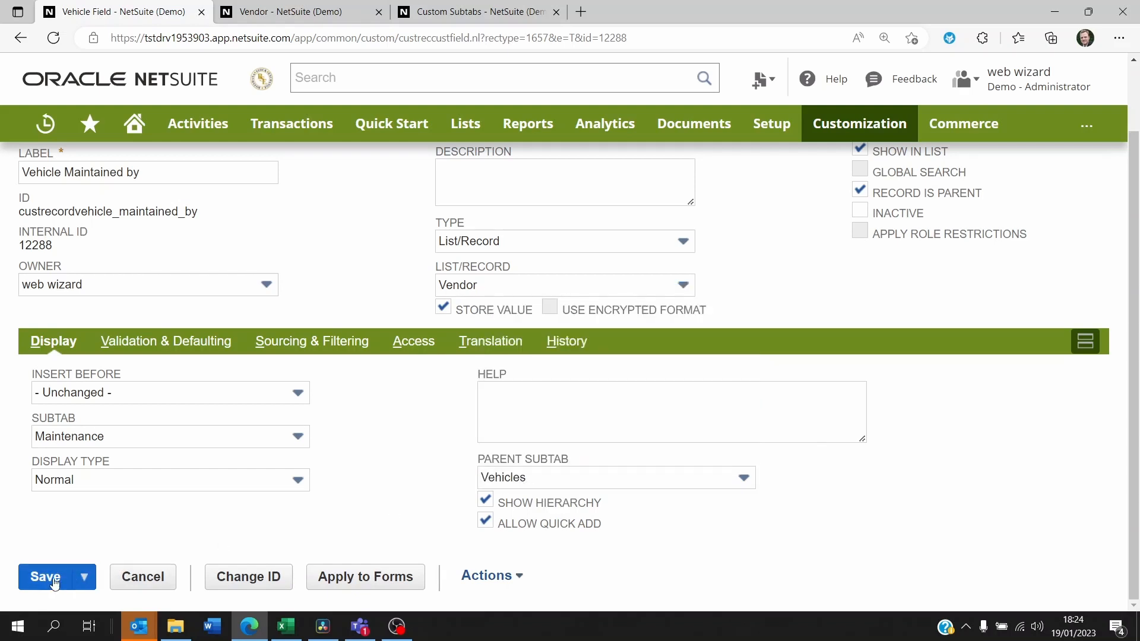
Switch to the Sodexo vendor record and review its Vehicles subtab and primary information
left_click(291, 11)
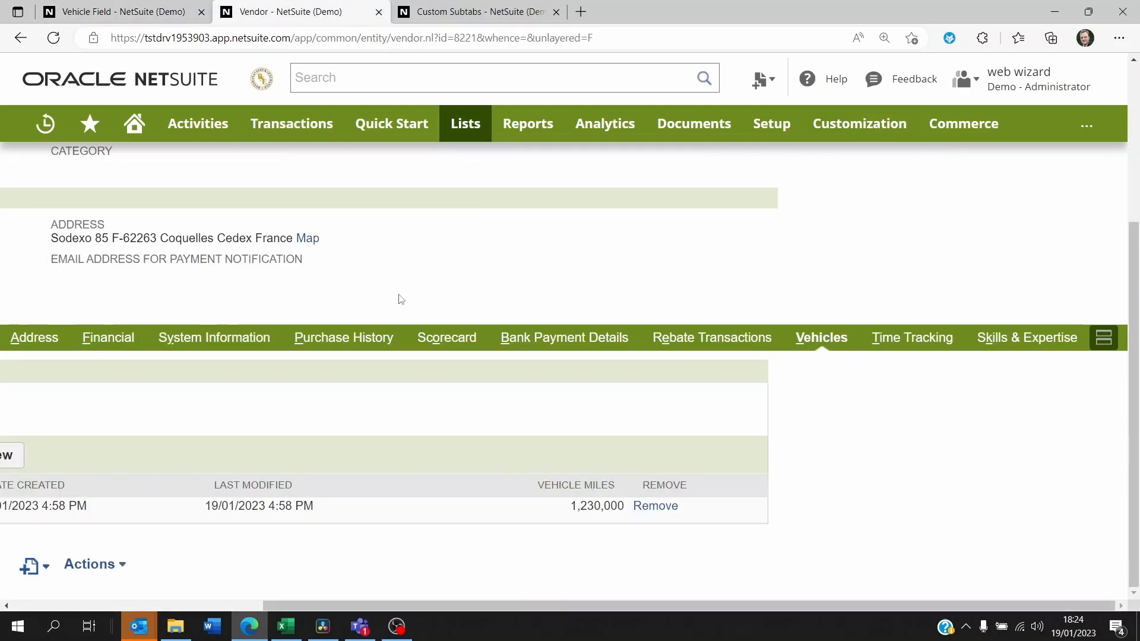
scroll(737, 337, "up", 2)
scroll(715, 330, "down", 1)
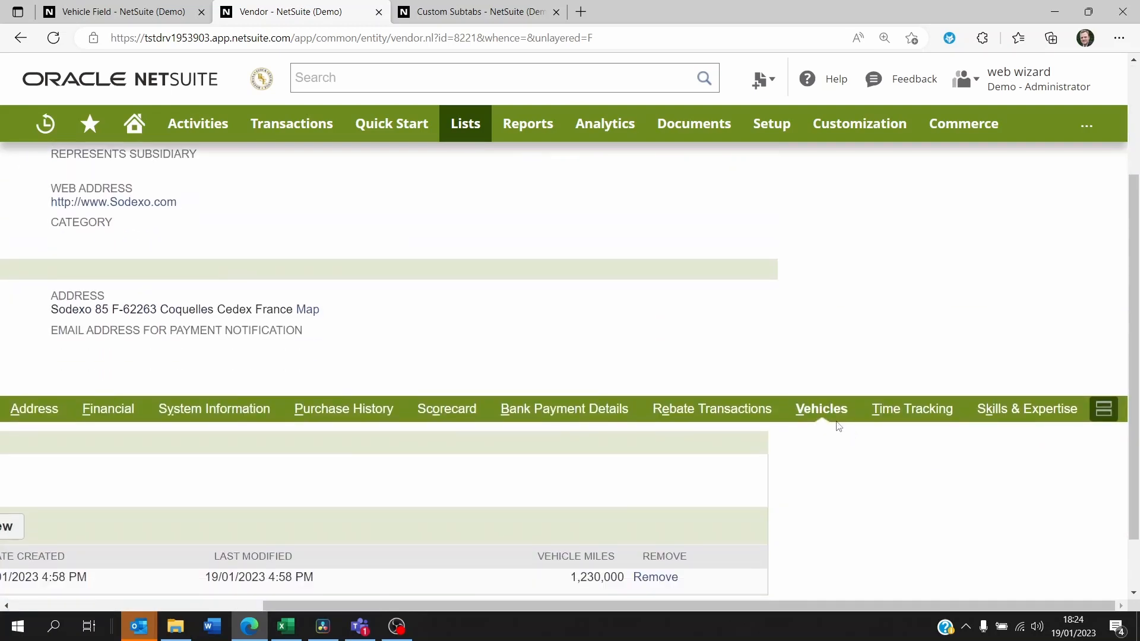
left_click_drag(705, 605, 748, 606)
scroll(831, 466, "up", 1)
scroll(843, 481, "up", 3)
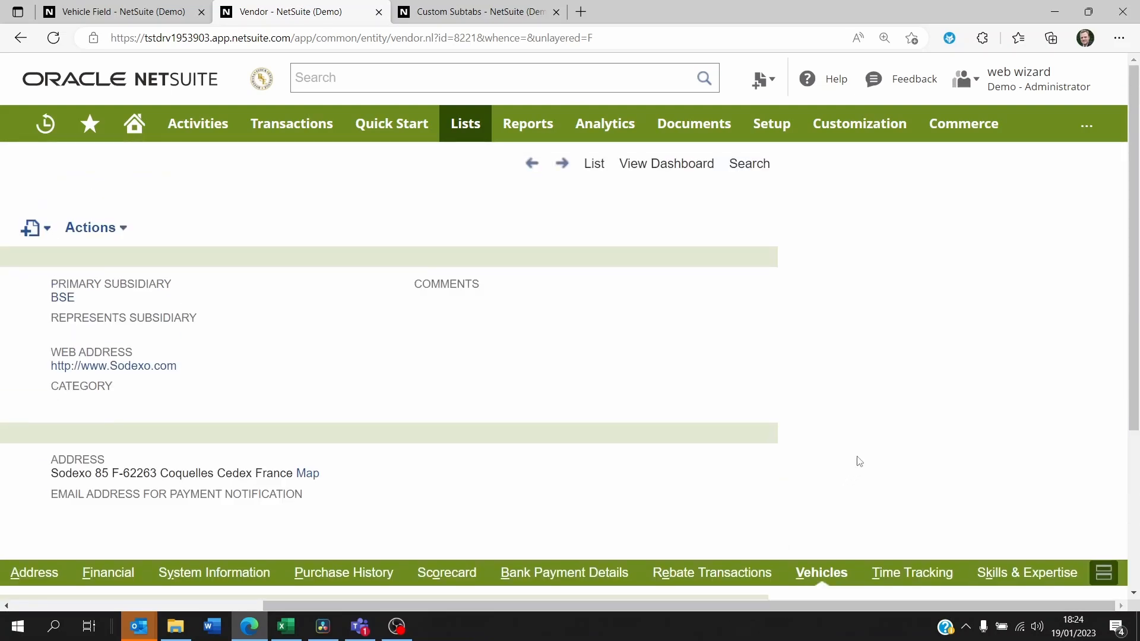
left_click_drag(688, 605, 437, 615)
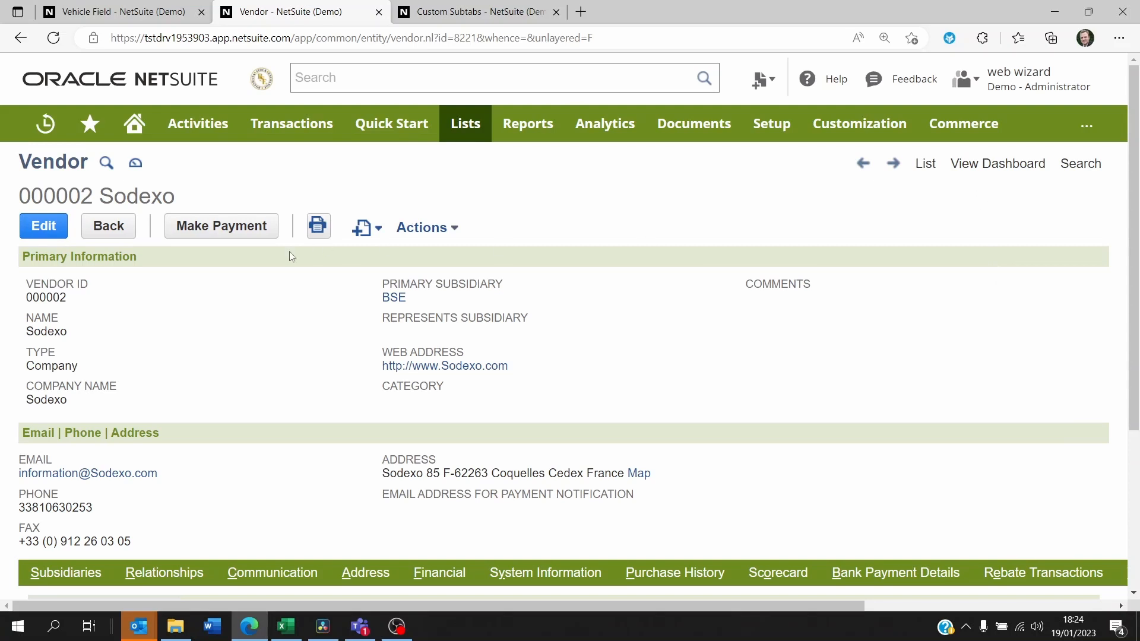
Put the Sodexo vendor record in edit mode, open its form for customisation, and close the Custom Subtabs page
left_click(30, 229)
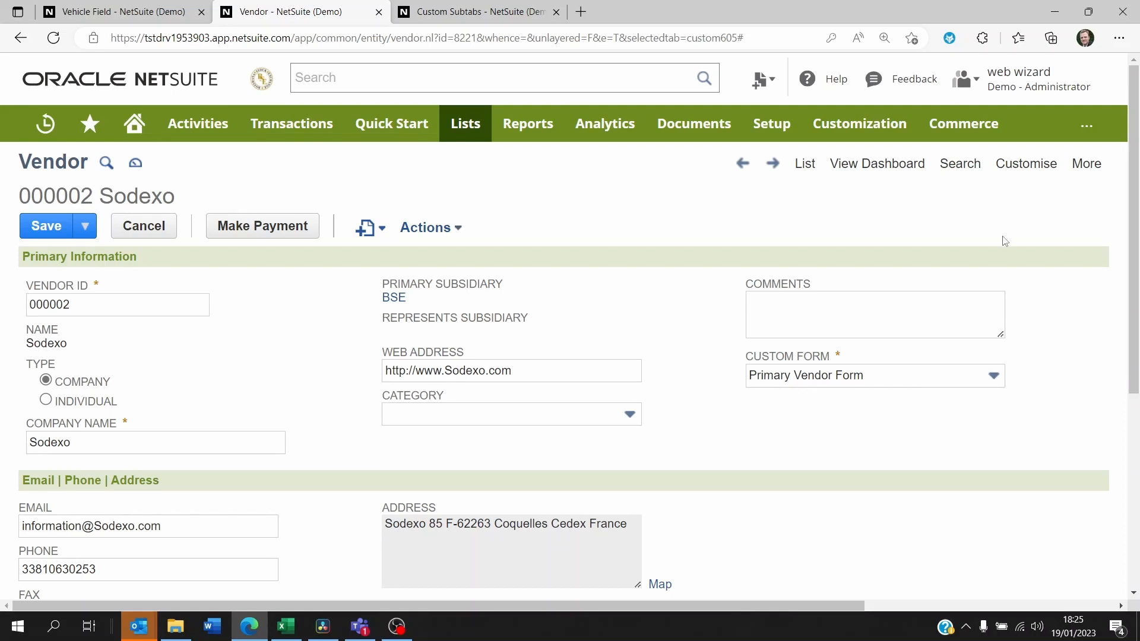
mouse_move(1022, 166)
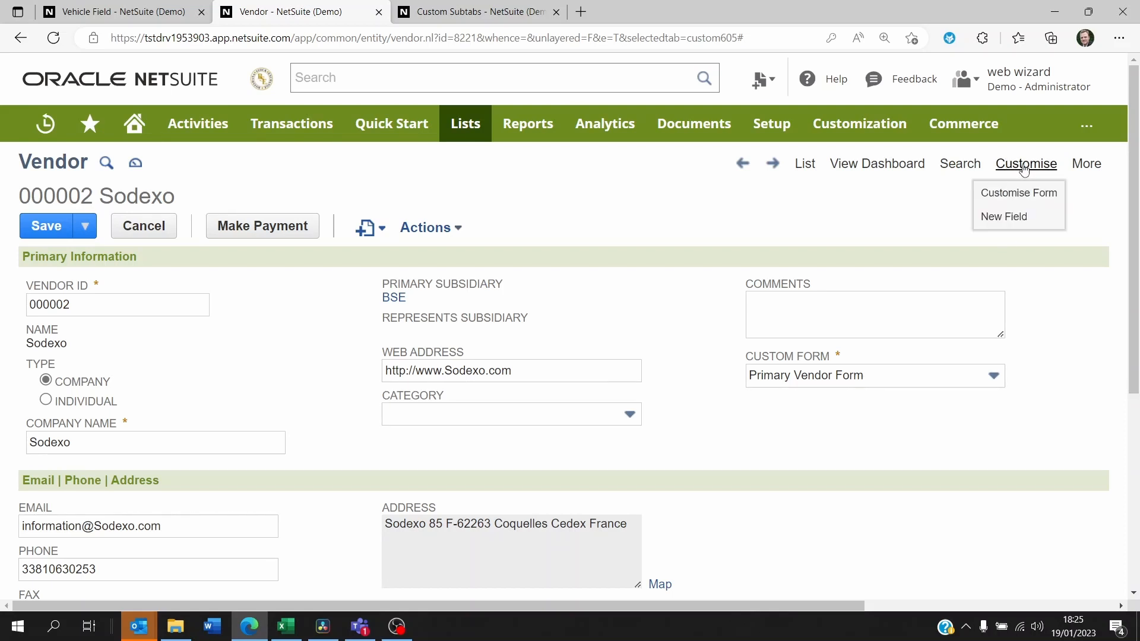
left_click(1022, 194)
left_click(653, 123)
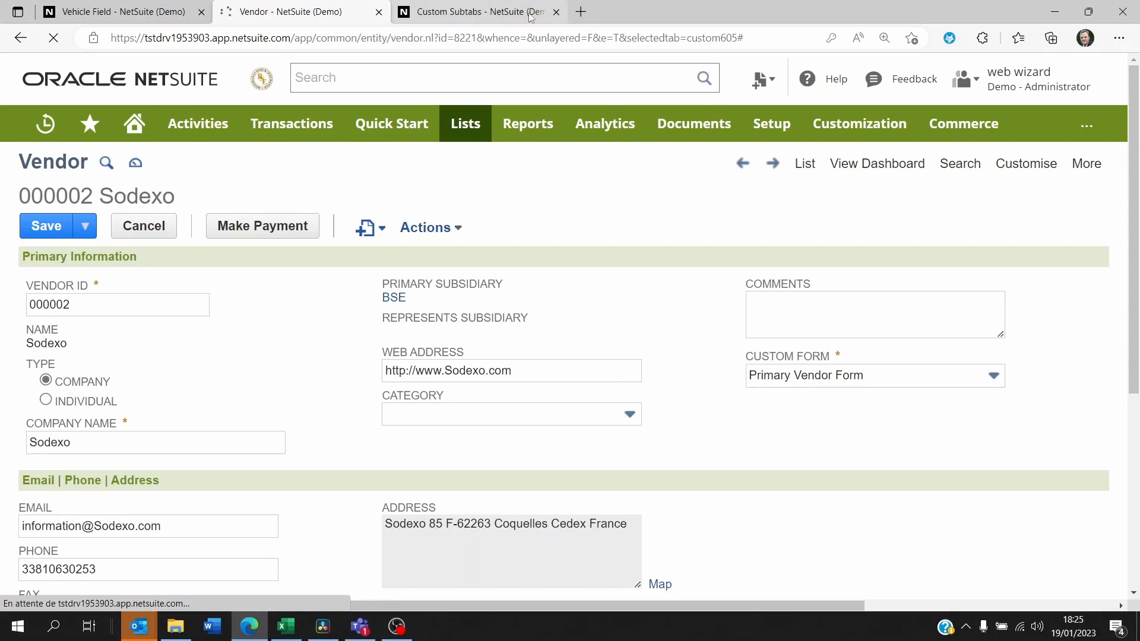
left_click(556, 12)
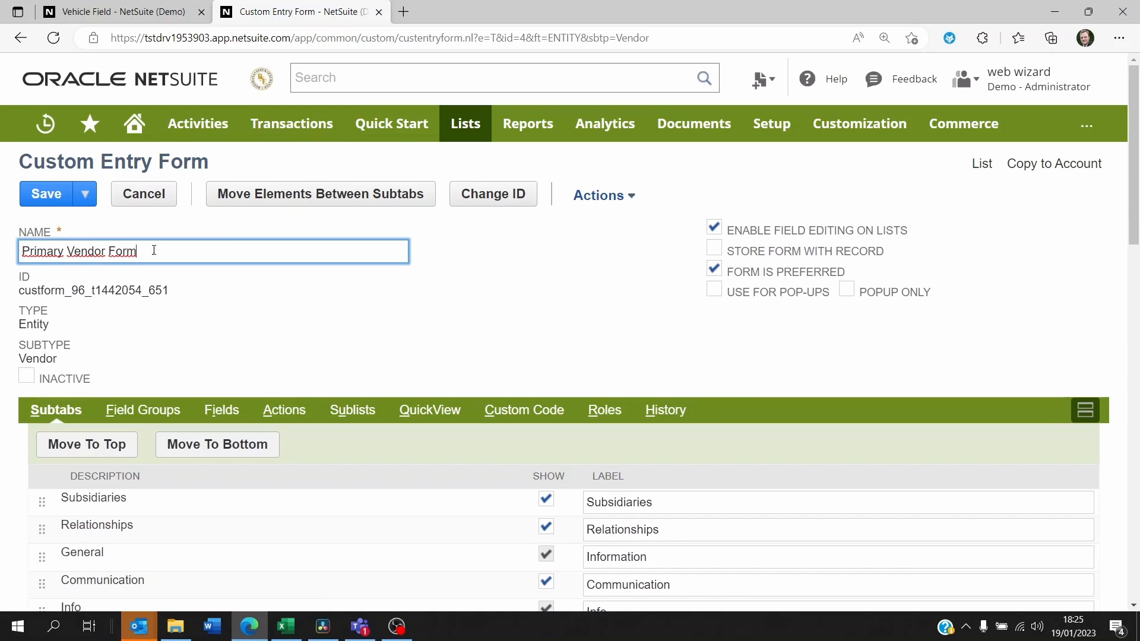
Examine the Primary Vendor Form's name and the Show and Label settings of its subtabs, including Vehicles, and leave for the home page
left_click_drag(143, 250, 19, 248)
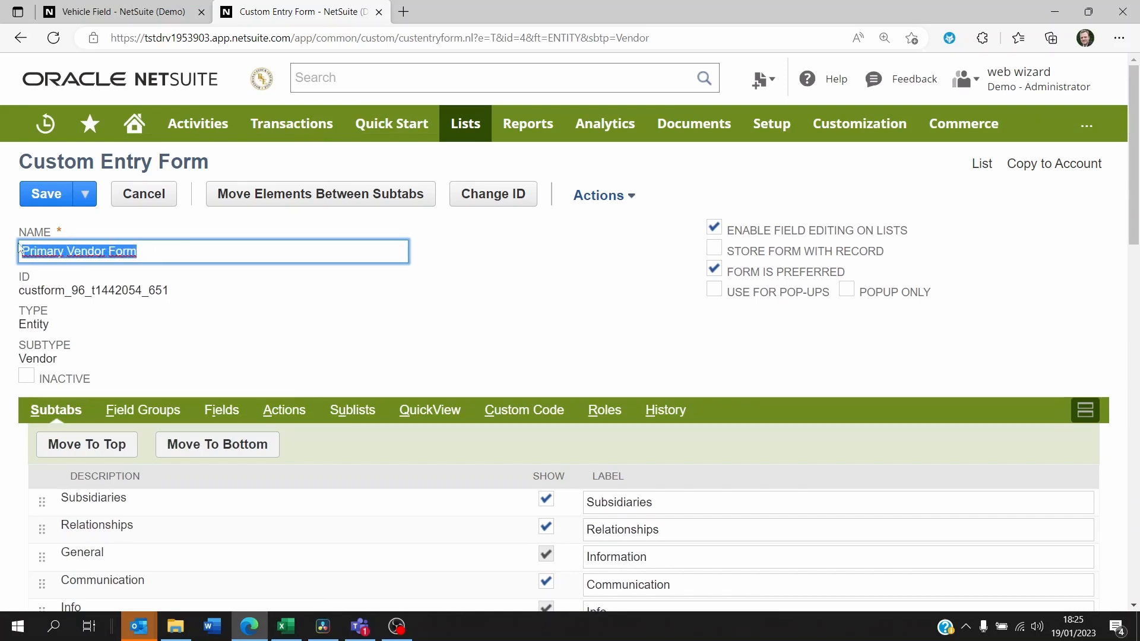
left_click(157, 247)
left_click_drag(163, 254, 47, 255)
left_click(333, 345)
scroll(262, 350, "down", 2)
scroll(265, 354, "down", 1)
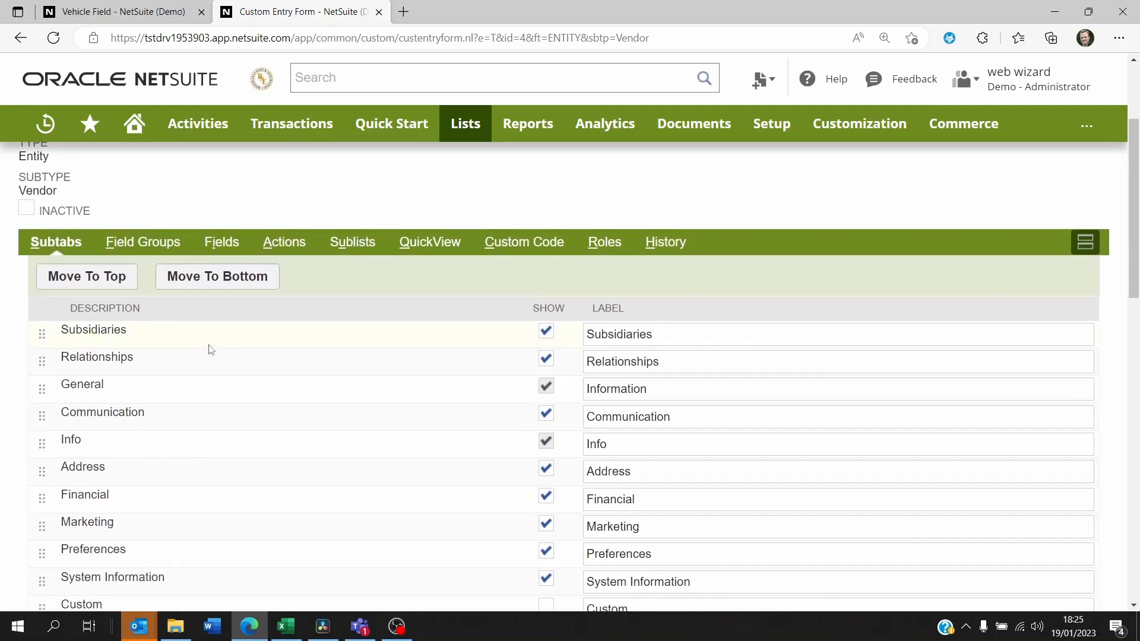
scroll(209, 349, "down", 5)
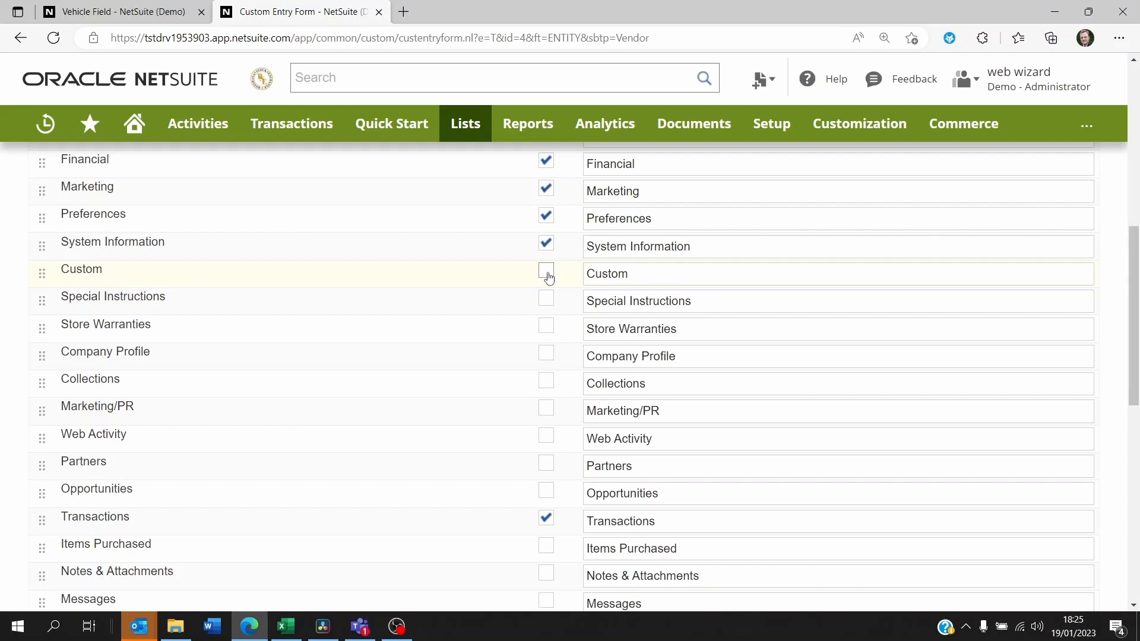
scroll(546, 320, "down", 9)
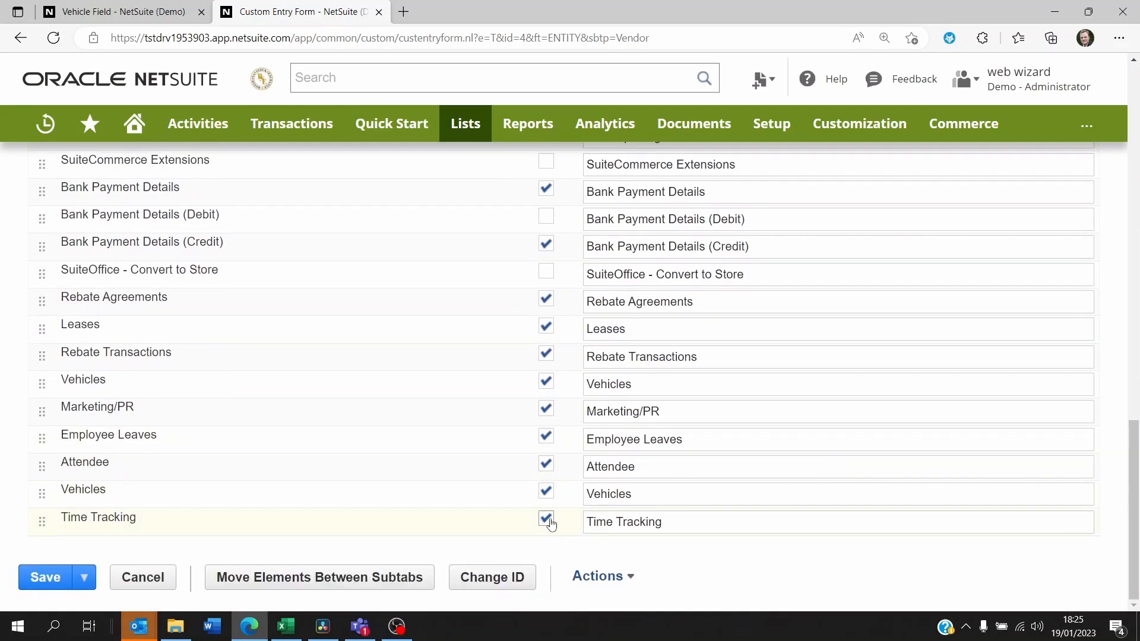
left_click_drag(634, 496, 595, 499)
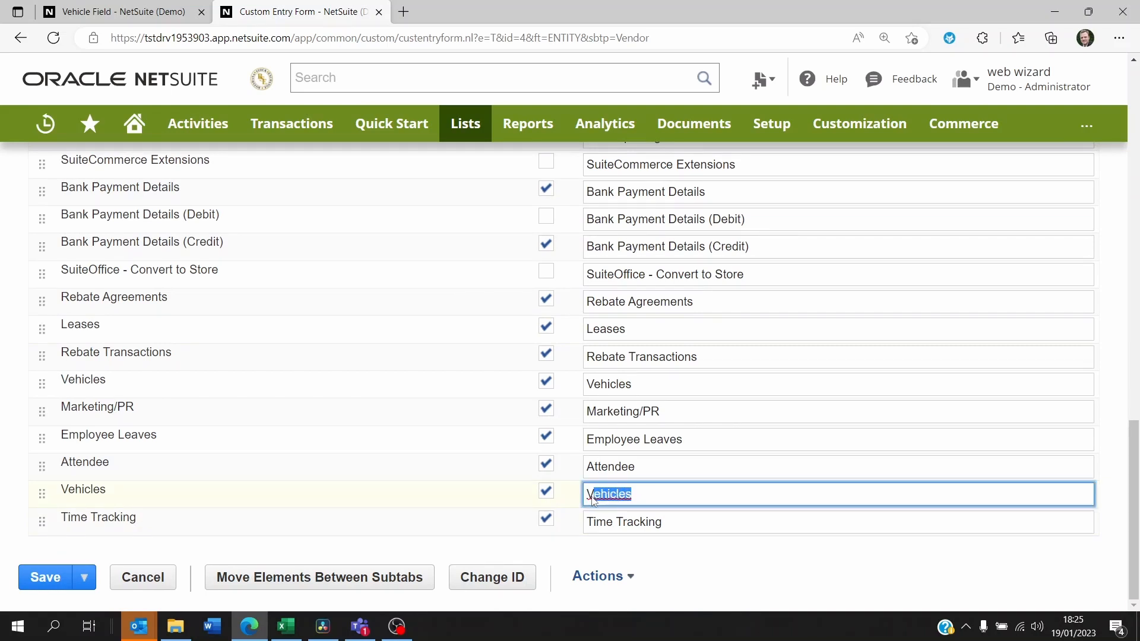
left_click(419, 446)
scroll(424, 456, "up", 6)
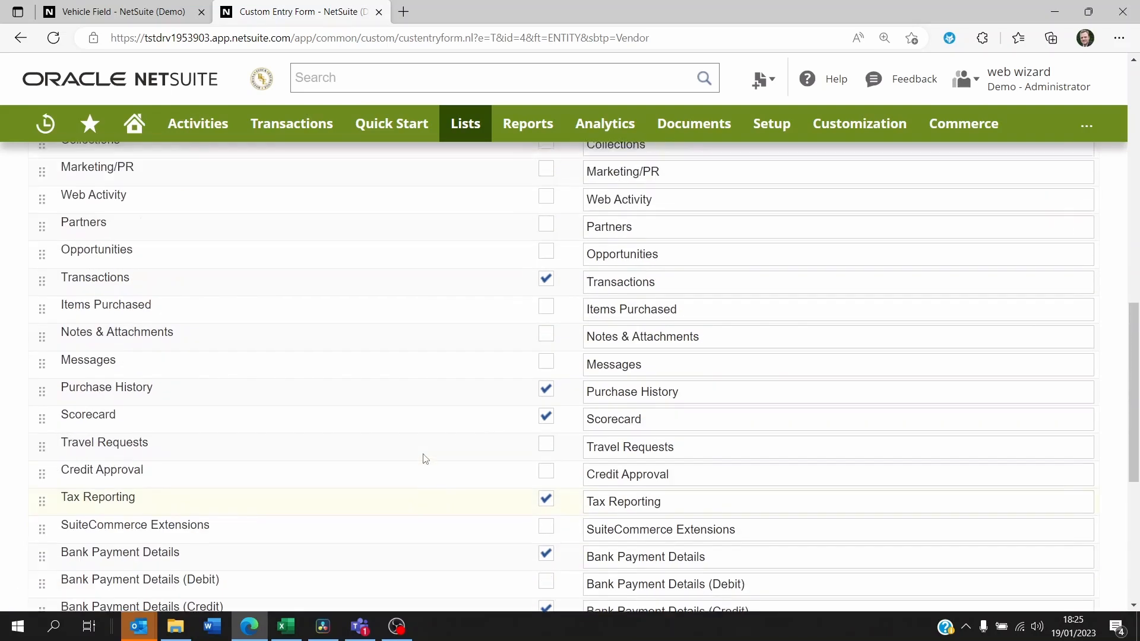
scroll(425, 458, "up", 12)
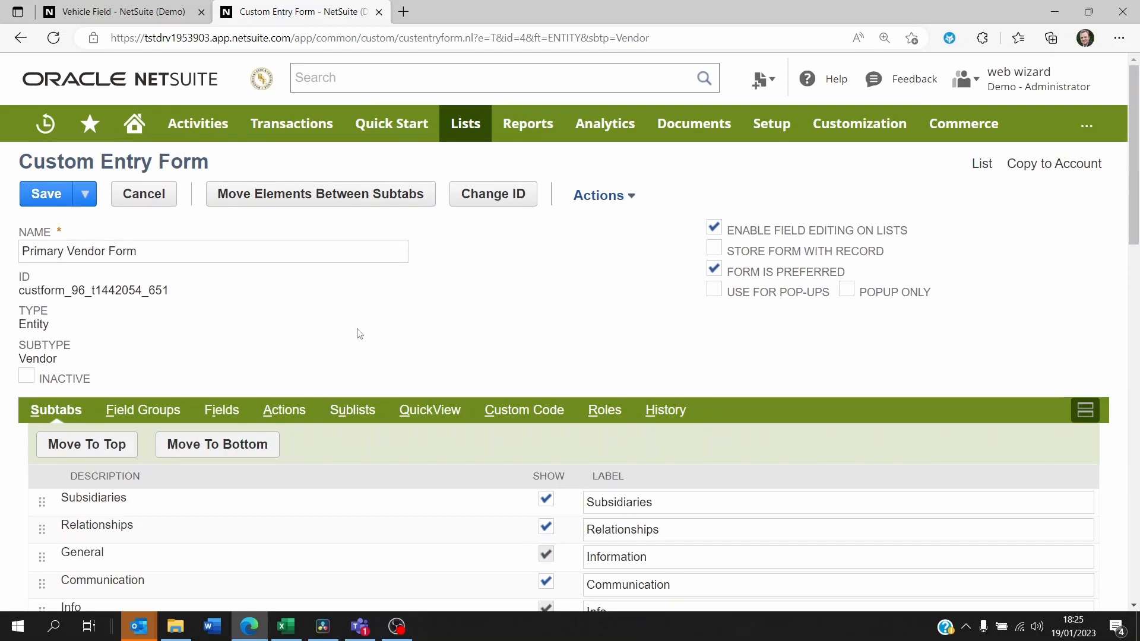
left_click(135, 125)
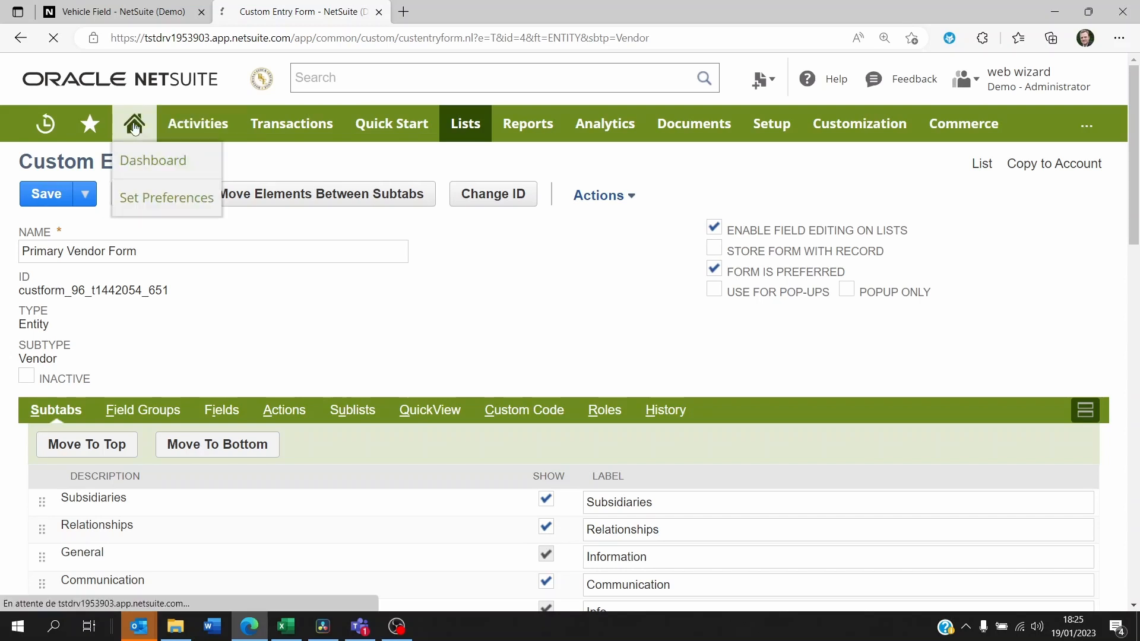